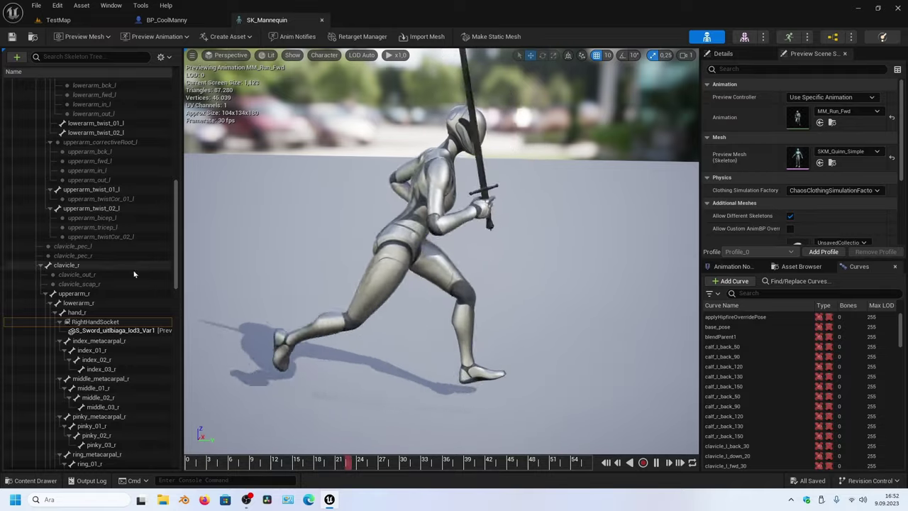
# Select the RightHandSocket holding the sword and orbit to the runner's front
pyautogui.click(454, 247)
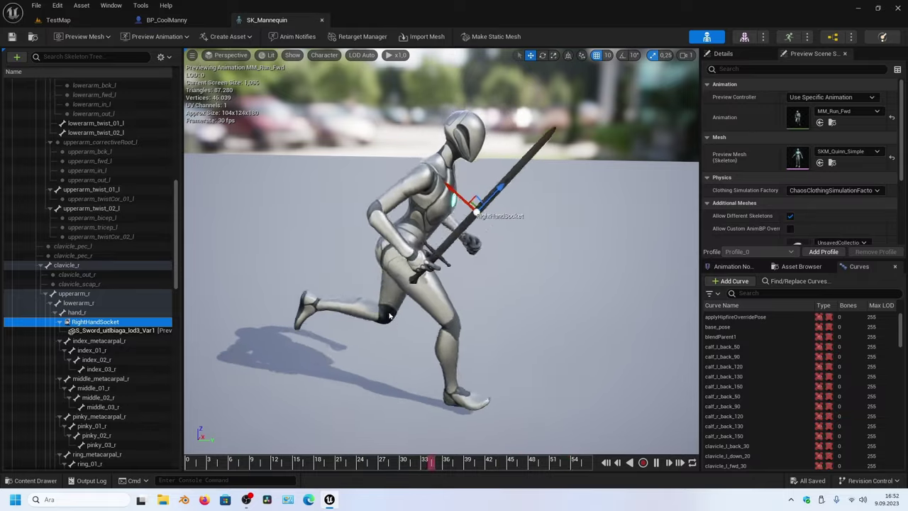
pyautogui.moveTo(396, 313)
pyautogui.mouseDown(button='right')
pyautogui.moveTo(383, 334)
pyautogui.moveTo(442, 207)
pyautogui.mouseUp(button='right')
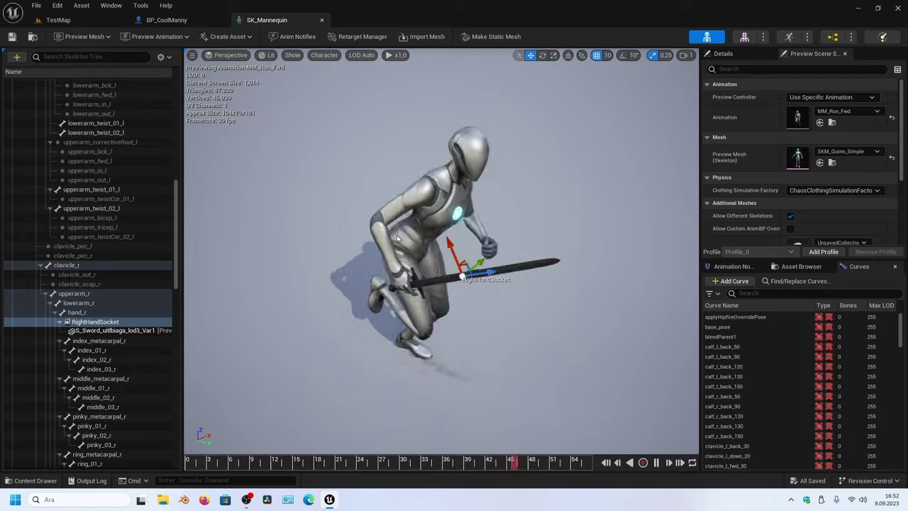
pyautogui.moveTo(483, 254)
pyautogui.mouseDown(button='right')
pyautogui.moveTo(539, 258)
pyautogui.moveTo(497, 256)
pyautogui.moveTo(525, 256)
pyautogui.mouseUp(button='right')
# Pause the run at about frame 18, inspect the sword grip from several angles, then switch to Mixamo
pyautogui.click(528, 462)
pyautogui.moveTo(529, 462); pyautogui.dragTo(601, 462)
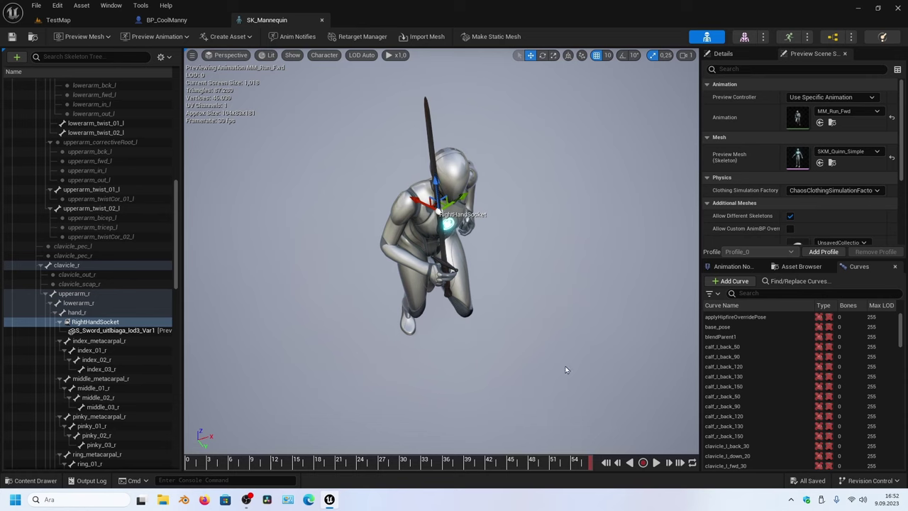
pyautogui.moveTo(535, 264); pyautogui.dragTo(505, 287, button='right')
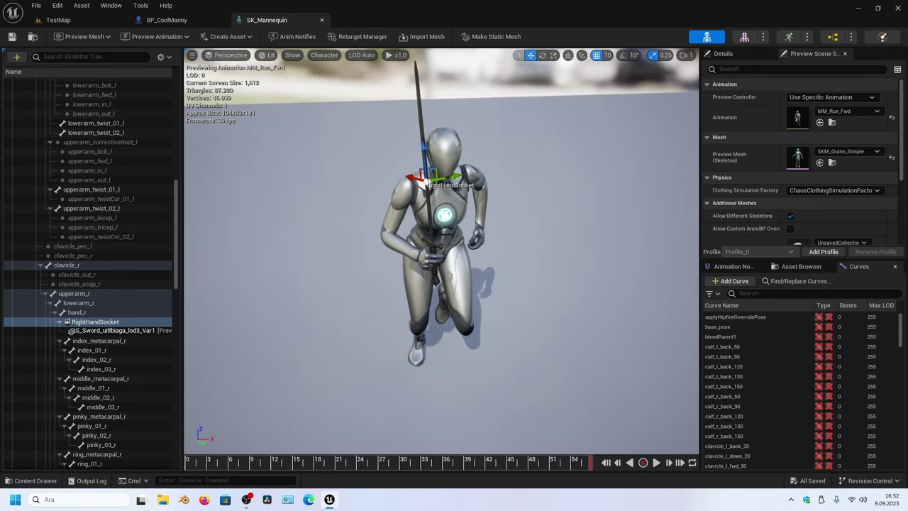
pyautogui.moveTo(580, 462); pyautogui.dragTo(317, 461)
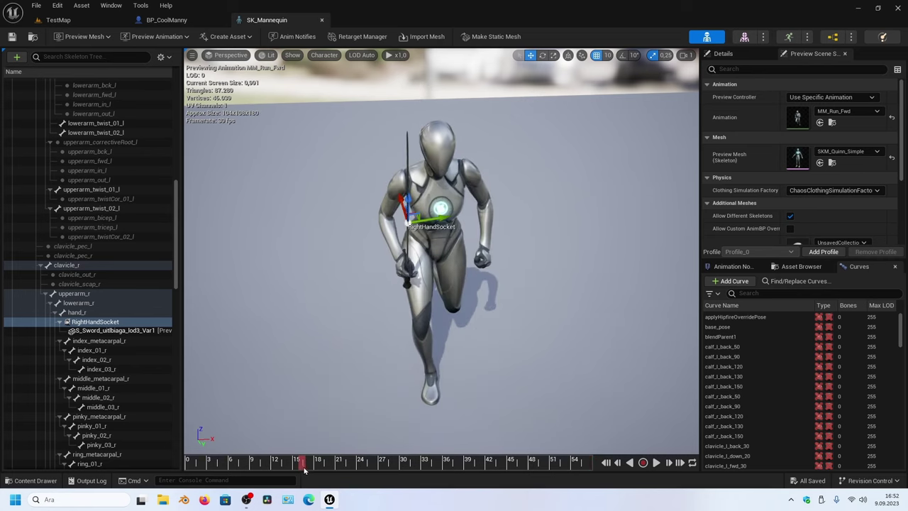
pyautogui.moveTo(390, 295); pyautogui.dragTo(395, 298, button='right')
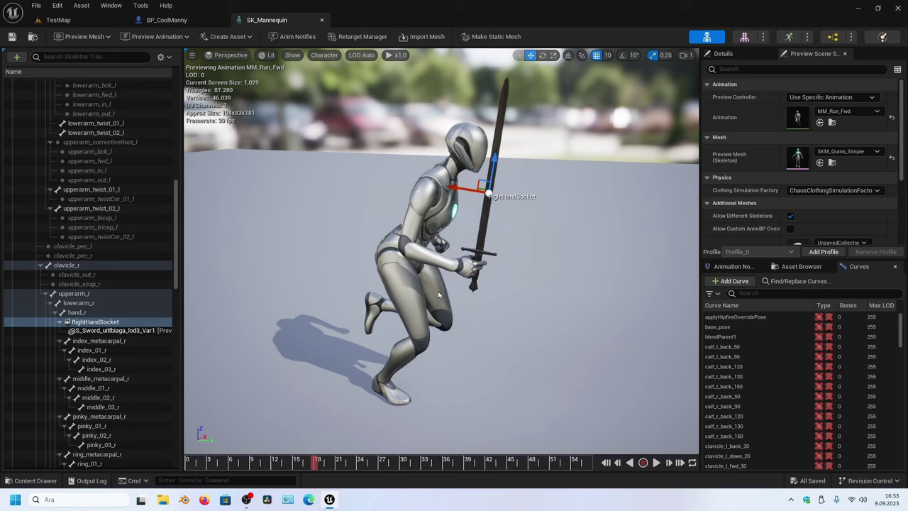
pyautogui.moveTo(519, 242); pyautogui.dragTo(459, 230)
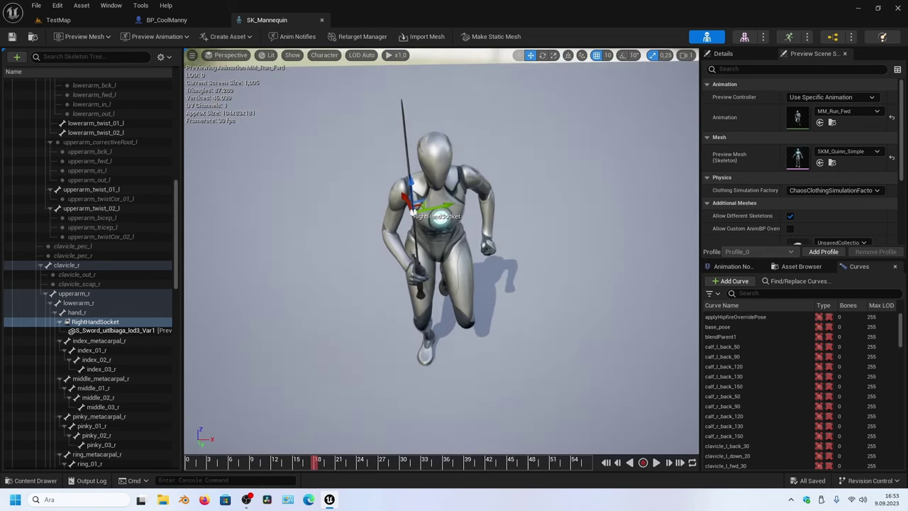
pyautogui.moveTo(500, 268)
pyautogui.mouseDown()
pyautogui.moveTo(468, 268)
pyautogui.moveTo(453, 289)
pyautogui.mouseUp()
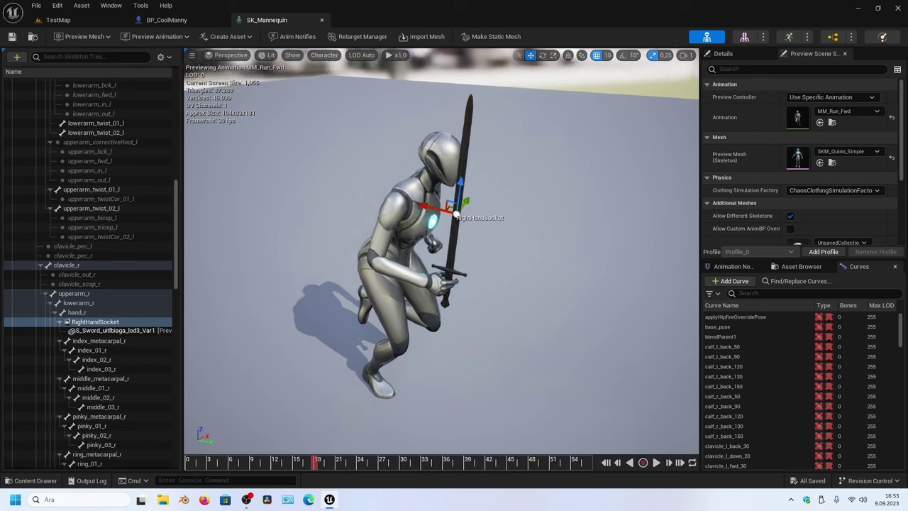
pyautogui.scroll(5, 501, 303)
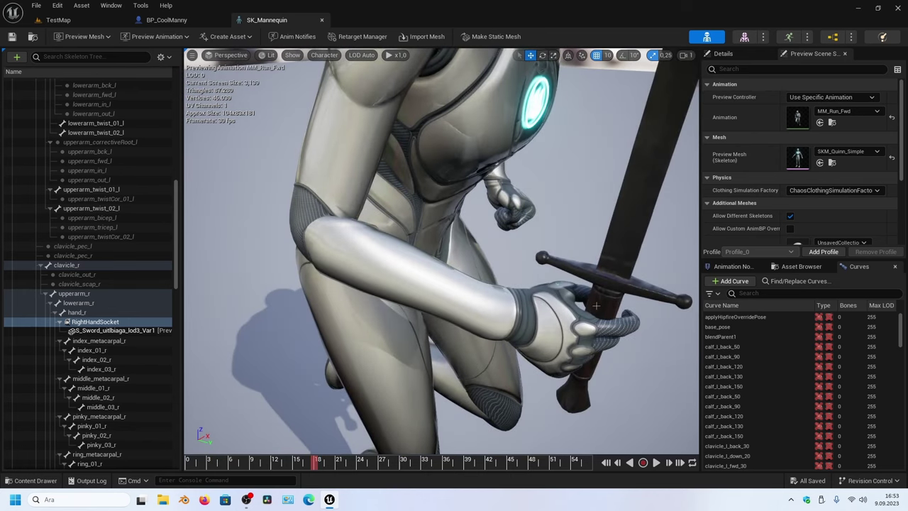
pyautogui.scroll(-5, 486, 292)
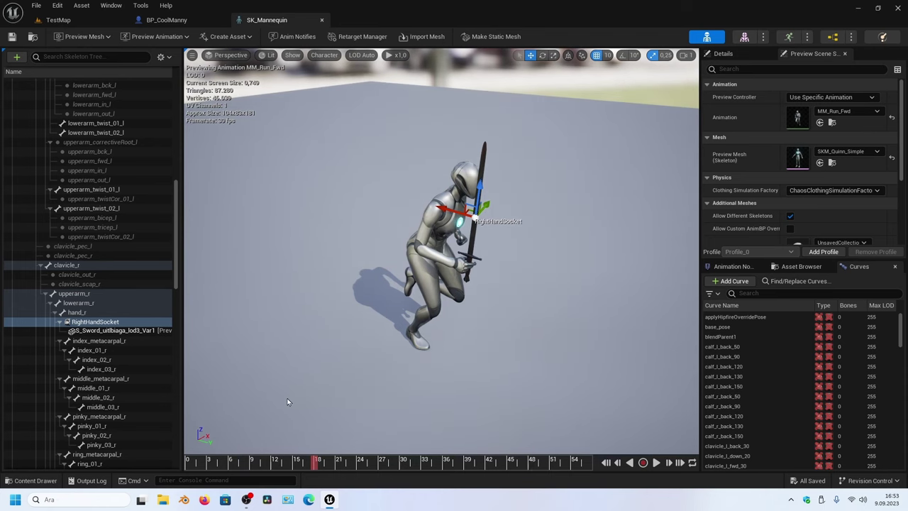
pyautogui.click(309, 500)
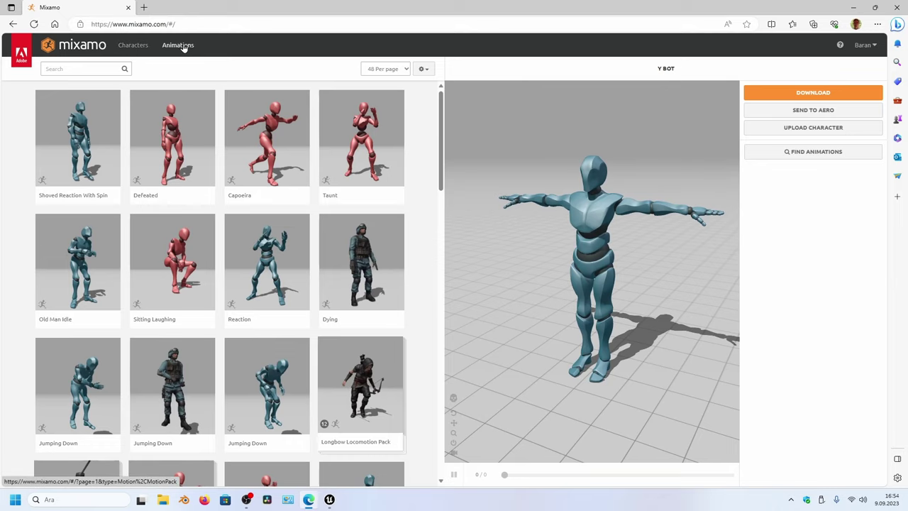
# Search Mixamo characters for 'ybot' and download Y Bot as FBX Binary in T-pose
pyautogui.click(133, 45)
pyautogui.write('ybot')
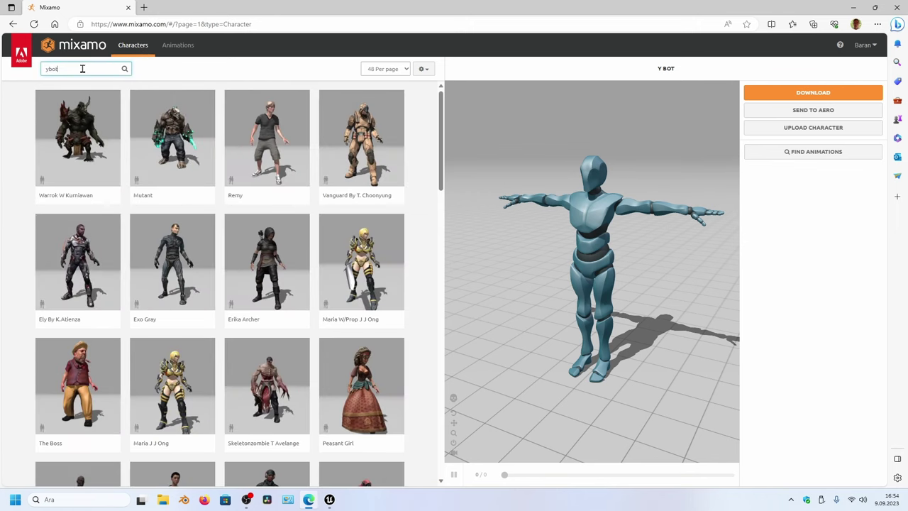
pyautogui.press('Return')
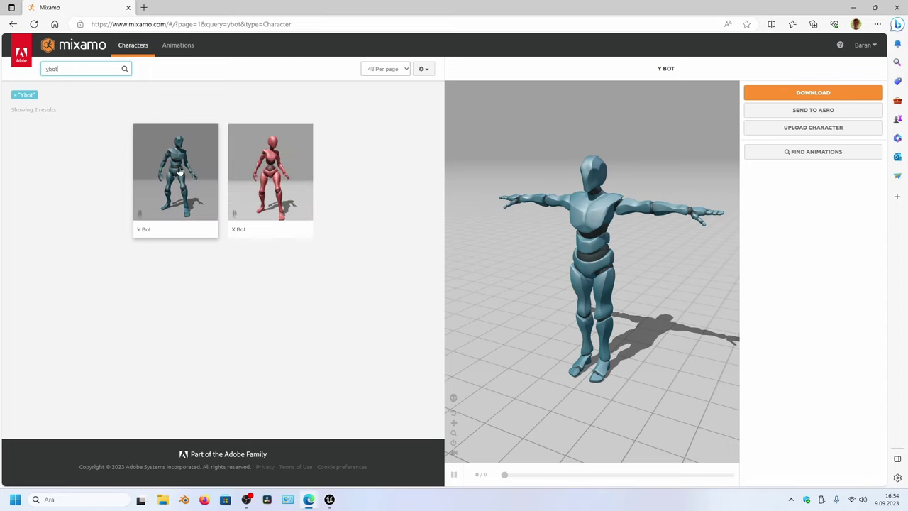
pyautogui.click(179, 171)
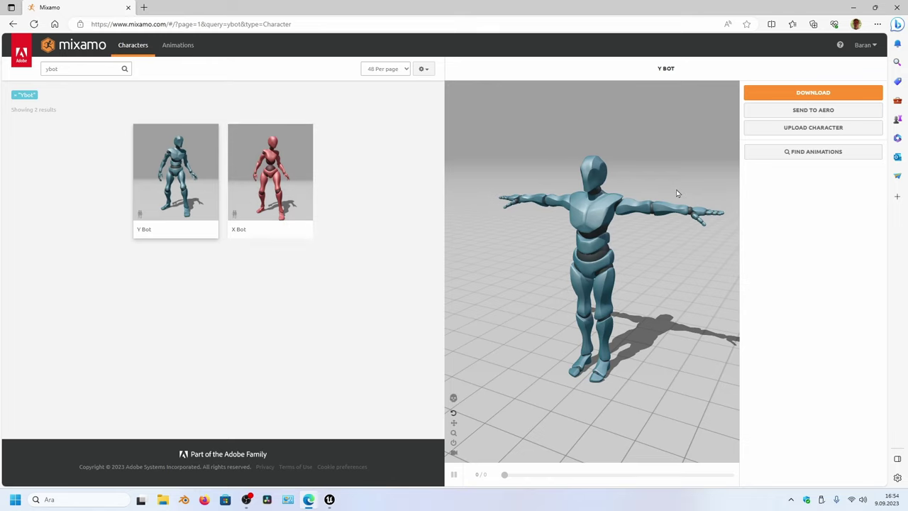
pyautogui.click(815, 94)
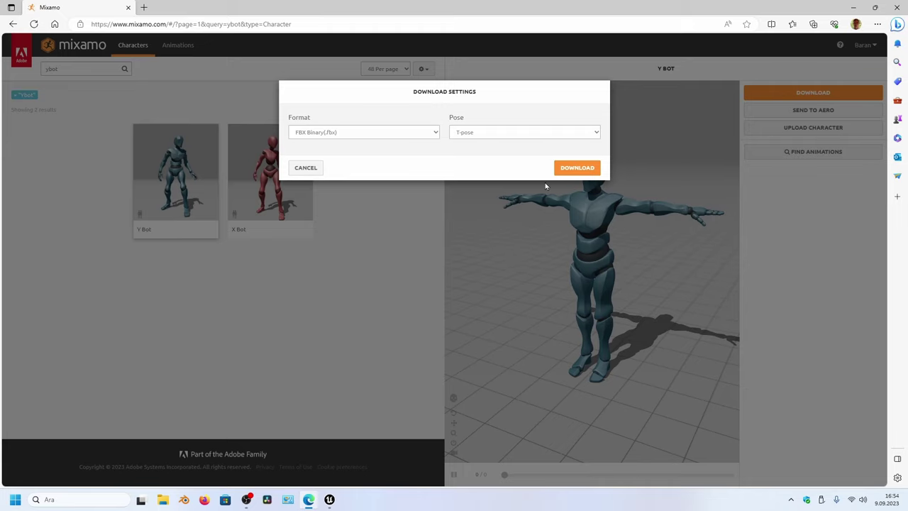
pyautogui.click(569, 169)
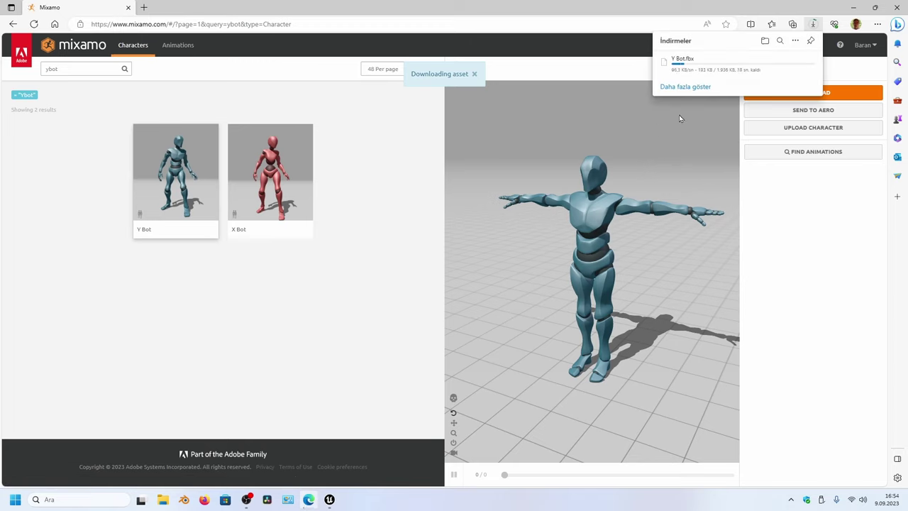
pyautogui.moveTo(689, 73)
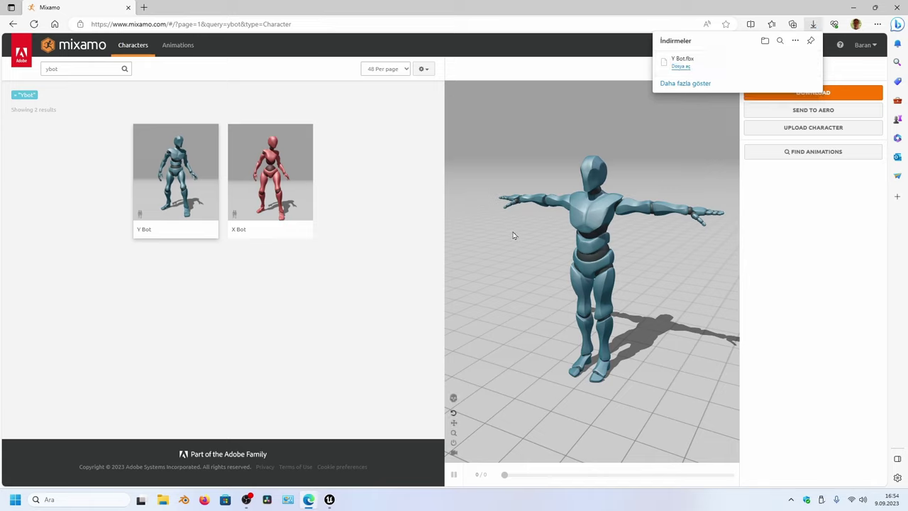
# Search Mixamo's animations for 'sword run'
pyautogui.click(182, 45)
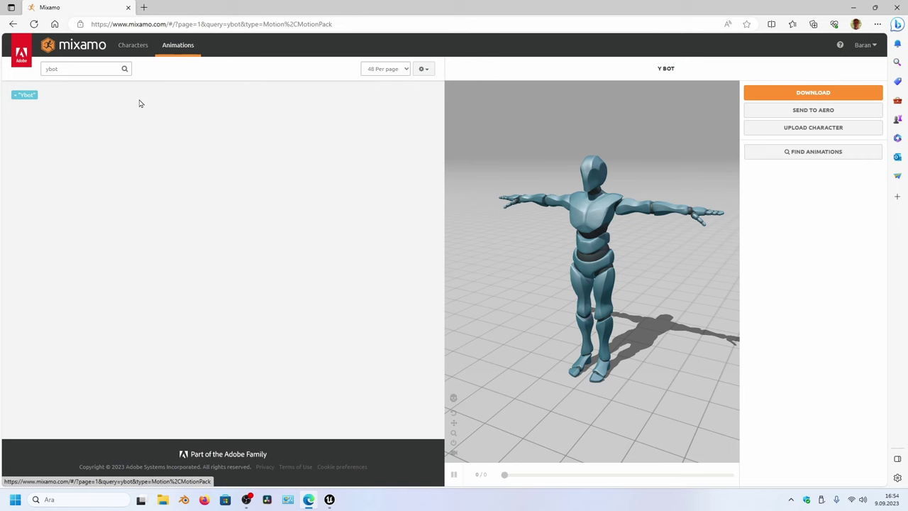
pyautogui.click(76, 66)
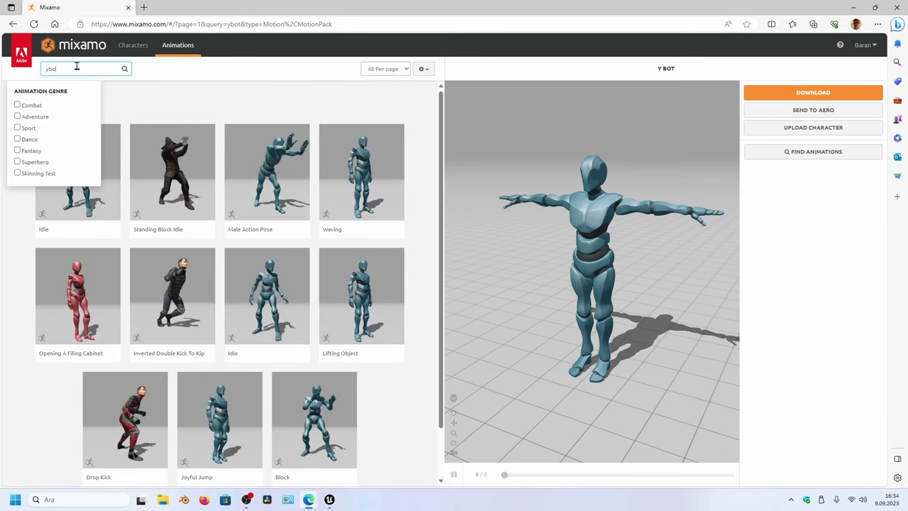
pyautogui.press('BackSpace')
pyautogui.press('BackSpace')
pyautogui.press('BackSpace')
pyautogui.write('rd run')
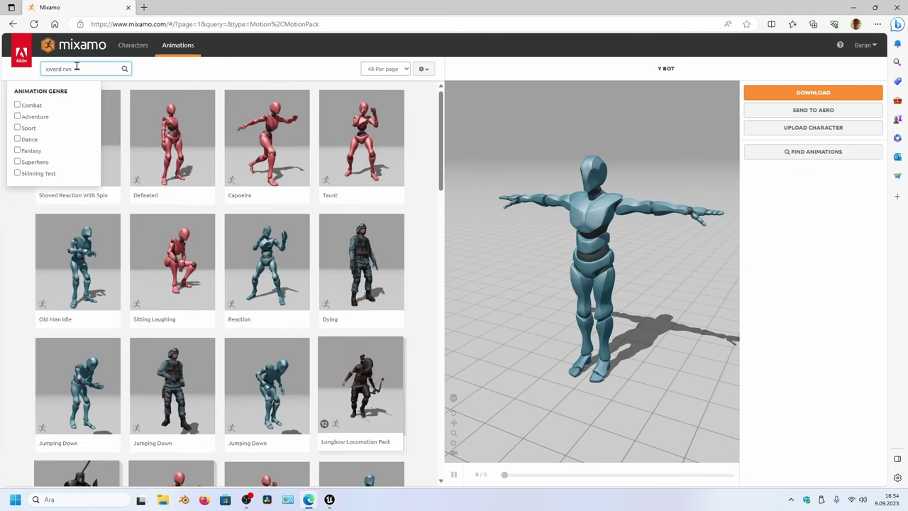
pyautogui.press('Return')
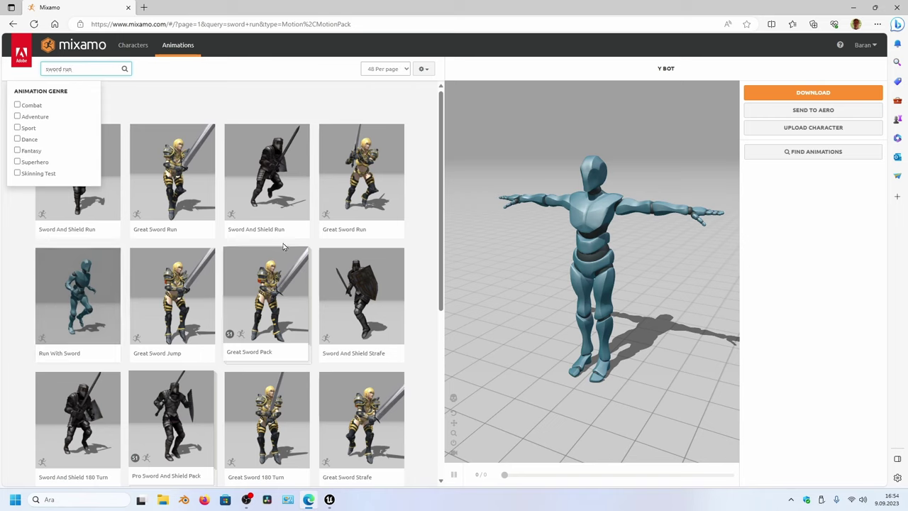
# Download Sword And Shield Run in place without skin, then preview Run With Sword
pyautogui.click(273, 181)
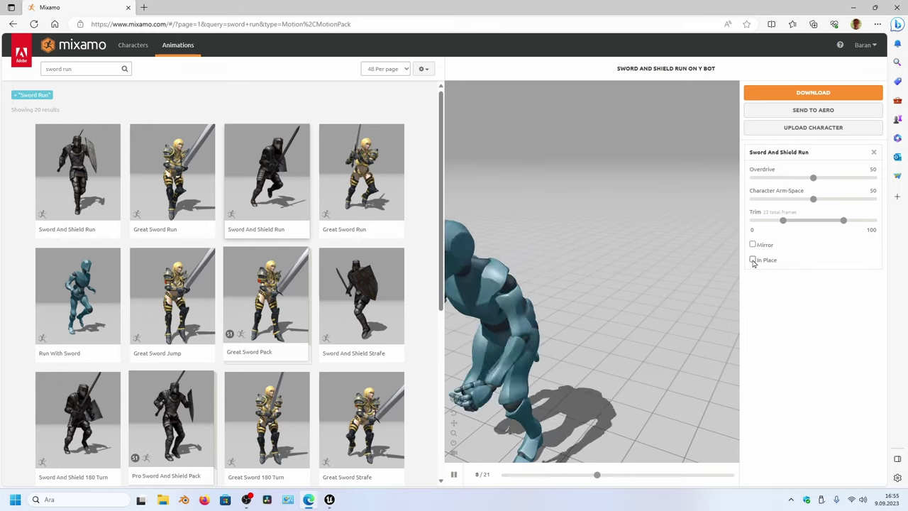
pyautogui.click(753, 259)
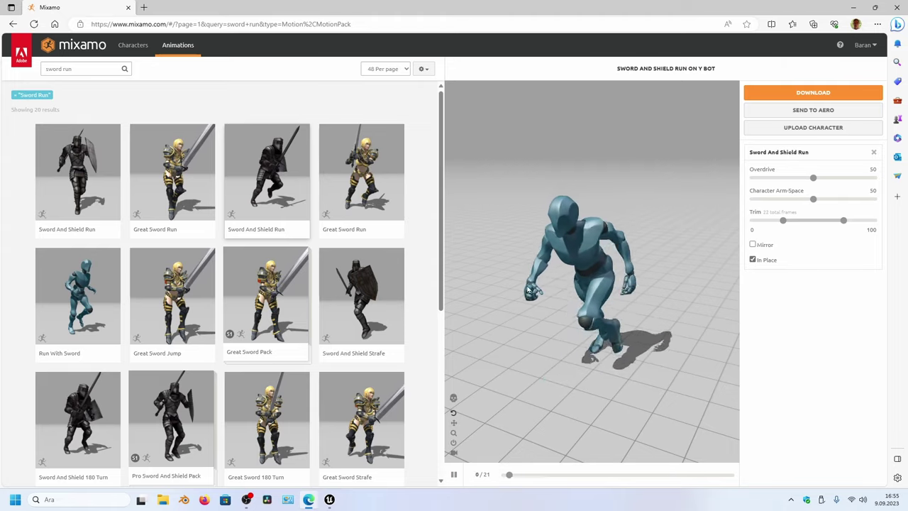
pyautogui.click(806, 93)
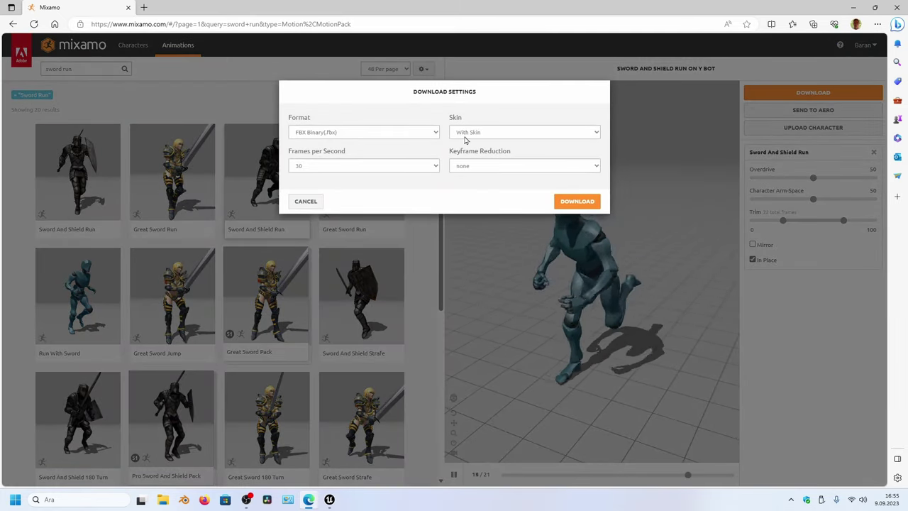
pyautogui.click(486, 134)
pyautogui.click(473, 152)
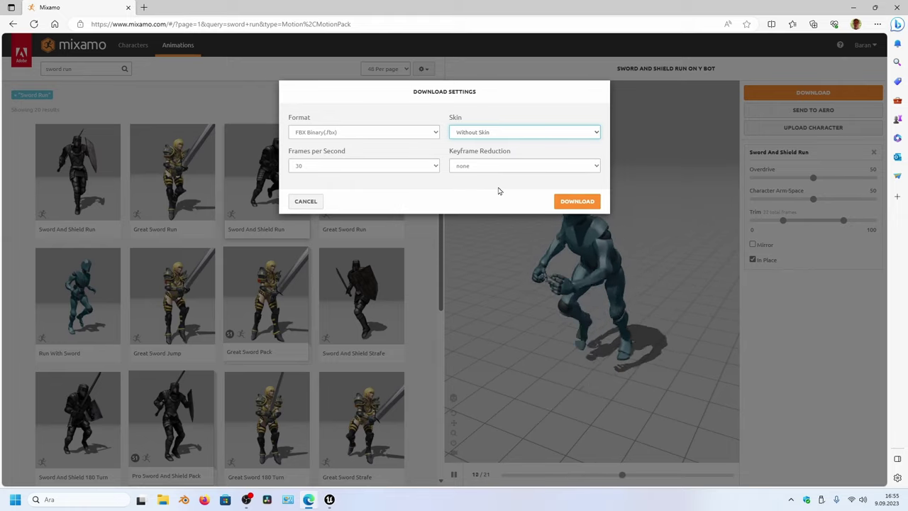
pyautogui.click(575, 202)
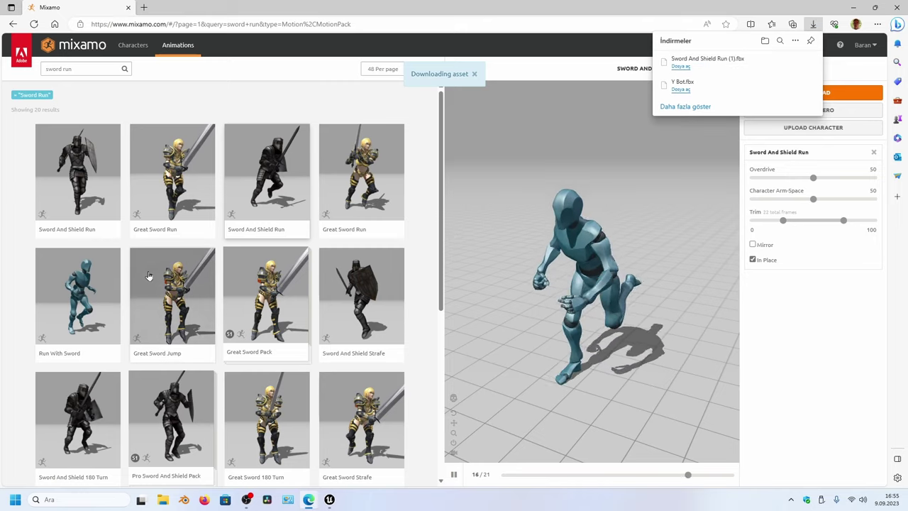
pyautogui.click(82, 303)
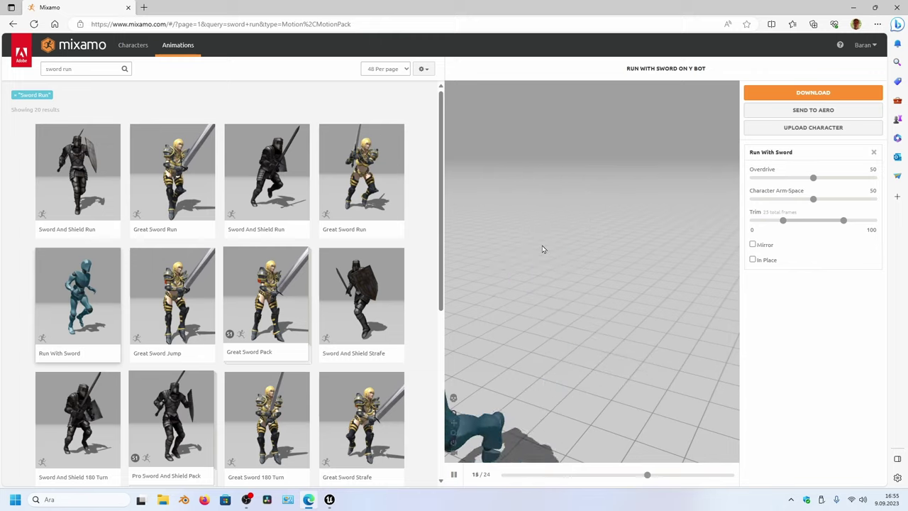
# Download Run With Sword in place, without skin at 30 fps, then return to Unreal Engine
pyautogui.click(754, 260)
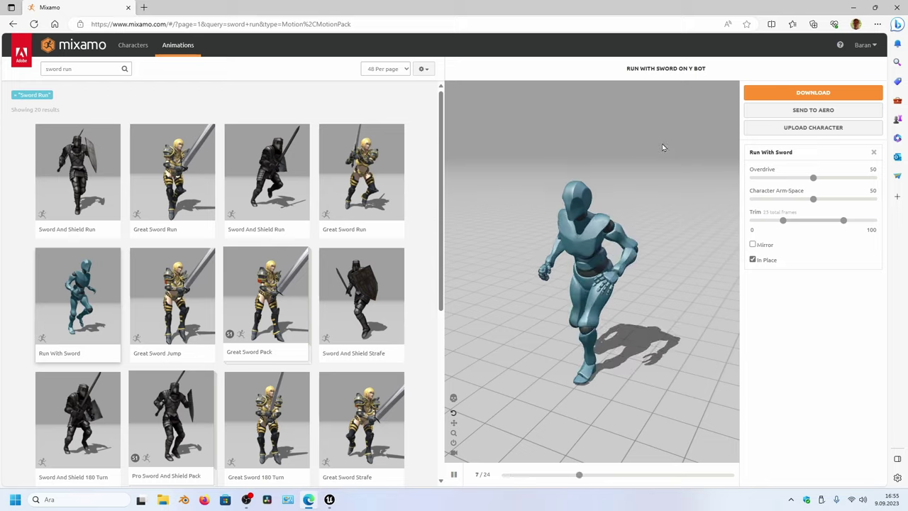
pyautogui.click(816, 95)
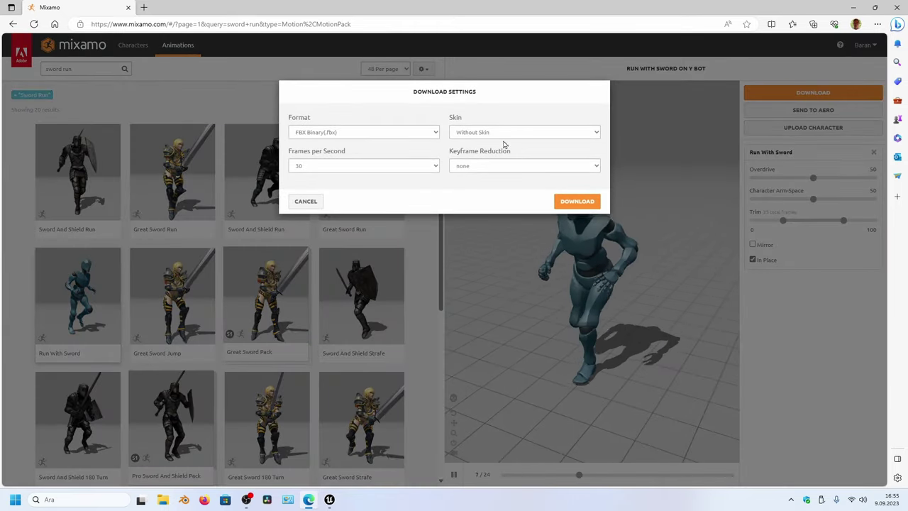
pyautogui.click(566, 202)
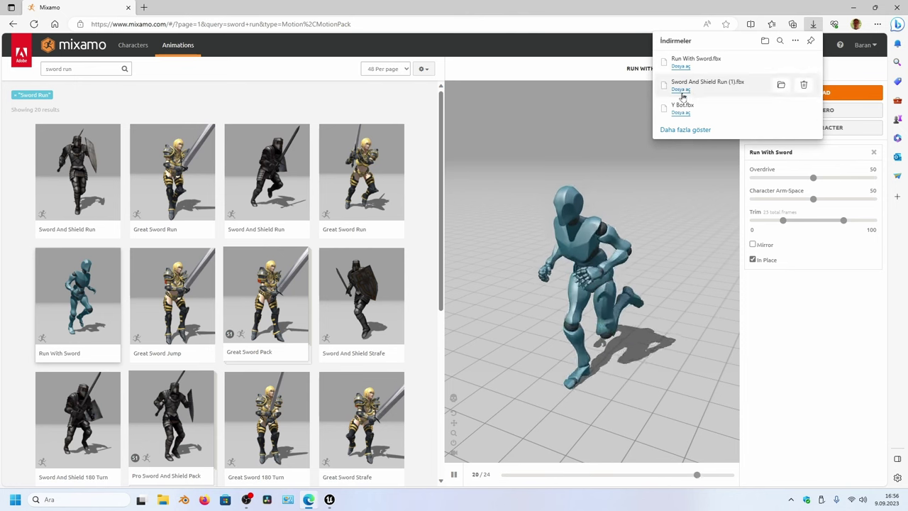
pyautogui.click(329, 500)
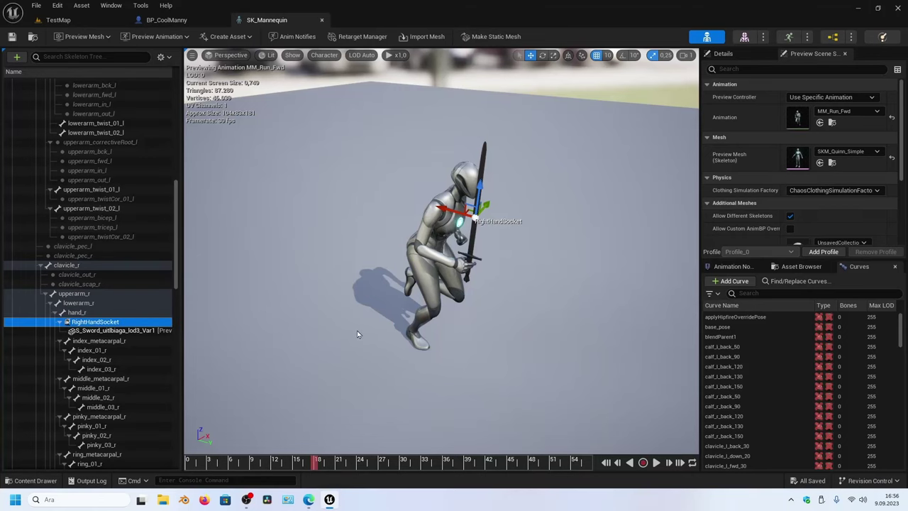
# In TestMap's Content Browser, add a YBot folder inside Characters and open it
pyautogui.click(58, 20)
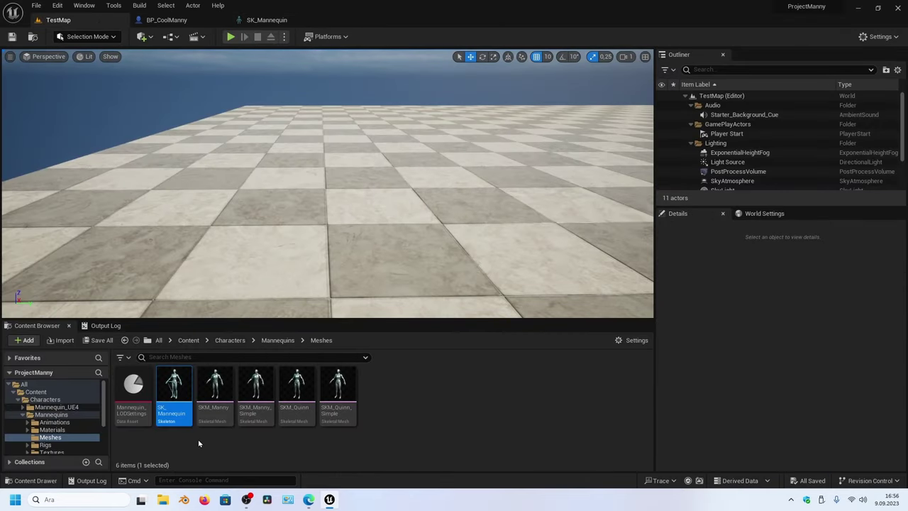
pyautogui.click(22, 414)
pyautogui.click(45, 400)
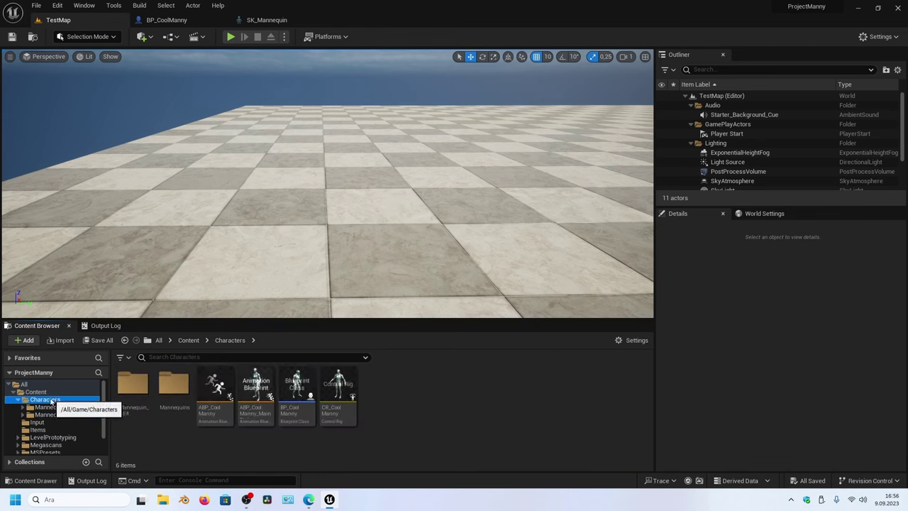
pyautogui.rightClick(432, 418)
pyautogui.click(488, 114)
pyautogui.write('YBot')
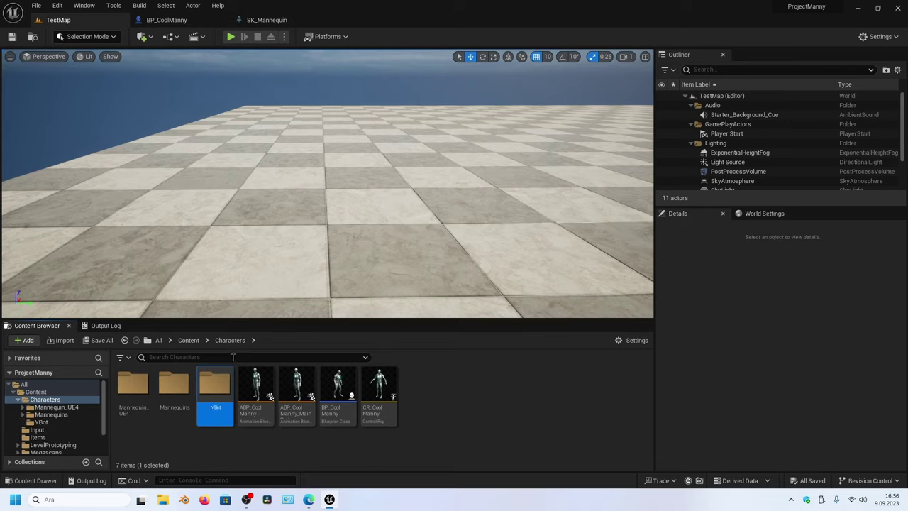
pyautogui.doubleClick(222, 401)
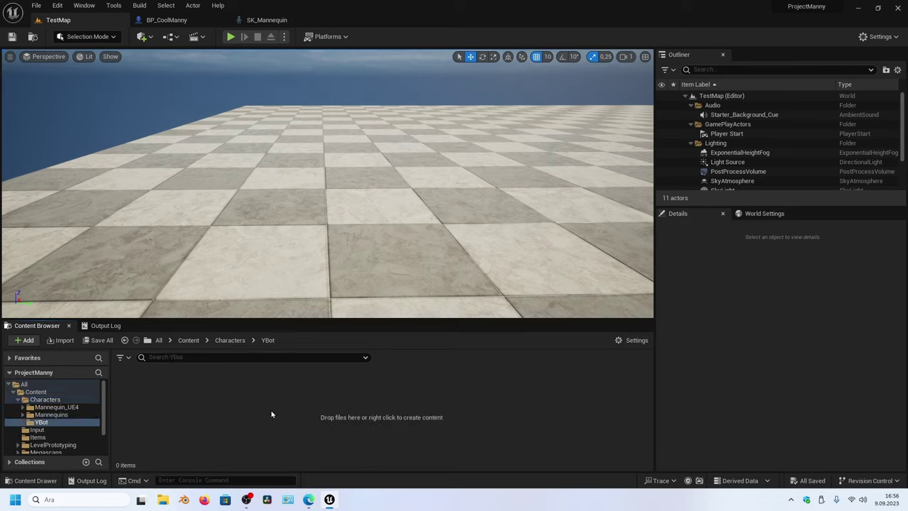
pyautogui.rightClick(234, 409)
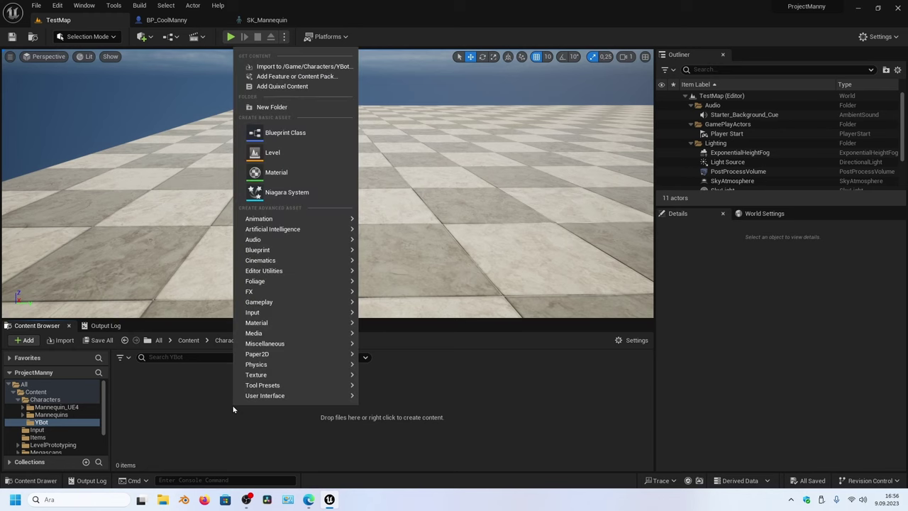
# Pick the Y Bot FBX from Downloads to import into /Game/Characters/YBot
pyautogui.click(315, 70)
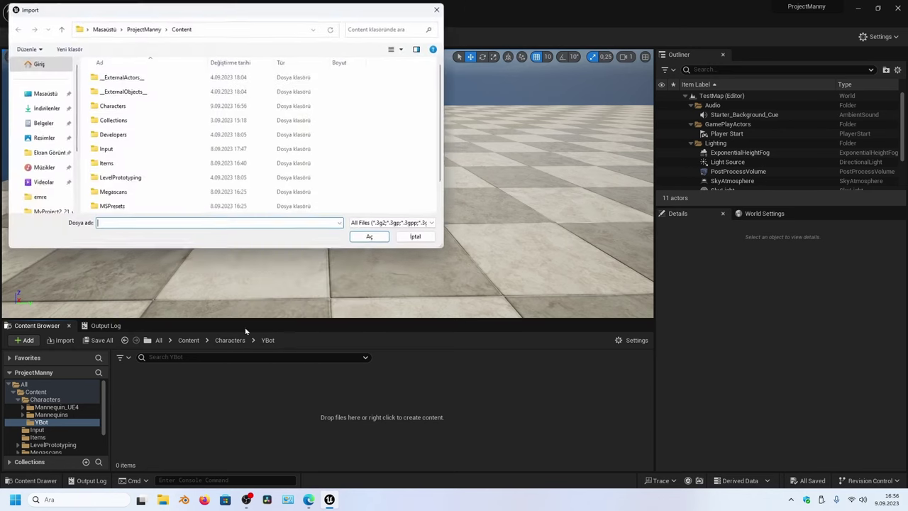
pyautogui.click(436, 245)
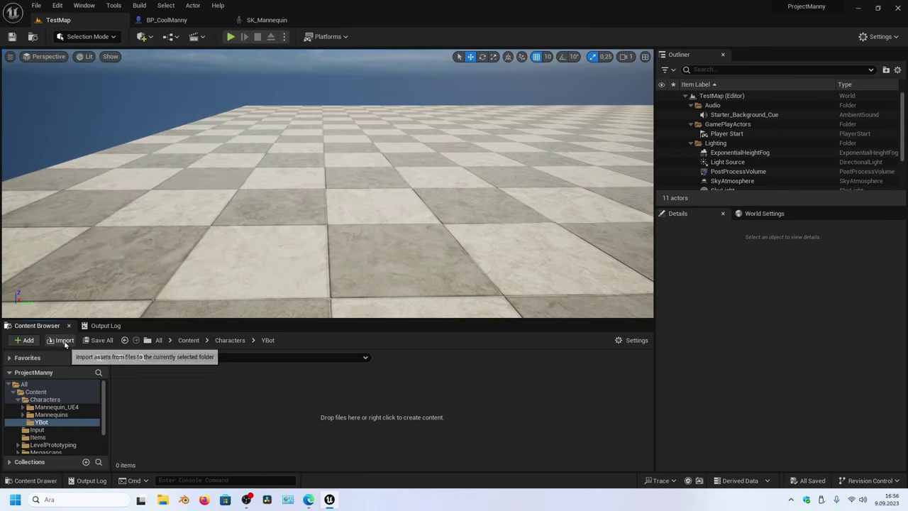
pyautogui.click(65, 342)
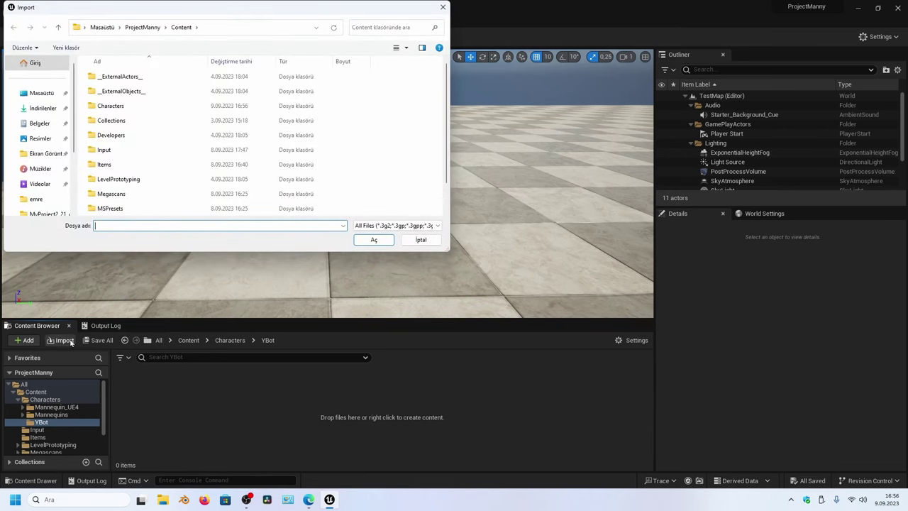
pyautogui.click(43, 107)
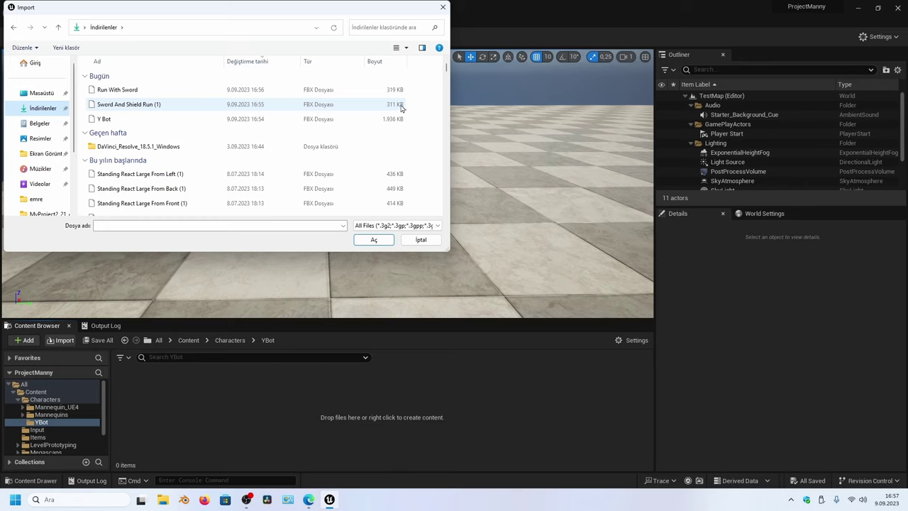
pyautogui.click(119, 122)
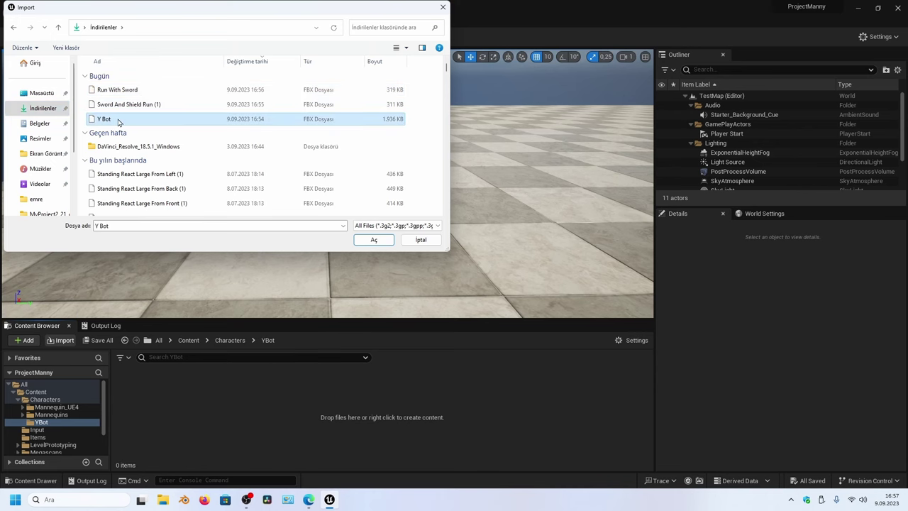
pyautogui.doubleClick(122, 123)
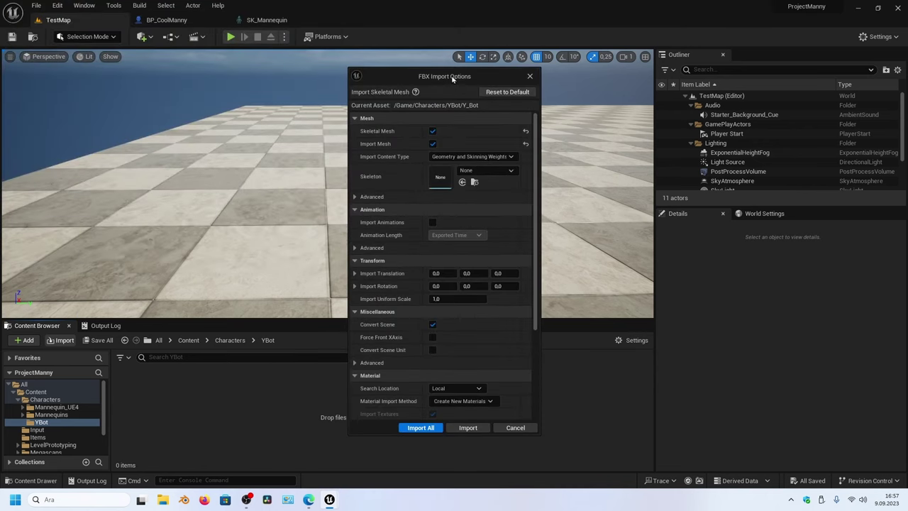
# Confirm the Y Bot import with Import All and close the Message Log
pyautogui.moveTo(462, 76); pyautogui.dragTo(402, 63)
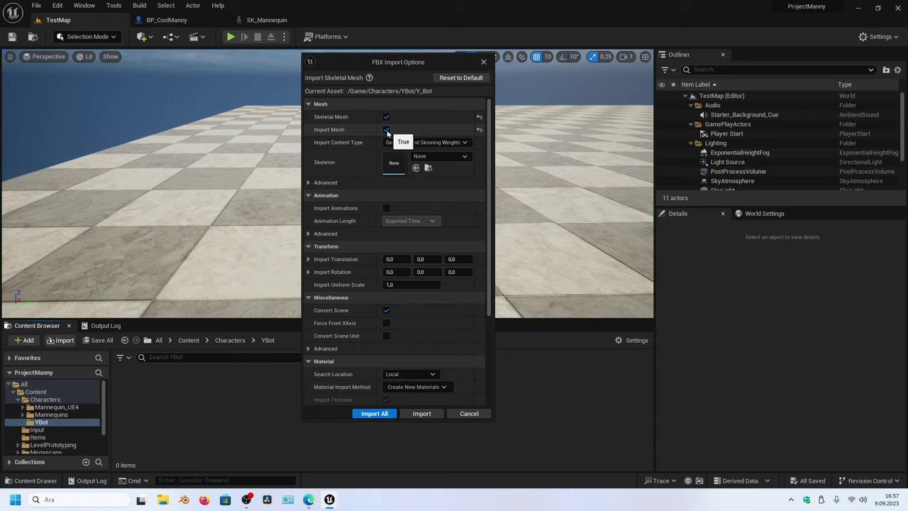
pyautogui.click(383, 415)
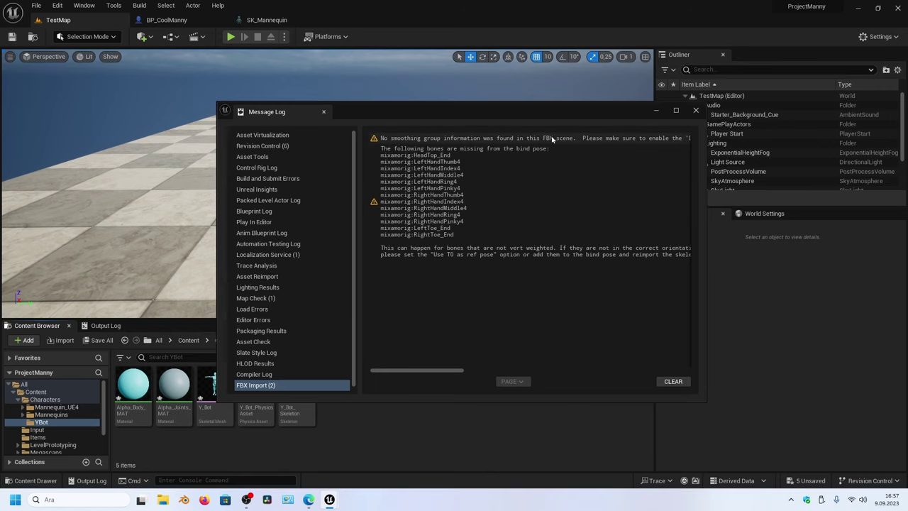
pyautogui.click(696, 110)
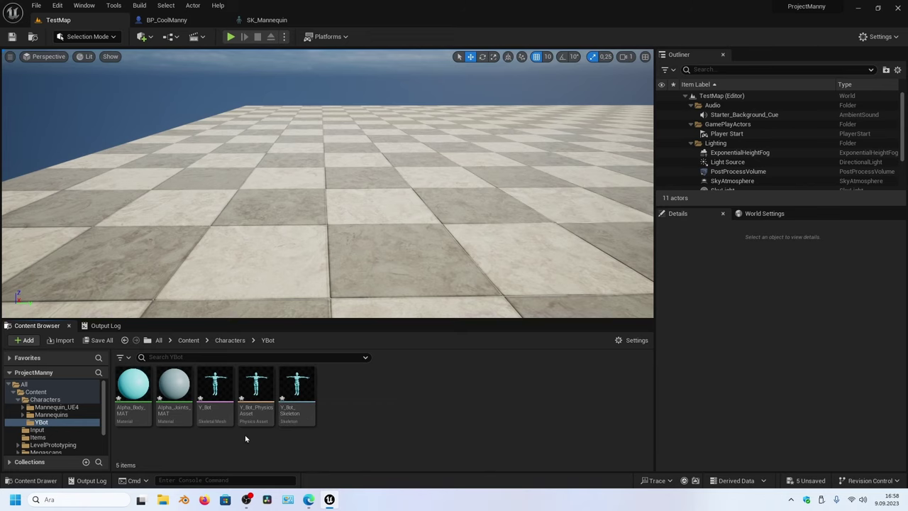
pyautogui.doubleClick(215, 393)
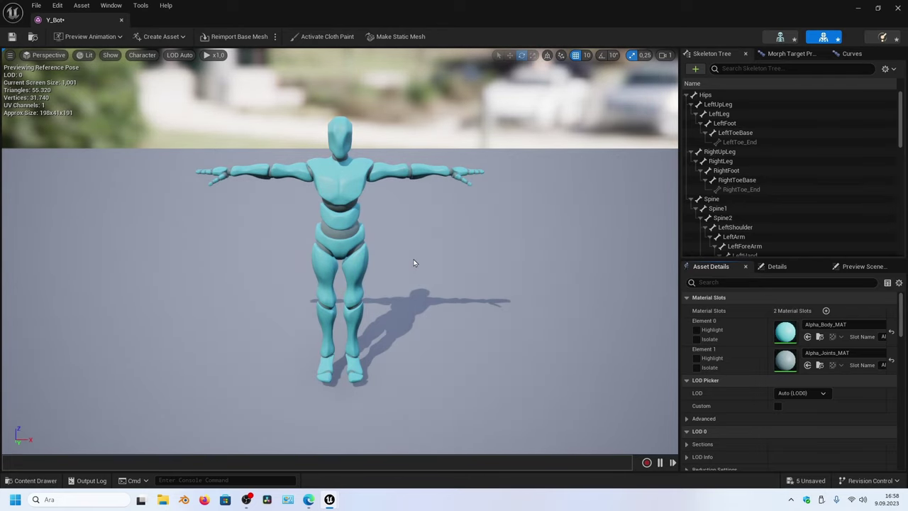
pyautogui.click(122, 19)
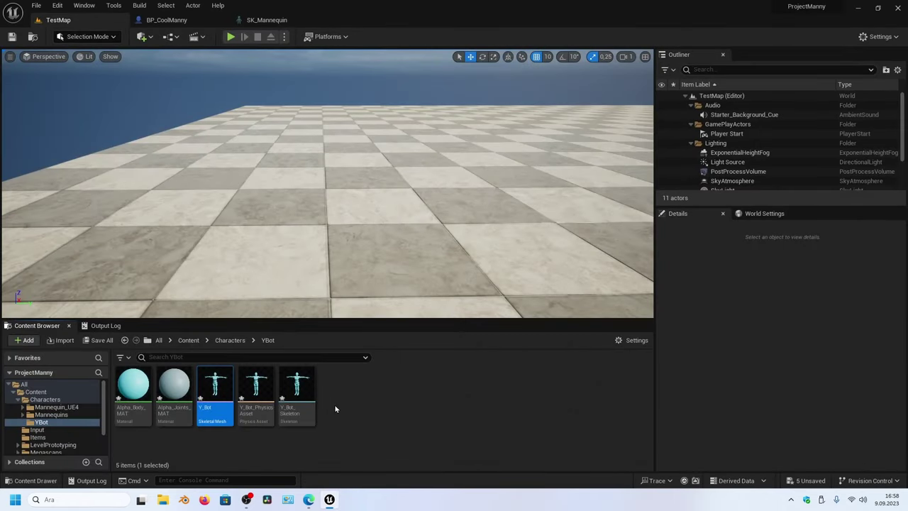
pyautogui.click(352, 404)
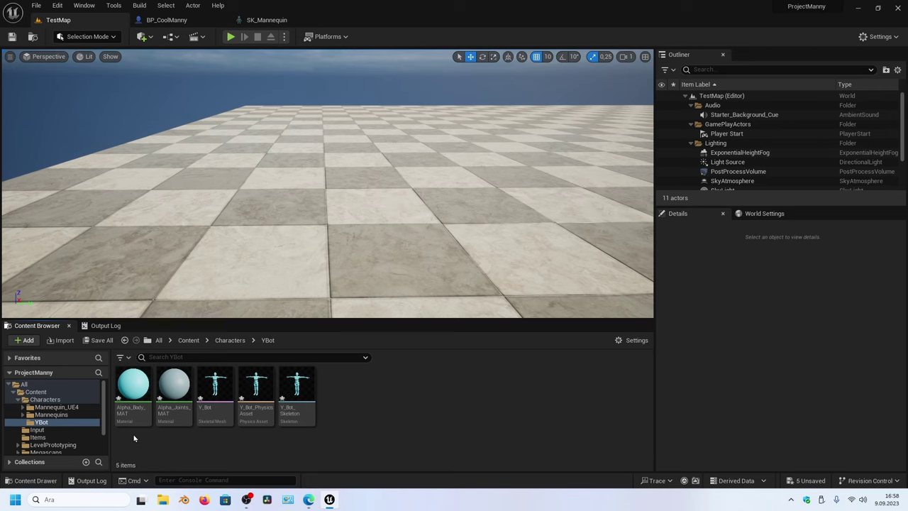
# Create an Animations folder inside YBot and open it
pyautogui.rightClick(354, 418)
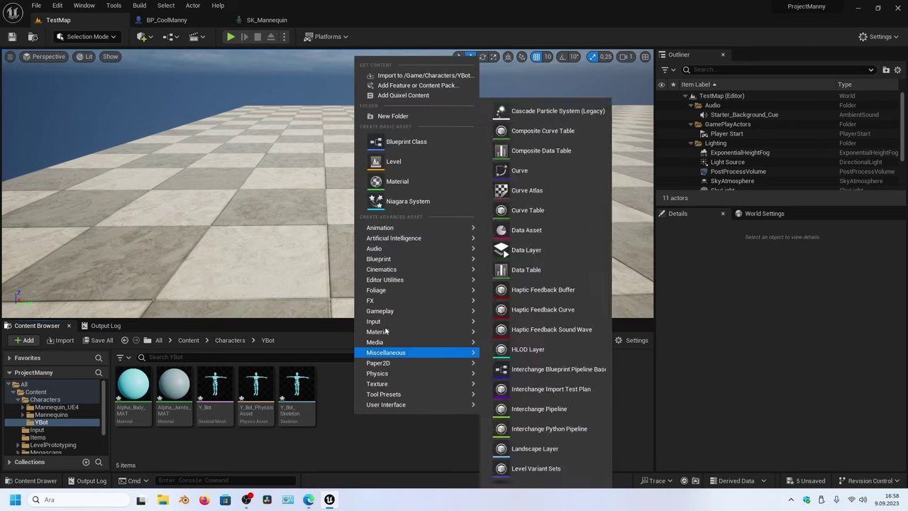
pyautogui.click(423, 118)
pyautogui.write('Animations')
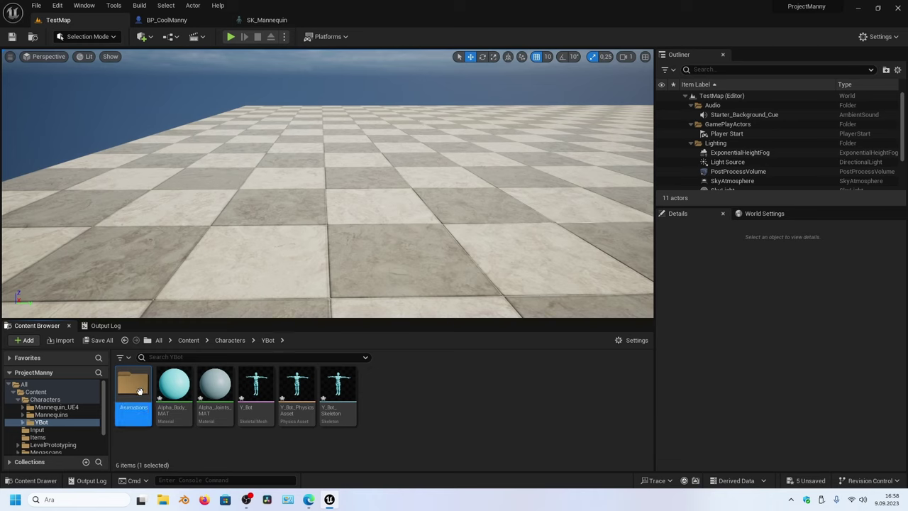
pyautogui.doubleClick(140, 394)
# Import the Run With Sword FBX with Y_Bot_Skeleton as its skeleton
pyautogui.rightClick(215, 406)
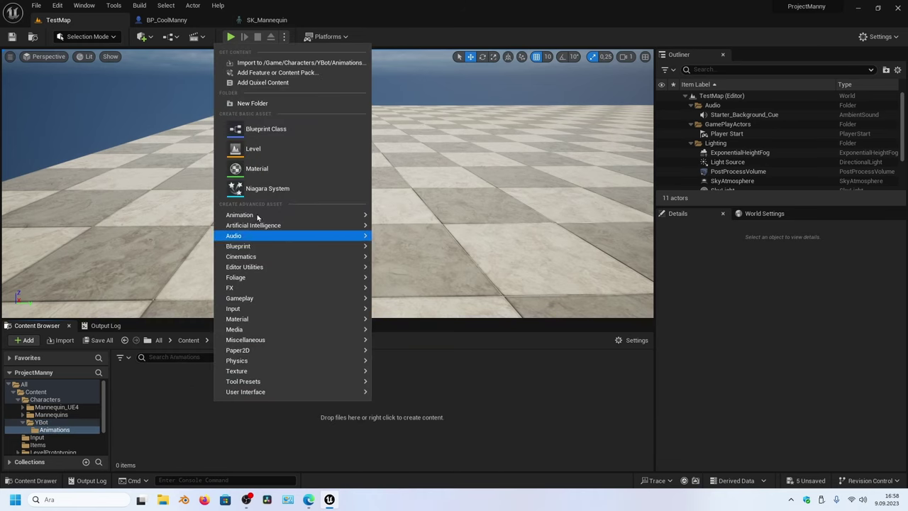
pyautogui.click(59, 342)
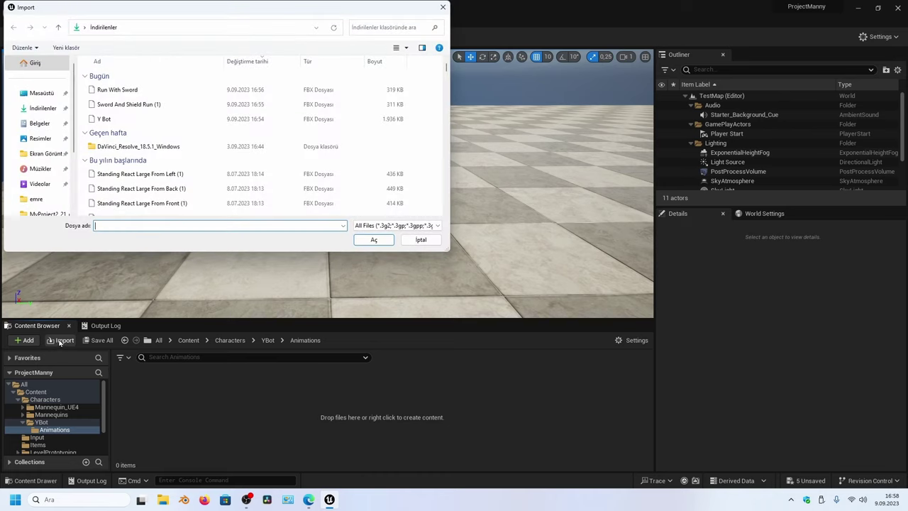
pyautogui.doubleClick(125, 94)
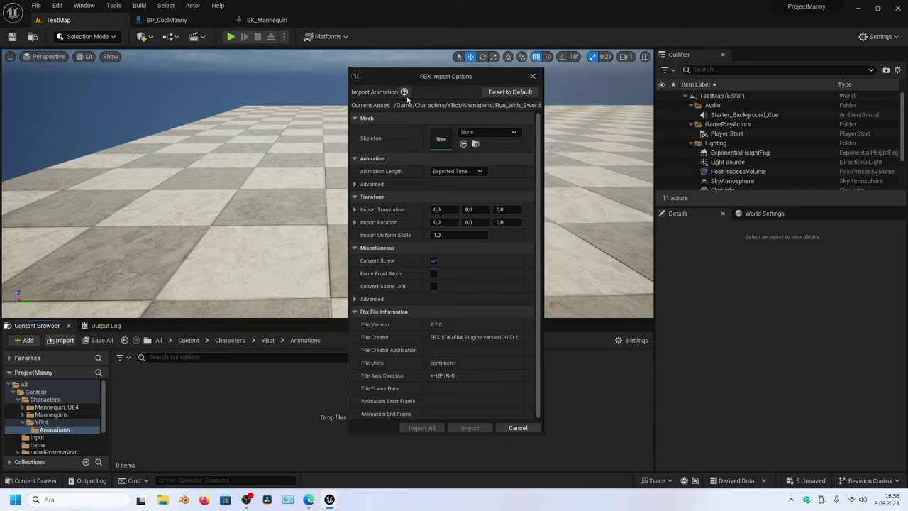
pyautogui.moveTo(402, 79); pyautogui.dragTo(383, 74)
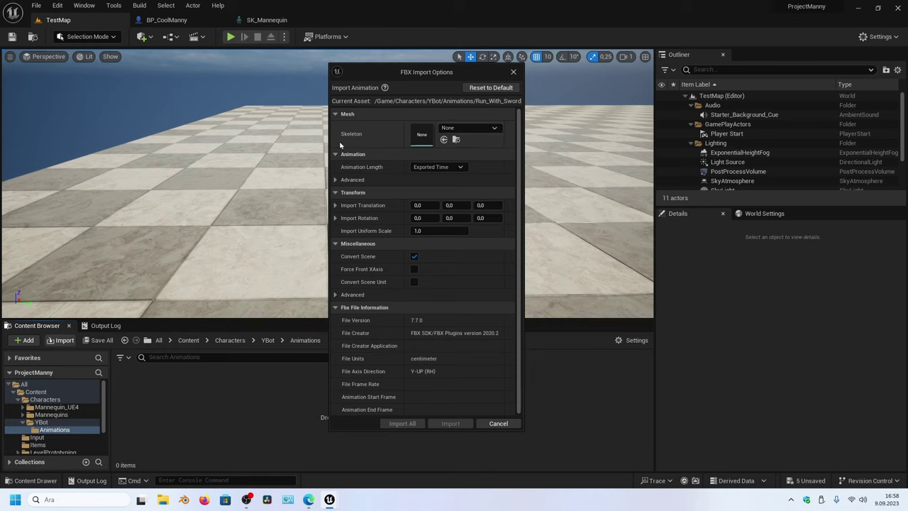
pyautogui.click(487, 132)
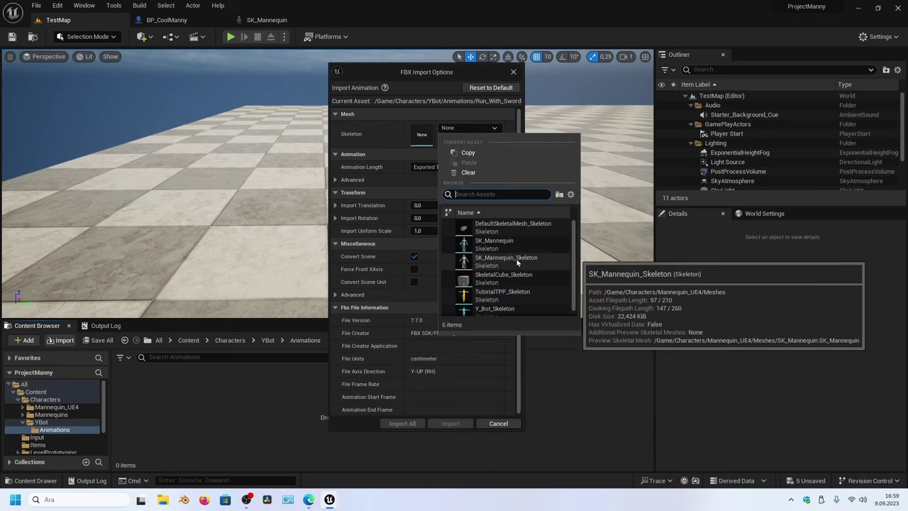
pyautogui.scroll(-1, 508, 278)
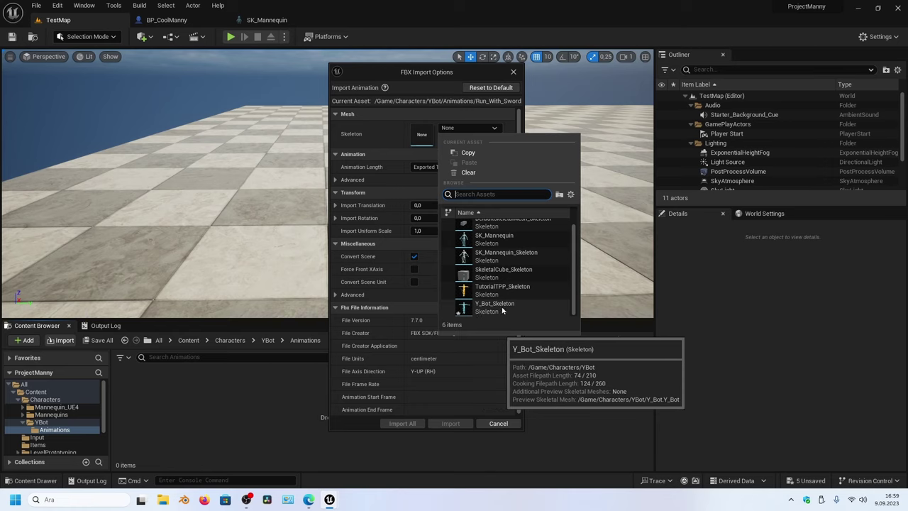
pyautogui.click(502, 308)
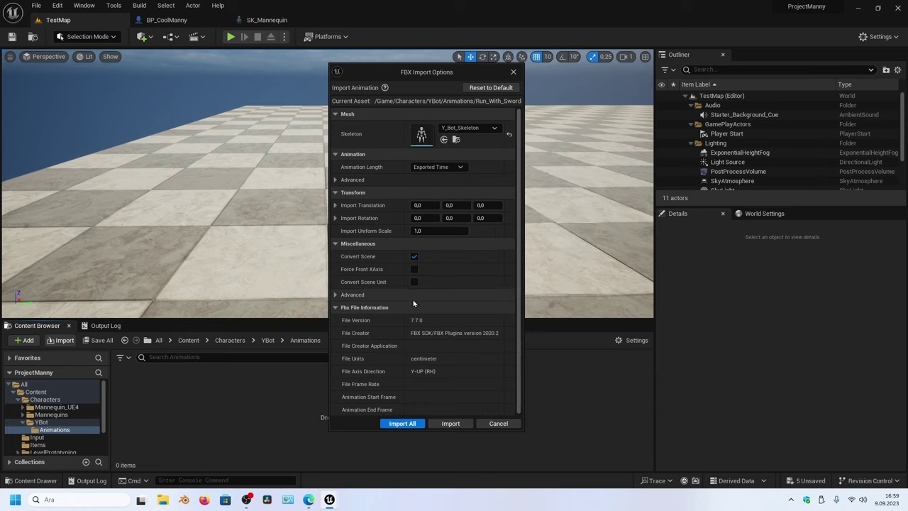
pyautogui.click(447, 423)
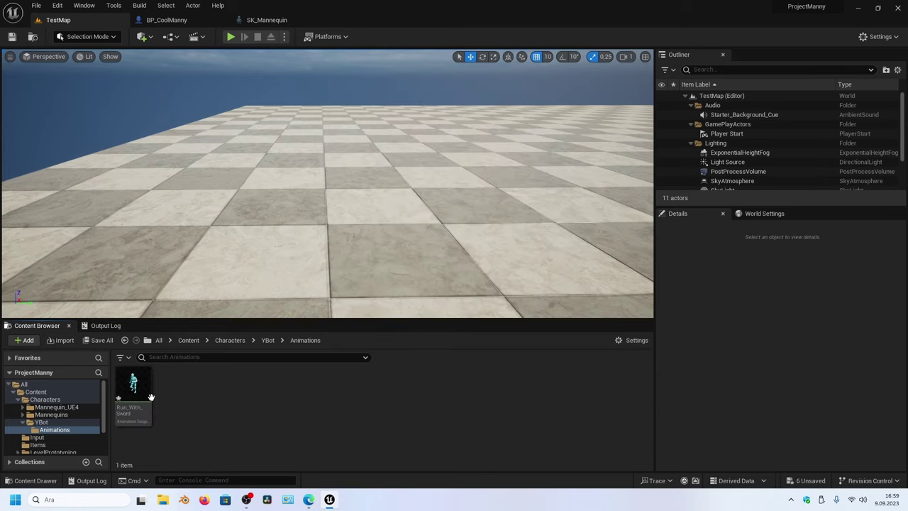
pyautogui.doubleClick(135, 391)
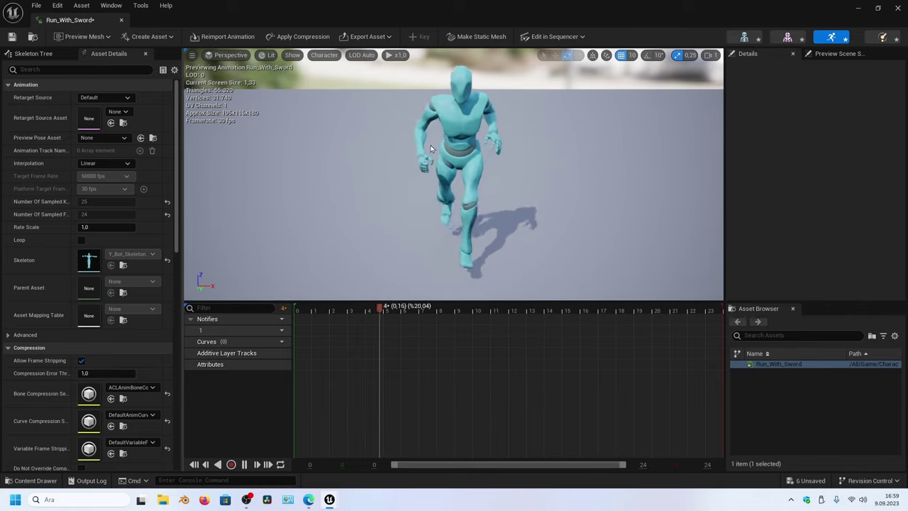
pyautogui.click(121, 20)
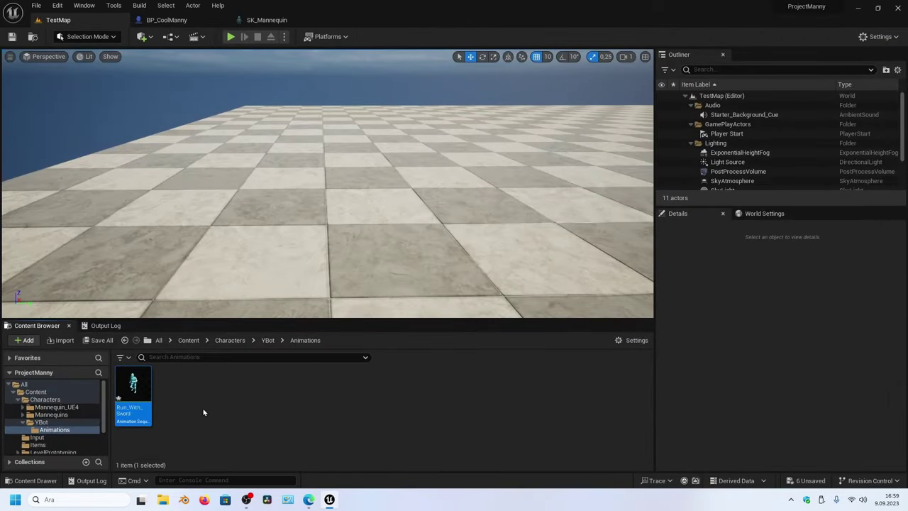
pyautogui.doubleClick(134, 383)
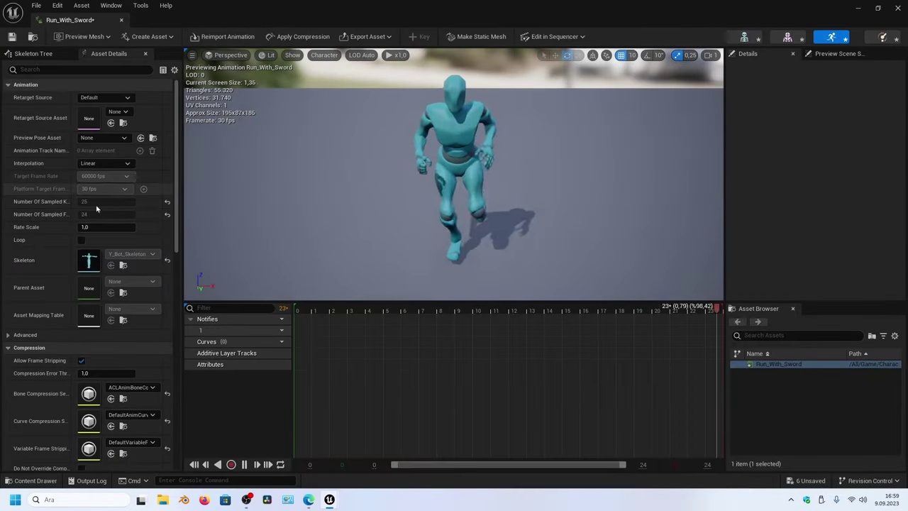
pyautogui.click(33, 53)
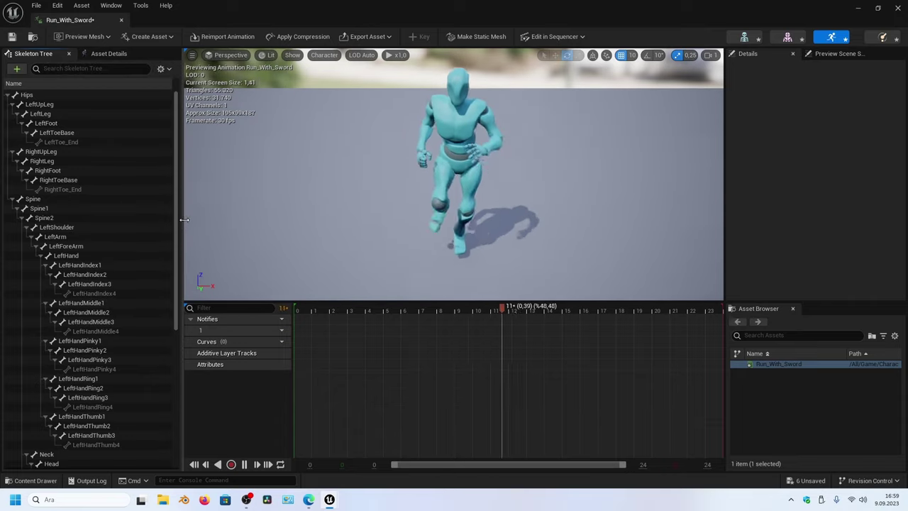
pyautogui.moveTo(183, 220); pyautogui.dragTo(248, 220)
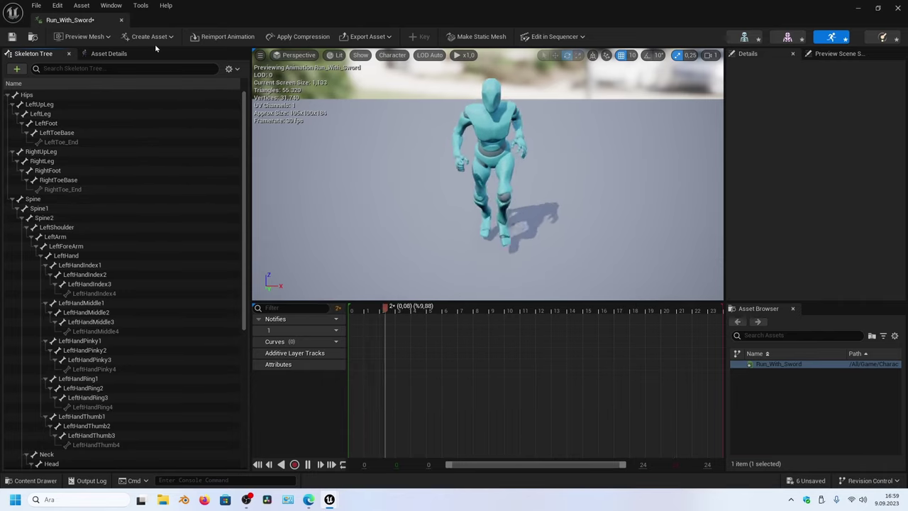
pyautogui.click(121, 20)
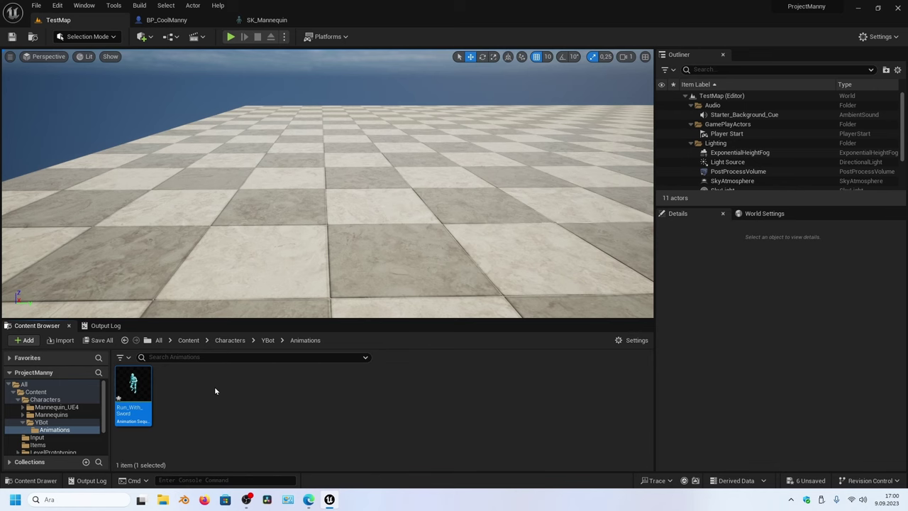
# Locate SKM_Manny_Simple from BP_CoolManny's Details and open it in the mesh editor
pyautogui.click(171, 22)
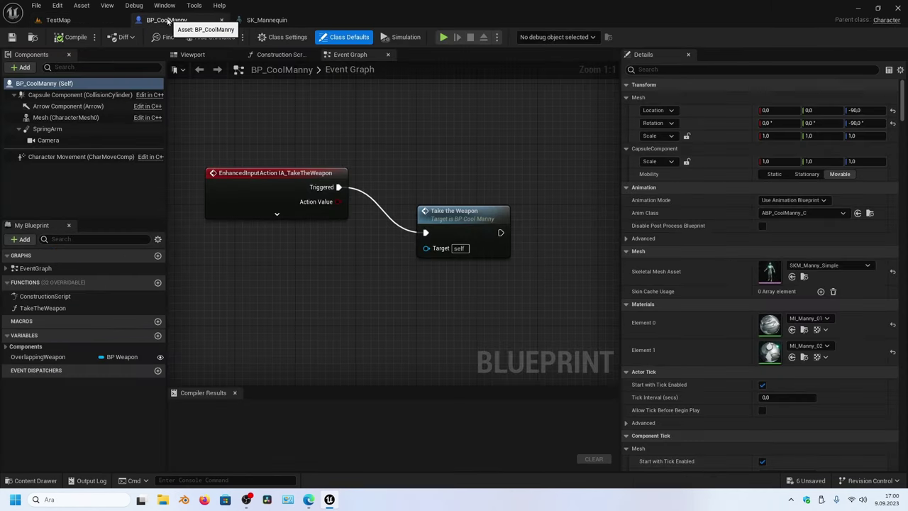
pyautogui.click(805, 276)
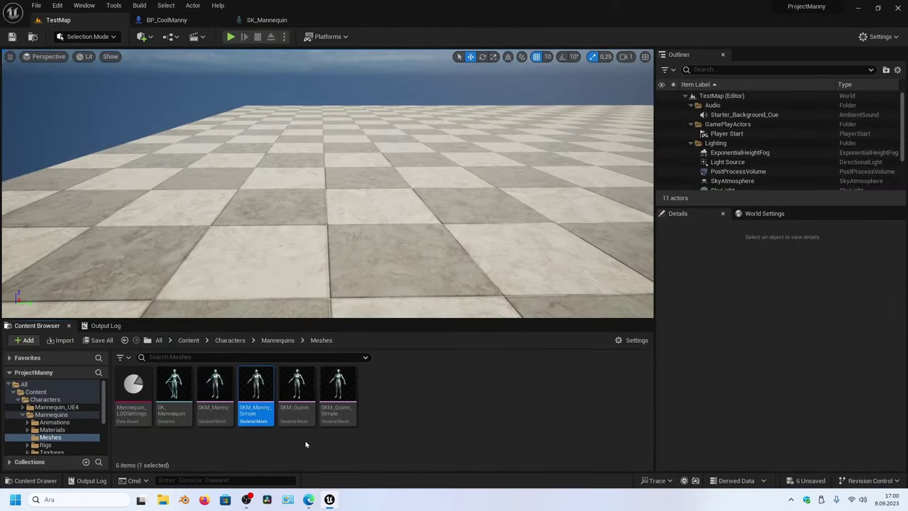
pyautogui.doubleClick(257, 408)
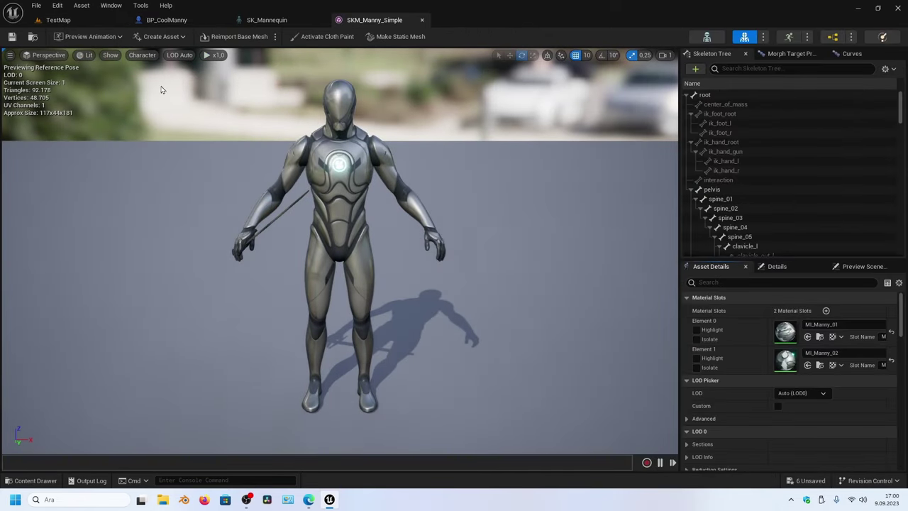
# Browse the animation assets in SK_Mannequin's Asset Browser
pyautogui.click(266, 20)
pyautogui.click(806, 266)
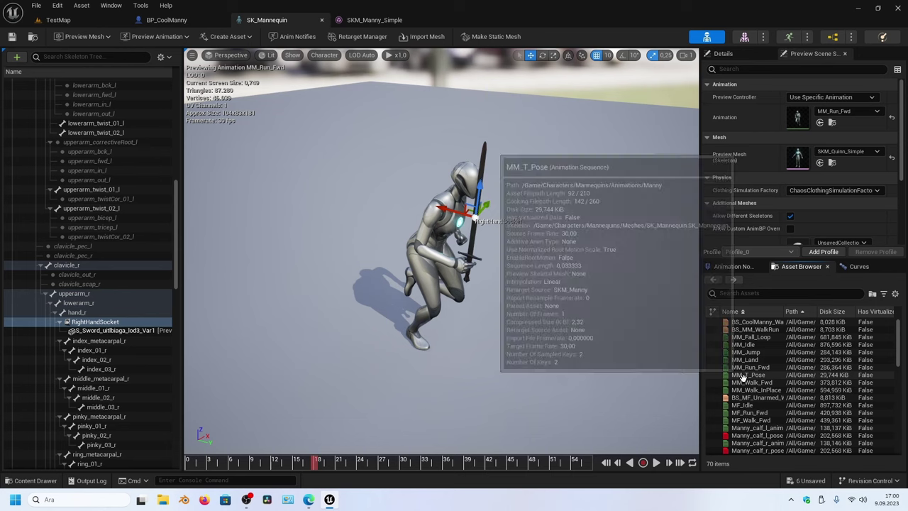
pyautogui.scroll(-5, 750, 377)
pyautogui.scroll(-3, 755, 402)
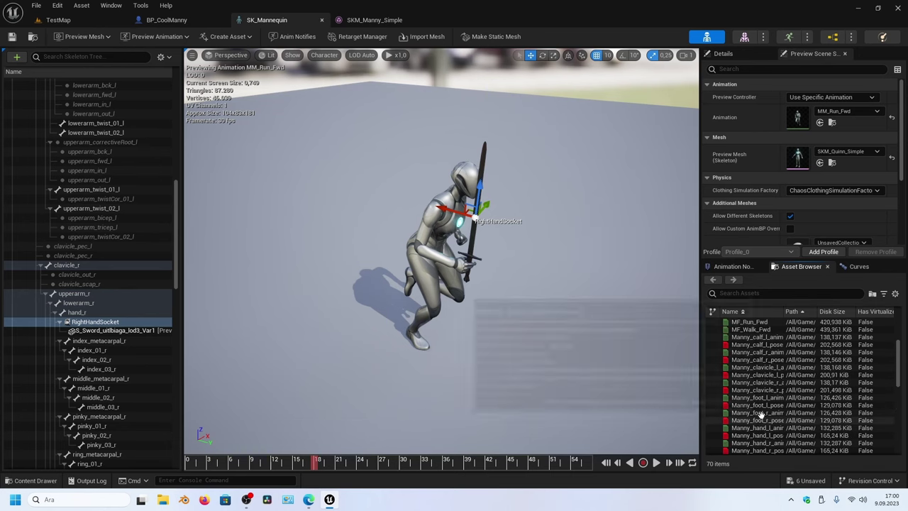
pyautogui.scroll(8, 755, 405)
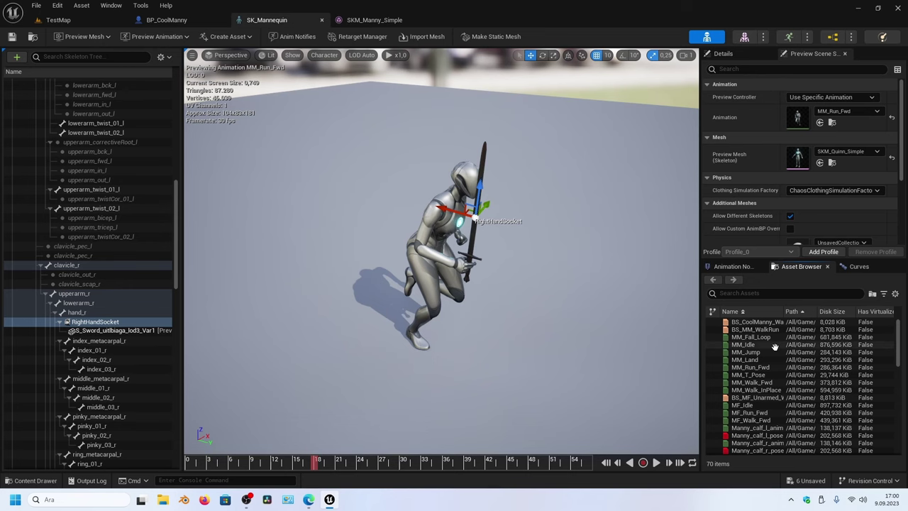
# Go to TestMap's YBot/Animations folder and briefly open Run_With_Sword
pyautogui.click(70, 20)
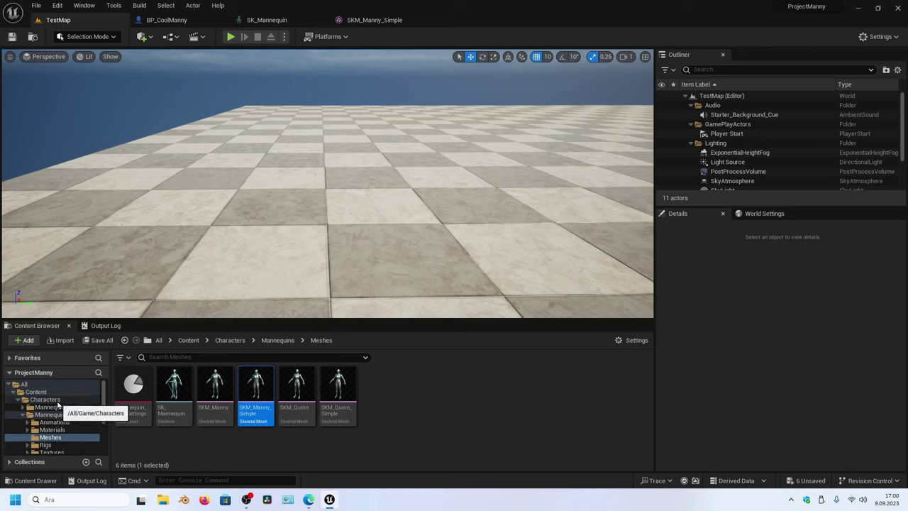
pyautogui.click(44, 400)
pyautogui.doubleClick(222, 409)
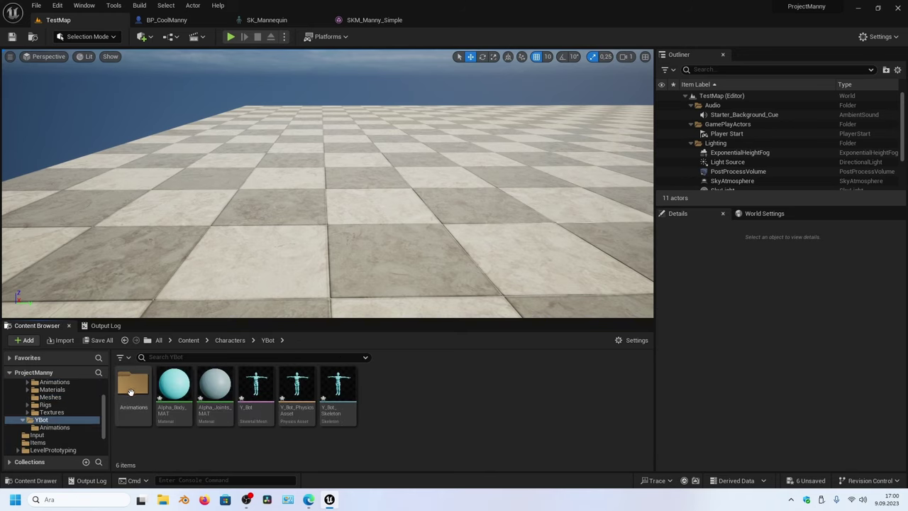
pyautogui.doubleClick(142, 397)
pyautogui.doubleClick(147, 403)
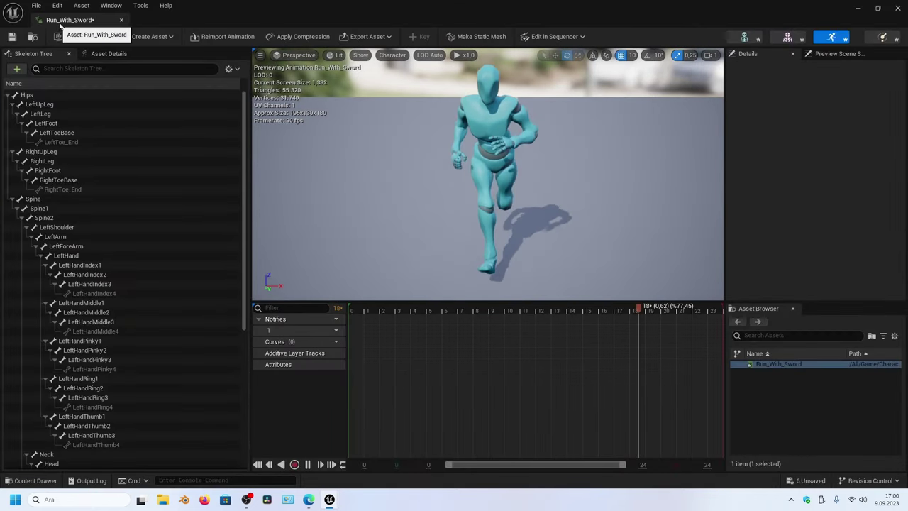
pyautogui.click(121, 20)
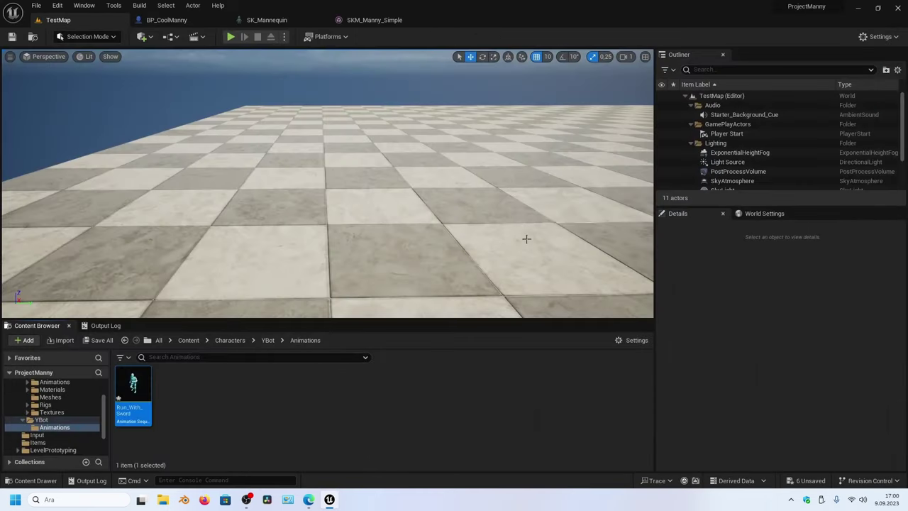
# Filter SK_Mannequin's animation list by 'run', then return to TestMap
pyautogui.click(374, 20)
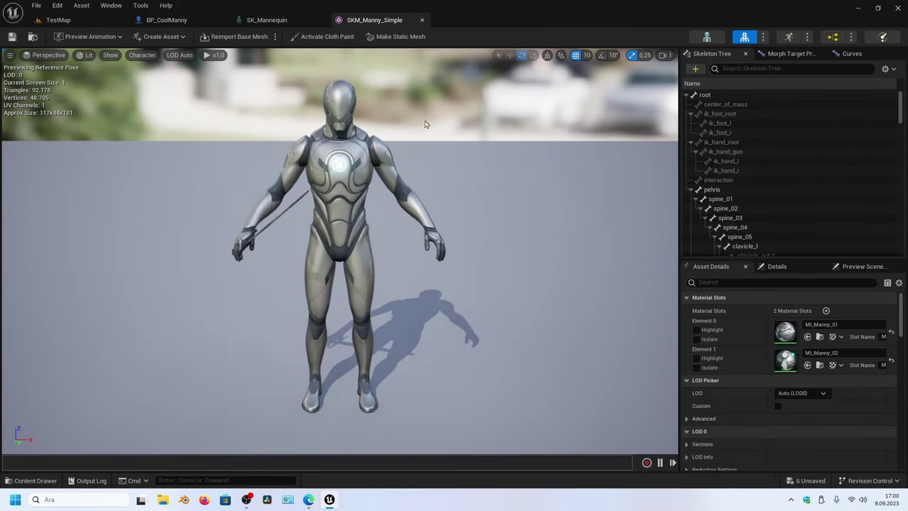
pyautogui.click(267, 20)
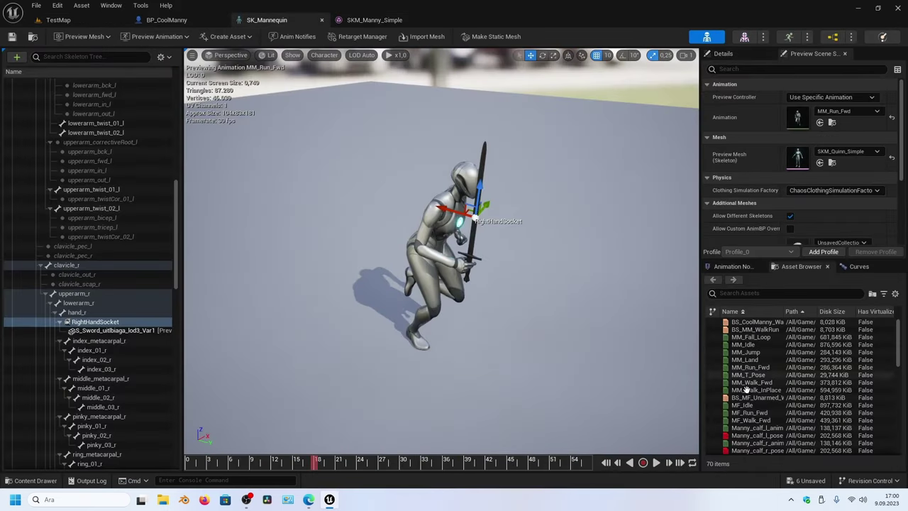
pyautogui.click(749, 293)
pyautogui.write('run')
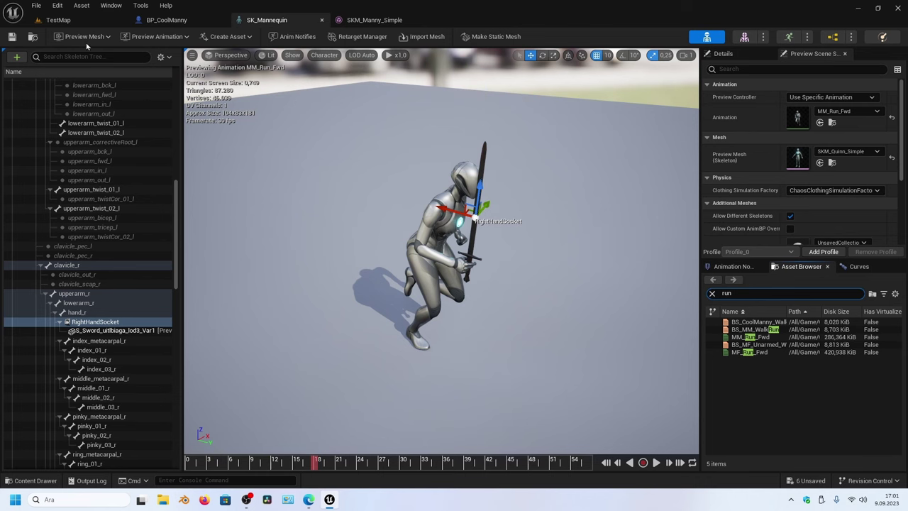
pyautogui.click(58, 20)
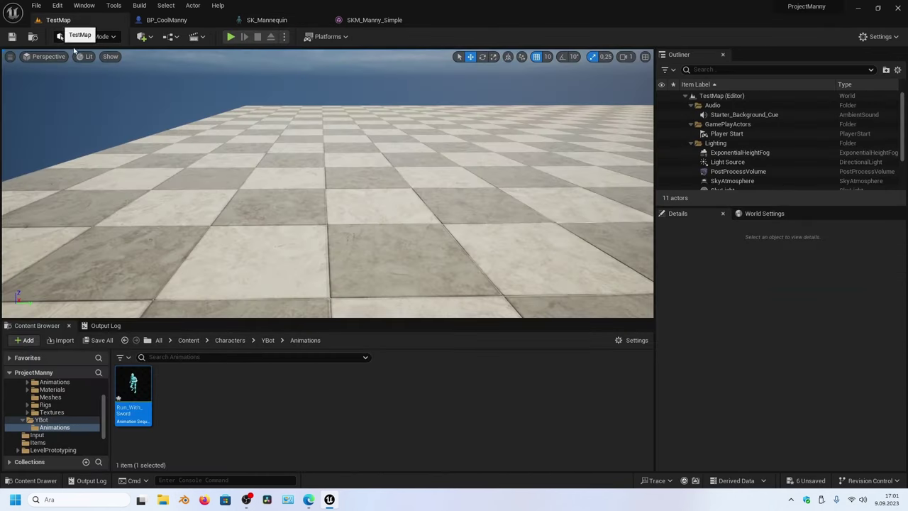
# Add an IK Rig in the YBot folder via Animation > Retargeting and name it IK_YBot
pyautogui.click(41, 420)
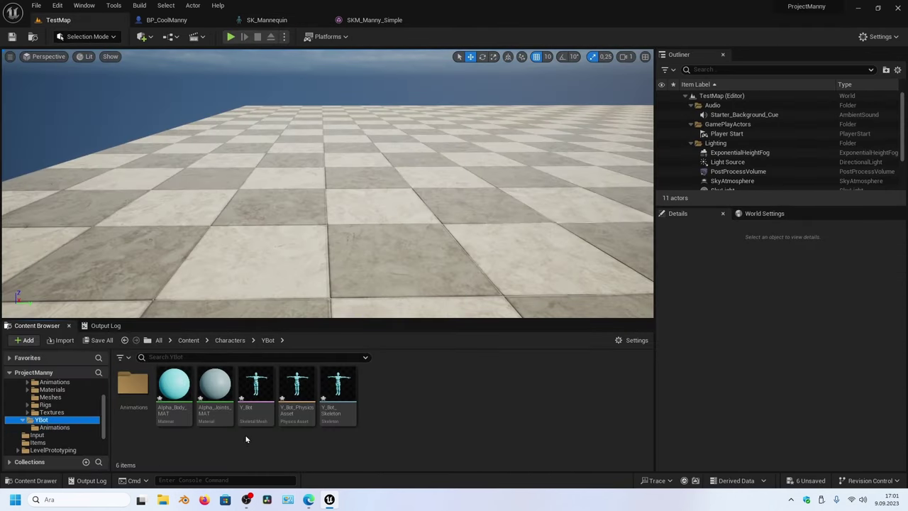
pyautogui.rightClick(416, 412)
pyautogui.moveTo(466, 226)
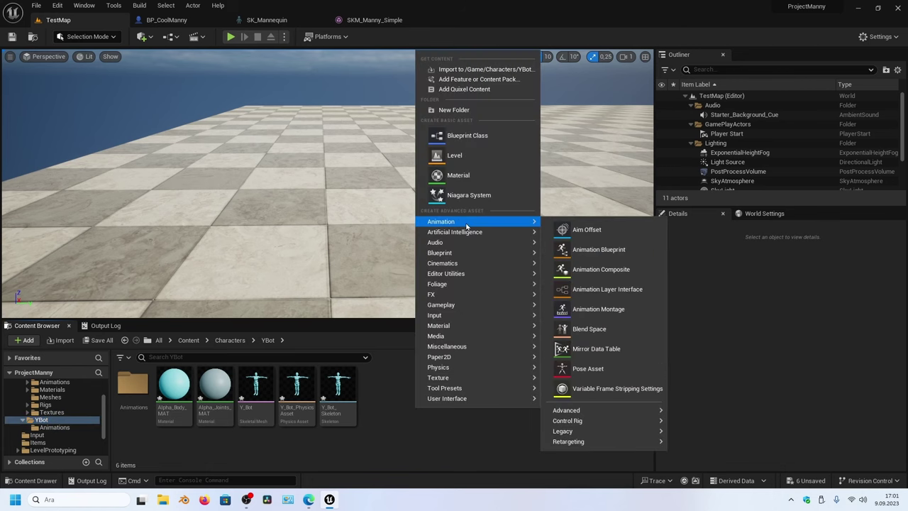
pyautogui.moveTo(603, 441)
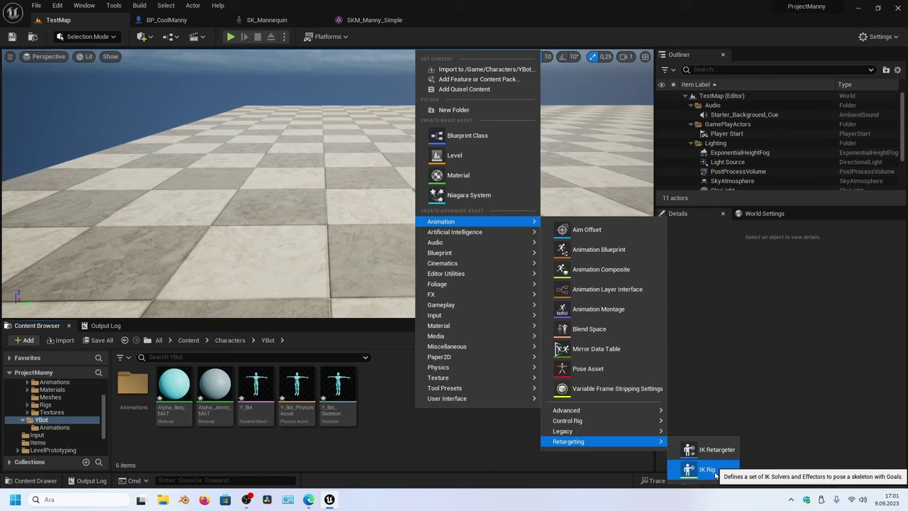
pyautogui.click(707, 470)
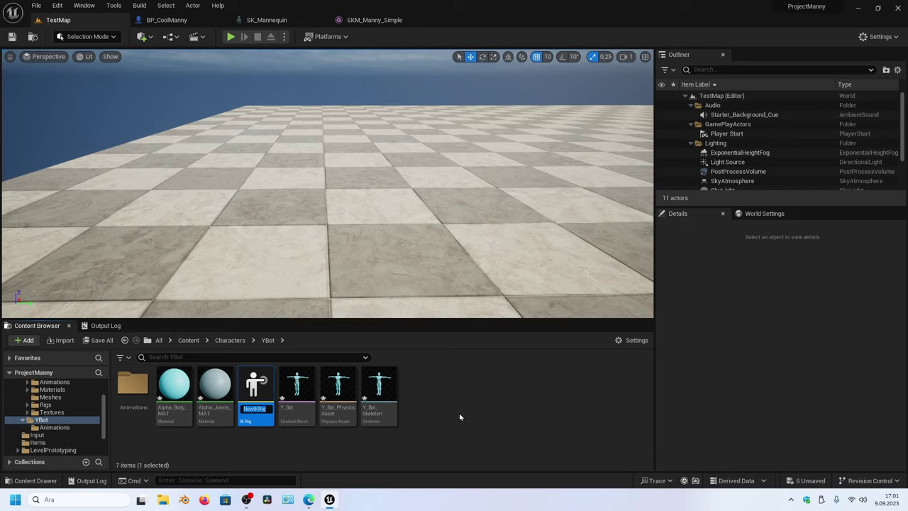
pyautogui.write('IK_YBo')
pyautogui.write('t')
pyautogui.press('Return')
# Open IK_YBot, set Y_Bot as its preview mesh, and frame the character
pyautogui.doubleClick(261, 392)
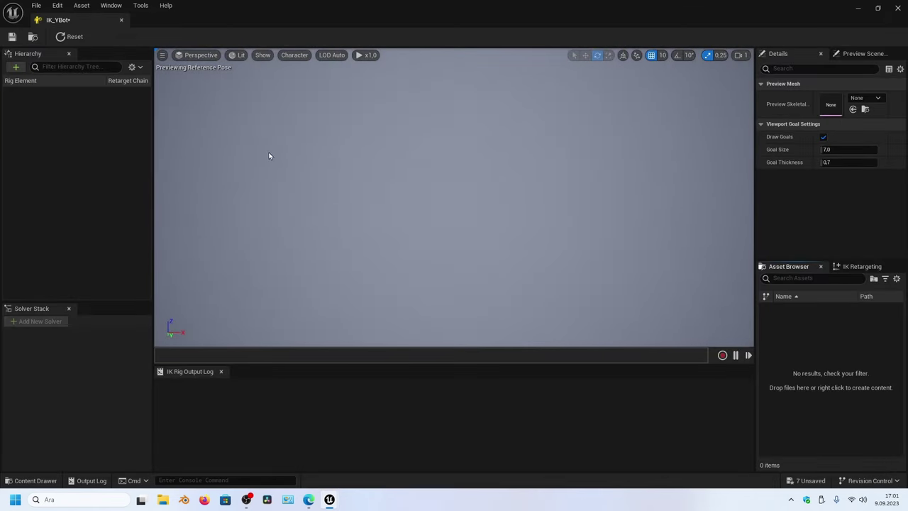
pyautogui.click(880, 98)
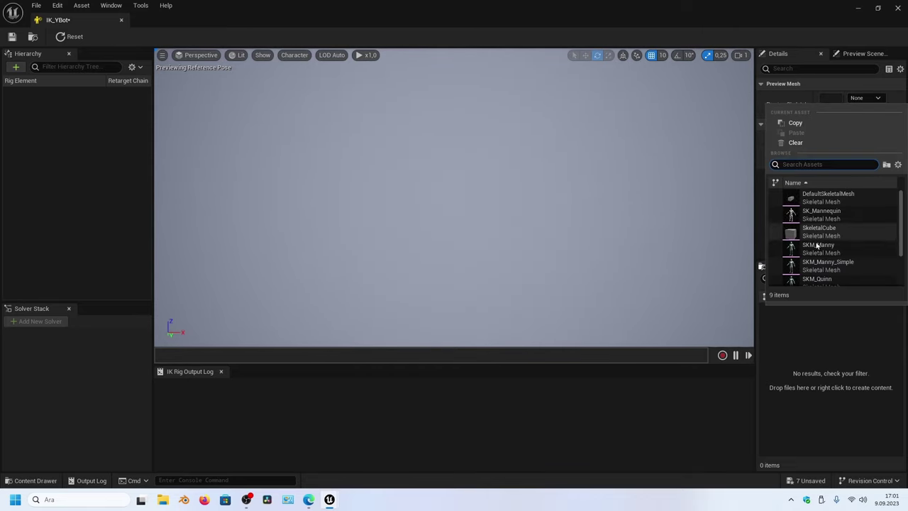
pyautogui.scroll(-2, 872, 239)
pyautogui.scroll(-1, 871, 239)
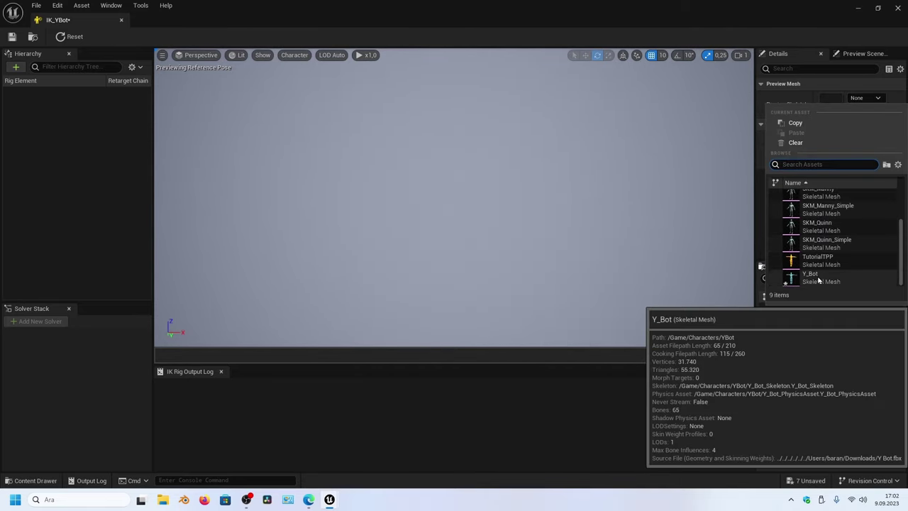
pyautogui.click(820, 280)
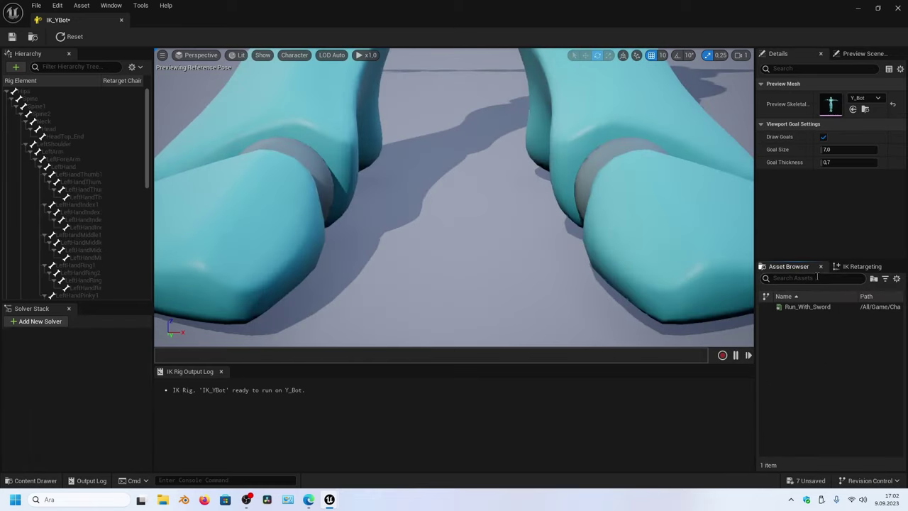
pyautogui.moveTo(472, 115); pyautogui.dragTo(539, 107)
pyautogui.press('f')
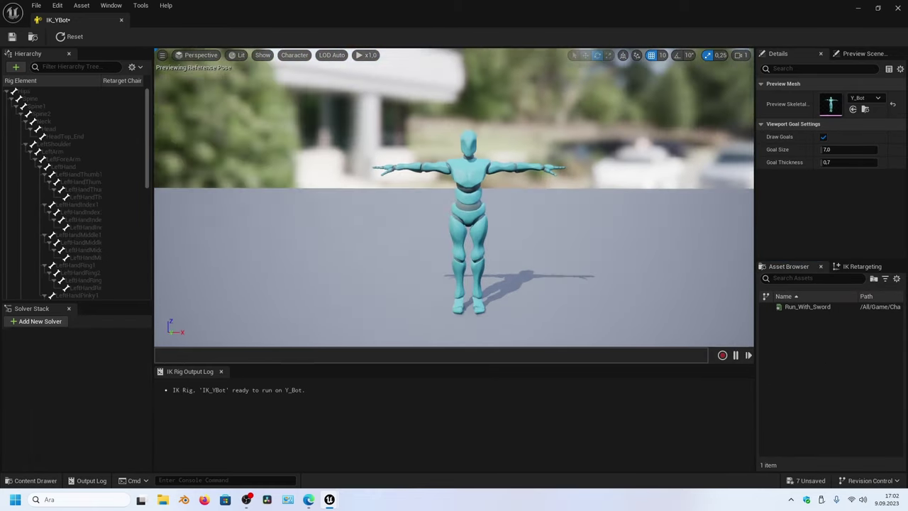
# View Y_Bot in the Right and then Top orthographic views, zooming in
pyautogui.click(197, 55)
pyautogui.click(200, 121)
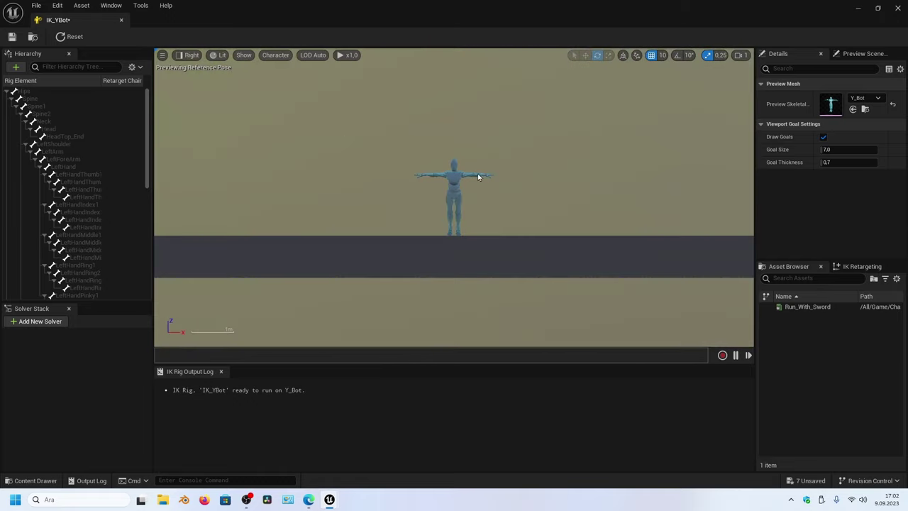
pyautogui.scroll(2, 478, 176)
pyautogui.scroll(2, 431, 189)
pyautogui.scroll(2, 442, 184)
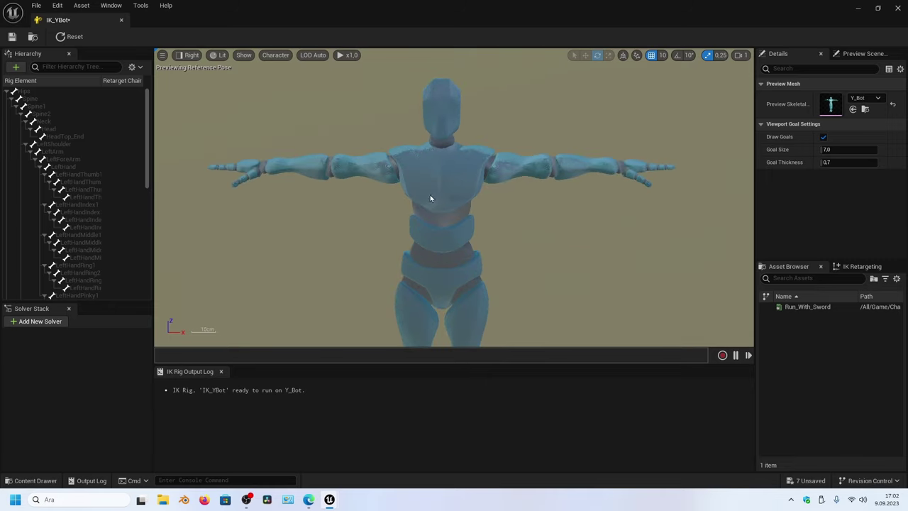
pyautogui.click(189, 56)
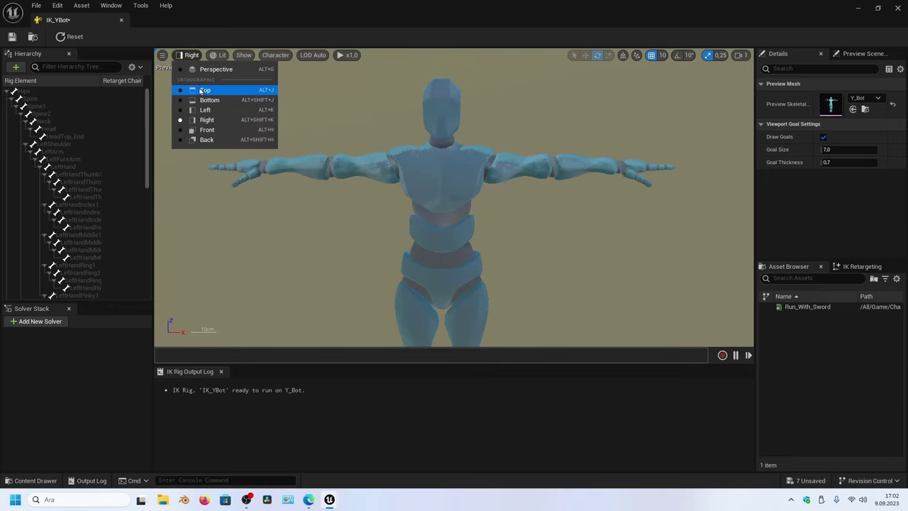
pyautogui.click(200, 91)
pyautogui.scroll(2, 478, 203)
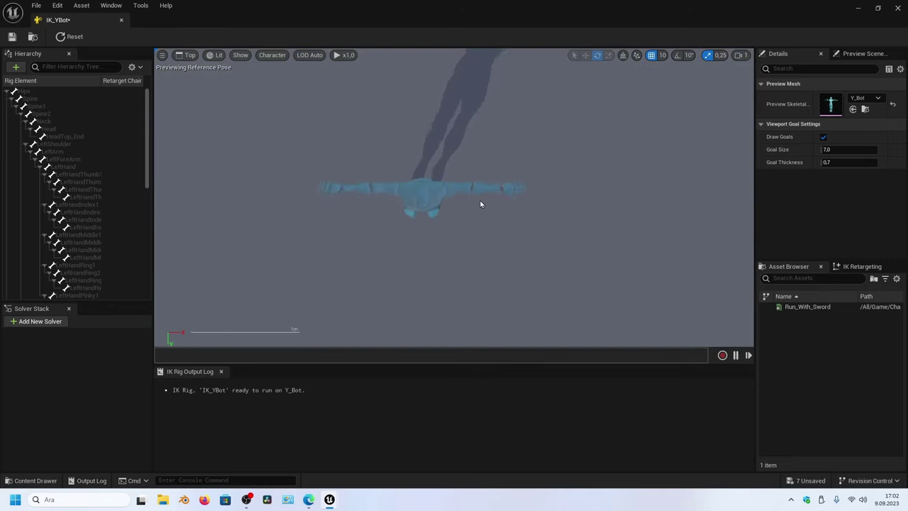
pyautogui.scroll(2, 396, 191)
# Return to the Right side view, zoom in on the torso, and select the Spine bone
pyautogui.click(189, 55)
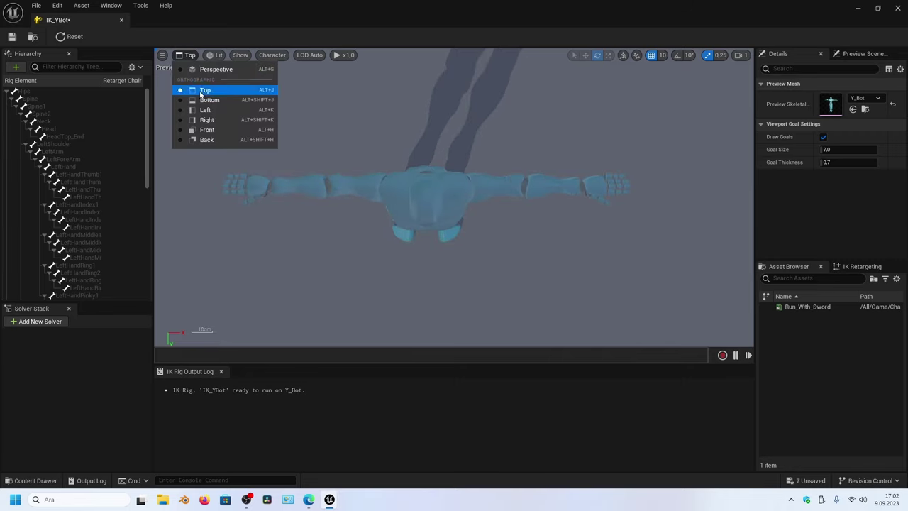
pyautogui.click(207, 120)
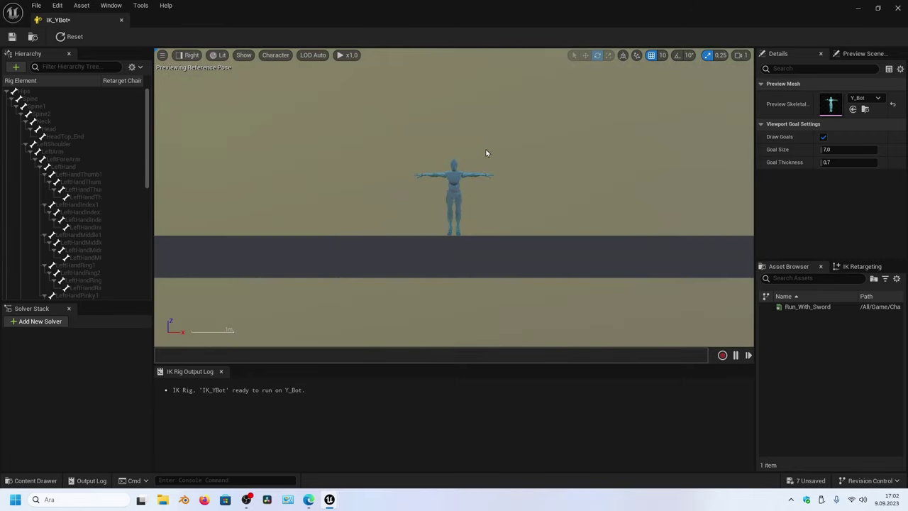
pyautogui.scroll(2, 435, 209)
pyautogui.scroll(1, 422, 229)
pyautogui.scroll(2, 456, 189)
pyautogui.scroll(1, 451, 183)
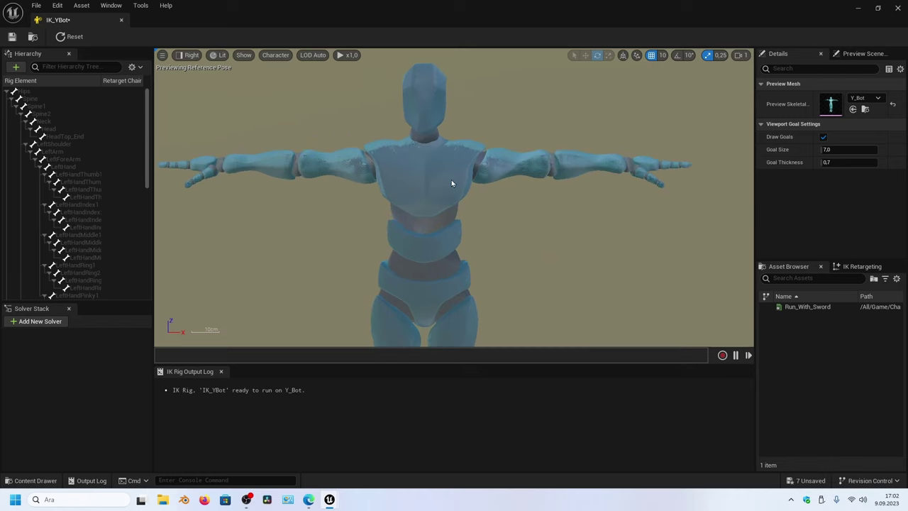
pyautogui.click(52, 92)
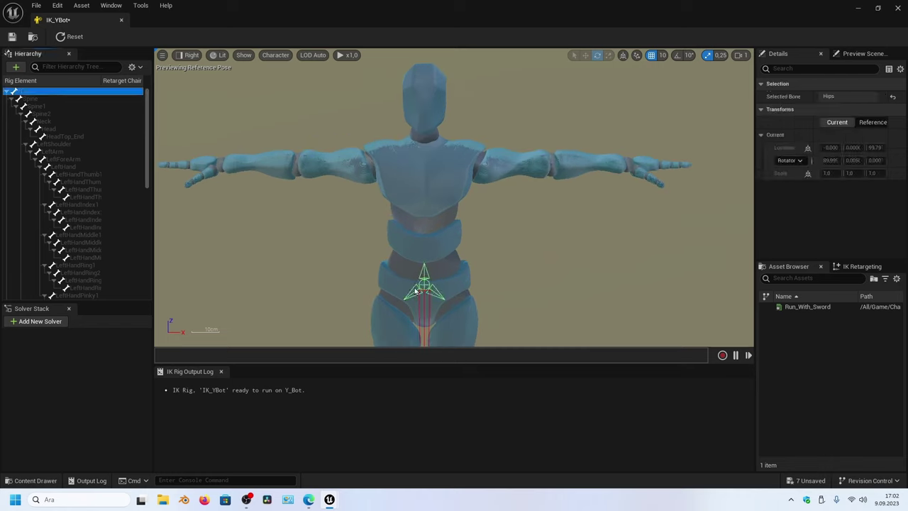
pyautogui.click(64, 99)
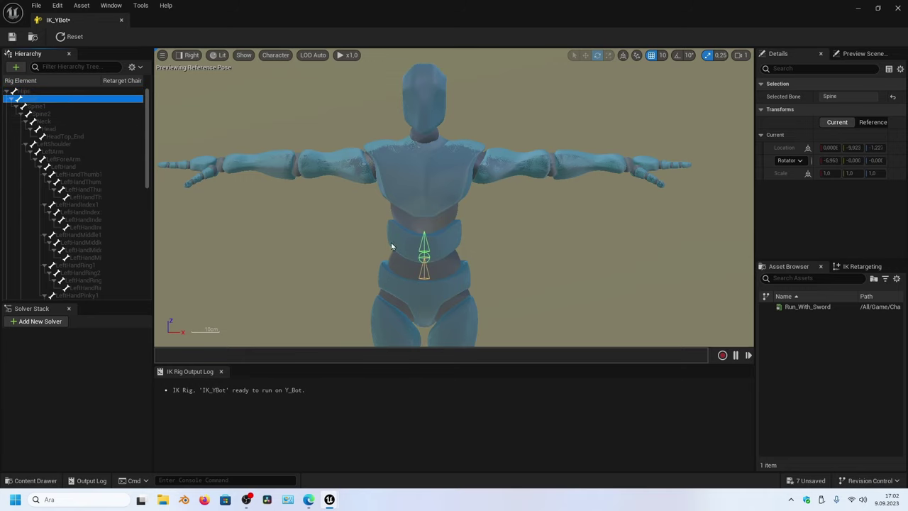
pyautogui.scroll(2, 390, 246)
pyautogui.scroll(1, 440, 208)
pyautogui.scroll(-1, 308, 210)
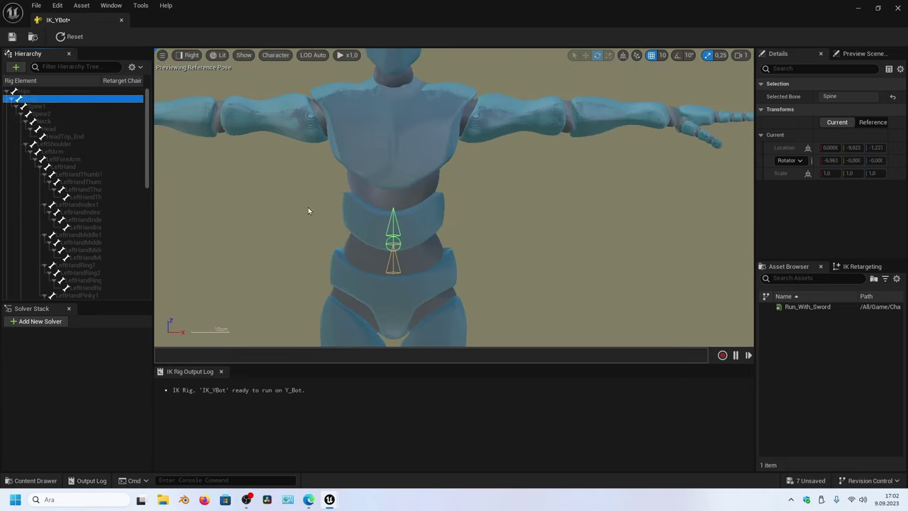
# Check the character in Perspective, then go back to the Right view framing the spine
pyautogui.click(188, 55)
pyautogui.click(199, 68)
pyautogui.scroll(-5, 470, 227)
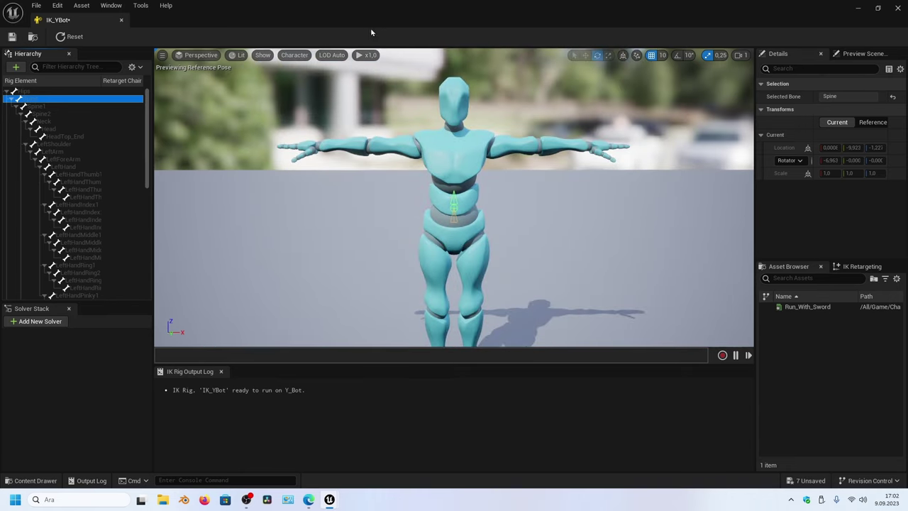
pyautogui.click(200, 54)
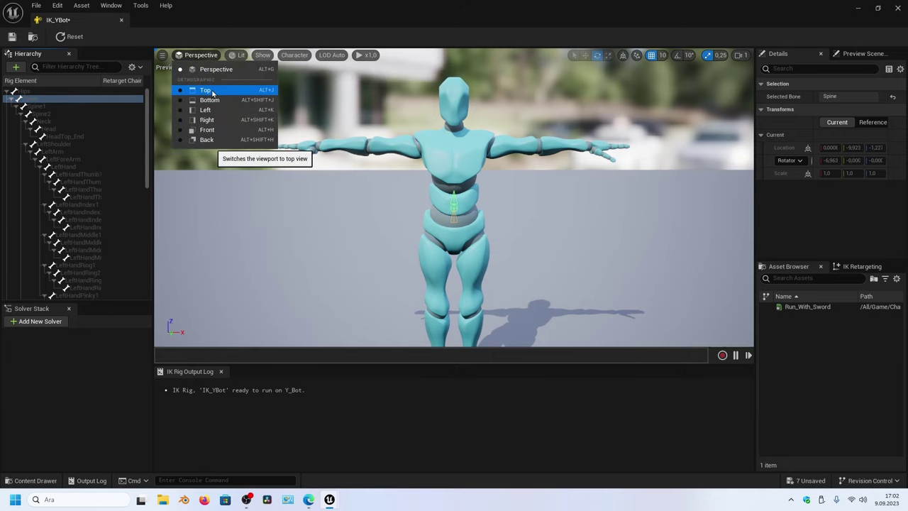
pyautogui.click(208, 122)
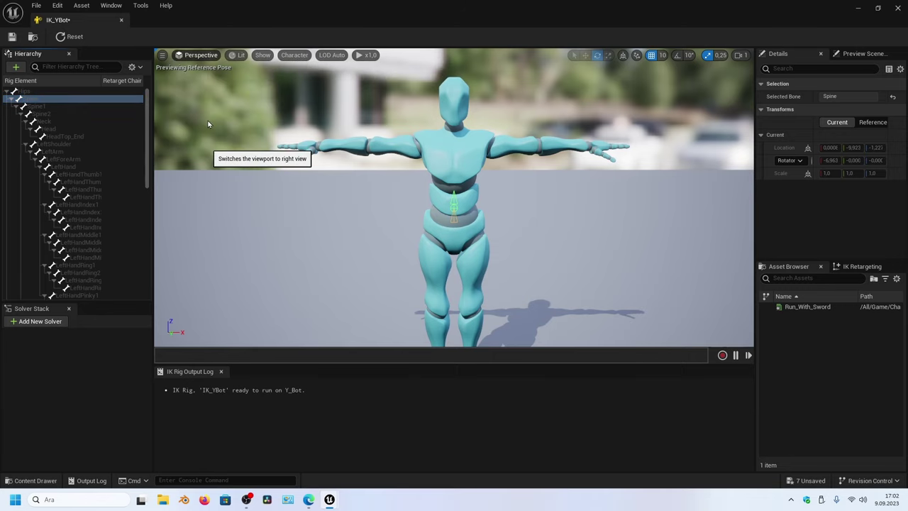
pyautogui.scroll(-2, 459, 167)
pyautogui.scroll(-2, 476, 142)
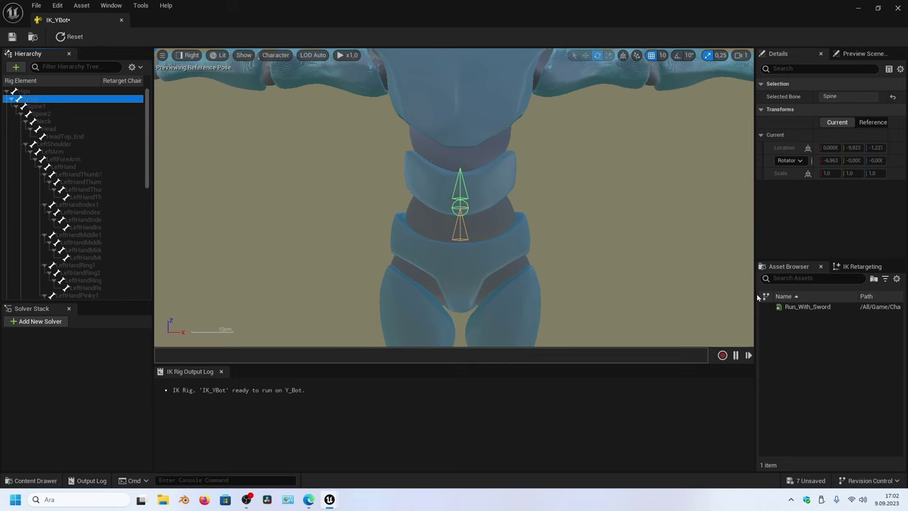
# Widen the right panels, show the empty IK Retargeting chain list, and select Hips
pyautogui.moveTo(756, 295); pyautogui.dragTo(686, 294)
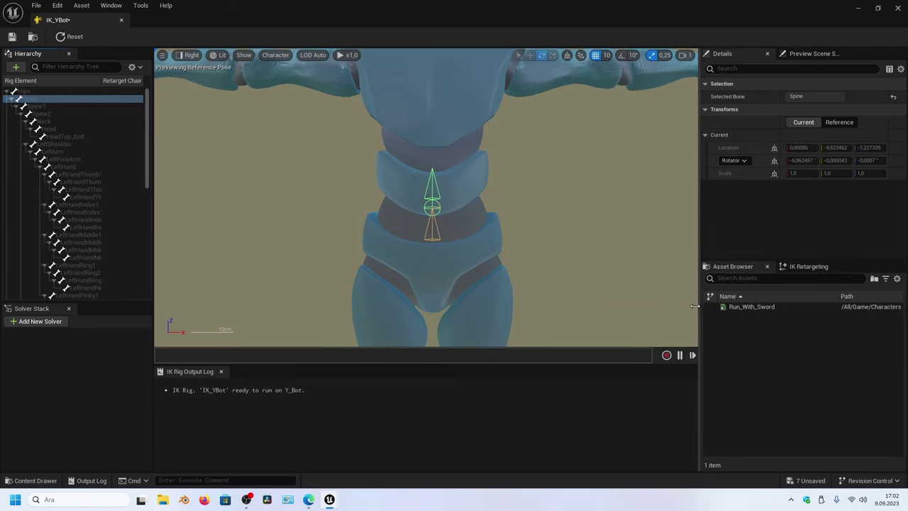
pyautogui.click(791, 268)
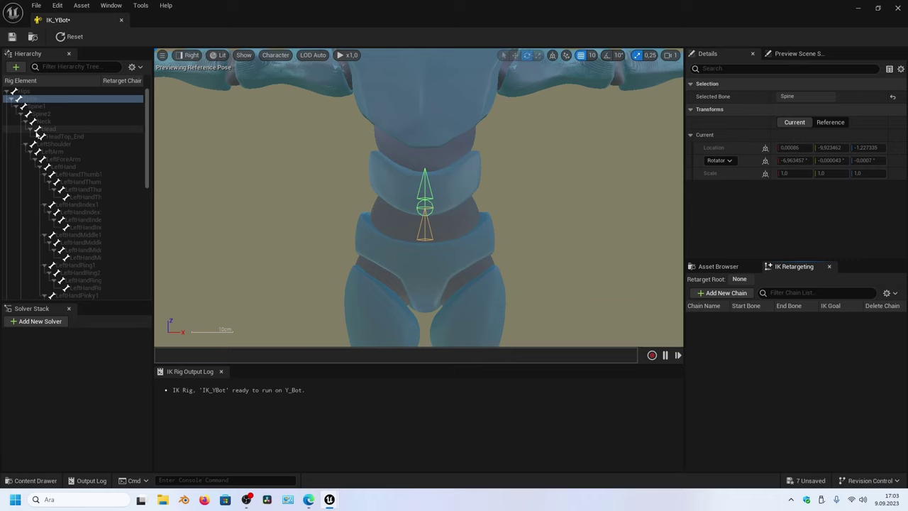
pyautogui.click(31, 92)
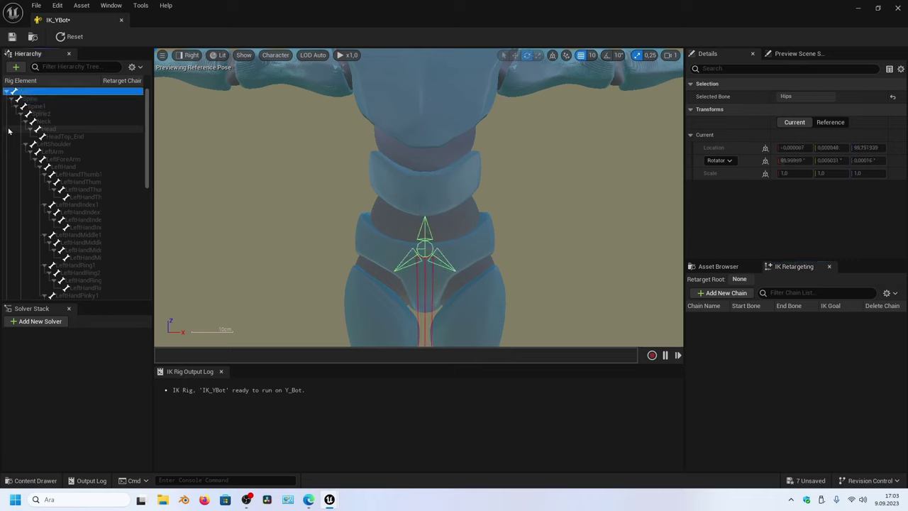
pyautogui.click(34, 100)
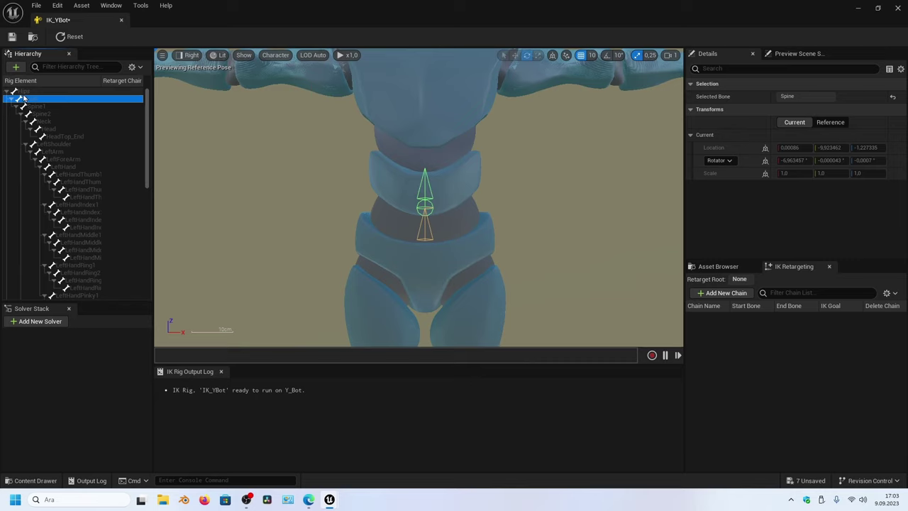
pyautogui.click(32, 92)
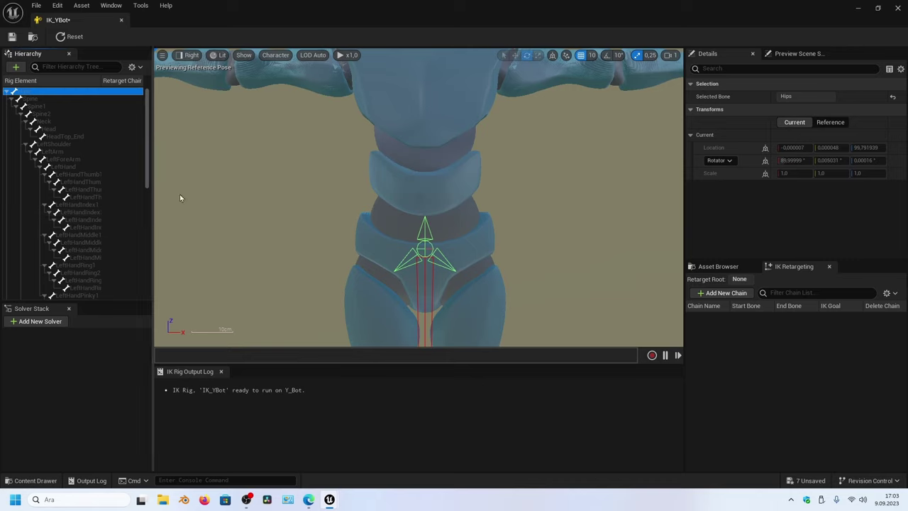
# Set Hips as IK_YBot's retarget root and start adding a new retarget chain
pyautogui.rightClick(44, 94)
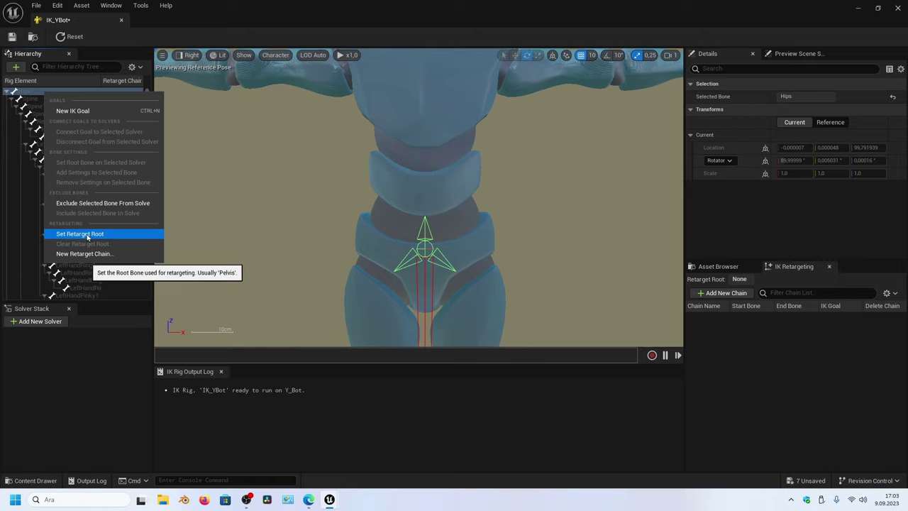
pyautogui.click(79, 234)
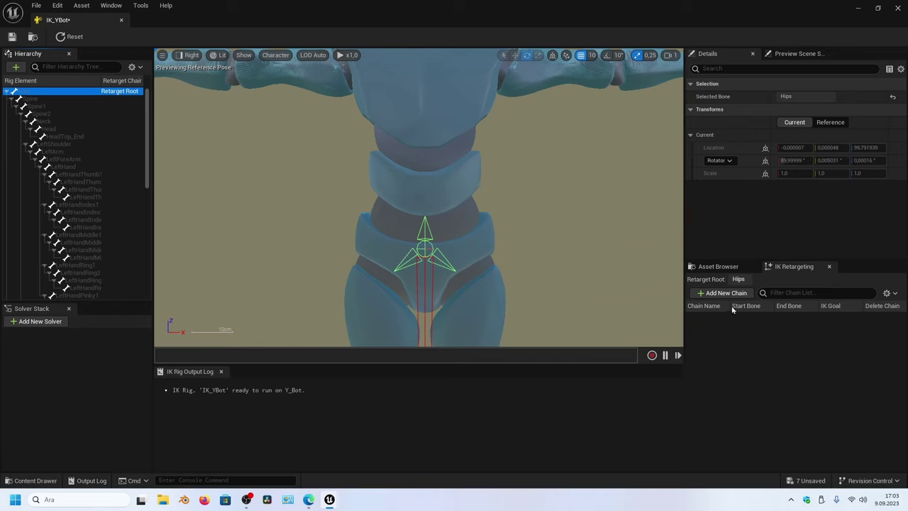
pyautogui.click(725, 293)
pyautogui.write('Leg')
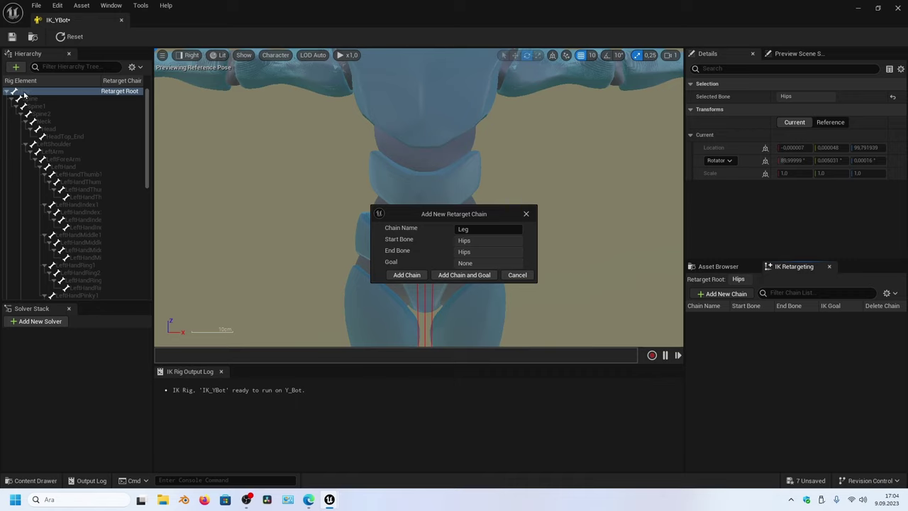
# Name the chain Root (Hips to Hips, no goal), add it, and save IK_YBot
pyautogui.click(490, 228)
pyautogui.write('Root')
pyautogui.click(407, 276)
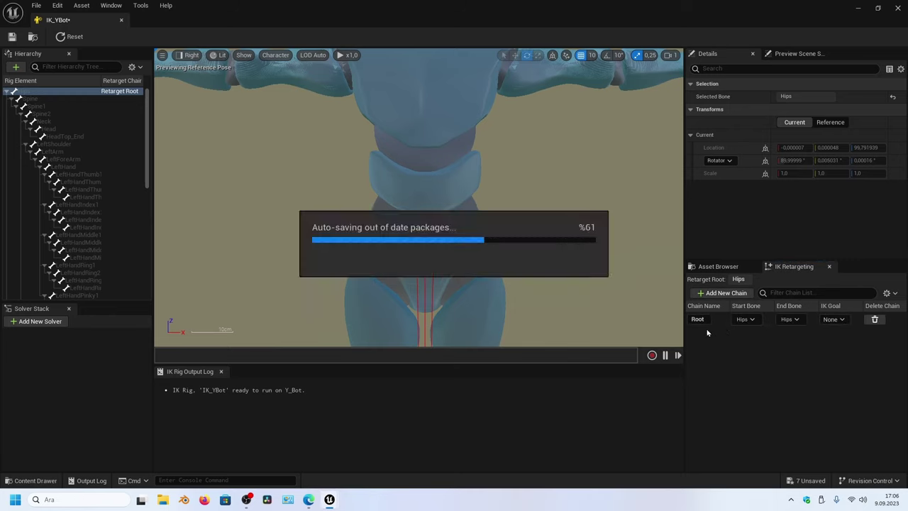
pyautogui.hotkey('ctrl', 's')
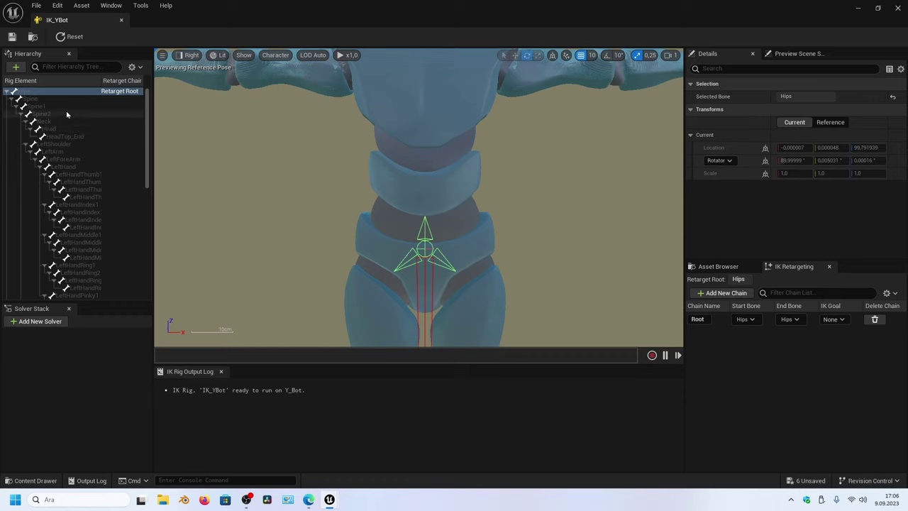
# Select Spine, Spine1 and Spine2 and add them as a chain named Spine
pyautogui.click(51, 100)
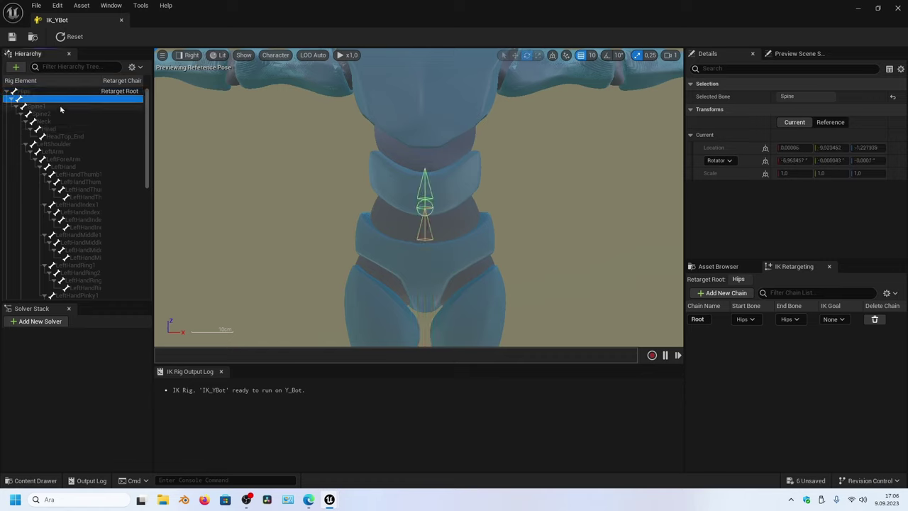
pyautogui.keyDown('ctrl'); pyautogui.click(59, 105); pyautogui.keyUp('ctrl')
pyautogui.keyDown('ctrl'); pyautogui.click(58, 113); pyautogui.keyUp('ctrl')
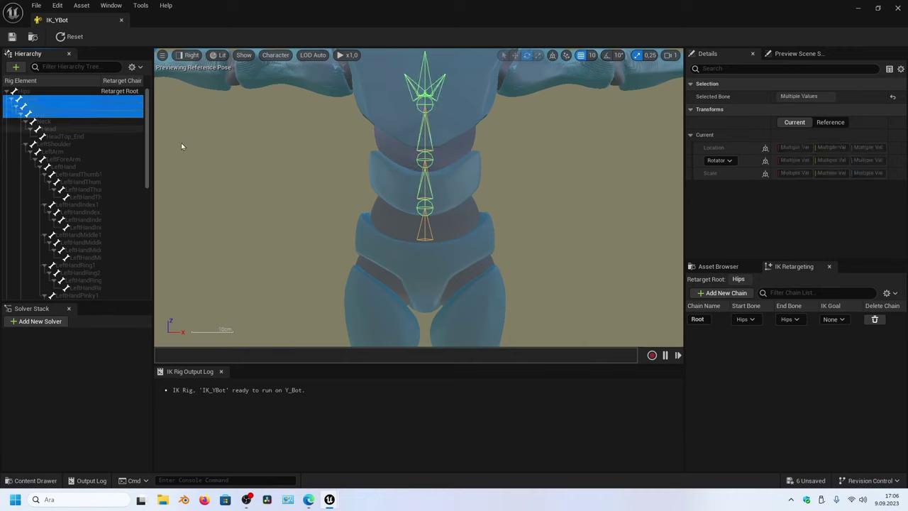
pyautogui.scroll(-1, 406, 162)
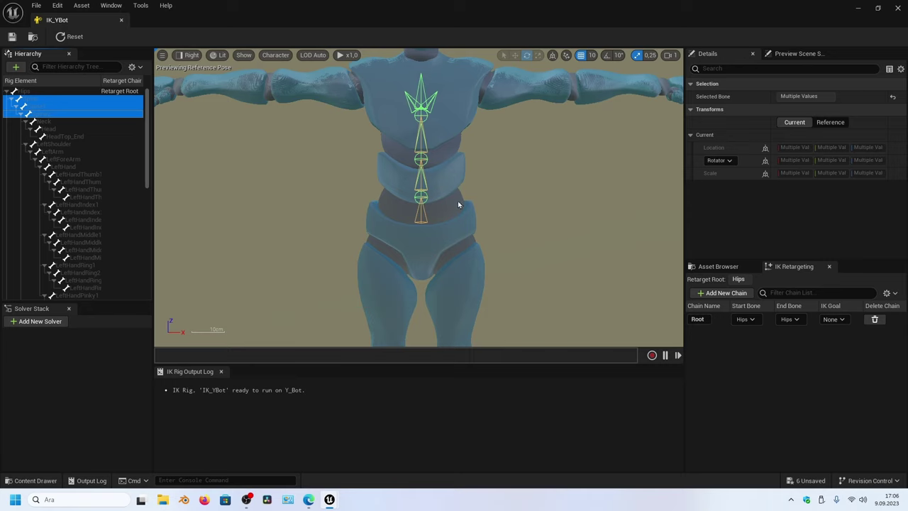
pyautogui.click(50, 100)
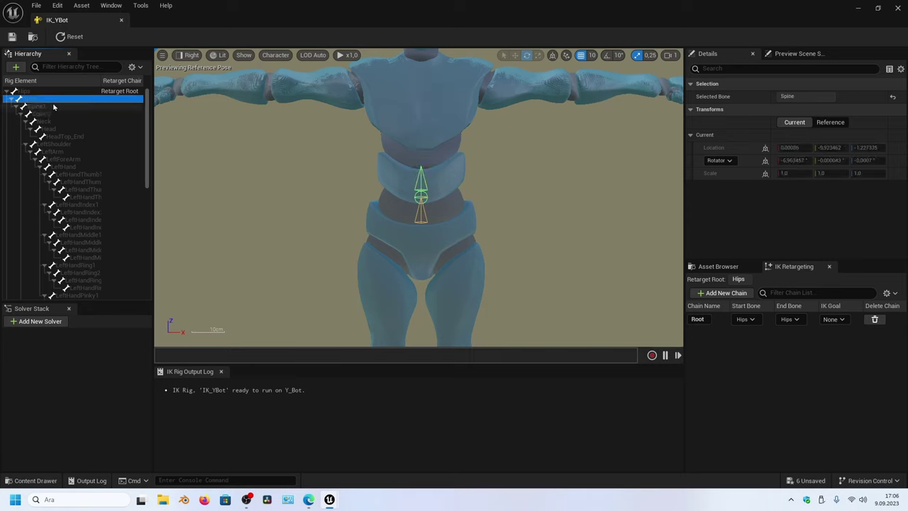
pyautogui.click(51, 107)
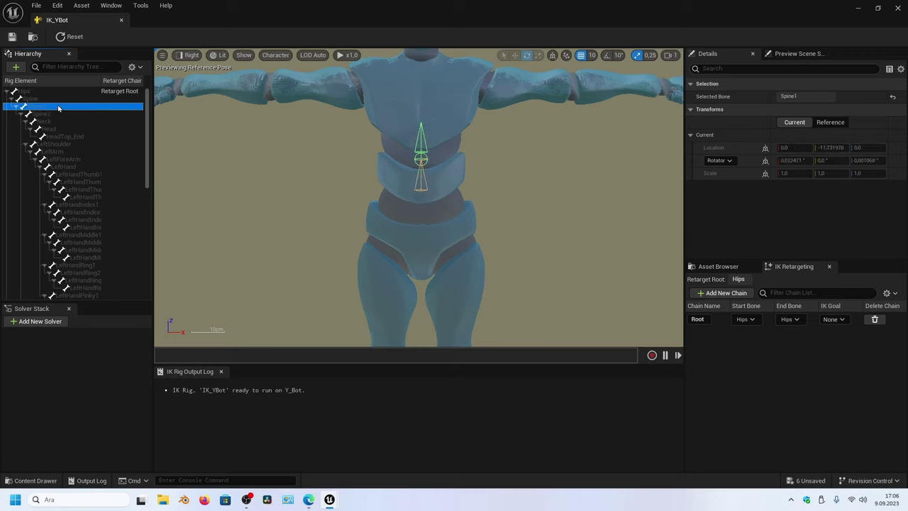
pyautogui.press('Up')
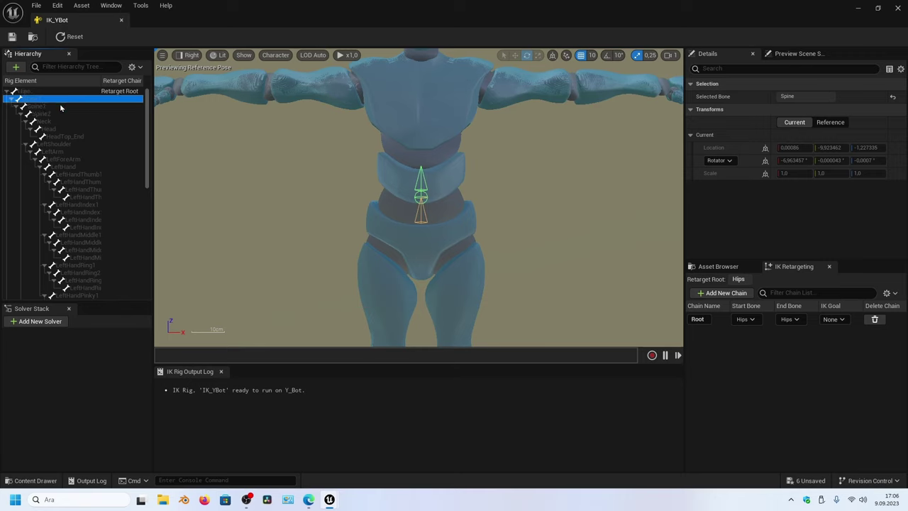
pyautogui.keyDown('shift'); pyautogui.click(59, 107); pyautogui.keyUp('shift')
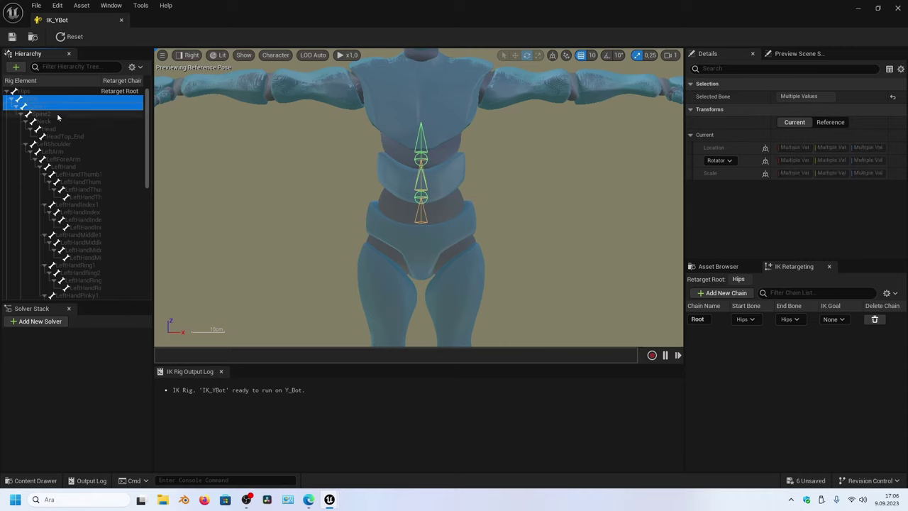
pyautogui.keyDown('shift'); pyautogui.click(57, 114); pyautogui.keyUp('shift')
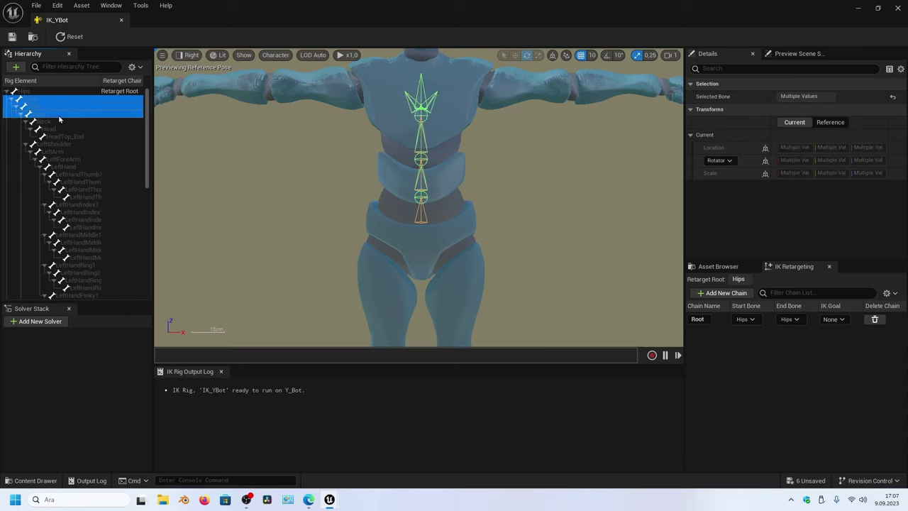
pyautogui.click(723, 293)
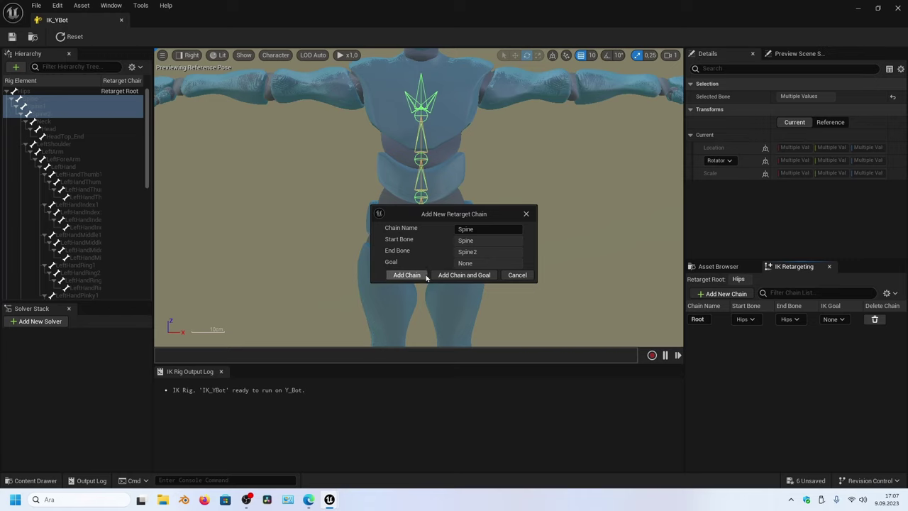
pyautogui.click(403, 275)
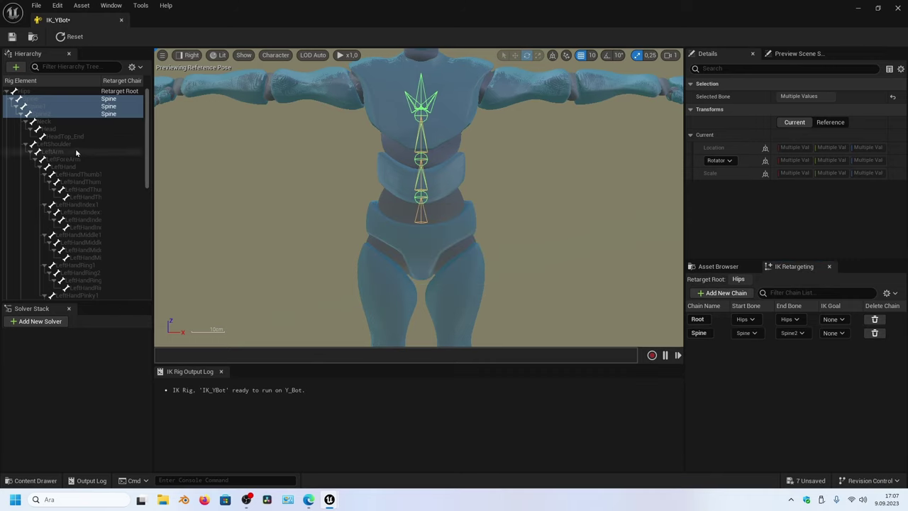
# Select the Neck and Head bones and add them as the Head retarget chain
pyautogui.click(61, 121)
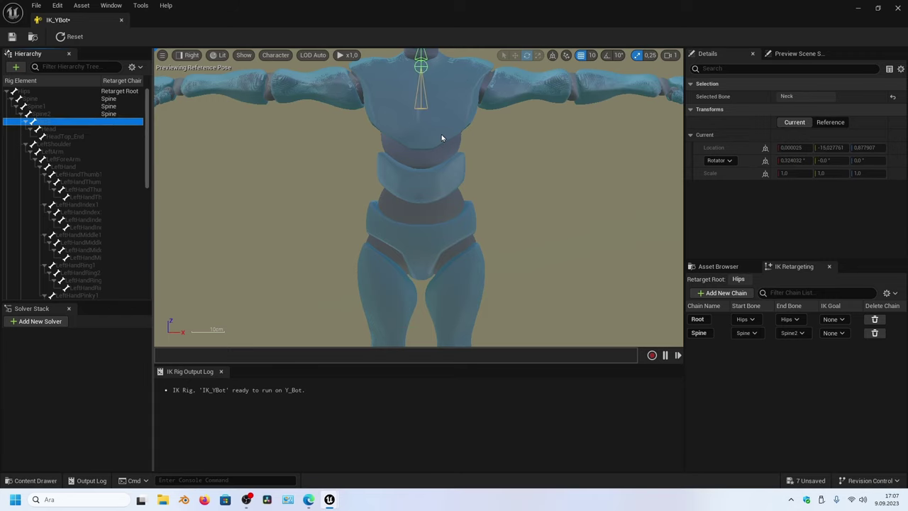
pyautogui.press('f')
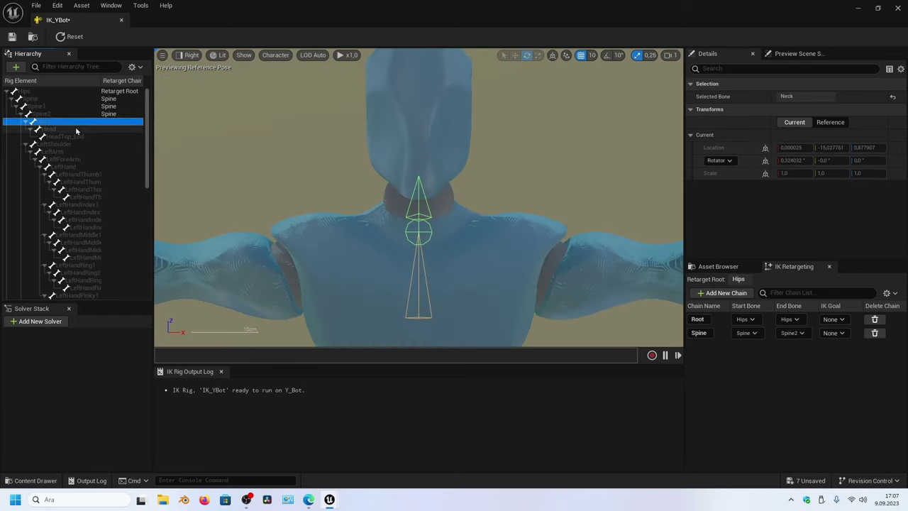
pyautogui.click(75, 129)
pyautogui.click(64, 123)
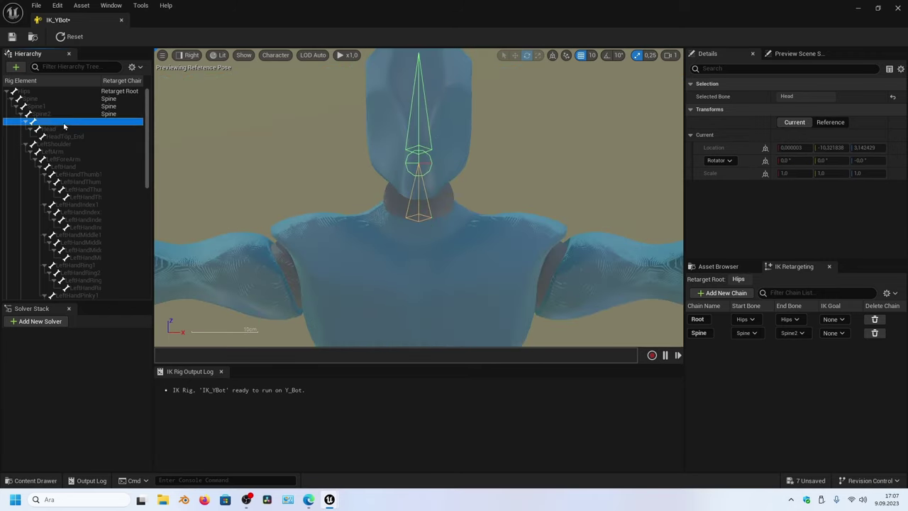
pyautogui.keyDown('shift'); pyautogui.click(64, 130); pyautogui.keyUp('shift')
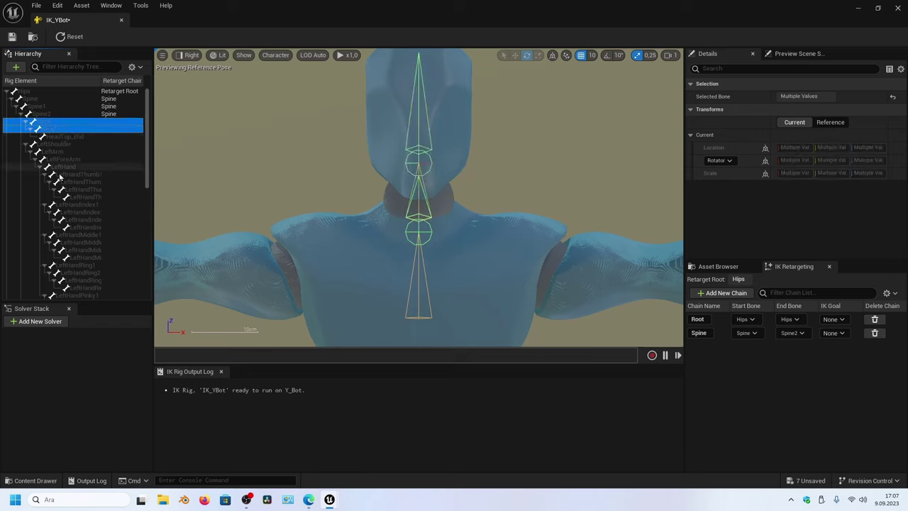
pyautogui.click(725, 293)
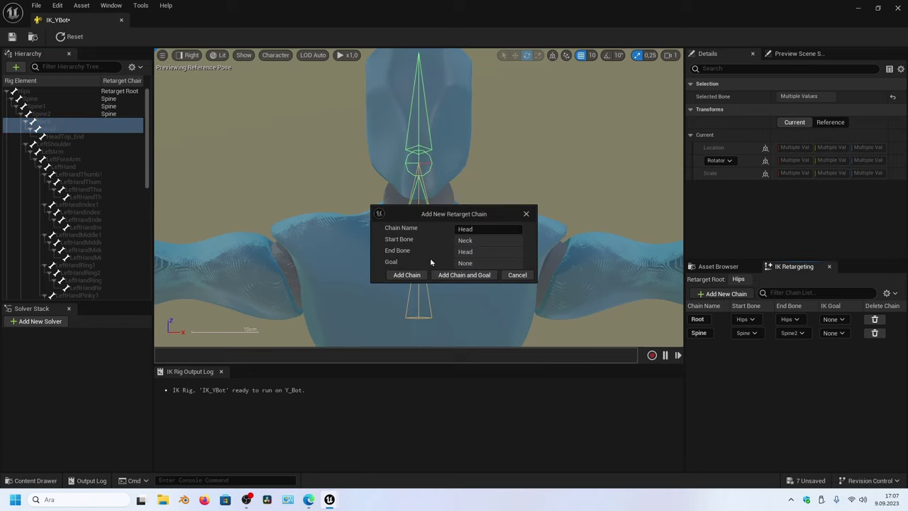
pyautogui.click(406, 274)
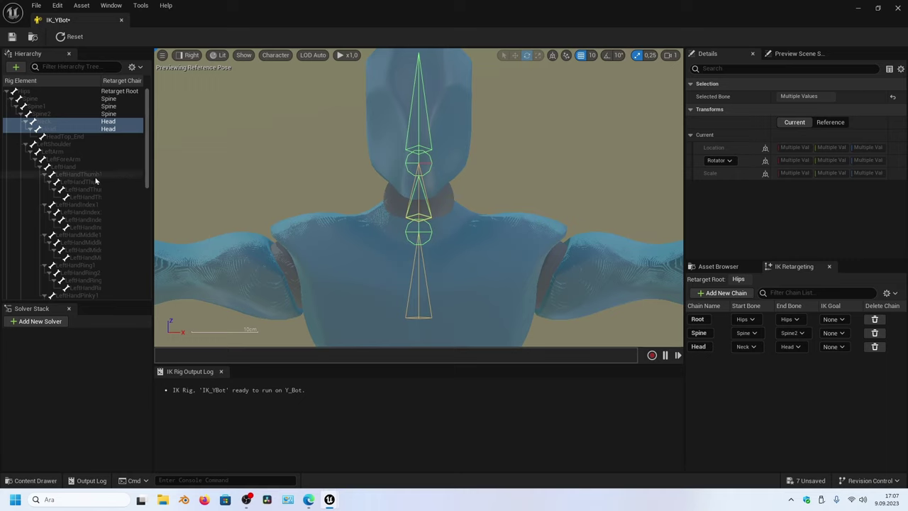
pyautogui.click(71, 144)
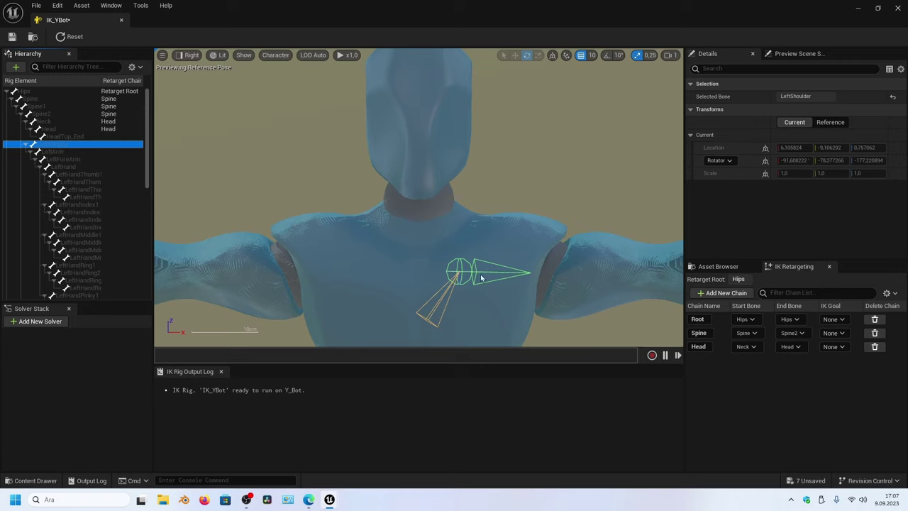
# Add a LeftClavicle chain on the LeftShoulder bone
pyautogui.click(724, 293)
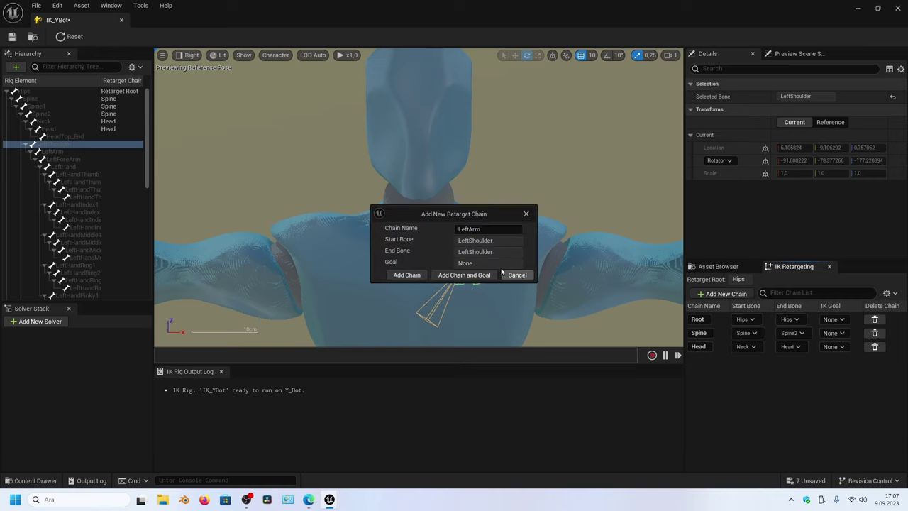
pyautogui.write('LeftArm')
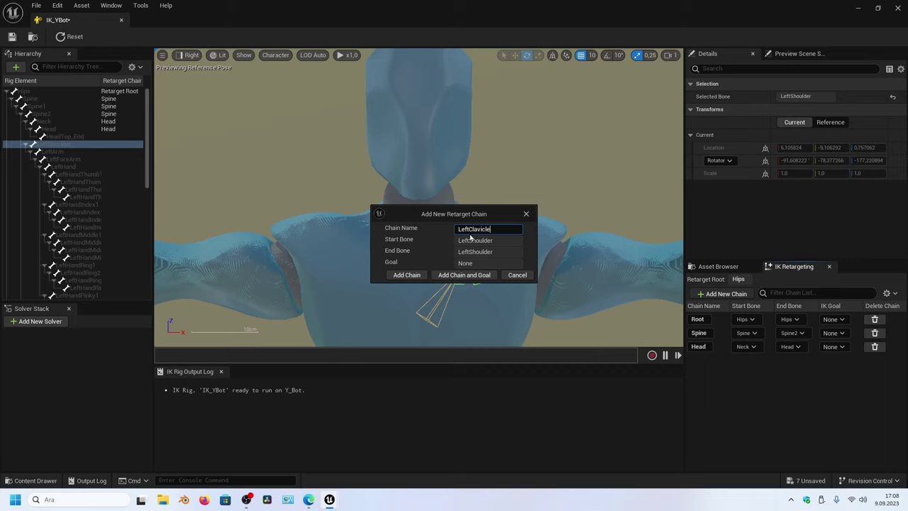
pyautogui.click(404, 274)
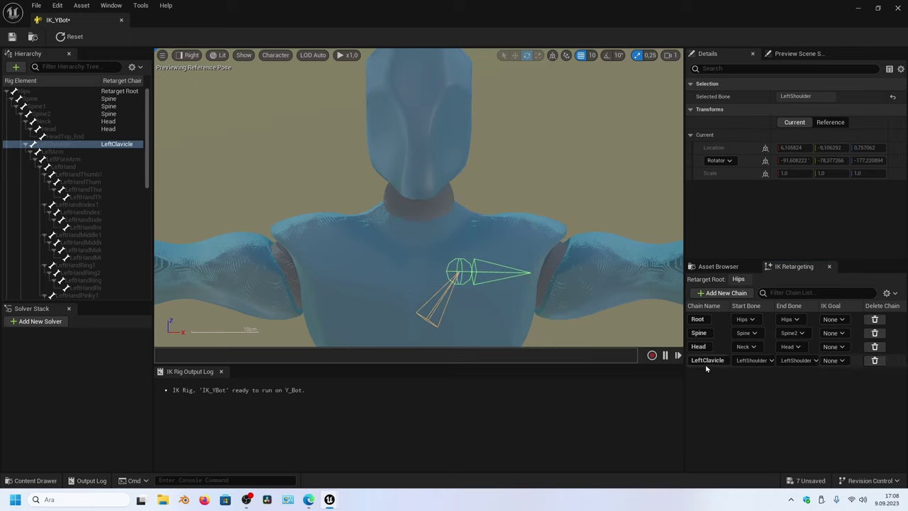
# Select LeftArm, LeftForeArm and LeftHand and add them as the LeftArm chain
pyautogui.click(73, 151)
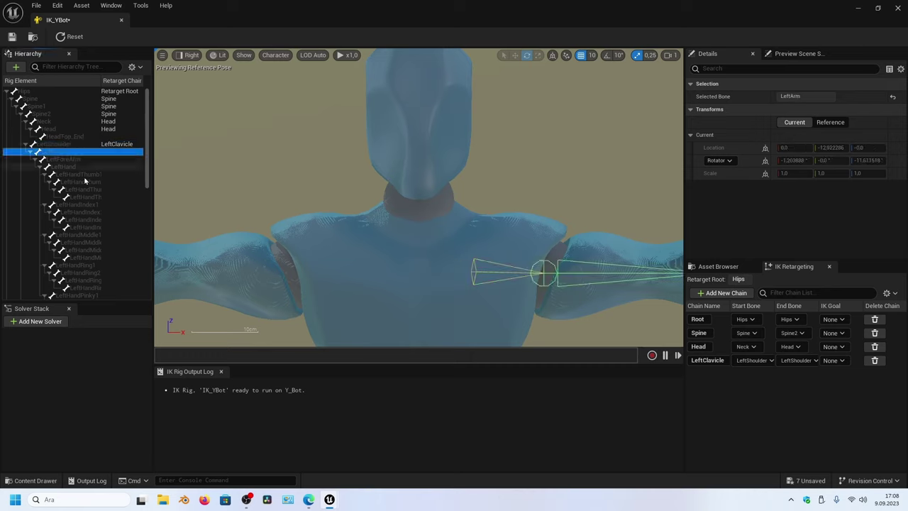
pyautogui.keyDown('shift'); pyautogui.click(74, 167); pyautogui.keyUp('shift')
pyautogui.press('f')
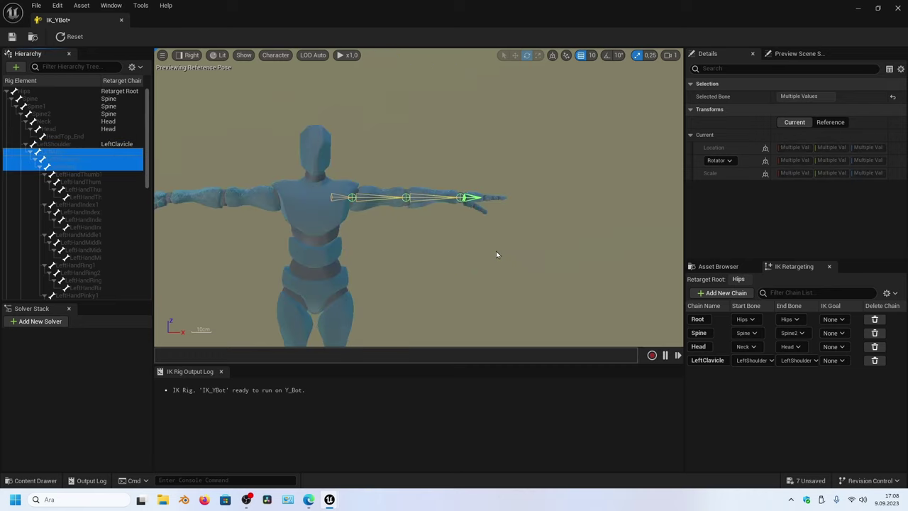
pyautogui.scroll(4, 398, 199)
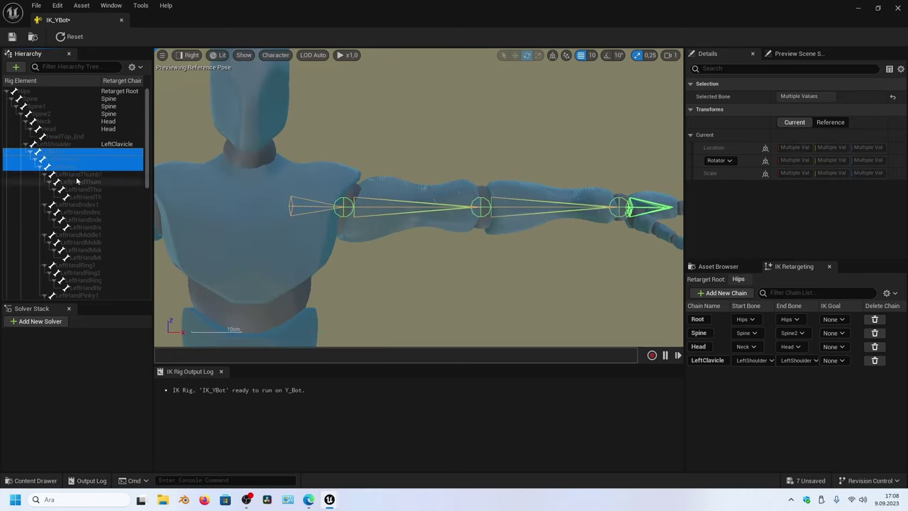
pyautogui.click(77, 175)
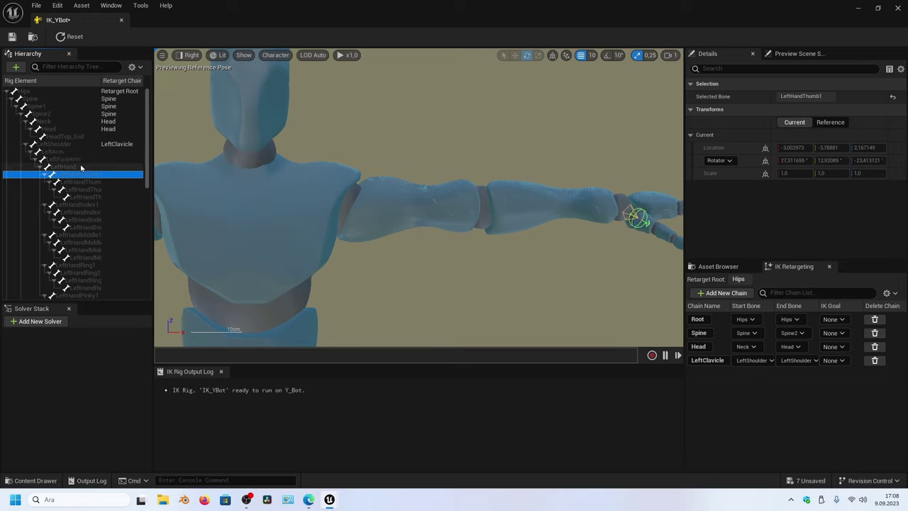
pyautogui.click(67, 152)
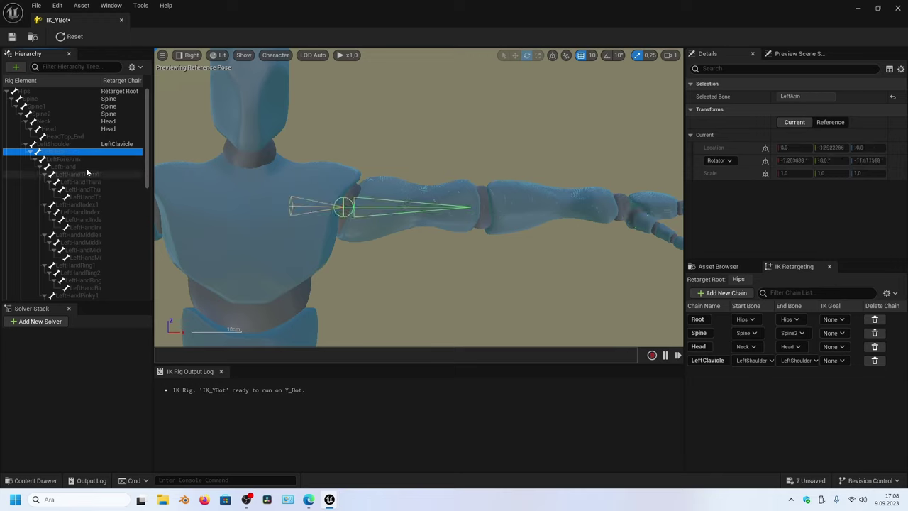
pyautogui.keyDown('ctrl'); pyautogui.click(44, 160); pyautogui.keyUp('ctrl')
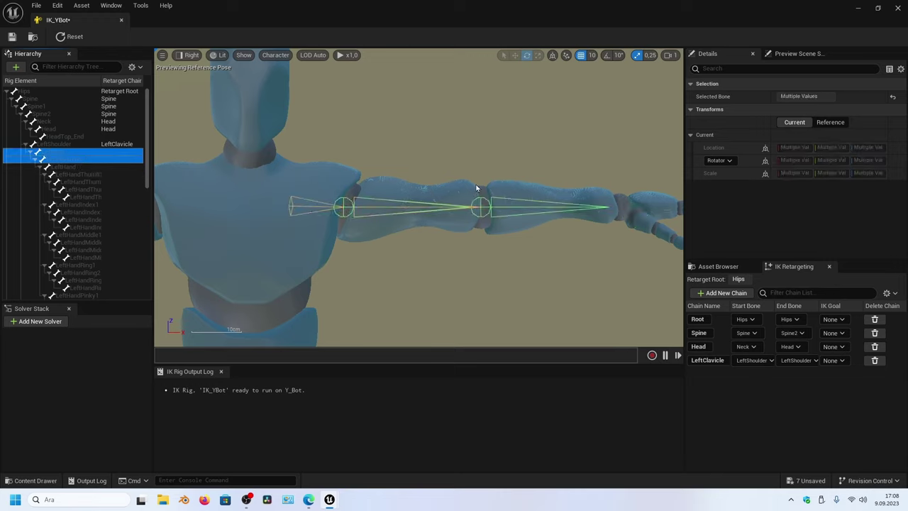
pyautogui.keyDown('ctrl'); pyautogui.click(44, 167); pyautogui.keyUp('ctrl')
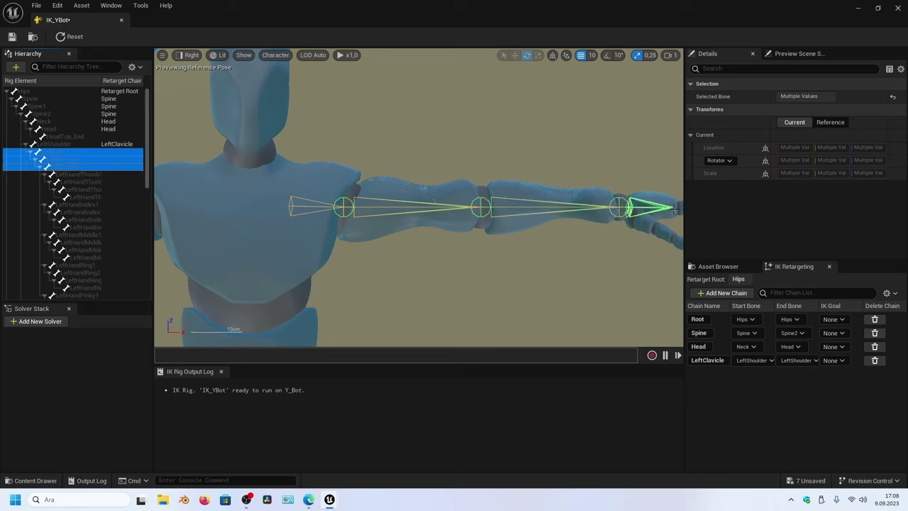
pyautogui.click(722, 293)
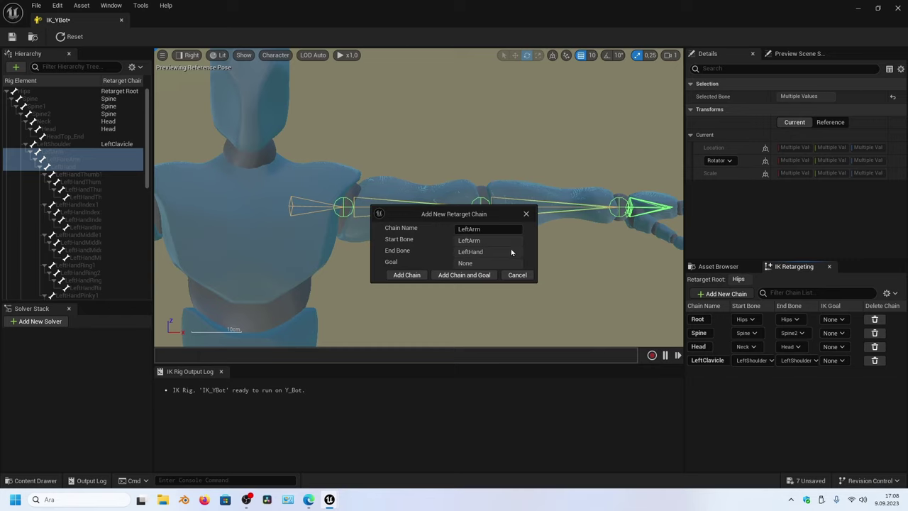
pyautogui.click(416, 276)
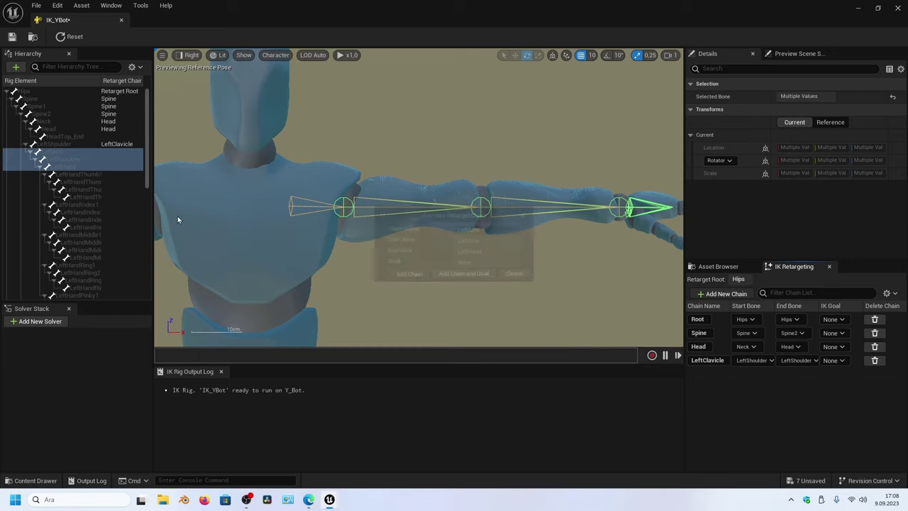
pyautogui.click(108, 175)
# Frame the left thumb and try selecting its bones from LeftHandThumb1 onward
pyautogui.press('f')
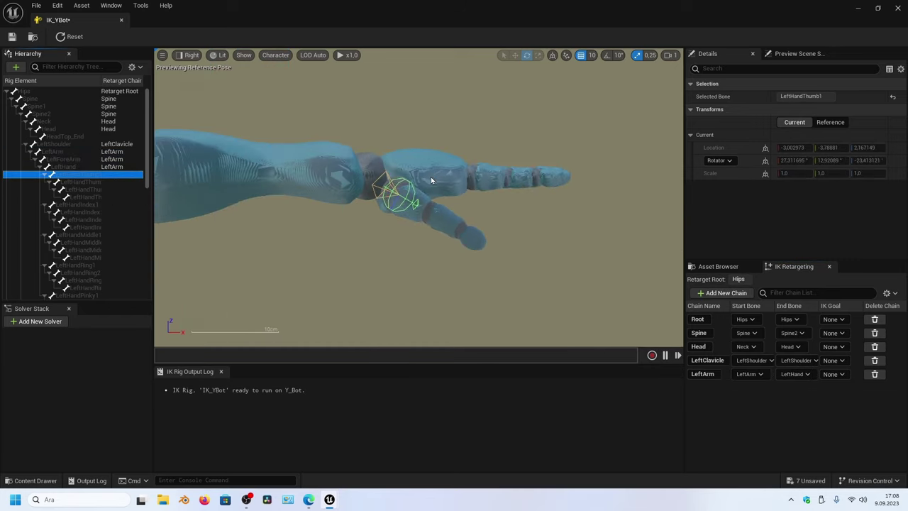
pyautogui.click(109, 183)
pyautogui.click(106, 175)
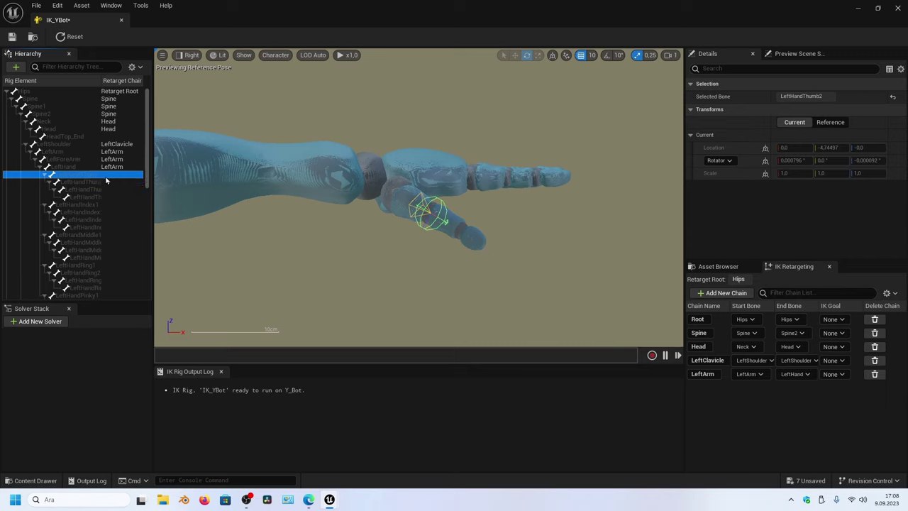
pyautogui.keyDown('shift'); pyautogui.click(104, 189); pyautogui.keyUp('shift')
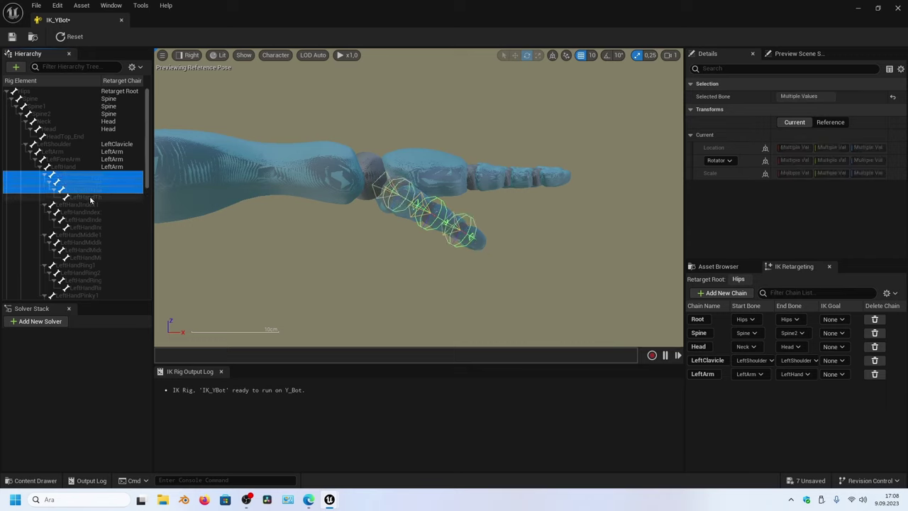
pyautogui.click(90, 199)
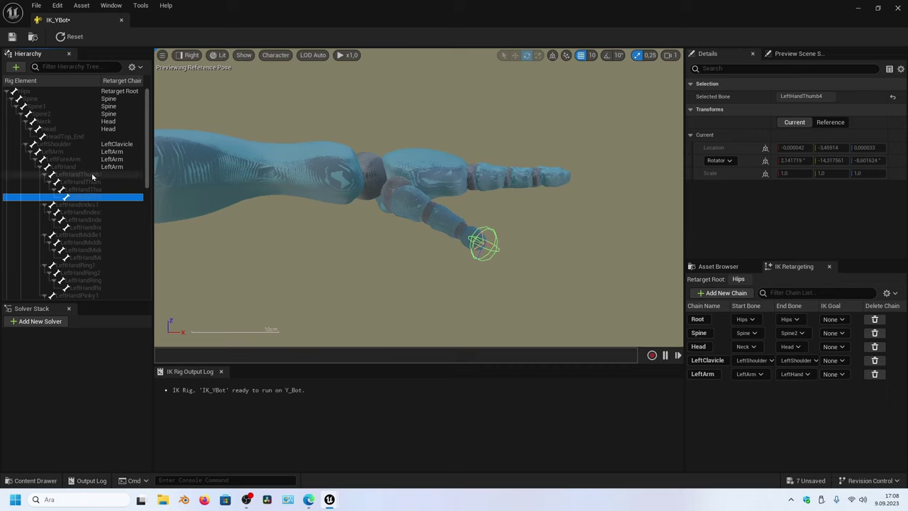
pyautogui.click(92, 175)
pyautogui.keyDown('shift'); pyautogui.click(97, 198); pyautogui.keyUp('shift')
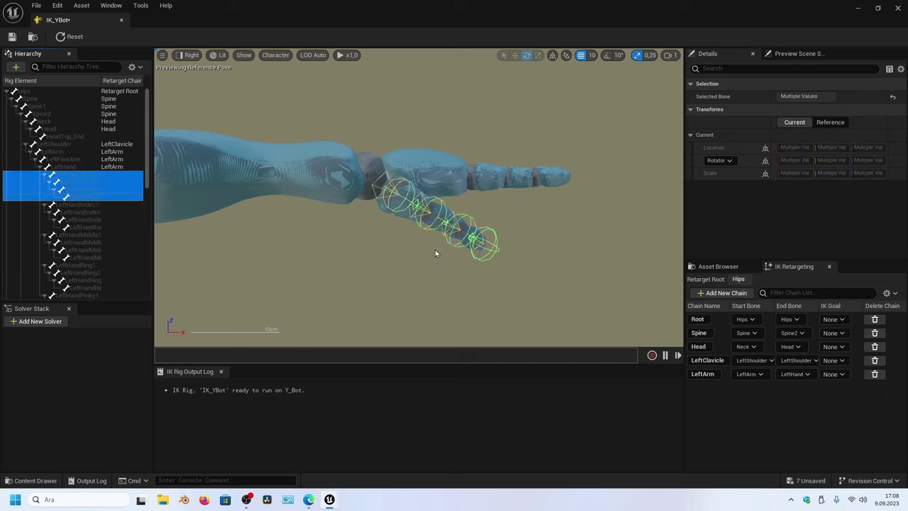
# Inspect the selected thumb bones in Perspective, then return to the Right orthographic view
pyautogui.click(193, 56)
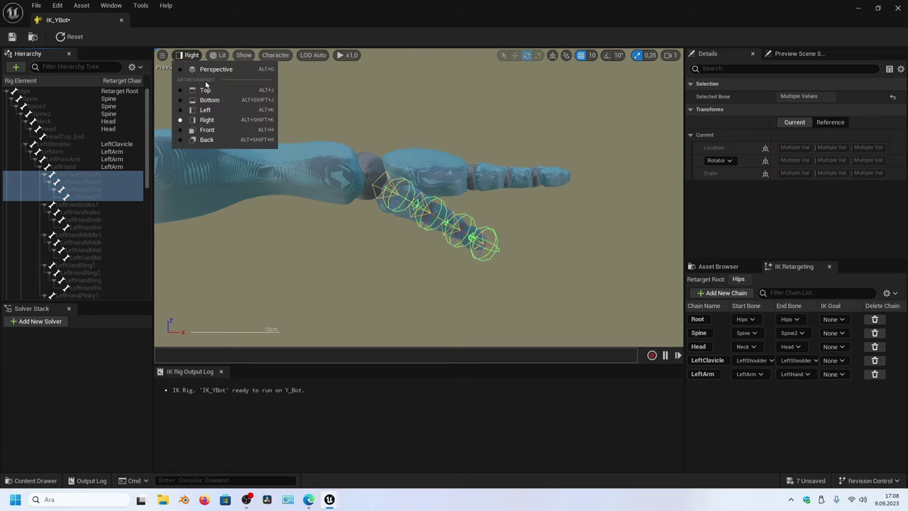
pyautogui.click(215, 72)
pyautogui.scroll(-5, 461, 217)
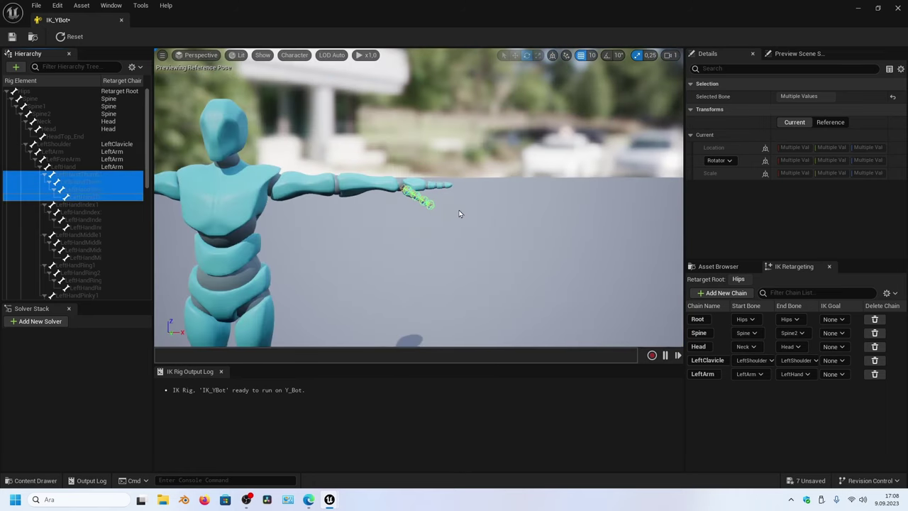
pyautogui.keyDown('alt'); pyautogui.moveTo(462, 217); pyautogui.dragTo(426, 234); pyautogui.keyUp('alt')
pyautogui.press('f')
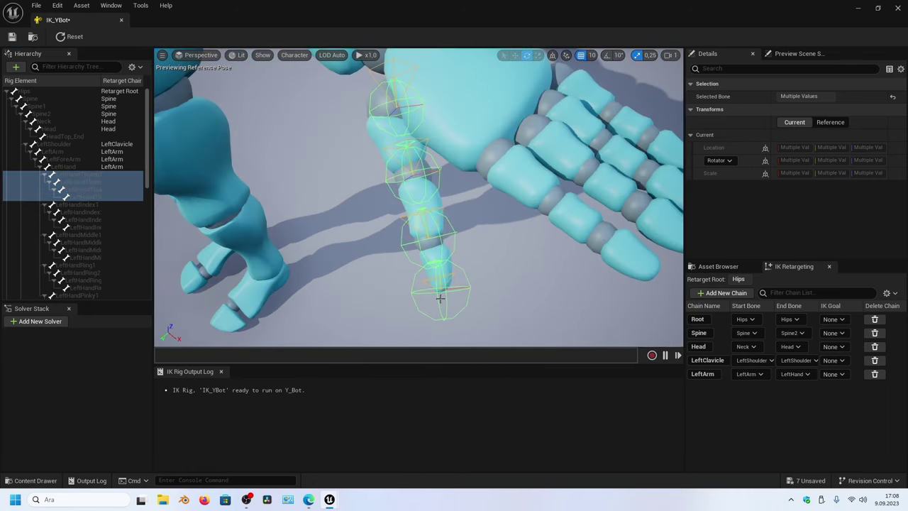
pyautogui.click(201, 56)
pyautogui.click(205, 120)
pyautogui.scroll(1, 280, 173)
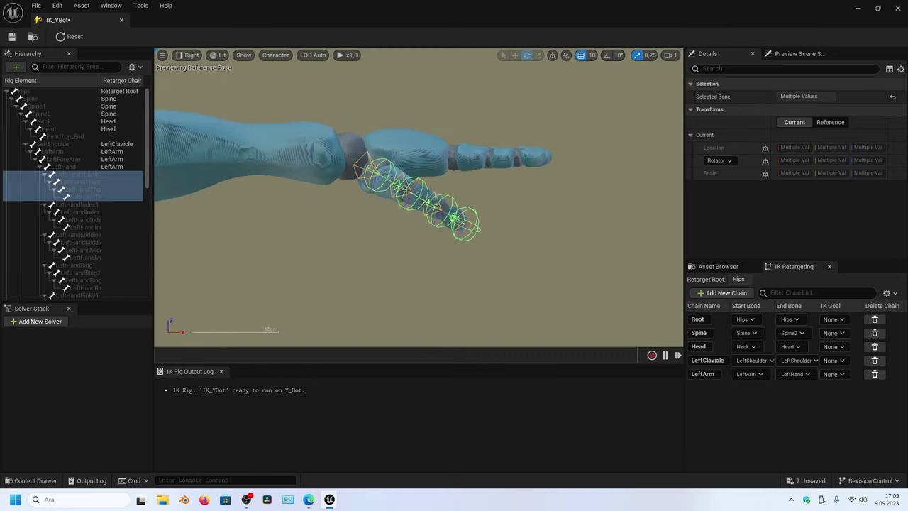
# Select LeftHandThumb1 to LeftHandThumb3 and add them as the LeftThumb chain
pyautogui.click(78, 174)
pyautogui.keyDown('ctrl'); pyautogui.click(85, 189); pyautogui.keyUp('ctrl')
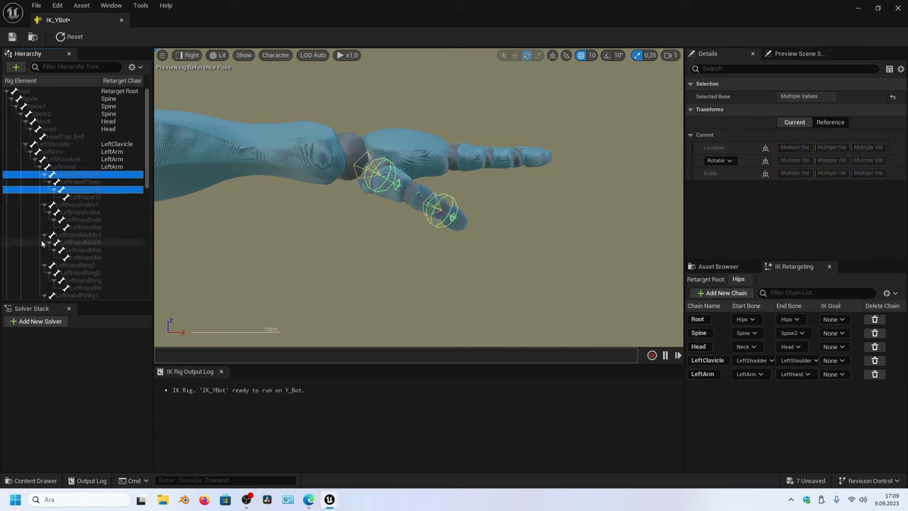
pyautogui.keyDown('ctrl'); pyautogui.click(95, 182); pyautogui.keyUp('ctrl')
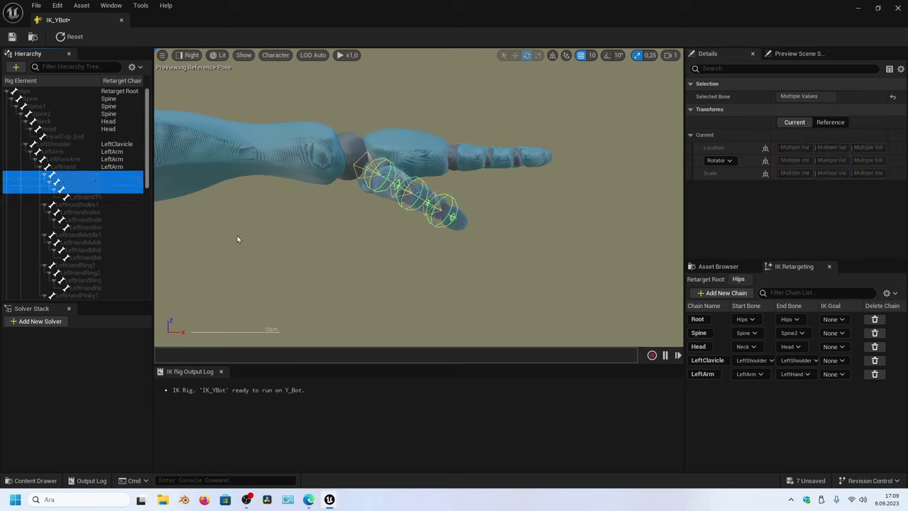
pyautogui.click(722, 293)
pyautogui.click(499, 228)
pyautogui.write('LeftThumb')
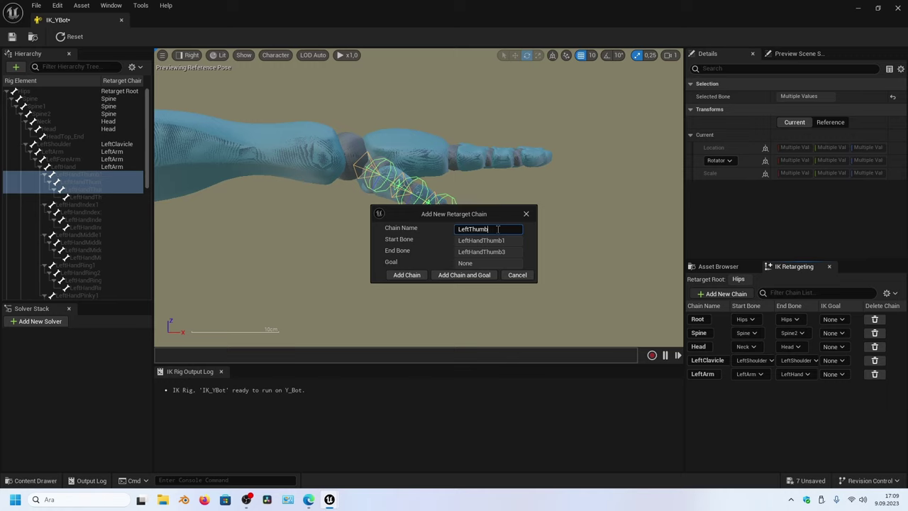
pyautogui.click(406, 274)
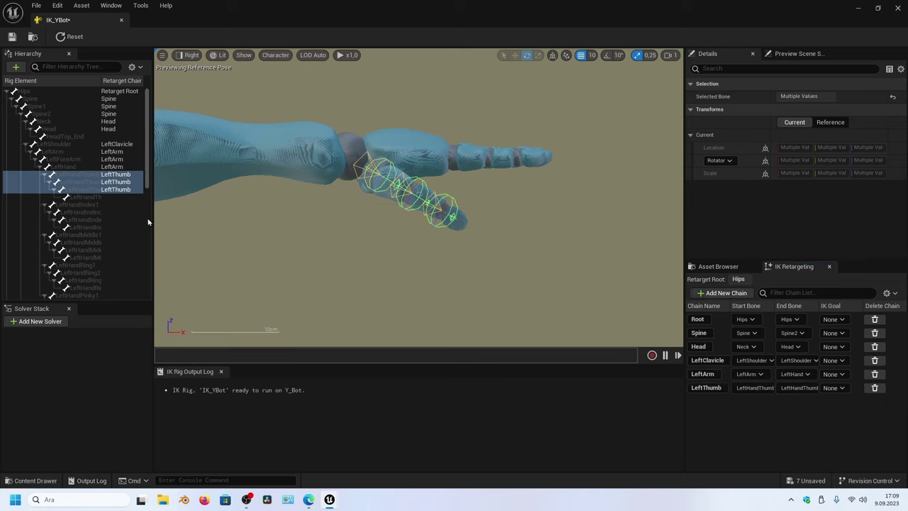
# Add LeftIndex and LeftMiddle chains, each covering its finger's three bones
pyautogui.click(99, 205)
pyautogui.keyDown('ctrl'); pyautogui.click(103, 220); pyautogui.keyUp('ctrl')
pyautogui.keyDown('ctrl'); pyautogui.click(100, 212); pyautogui.keyUp('ctrl')
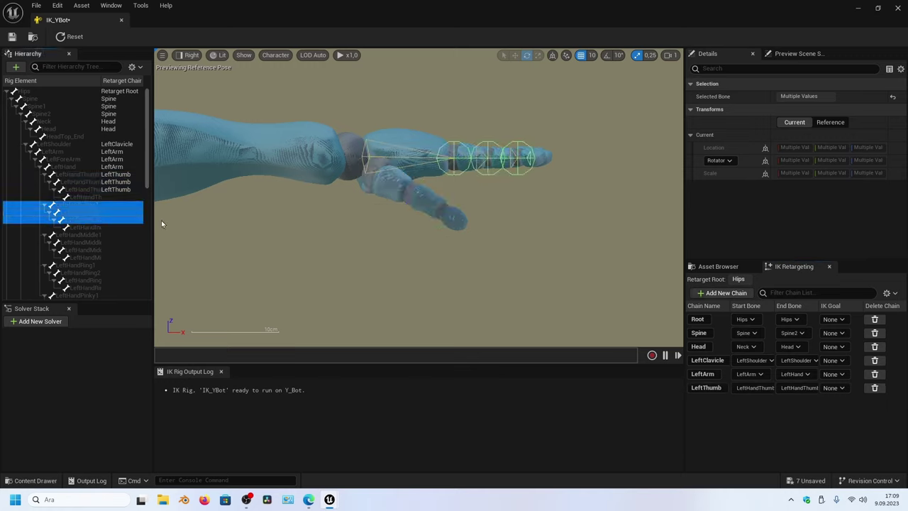
pyautogui.click(723, 293)
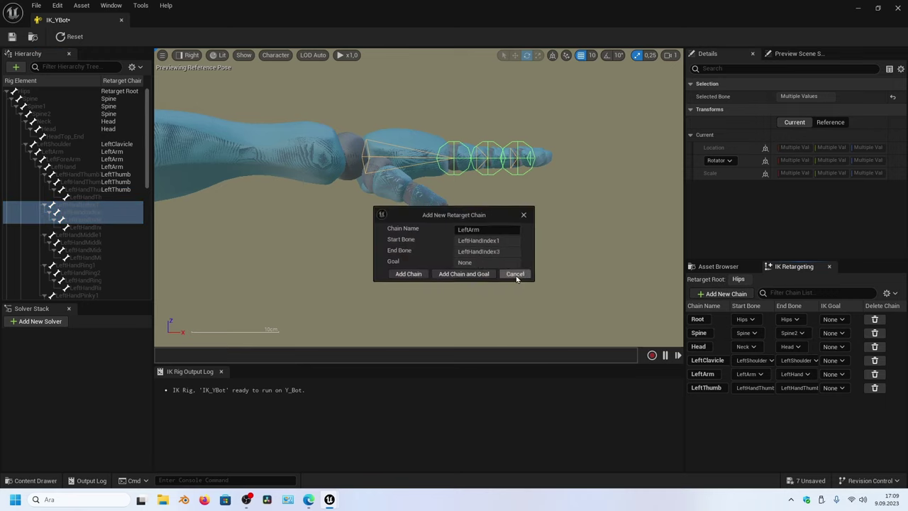
pyautogui.click(501, 228)
pyautogui.write('Index')
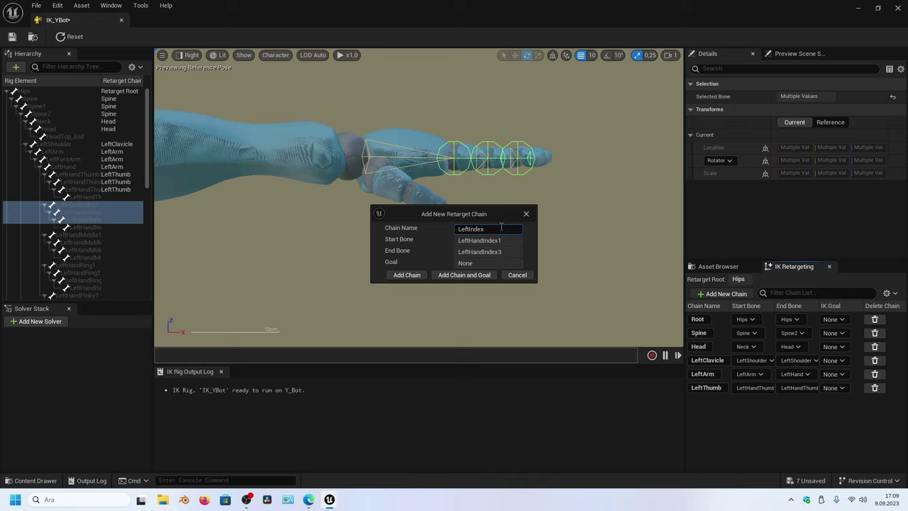
pyautogui.click(415, 276)
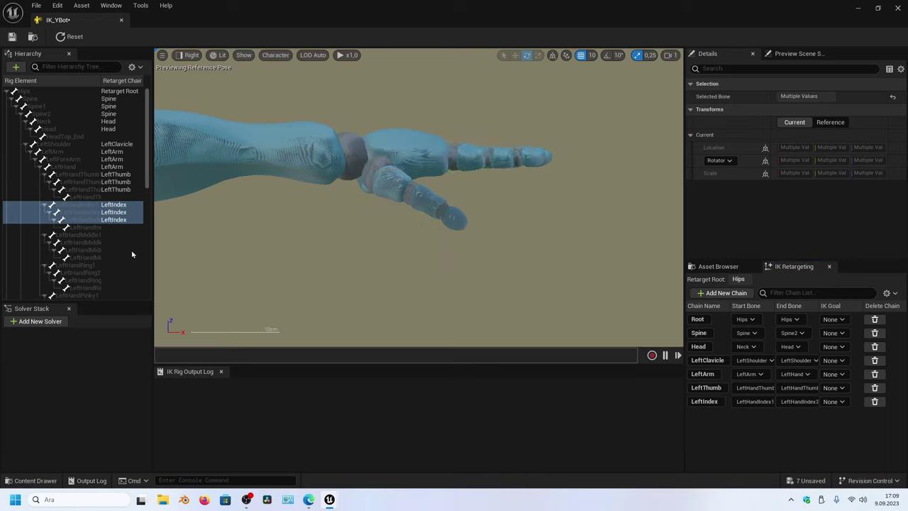
pyautogui.click(106, 235)
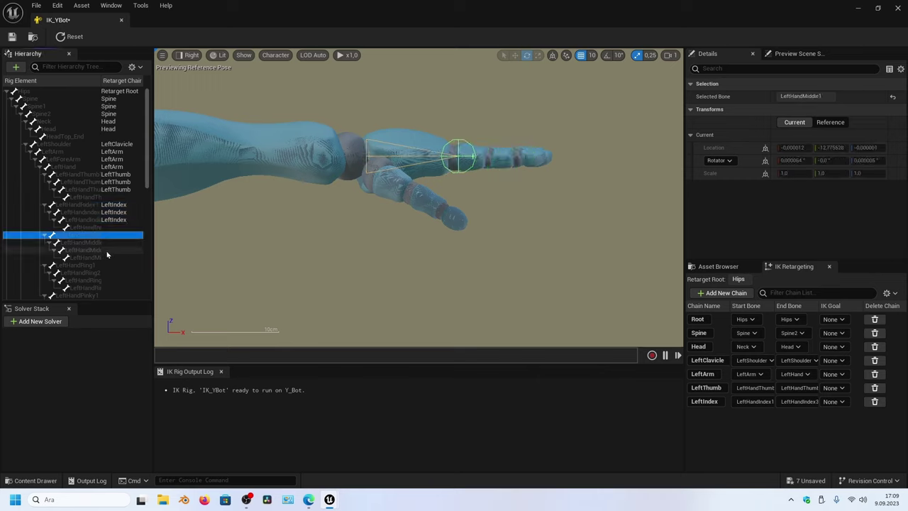
pyautogui.keyDown('shift'); pyautogui.click(108, 249); pyautogui.keyUp('shift')
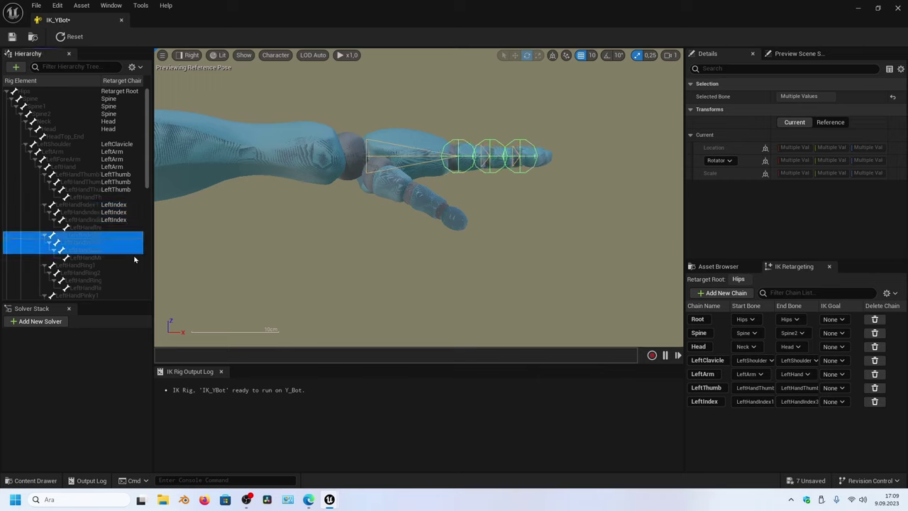
pyautogui.click(723, 293)
pyautogui.write('LeftMiddle')
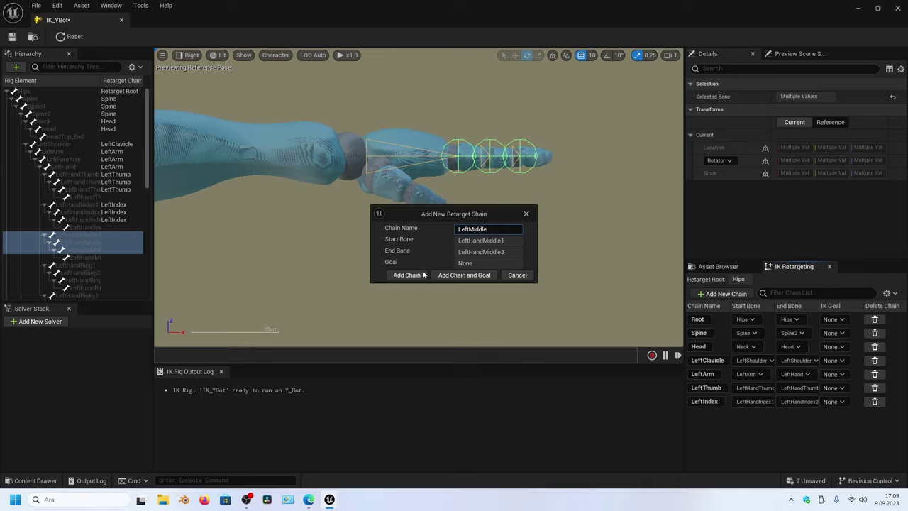
pyautogui.click(423, 275)
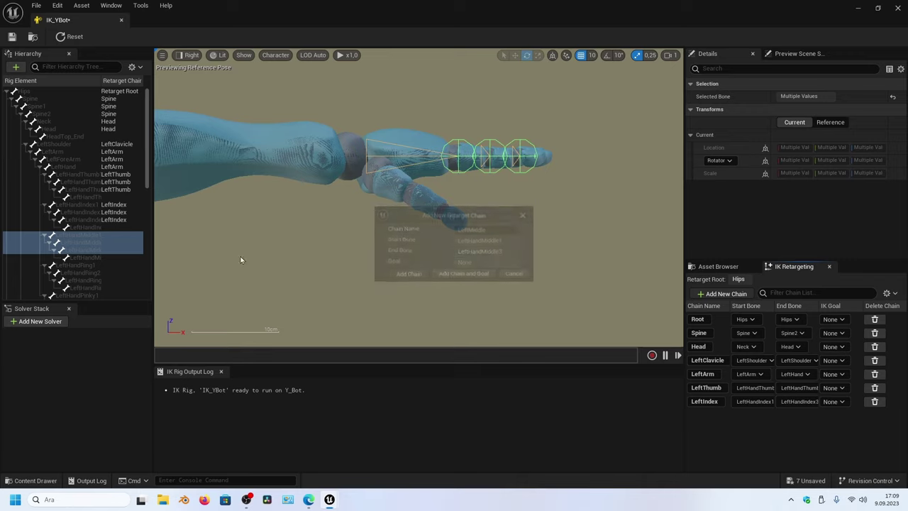
# Add LeftRing and LeftPinky chains from the ring and pinky finger bones
pyautogui.scroll(-3, 95, 224)
pyautogui.click(106, 206)
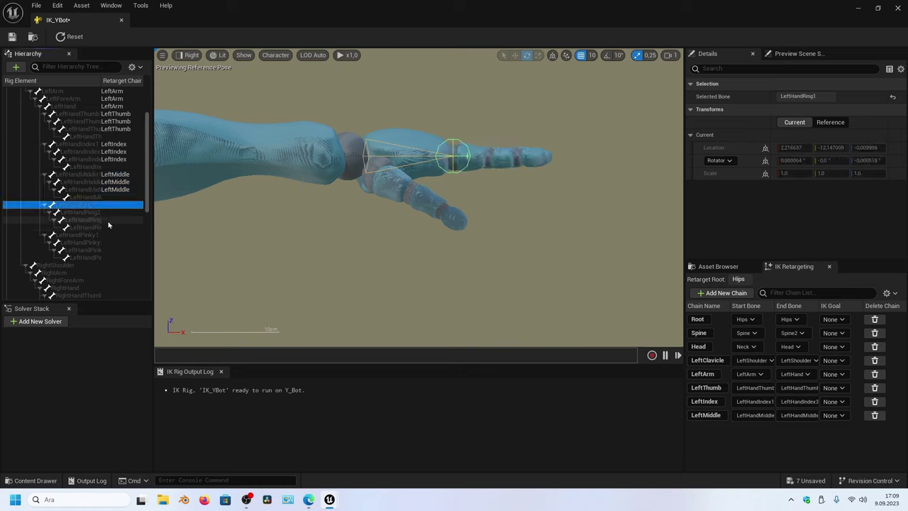
pyautogui.keyDown('shift'); pyautogui.click(107, 222); pyautogui.keyUp('shift')
pyautogui.click(727, 293)
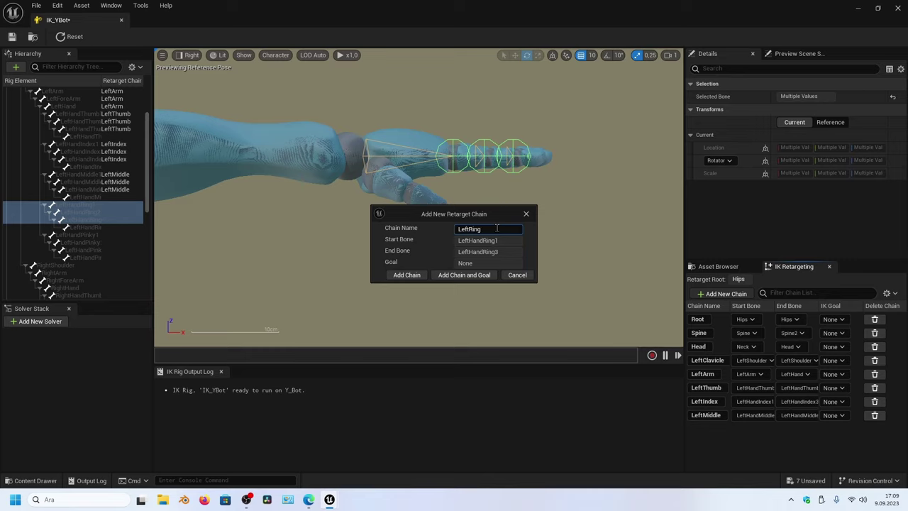
pyautogui.click(406, 278)
pyautogui.click(103, 235)
pyautogui.keyDown('shift'); pyautogui.click(110, 255); pyautogui.keyUp('shift')
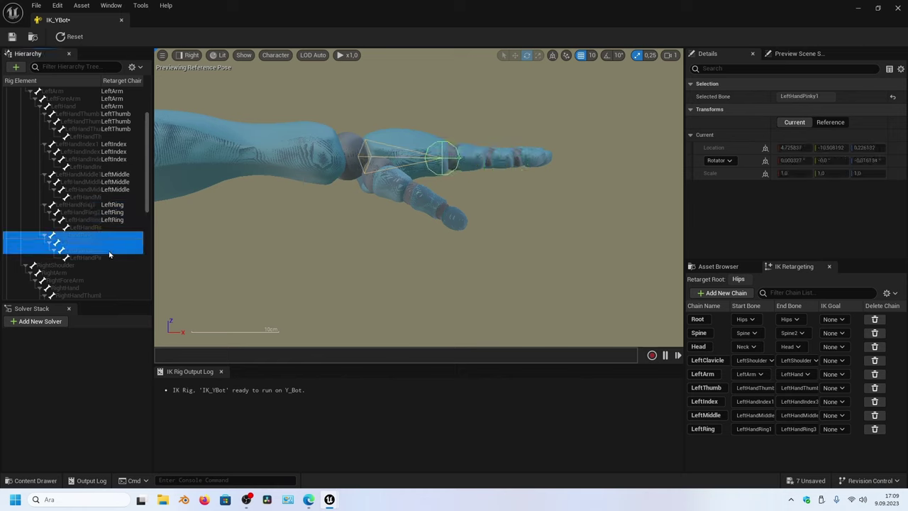
pyautogui.click(723, 293)
pyautogui.click(491, 228)
pyautogui.write('LeftPinky')
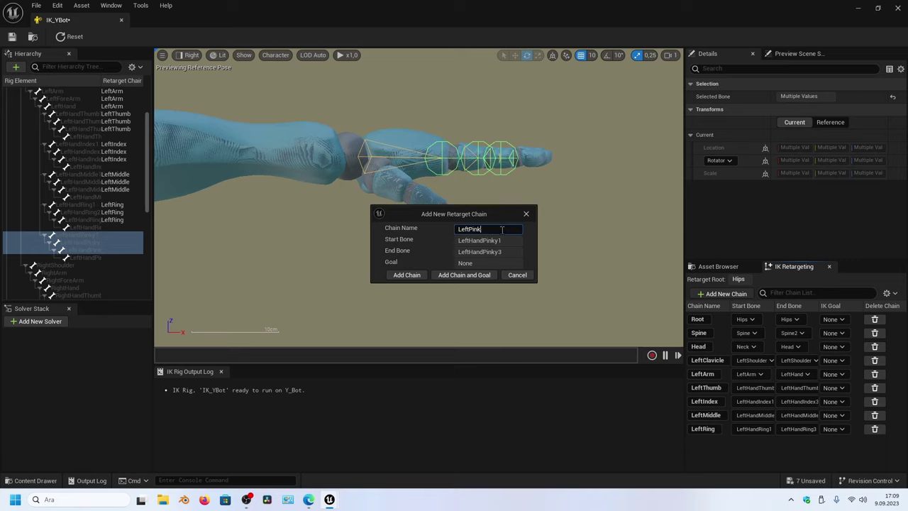
pyautogui.click(406, 276)
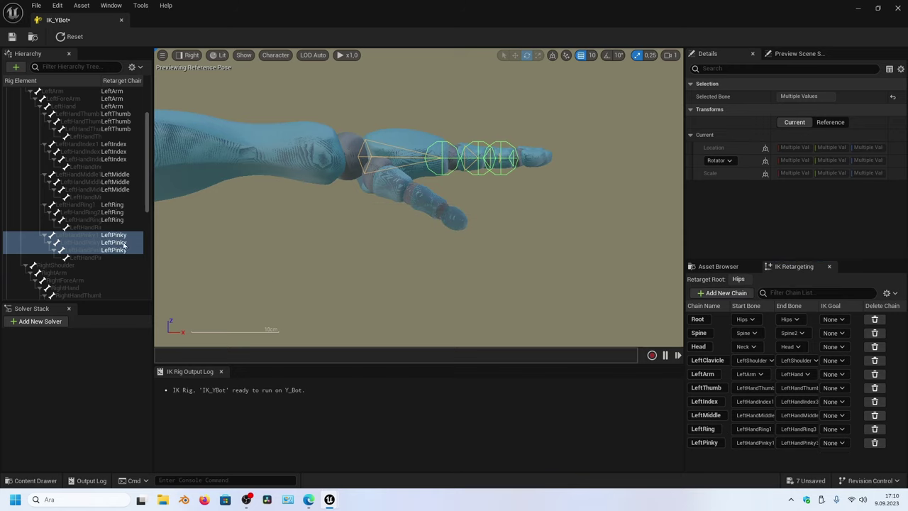
# Create the RightClavicle chain from RightShoulder and the RightArm chain from RightArm to RightHand
pyautogui.scroll(-2, 82, 220)
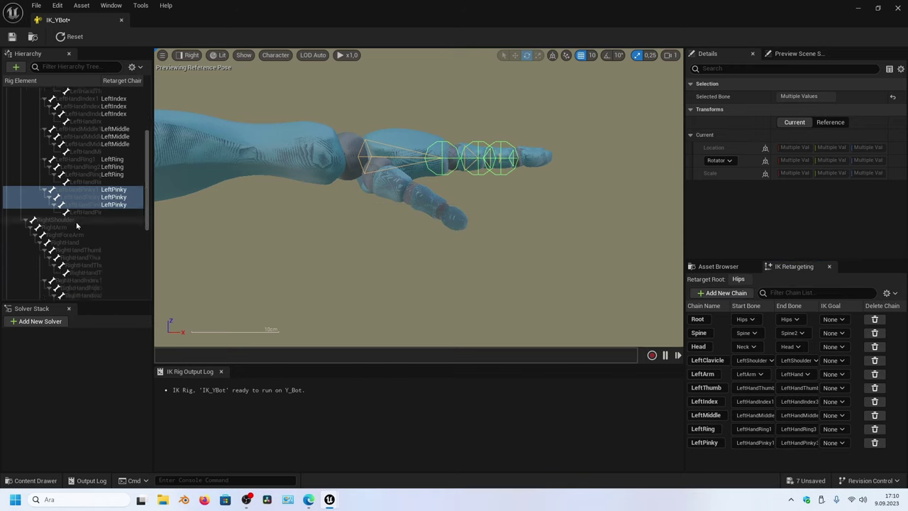
pyautogui.click(81, 222)
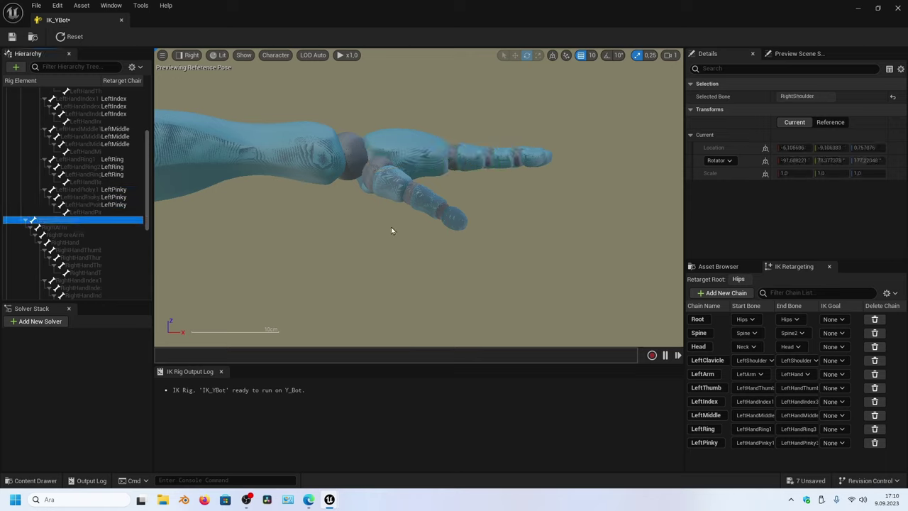
pyautogui.press('f')
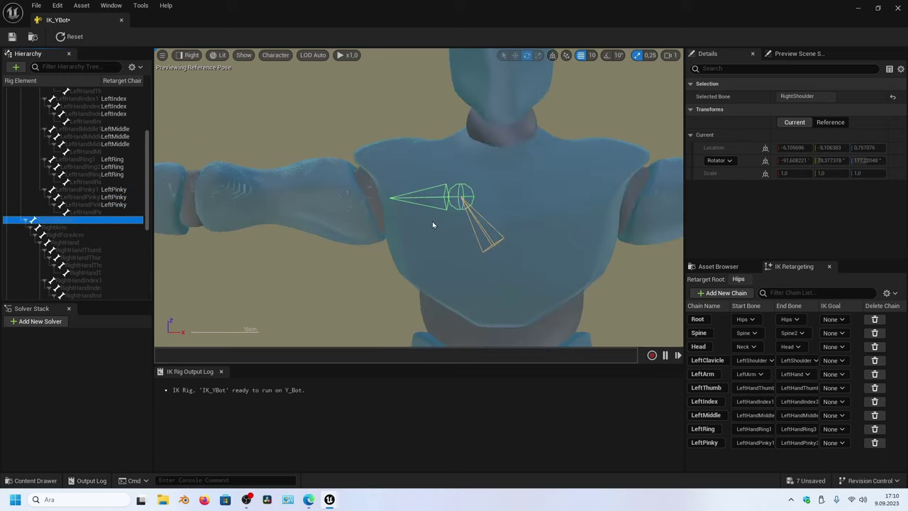
pyautogui.click(738, 298)
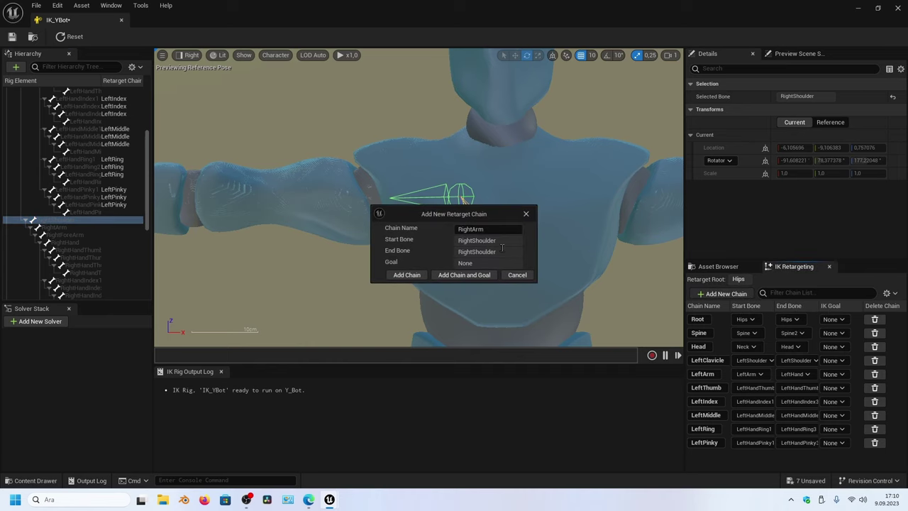
pyautogui.click(496, 228)
pyautogui.write('Clavicle')
pyautogui.click(407, 274)
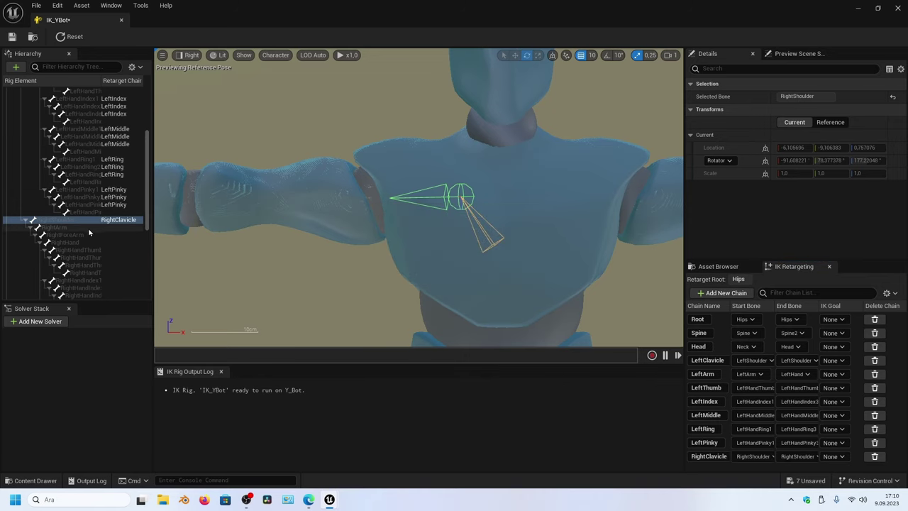
pyautogui.click(88, 228)
pyautogui.keyDown('shift'); pyautogui.click(86, 242); pyautogui.keyUp('shift')
pyautogui.press('f')
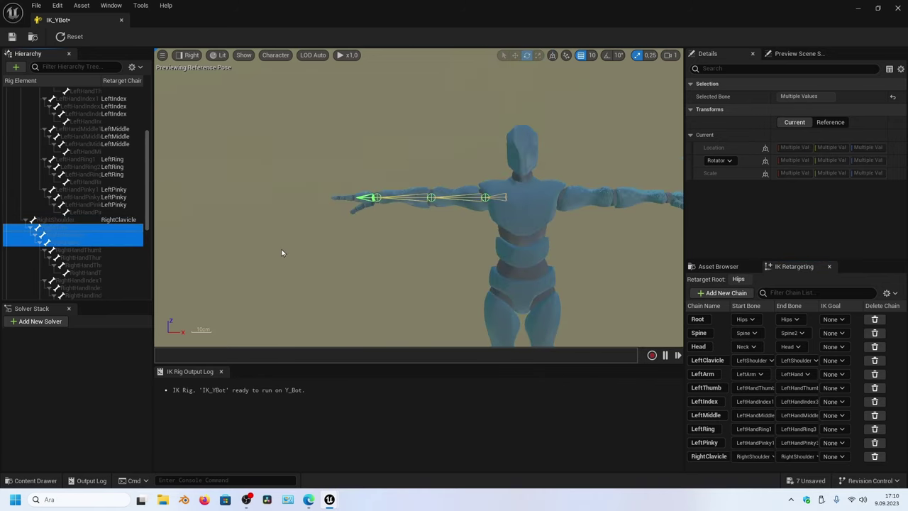
pyautogui.click(722, 293)
pyautogui.click(407, 275)
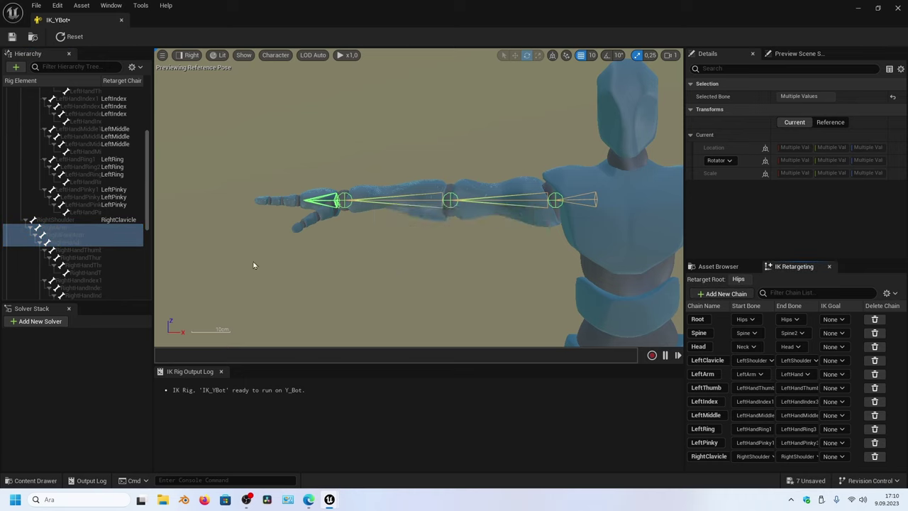
# Add RightThumb and RightIndex chains, each spanning that finger's three bones
pyautogui.click(105, 251)
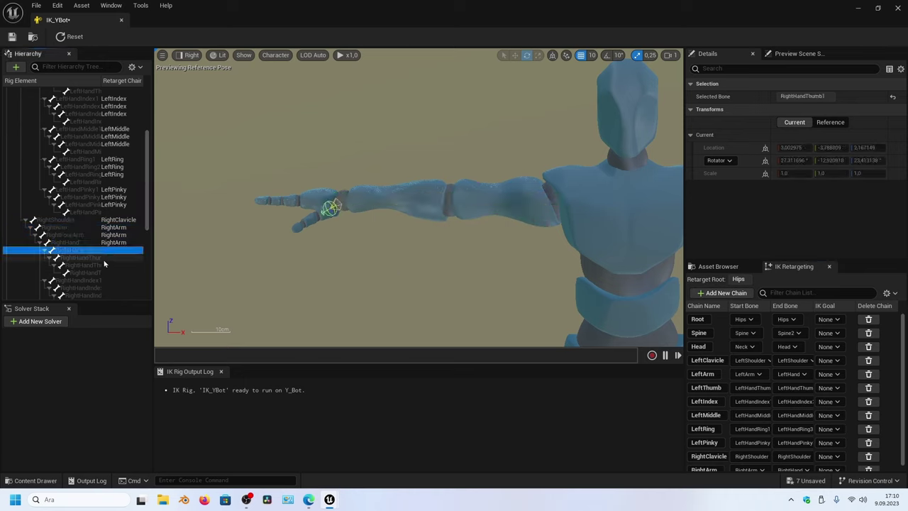
pyautogui.keyDown('shift'); pyautogui.click(109, 267); pyautogui.keyUp('shift')
pyautogui.click(723, 293)
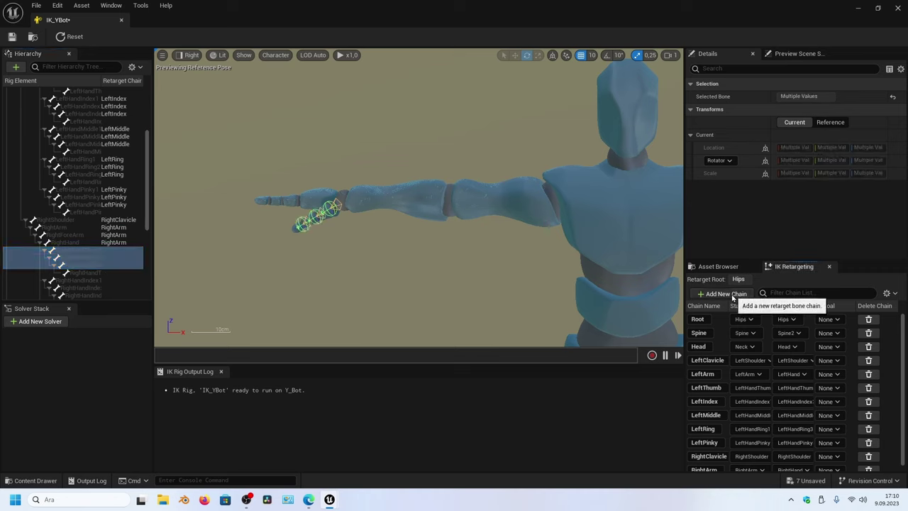
pyautogui.click(500, 229)
pyautogui.write('RightThumb')
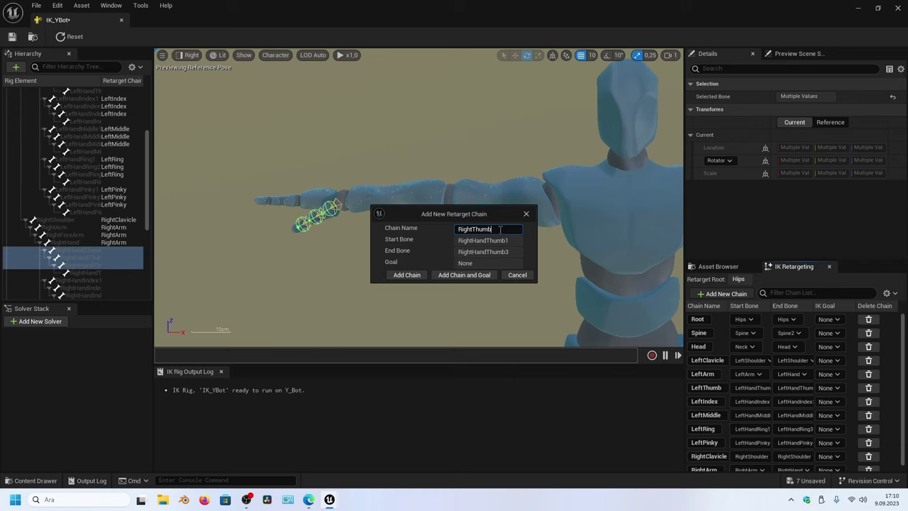
pyautogui.click(408, 276)
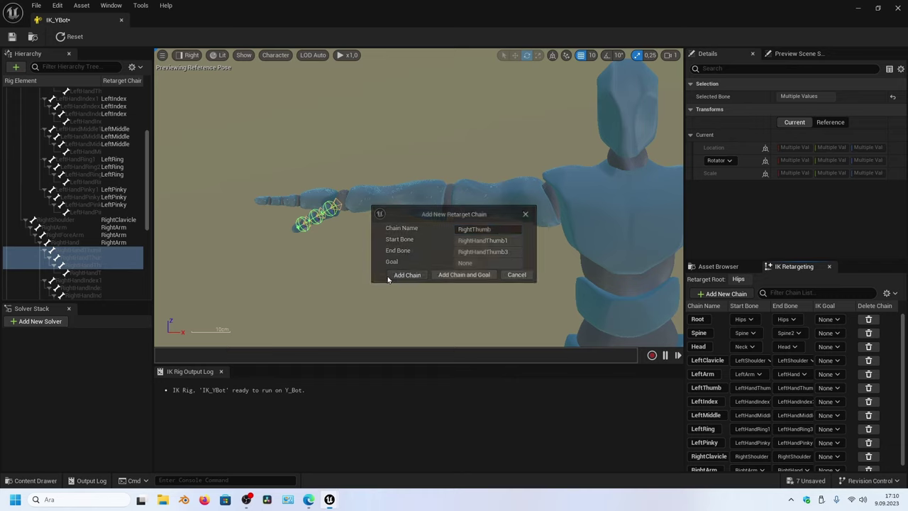
pyautogui.click(100, 281)
pyautogui.scroll(-2, 103, 273)
pyautogui.scroll(-1, 107, 234)
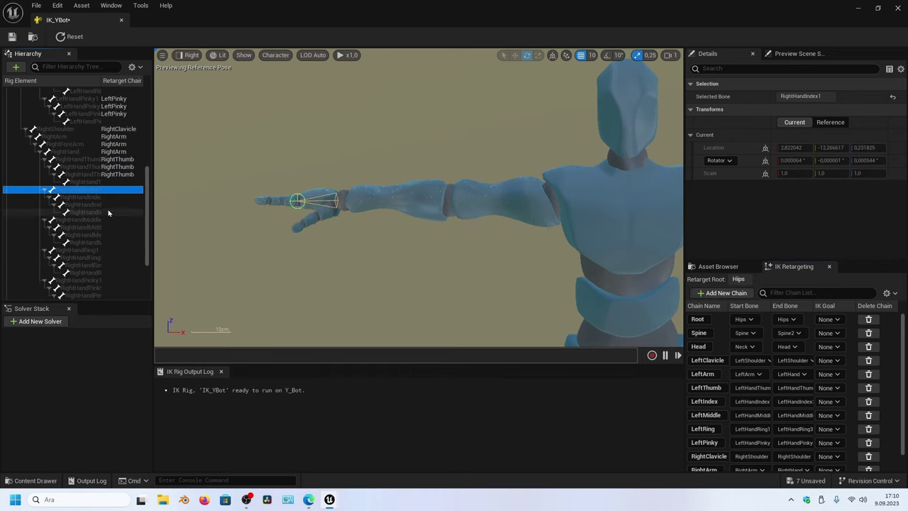
pyautogui.keyDown('shift'); pyautogui.click(106, 206); pyautogui.keyUp('shift')
pyautogui.click(722, 293)
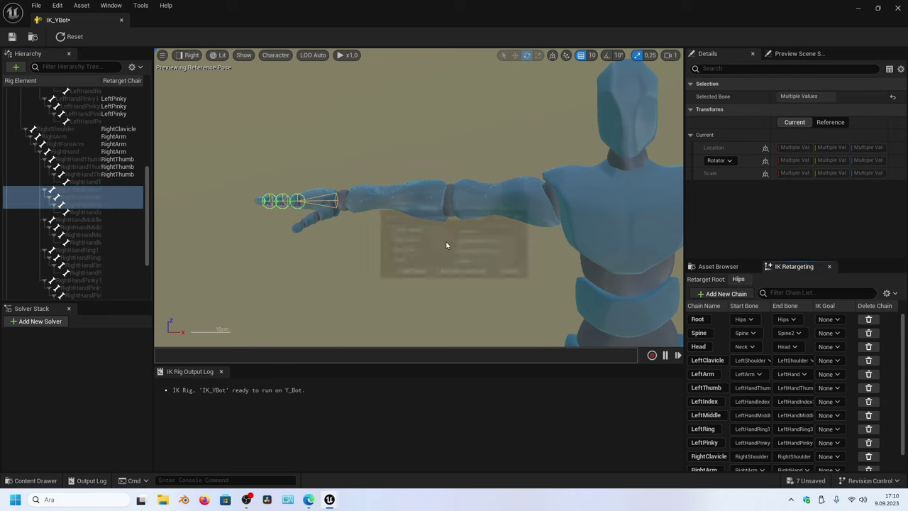
pyautogui.click(505, 229)
pyautogui.write('RightIndex')
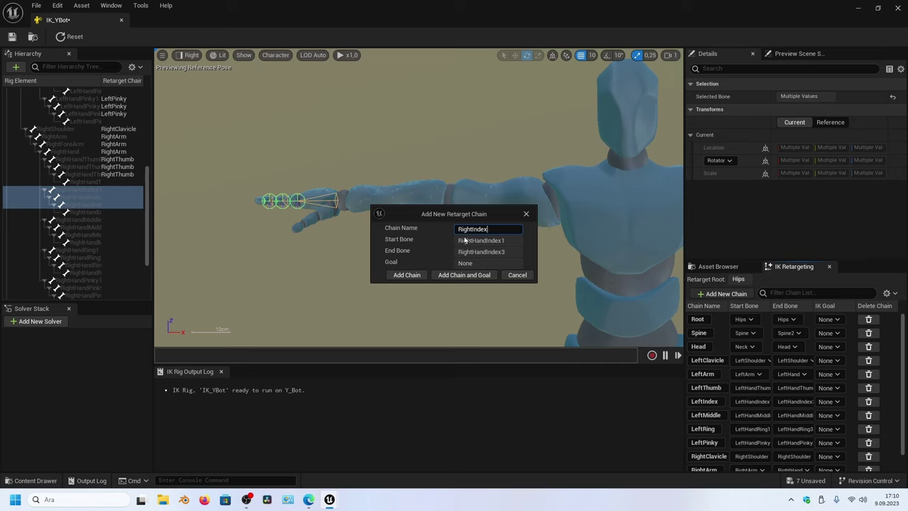
pyautogui.click(398, 275)
# Add RightMiddle, RightRing and RightPinky chains from each finger's three bones
pyautogui.click(78, 220)
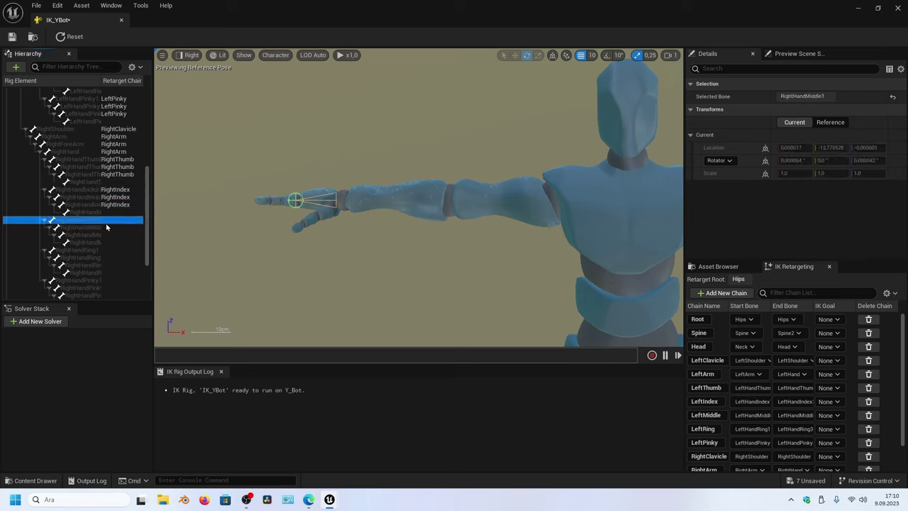
pyautogui.keyDown('shift'); pyautogui.click(78, 235); pyautogui.keyUp('shift')
pyautogui.click(720, 294)
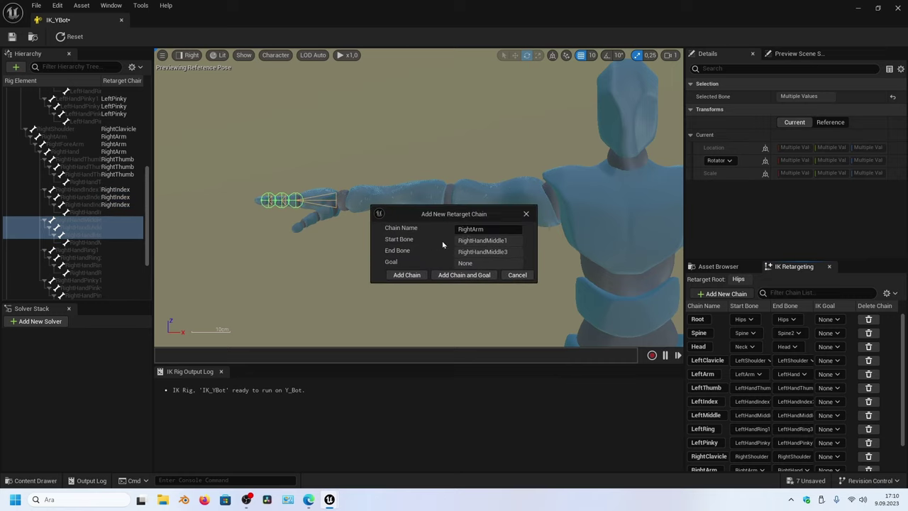
pyautogui.click(494, 228)
pyautogui.click(406, 274)
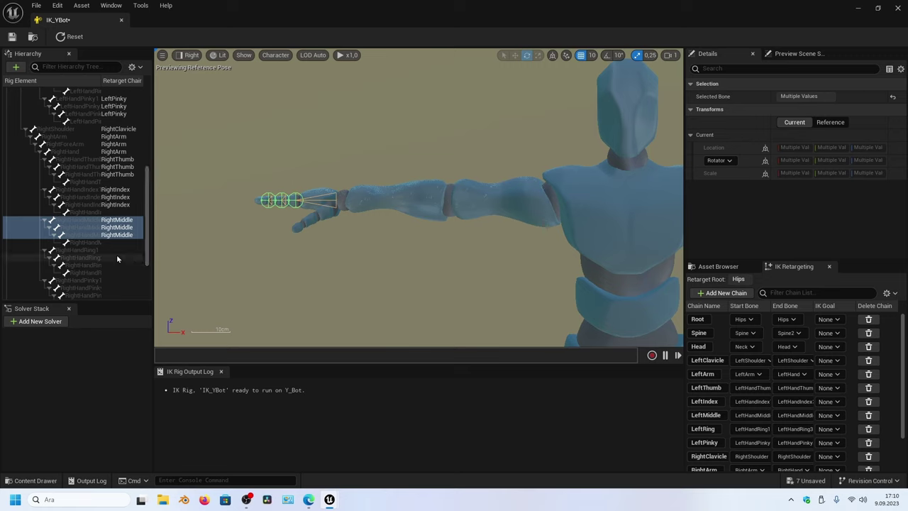
pyautogui.moveTo(102, 251); pyautogui.dragTo(105, 265)
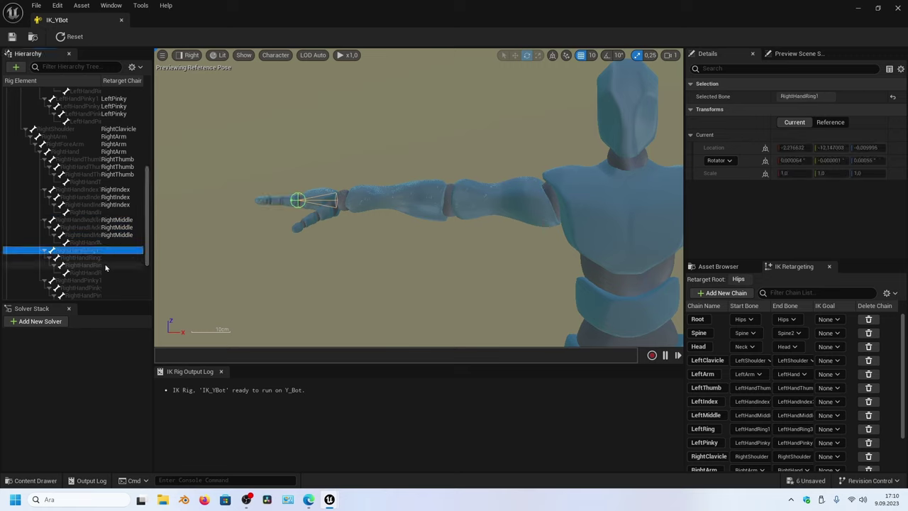
pyautogui.click(733, 294)
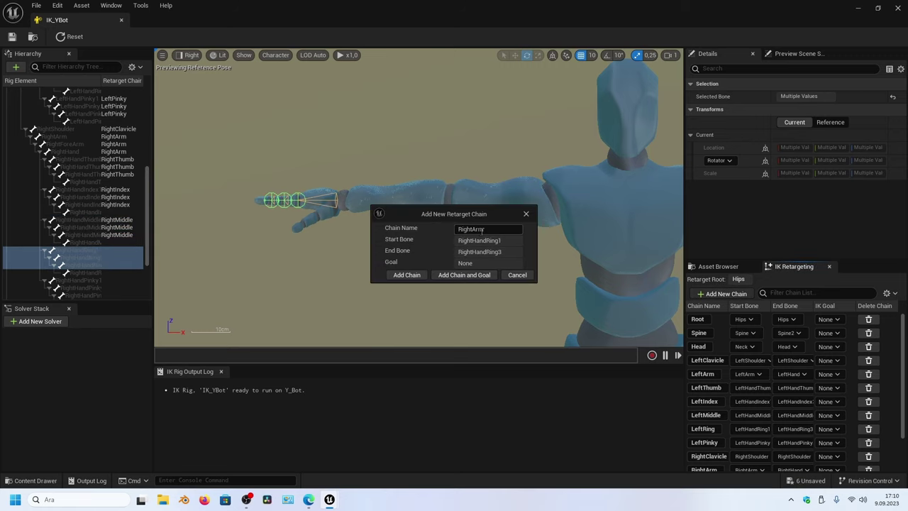
pyautogui.click(499, 228)
pyautogui.click(407, 274)
pyautogui.scroll(-3, 126, 258)
pyautogui.moveTo(106, 235); pyautogui.dragTo(107, 251)
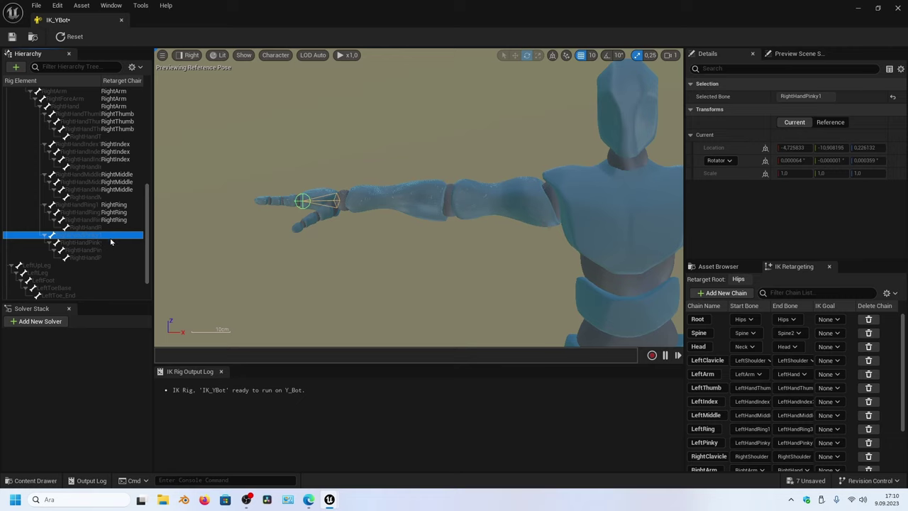
pyautogui.click(724, 293)
pyautogui.click(498, 229)
pyautogui.write('RightPinky')
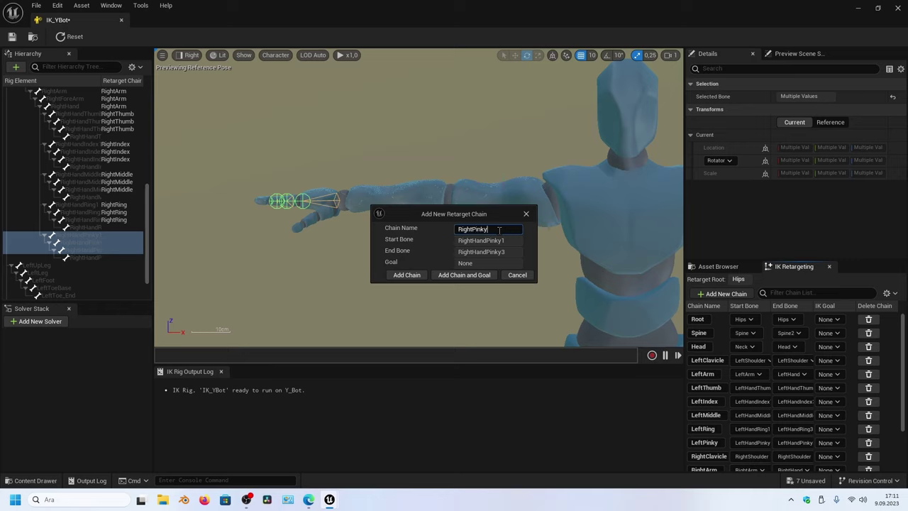
pyautogui.click(406, 275)
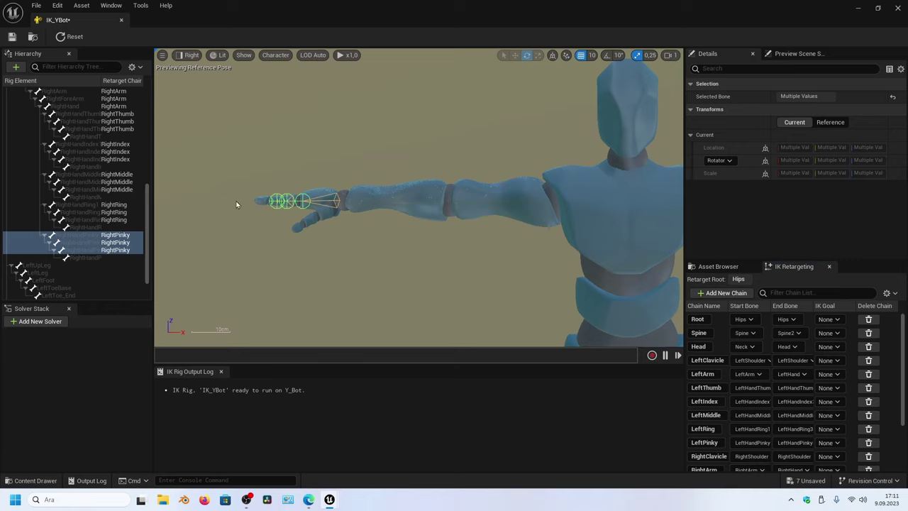
# Select LeftUpLeg through LeftFoot, check it from side and front views, and add the LeftLeg chain
pyautogui.keyDown('alt'); pyautogui.moveTo(344, 205); pyautogui.dragTo(345, 206); pyautogui.keyUp('alt')
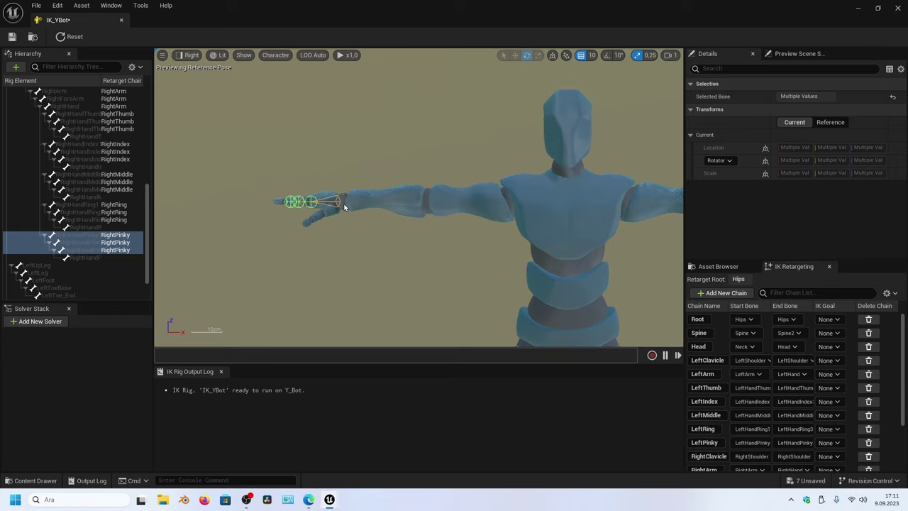
pyautogui.scroll(3, 345, 206)
pyautogui.scroll(-2, 103, 195)
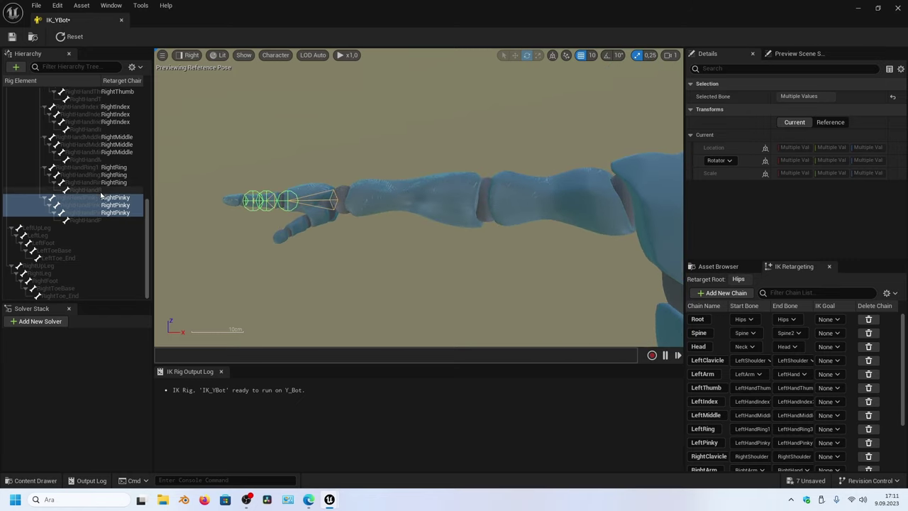
pyautogui.click(67, 228)
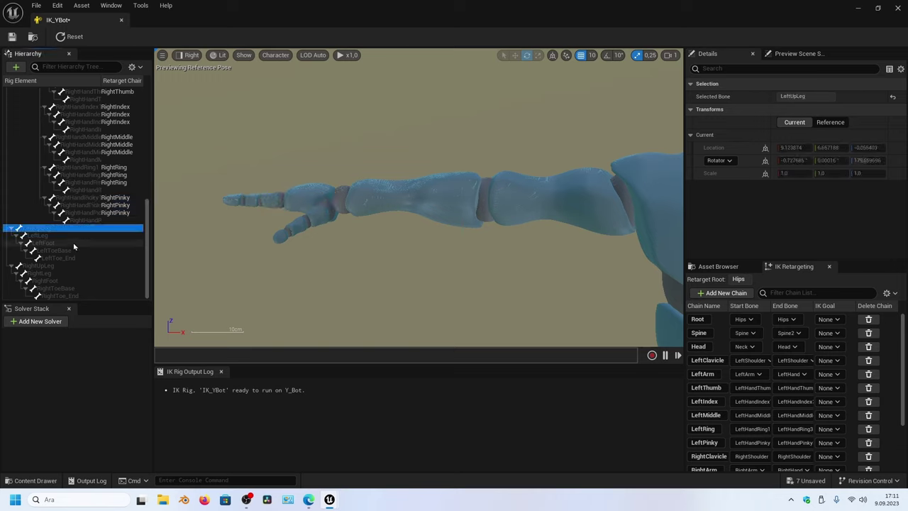
pyautogui.keyDown('shift'); pyautogui.click(73, 242); pyautogui.keyUp('shift')
pyautogui.press('f')
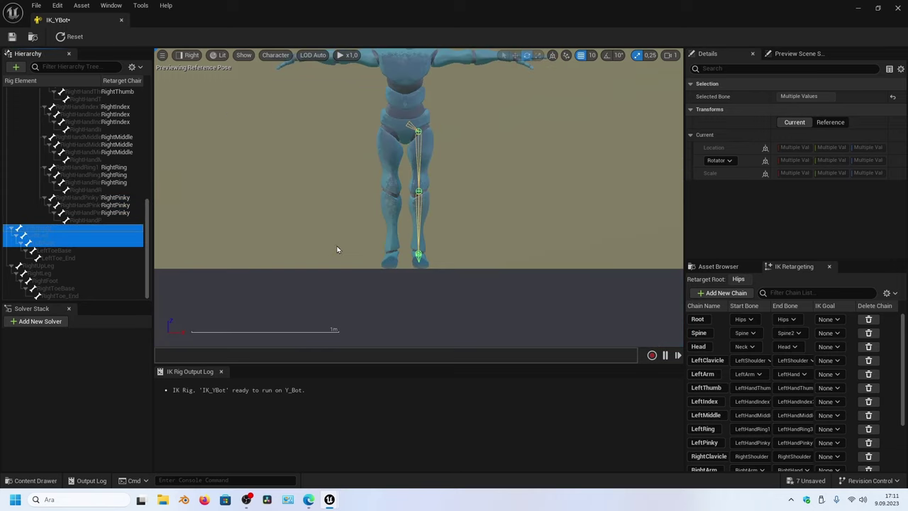
pyautogui.scroll(2, 441, 198)
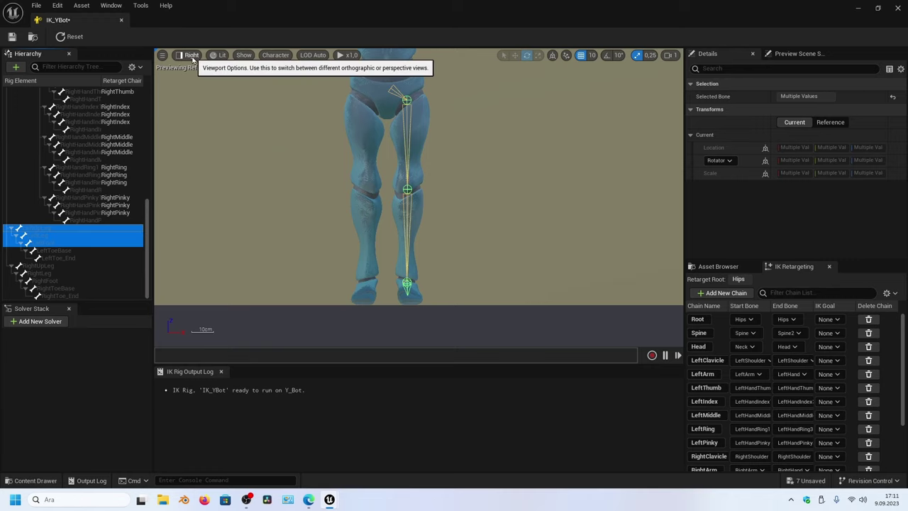
pyautogui.click(192, 56)
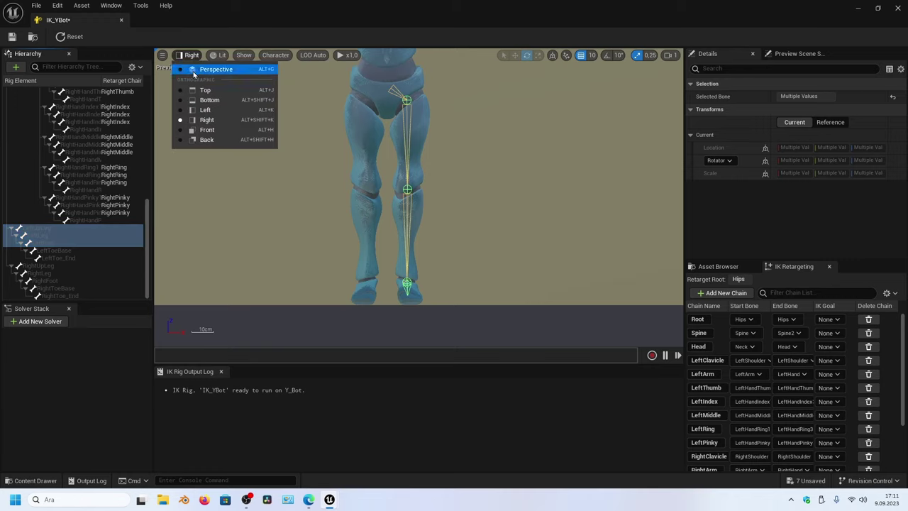
pyautogui.click(209, 110)
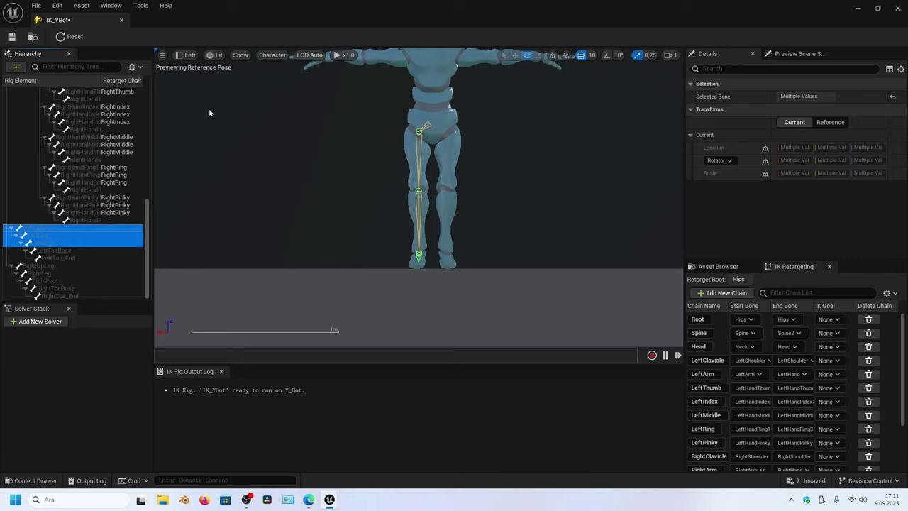
pyautogui.click(190, 55)
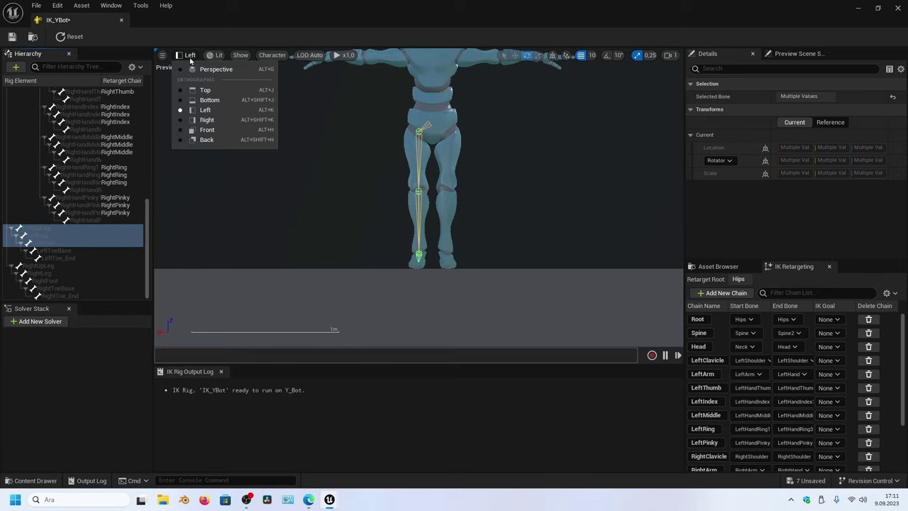
pyautogui.click(208, 131)
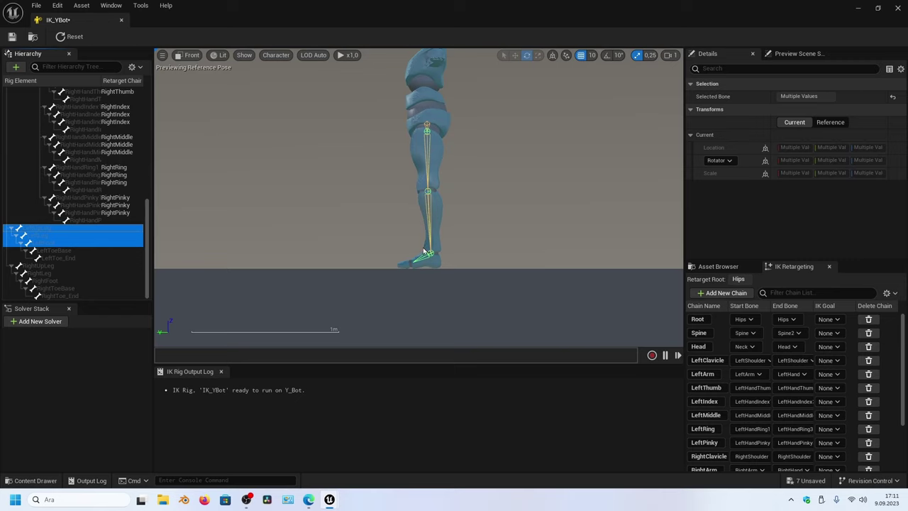
pyautogui.scroll(2, 460, 253)
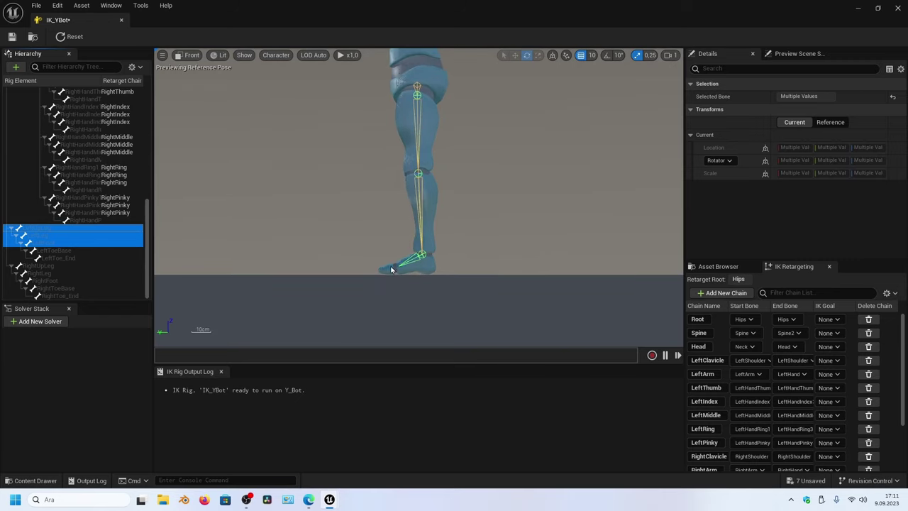
pyautogui.click(189, 55)
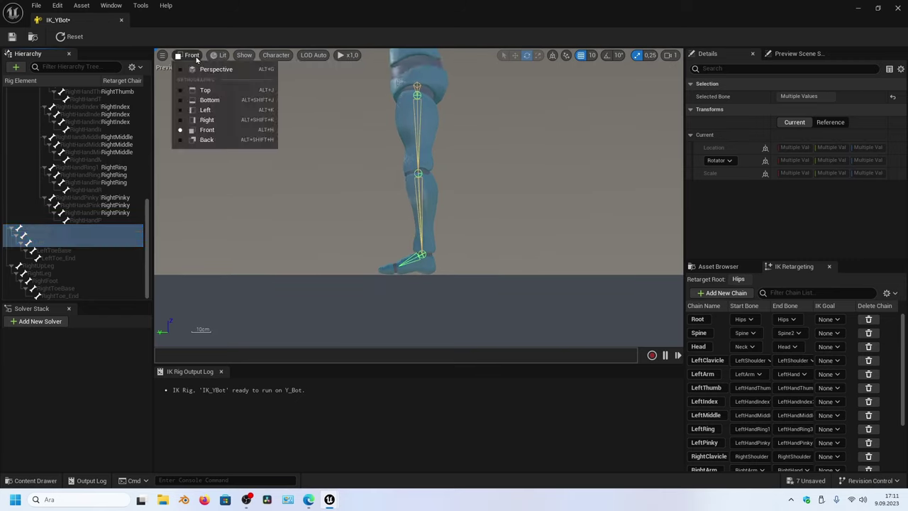
pyautogui.click(208, 120)
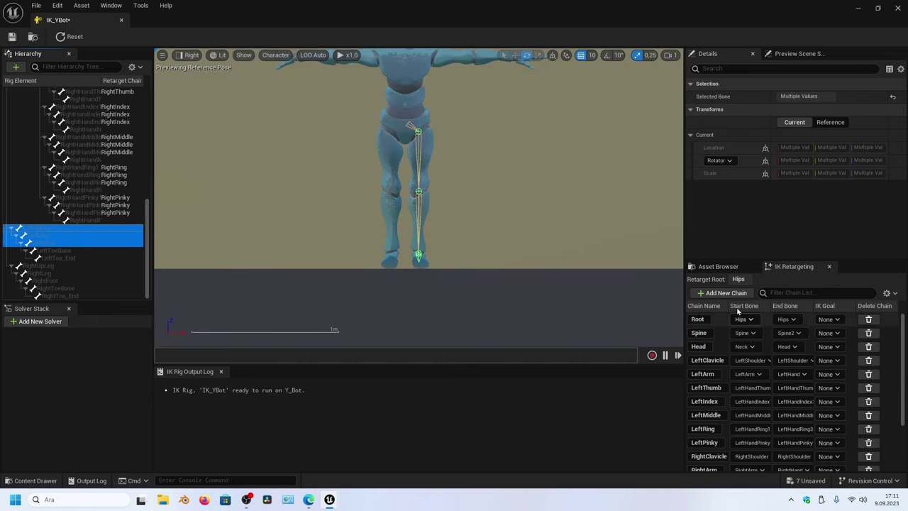
pyautogui.click(725, 294)
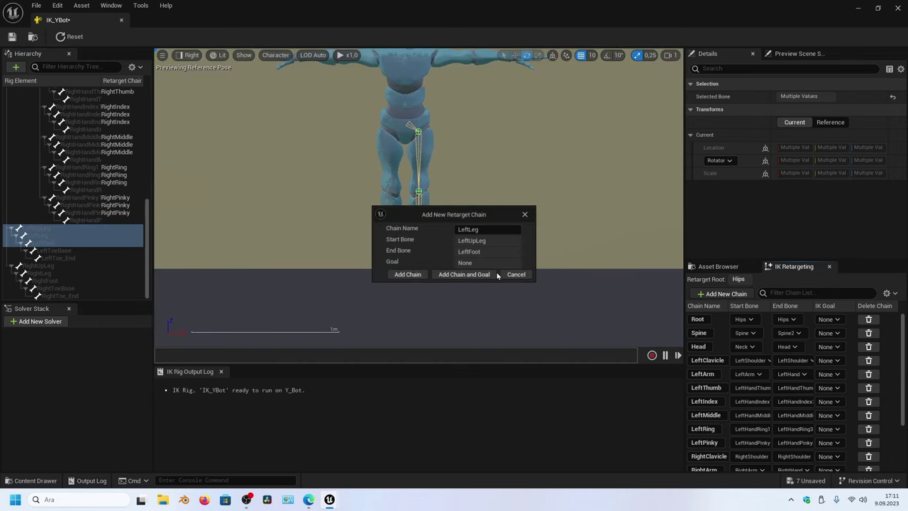
pyautogui.click(407, 275)
# Add the RightLeg chain from RightUpLeg through RightFoot
pyautogui.click(71, 266)
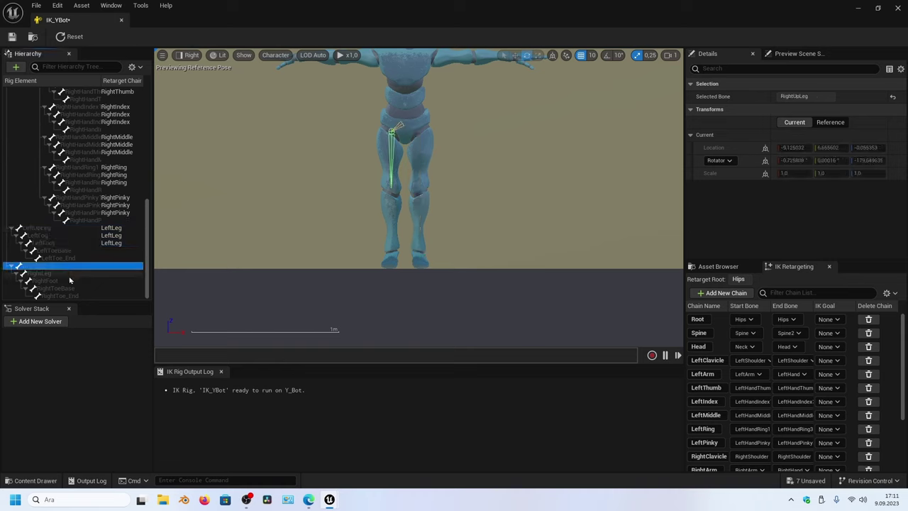
pyautogui.keyDown('shift'); pyautogui.click(71, 282); pyautogui.keyUp('shift')
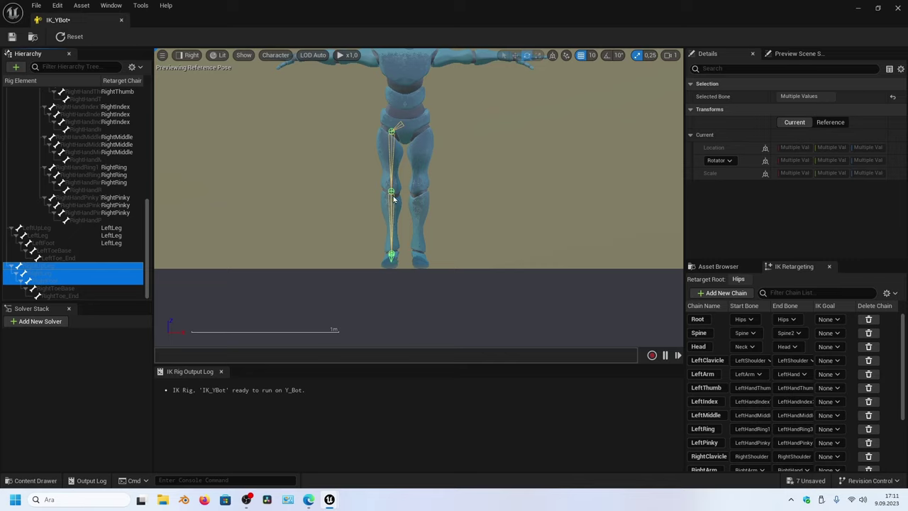
pyautogui.click(722, 292)
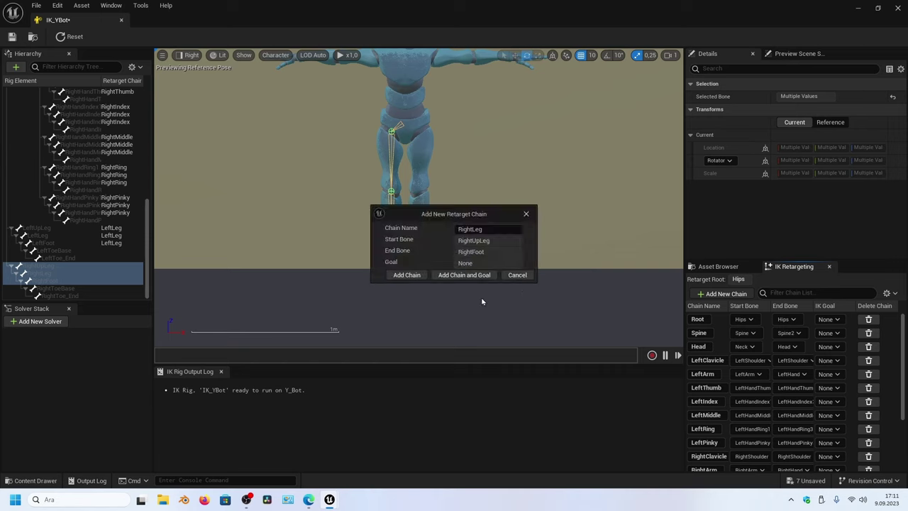
pyautogui.click(406, 275)
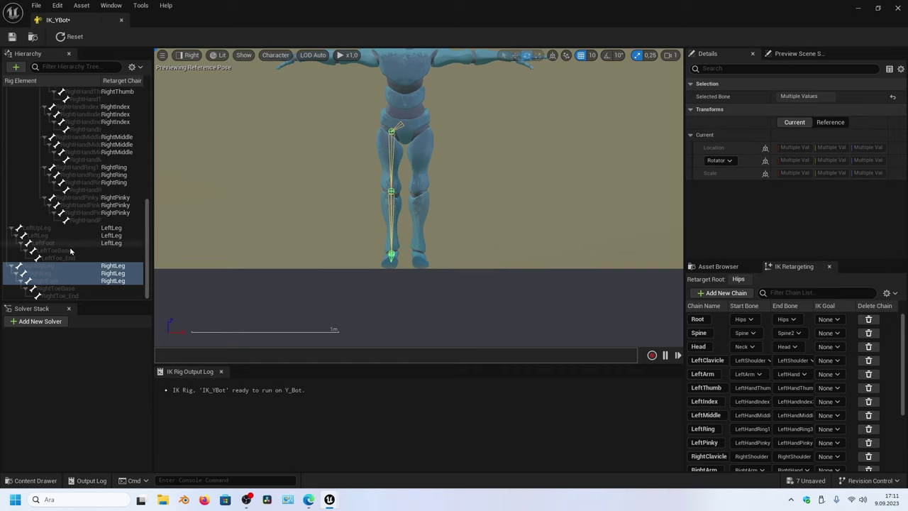
pyautogui.scroll(2, 81, 212)
pyautogui.scroll(3, 86, 185)
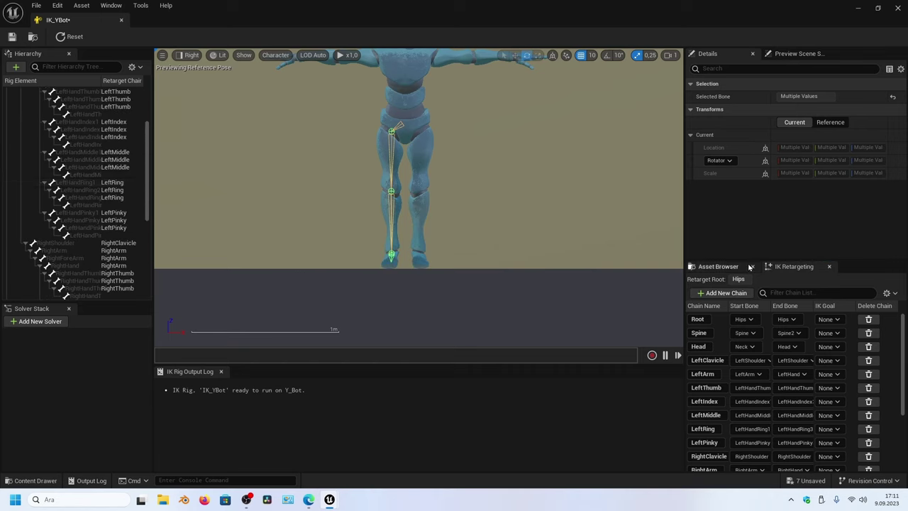
# Review the full chain list, then dock IK_YBot beside TestMap, BP_CoolManny and the mannequin tabs
pyautogui.moveTo(750, 260); pyautogui.dragTo(750, 103)
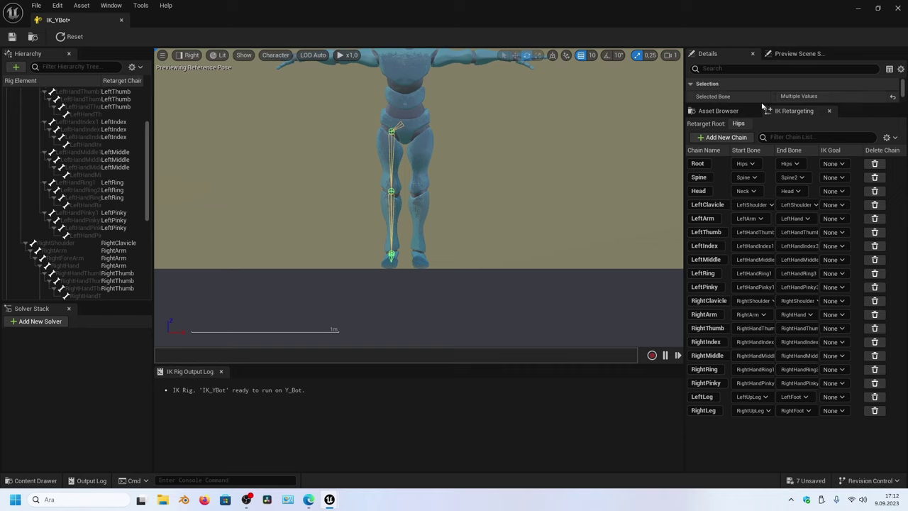
pyautogui.moveTo(765, 105); pyautogui.dragTo(768, 301)
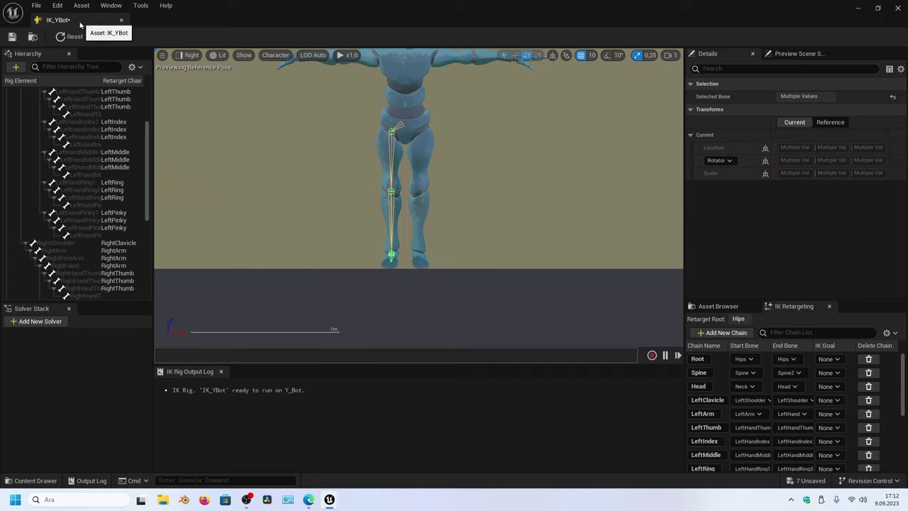
pyautogui.moveTo(64, 20); pyautogui.dragTo(553, 23)
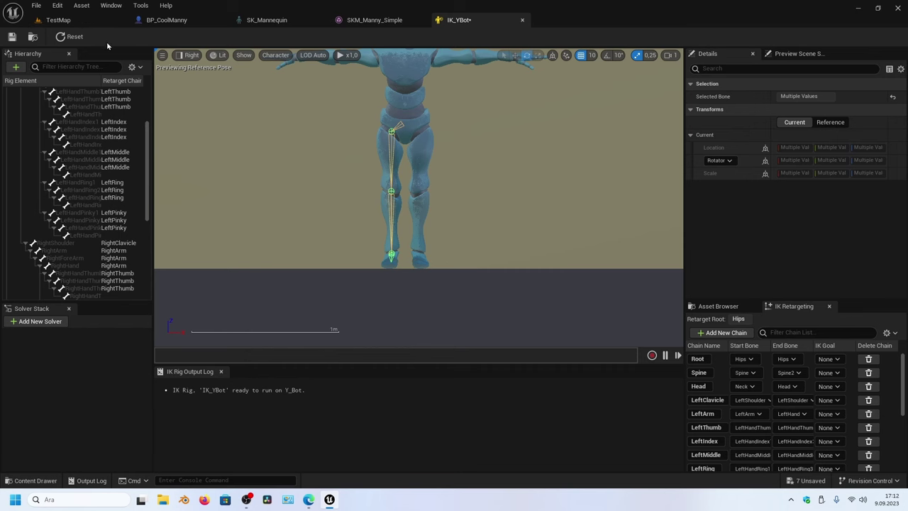
# Return to TestMap and browse the Content Browser to the Characters folder
pyautogui.click(60, 20)
pyautogui.click(286, 450)
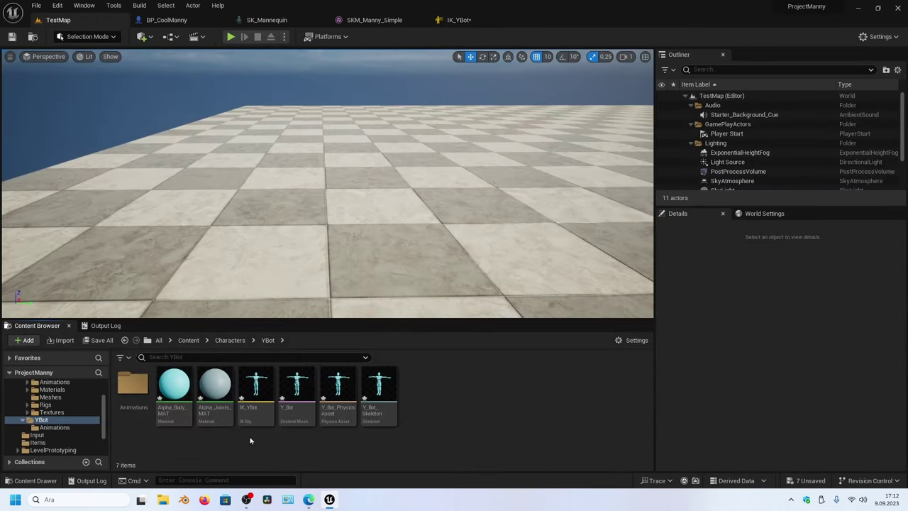
pyautogui.scroll(3, 69, 427)
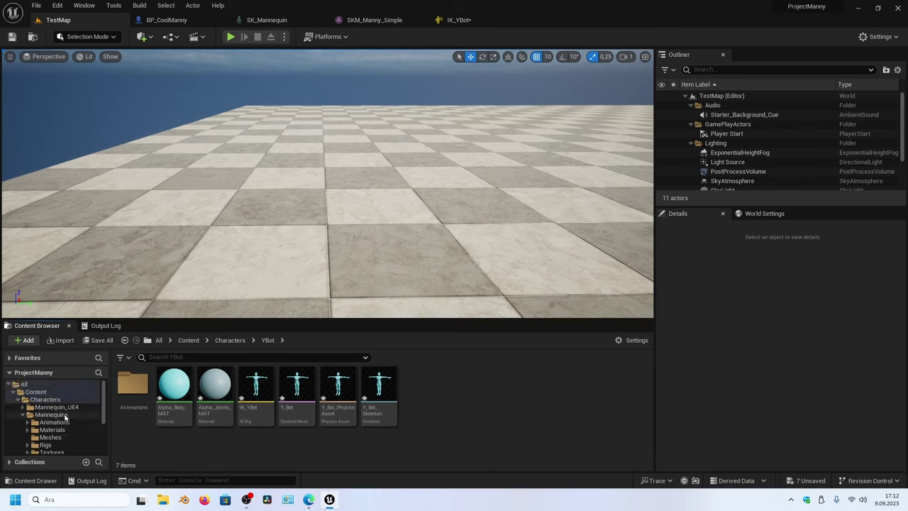
pyautogui.click(27, 423)
pyautogui.click(53, 430)
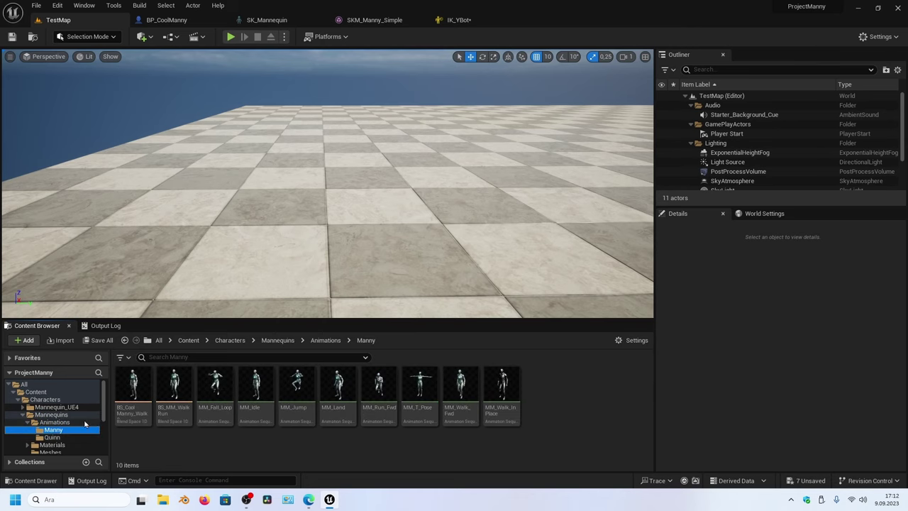
pyautogui.click(45, 400)
pyautogui.click(330, 456)
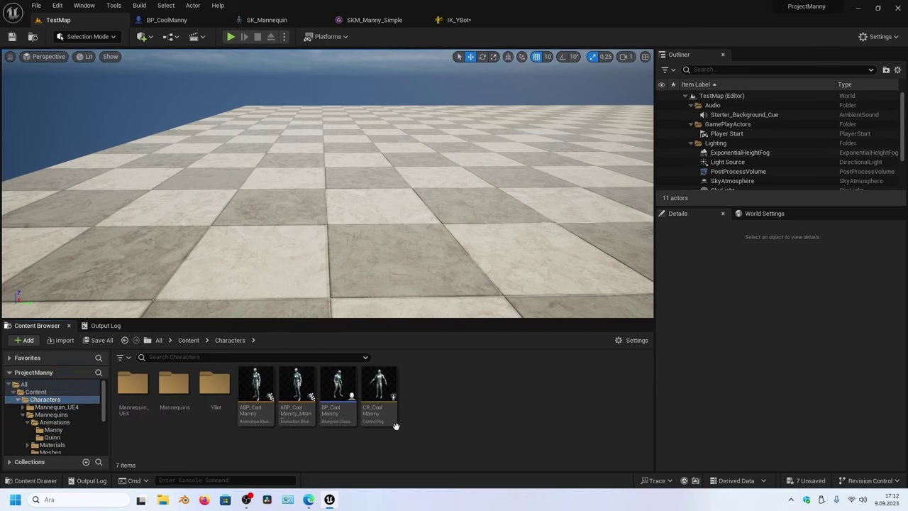
# Create an IK Rig asset named IK_CoolManny there and open it
pyautogui.rightClick(445, 406)
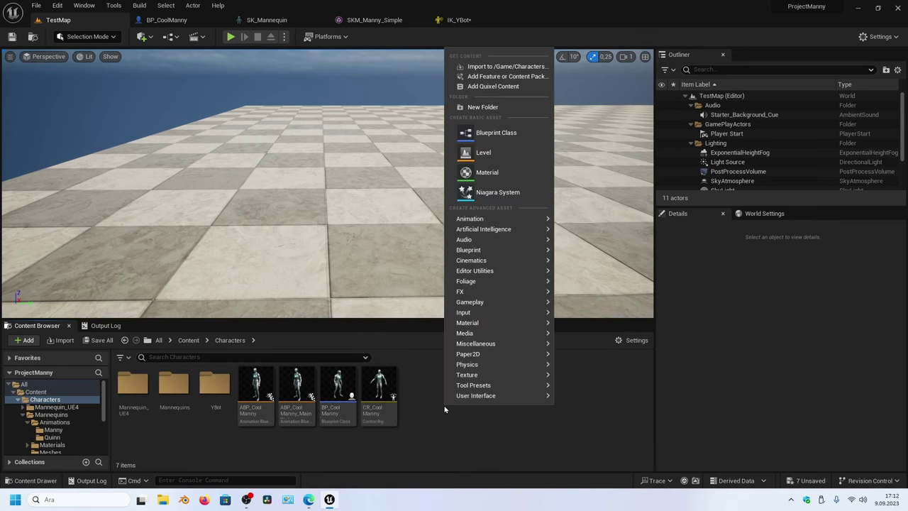
pyautogui.moveTo(513, 224)
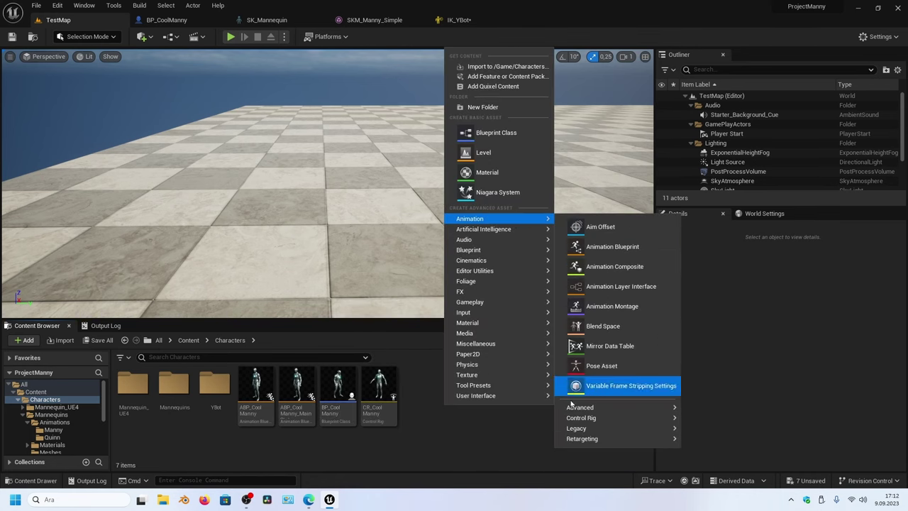
pyautogui.moveTo(593, 442)
pyautogui.click(718, 466)
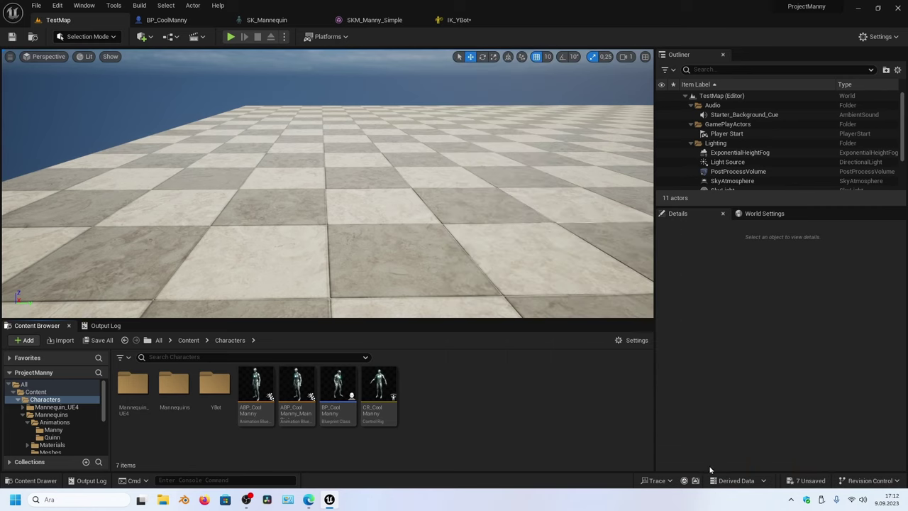
pyautogui.write('IK')
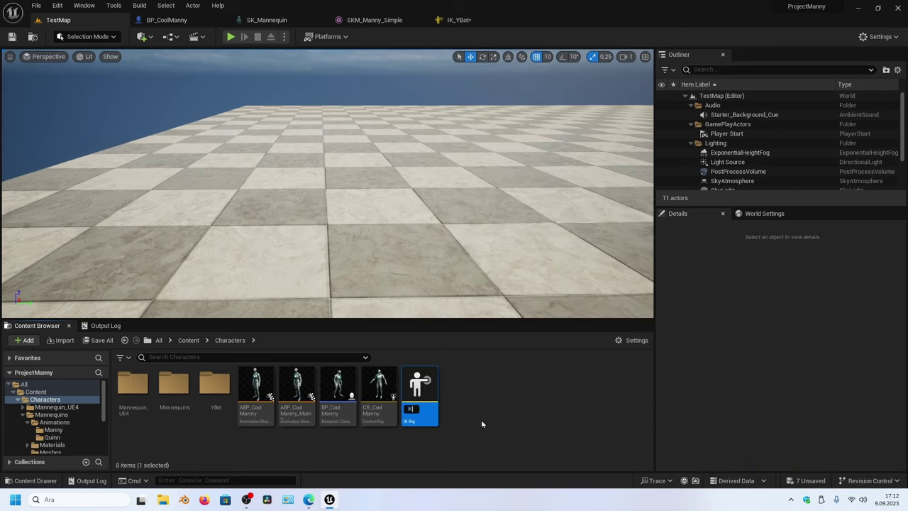
pyautogui.write('_Coo')
pyautogui.write('lManny')
pyautogui.press('Return')
pyautogui.doubleClick(414, 386)
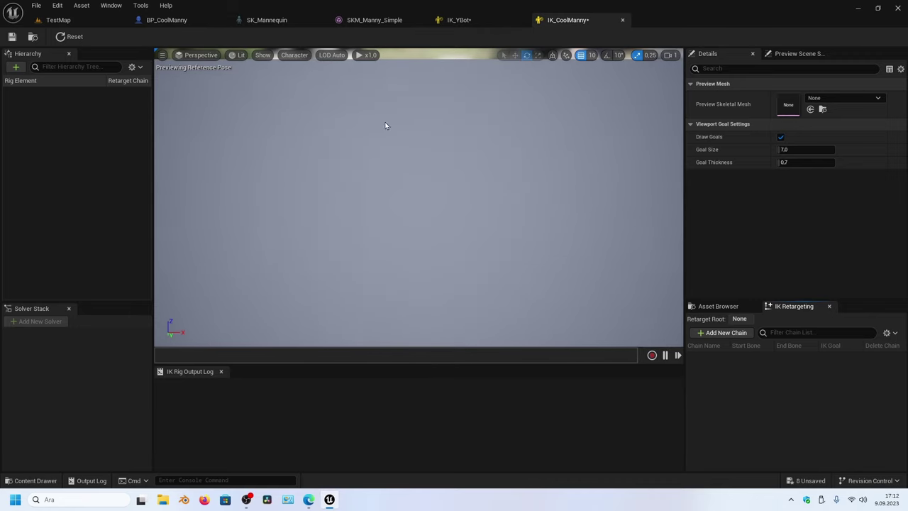
# Set Preview Skeletal Mesh to SKM_Manny_Simple and view the character zoomed in from the Right
pyautogui.click(827, 97)
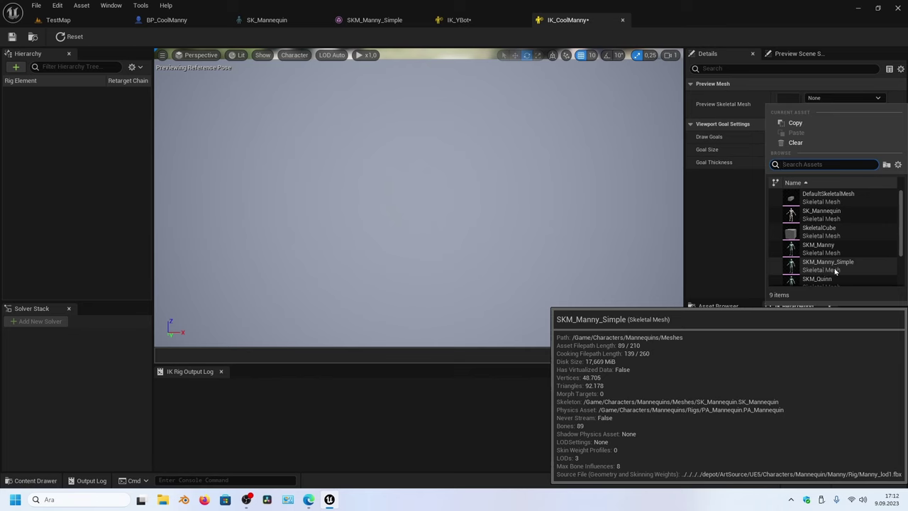
pyautogui.click(828, 264)
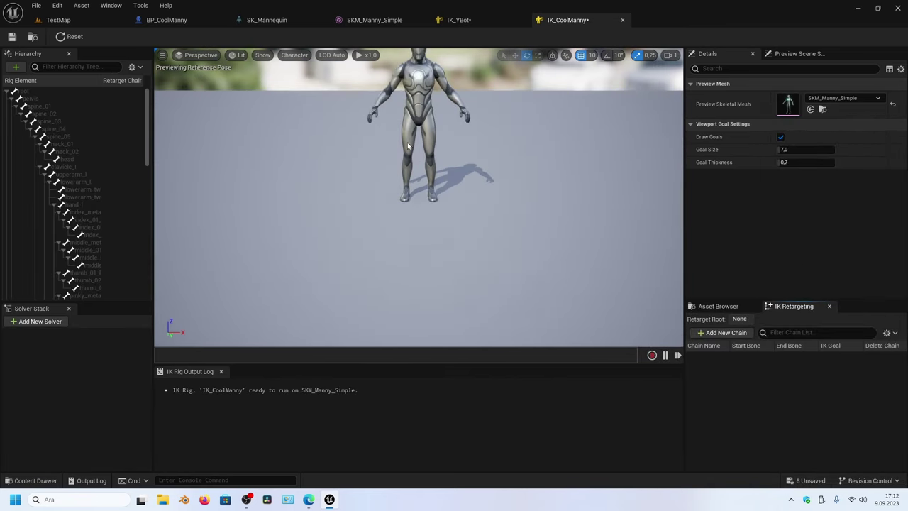
pyautogui.click(199, 55)
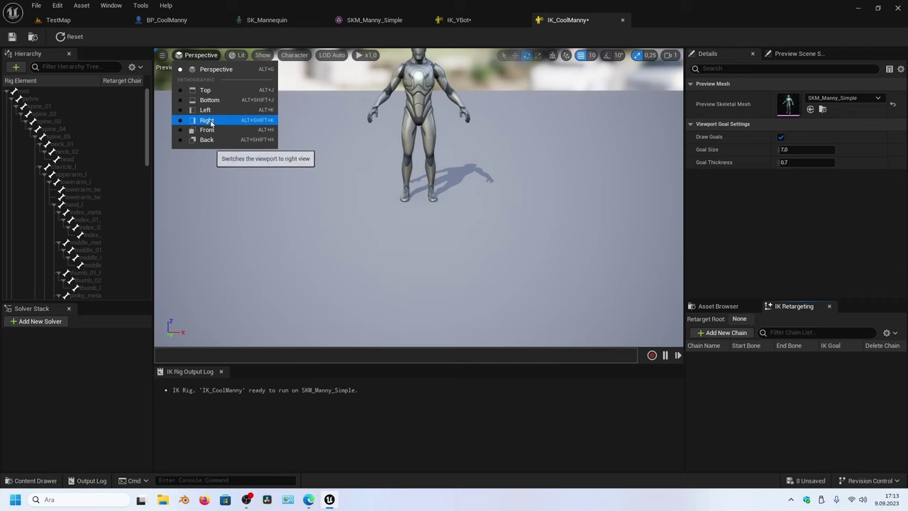
pyautogui.click(211, 122)
pyautogui.scroll(3, 431, 188)
pyautogui.scroll(3, 427, 182)
pyautogui.scroll(2, 427, 182)
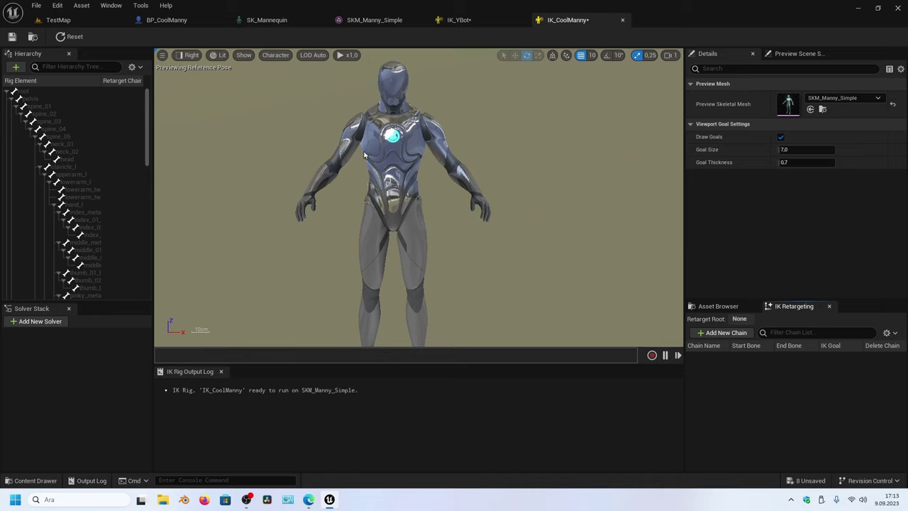
# Look over the root bone, then select the pelvis bone in the IK_CoolManny hierarchy
pyautogui.click(56, 91)
pyautogui.scroll(-2, 424, 257)
pyautogui.scroll(-2, 421, 262)
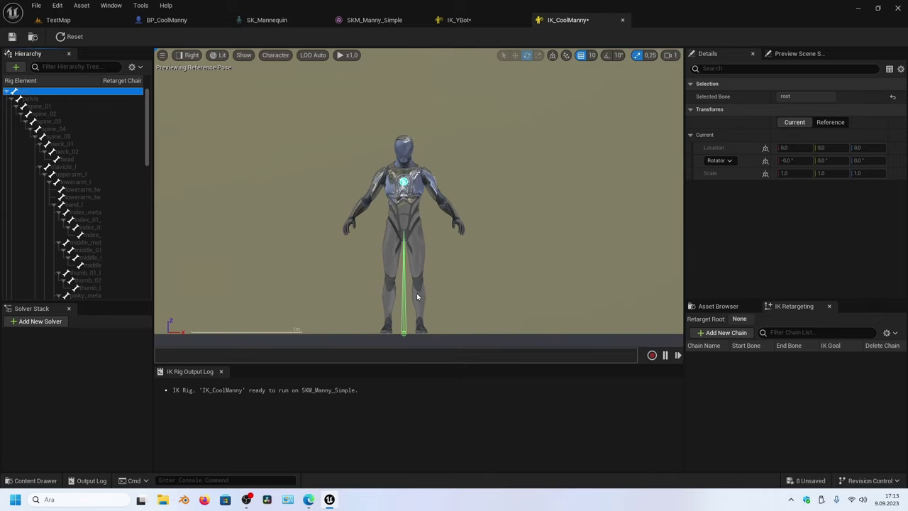
pyautogui.scroll(1, 416, 293)
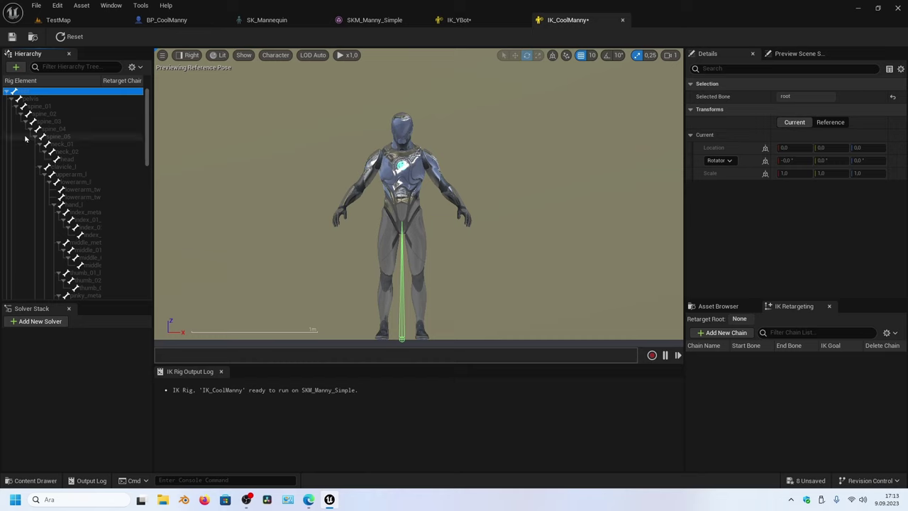
pyautogui.click(52, 98)
pyautogui.scroll(2, 357, 207)
pyautogui.scroll(2, 408, 232)
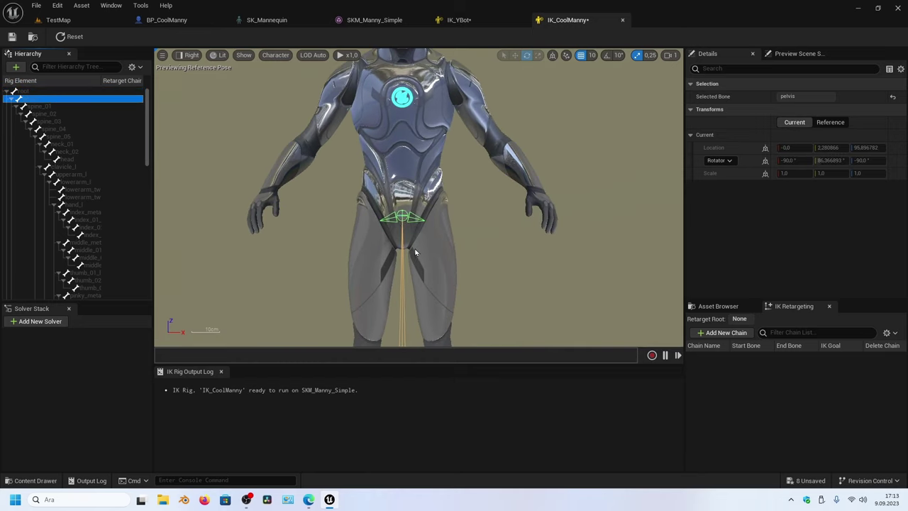
pyautogui.press('Up')
pyautogui.press('Down')
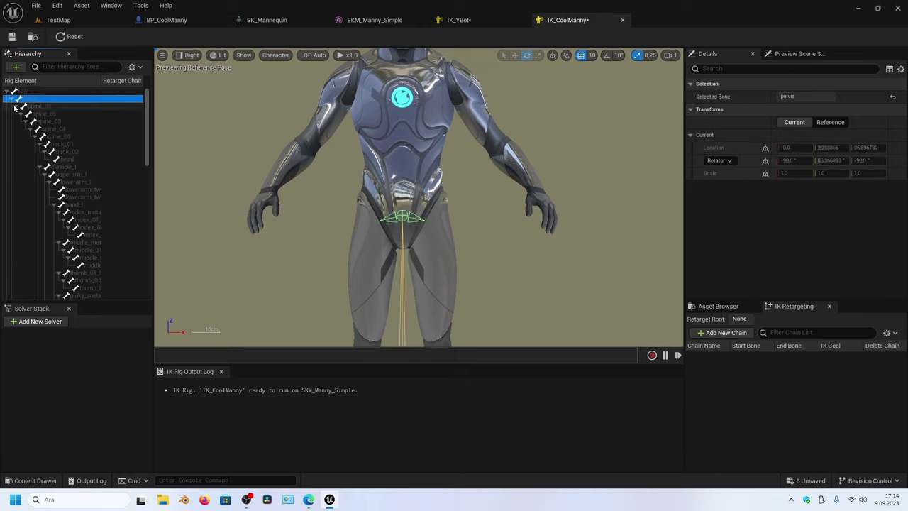
# Set pelvis as the retarget root of IK_CoolManny
pyautogui.rightClick(75, 103)
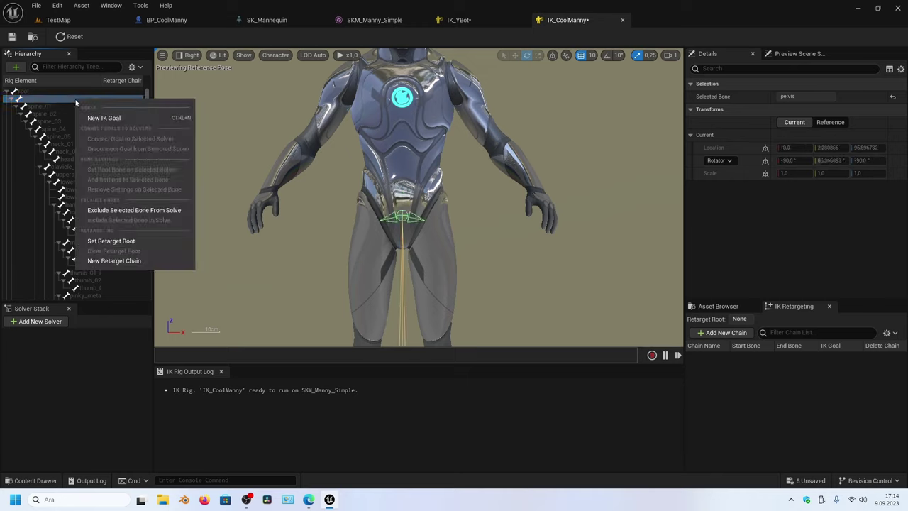
pyautogui.click(114, 241)
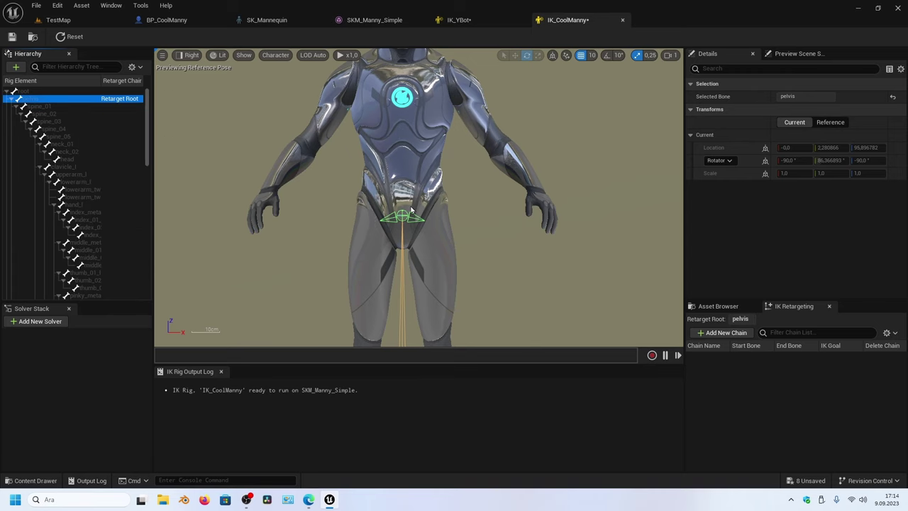
pyautogui.scroll(3, 425, 220)
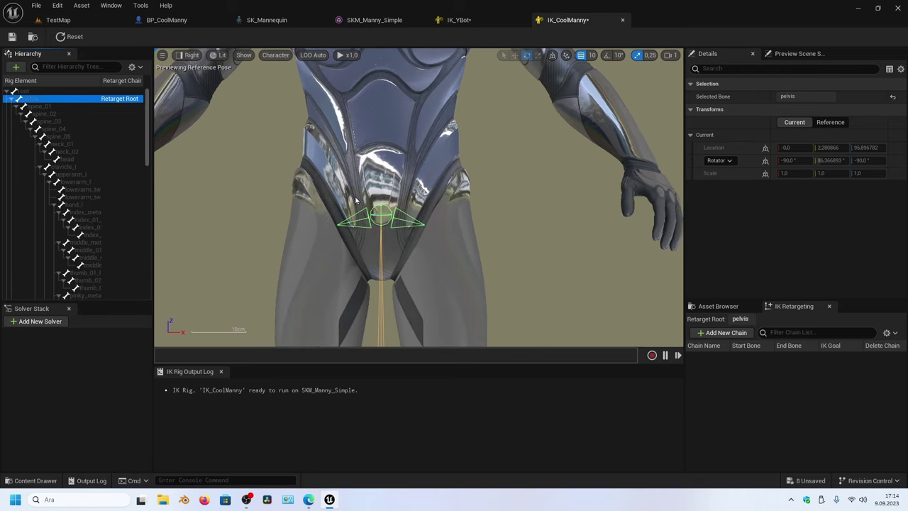
# Check the Hips retarget root bone in the IK_YBot rig for reference
pyautogui.click(459, 20)
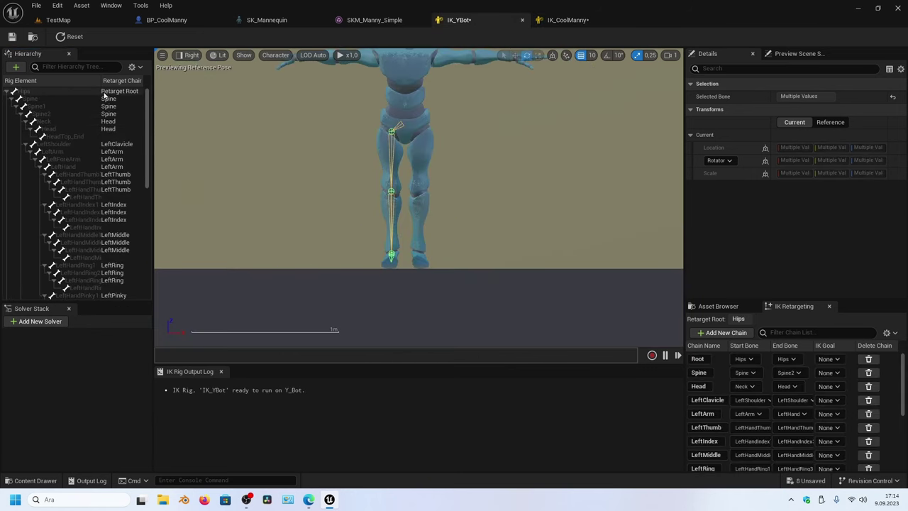
pyautogui.click(78, 92)
pyautogui.scroll(3, 403, 125)
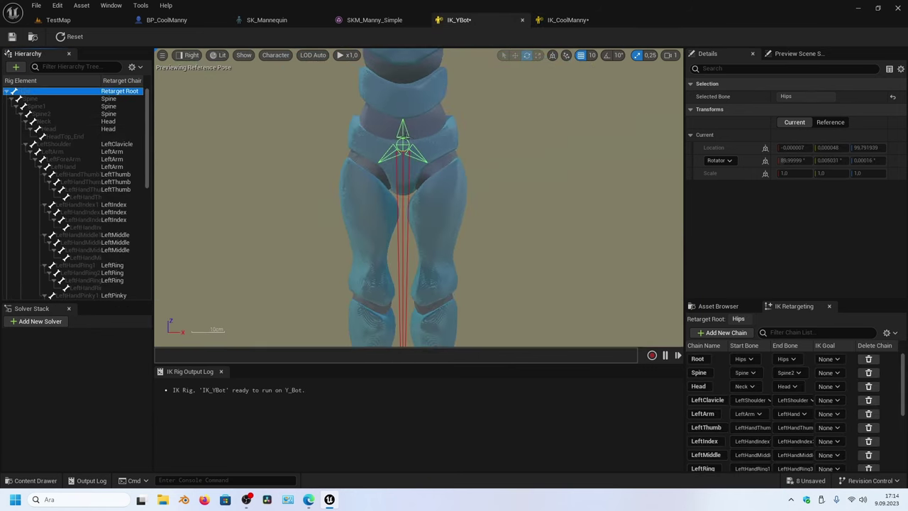
# Add a Root chain on the root bone in IK_CoolManny and save the rig
pyautogui.click(571, 20)
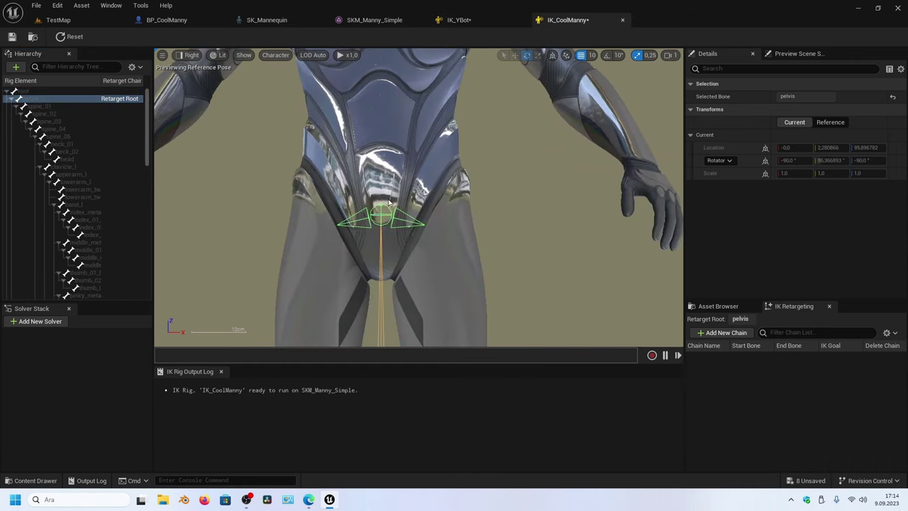
pyautogui.click(48, 92)
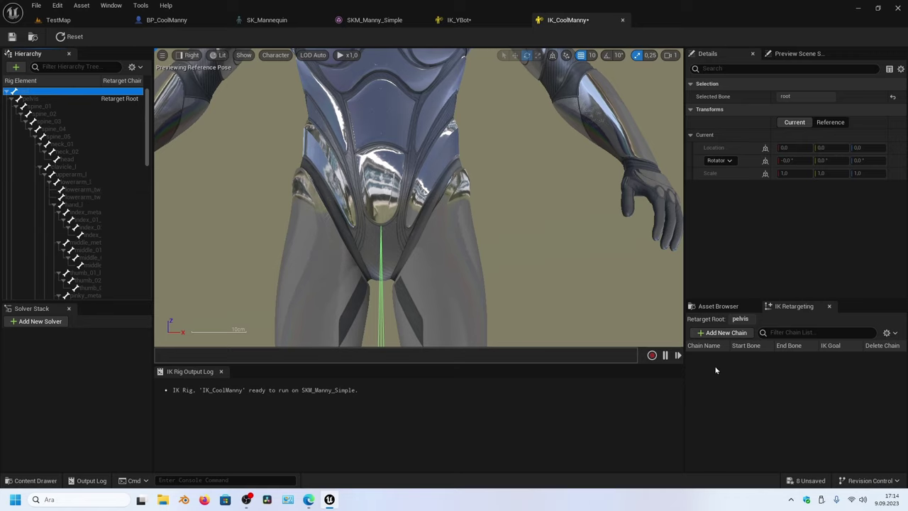
pyautogui.click(720, 334)
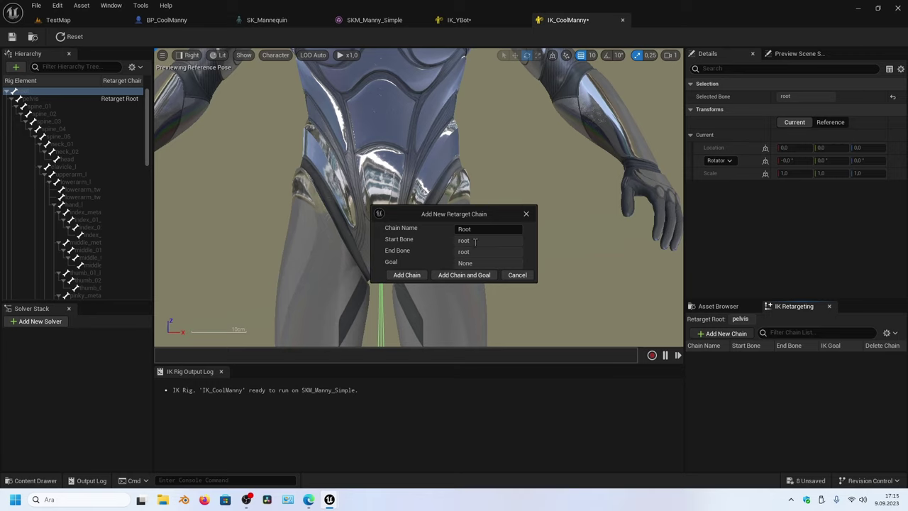
pyautogui.click(406, 275)
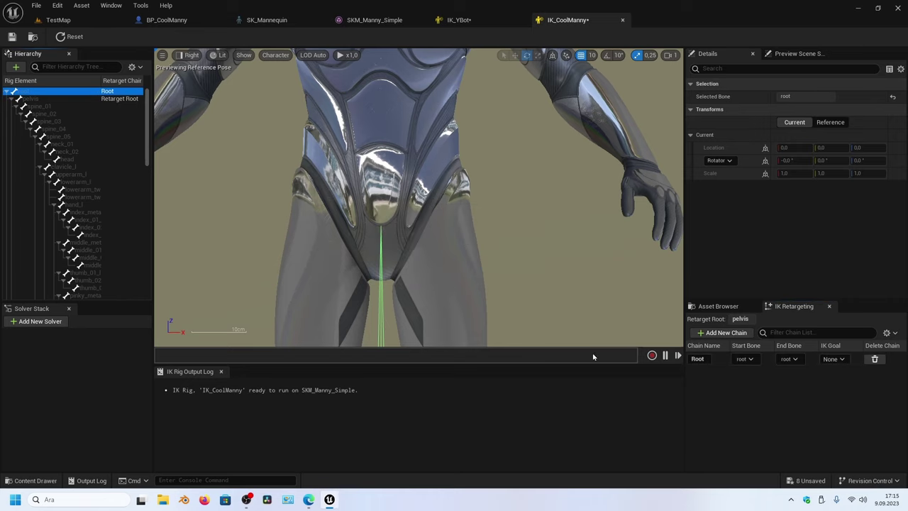
pyautogui.hotkey('ctrl', 's')
# Select spine_01 through spine_05 in the IK_CoolManny hierarchy
pyautogui.click(71, 107)
pyautogui.keyDown('shift'); pyautogui.click(76, 136); pyautogui.keyUp('shift')
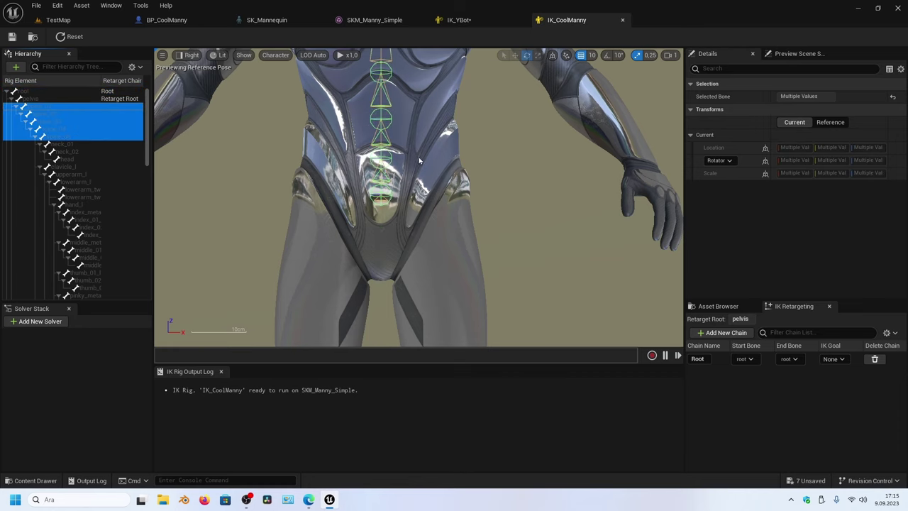
pyautogui.scroll(-1, 427, 142)
pyautogui.scroll(-1, 427, 142)
pyautogui.scroll(-1, 428, 142)
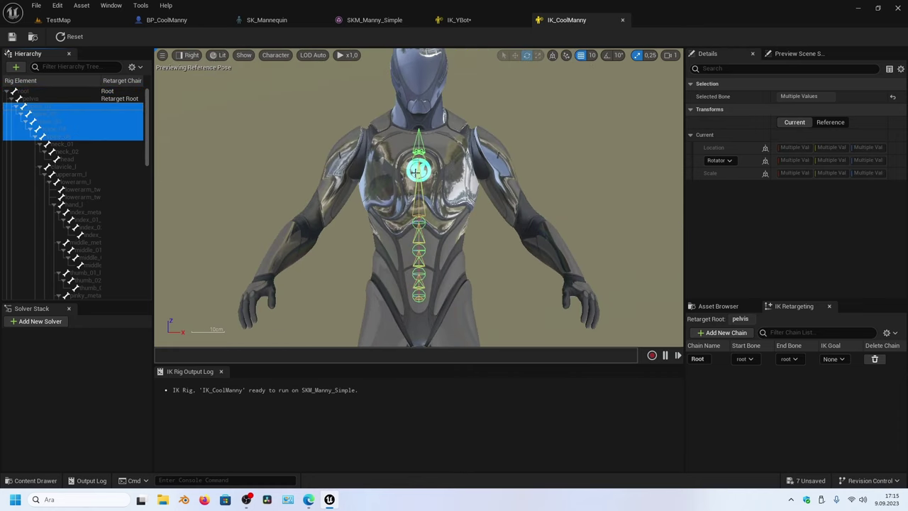
# Compare with IK_YBot's three-bone spine chain, framed in the viewport
pyautogui.click(460, 20)
pyautogui.click(62, 99)
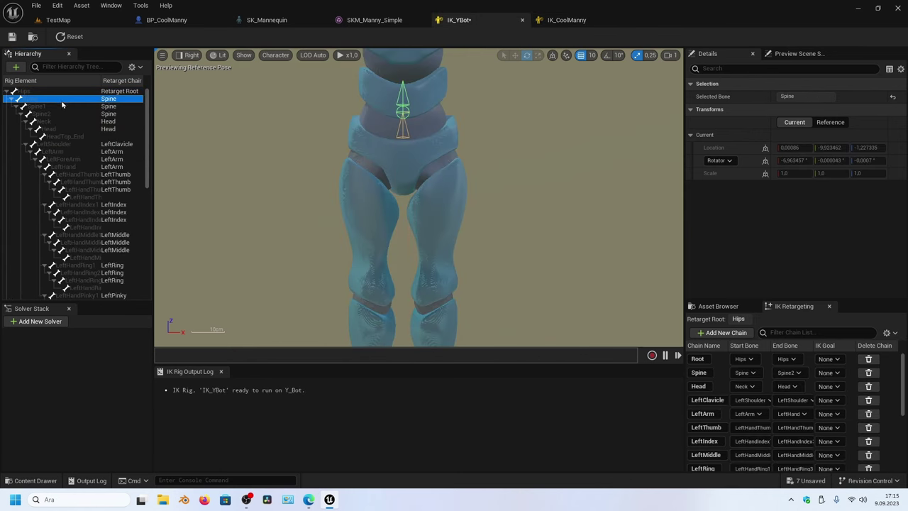
pyautogui.keyDown('shift'); pyautogui.click(44, 113); pyautogui.keyUp('shift')
pyautogui.press('f')
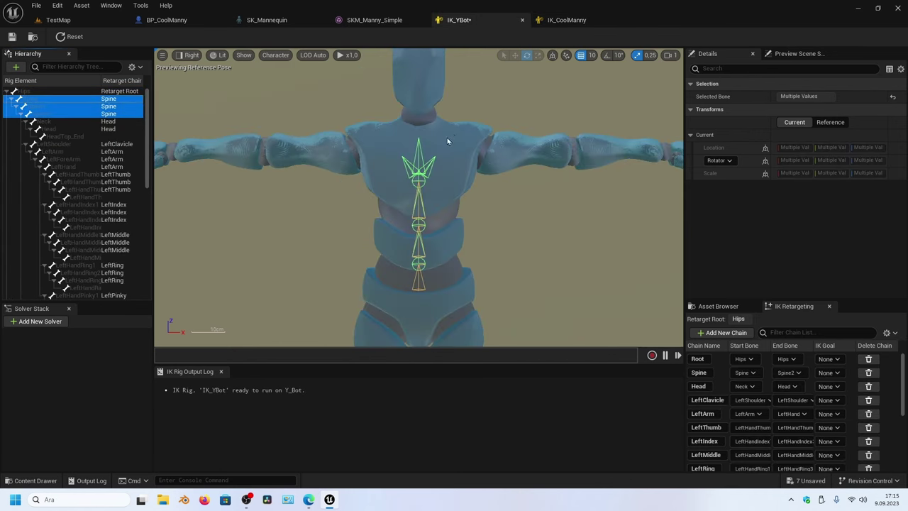
# Back in IK_CoolManny, add the Spine chain from spine_01 to spine_05
pyautogui.click(564, 19)
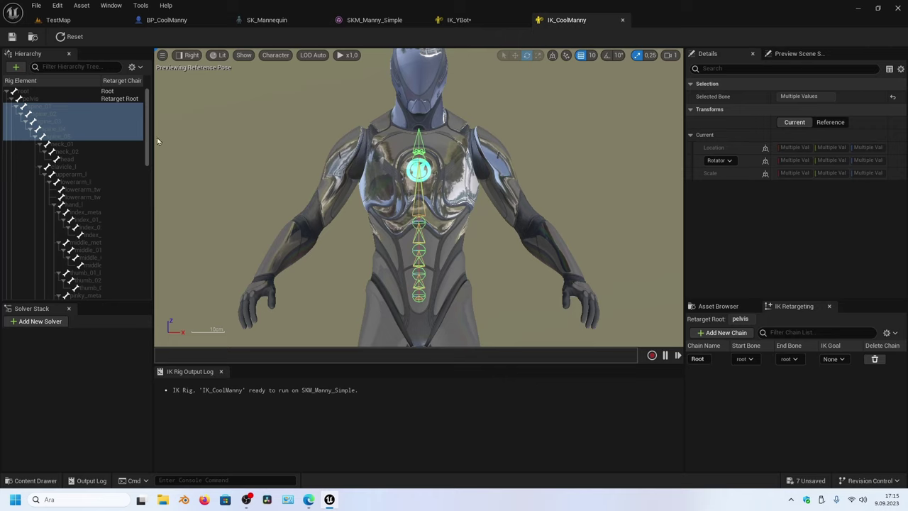
pyautogui.click(735, 337)
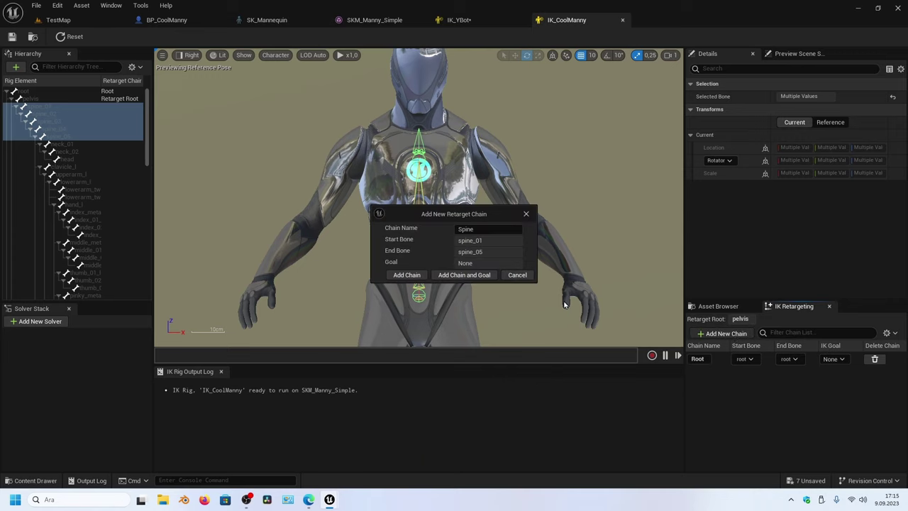
pyautogui.click(416, 275)
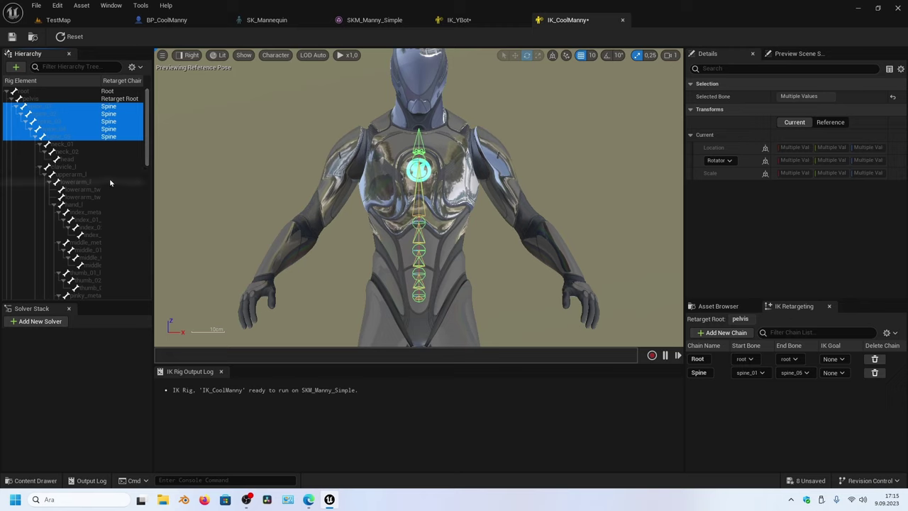
pyautogui.click(89, 145)
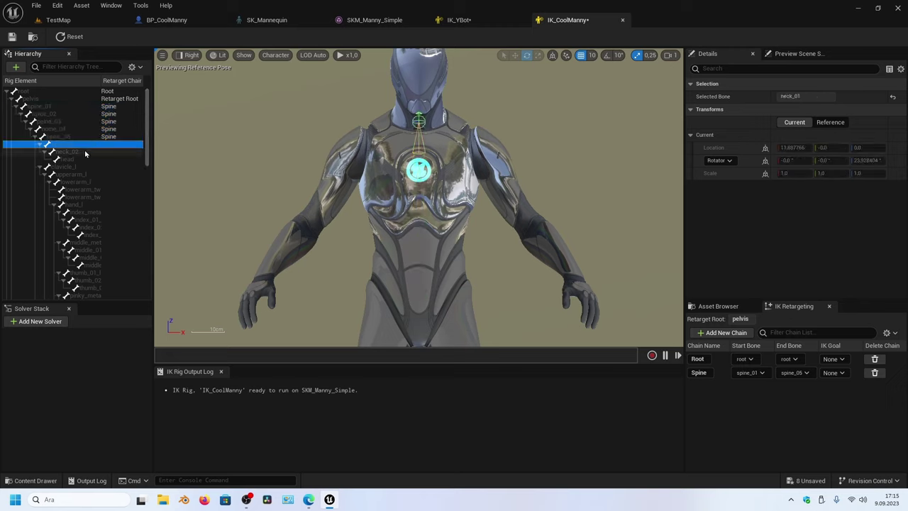
# Select neck_01 through head and check them from the front and side views
pyautogui.click(86, 151)
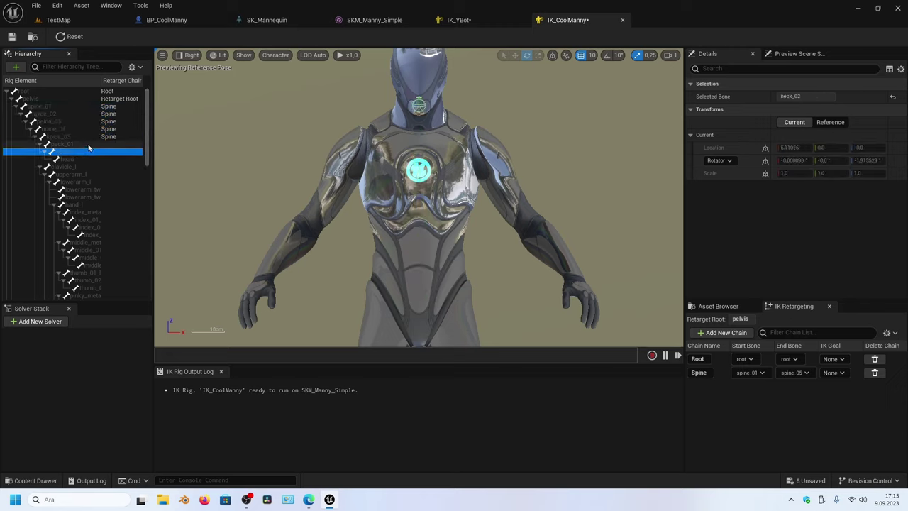
pyautogui.click(88, 145)
pyautogui.keyDown('shift'); pyautogui.click(85, 151); pyautogui.keyUp('shift')
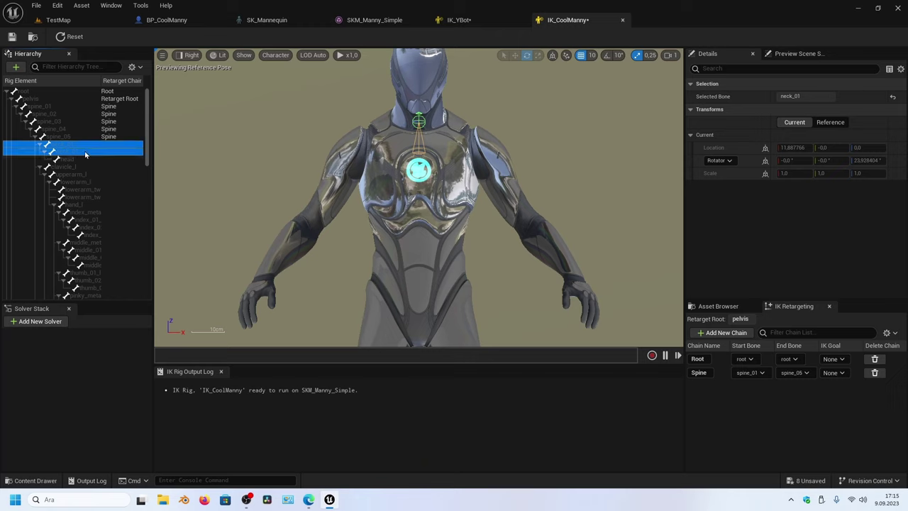
pyautogui.keyDown('shift'); pyautogui.click(57, 159); pyautogui.keyUp('shift')
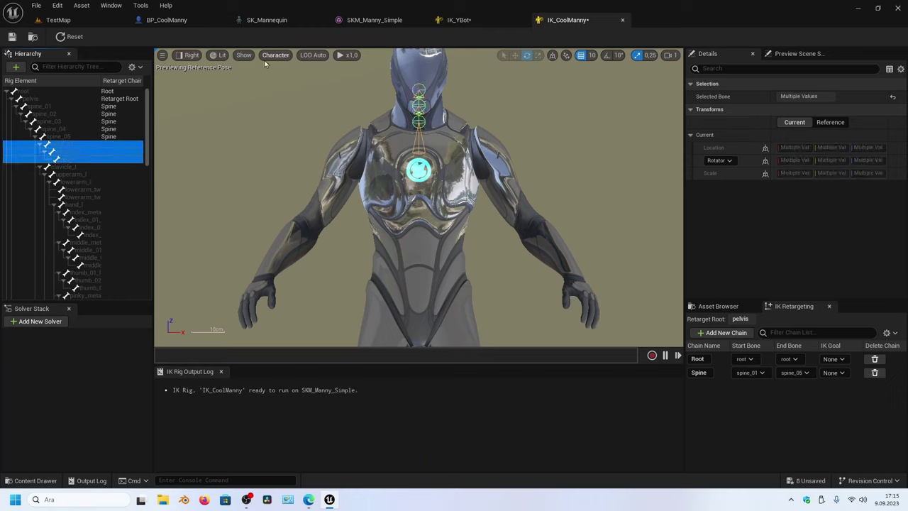
pyautogui.click(192, 57)
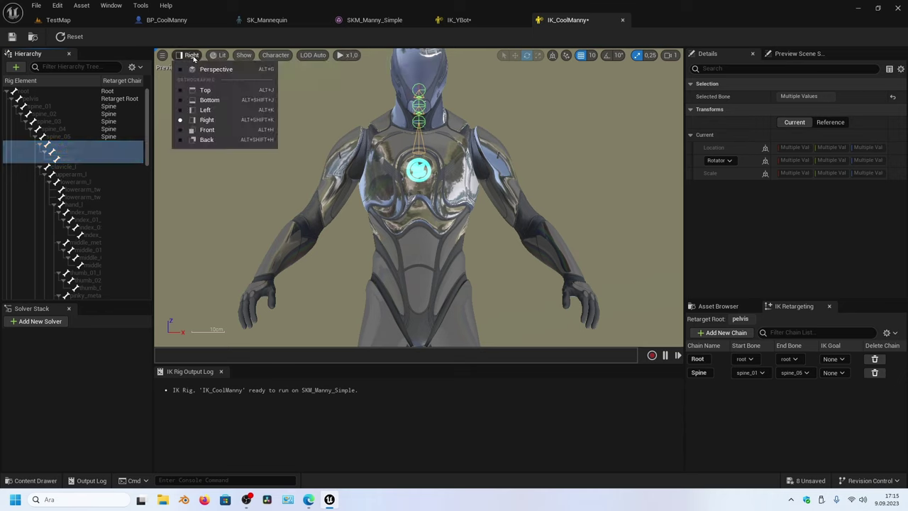
pyautogui.click(206, 130)
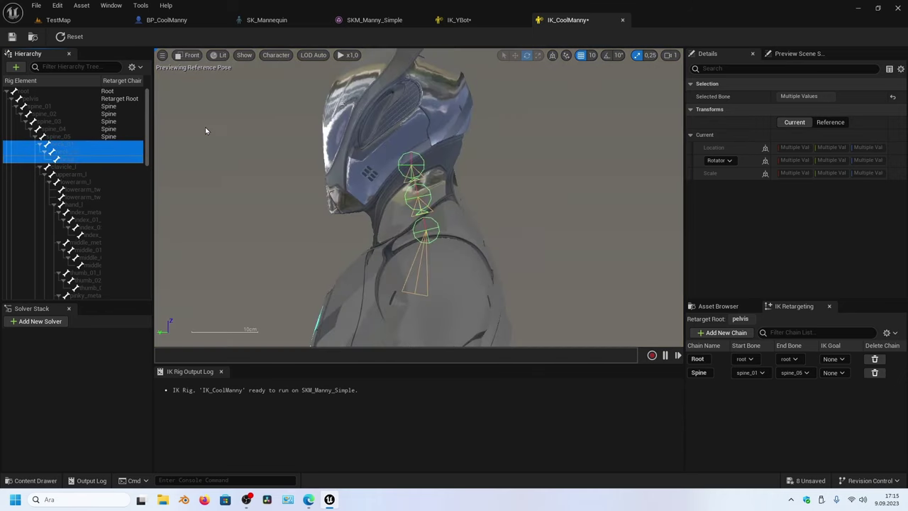
pyautogui.click(192, 55)
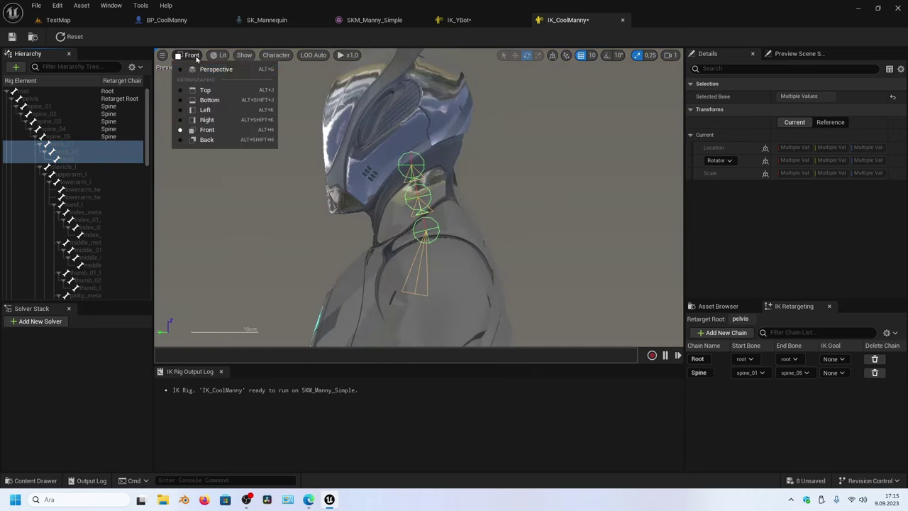
pyautogui.click(203, 120)
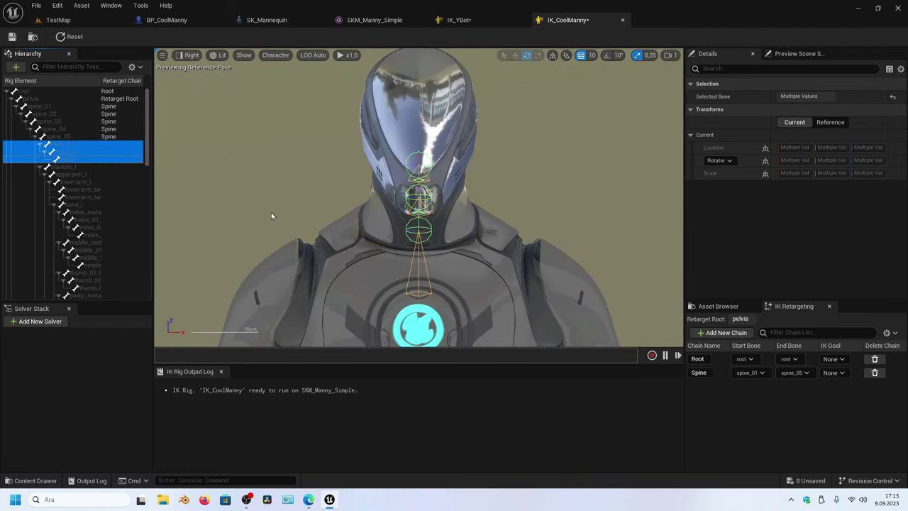
# Add the Head chain running from neck_01 to head
pyautogui.click(725, 333)
pyautogui.write('Head')
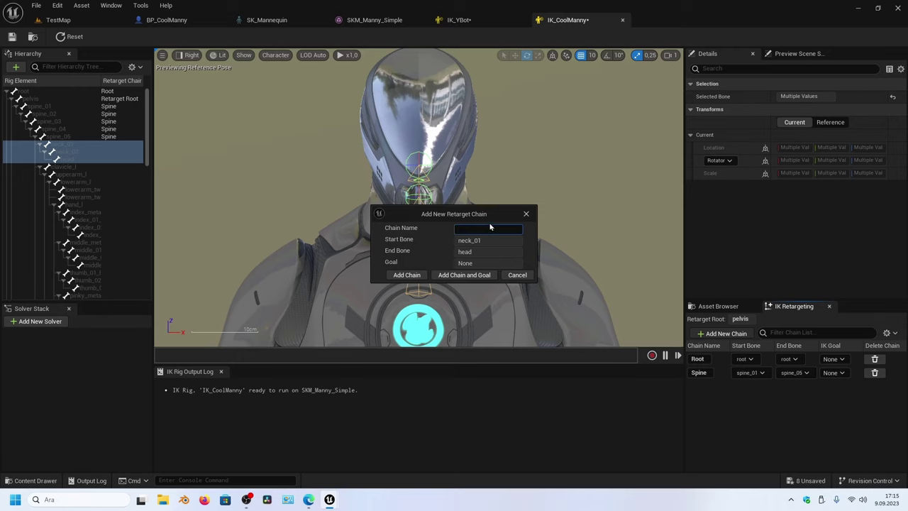
pyautogui.click(415, 275)
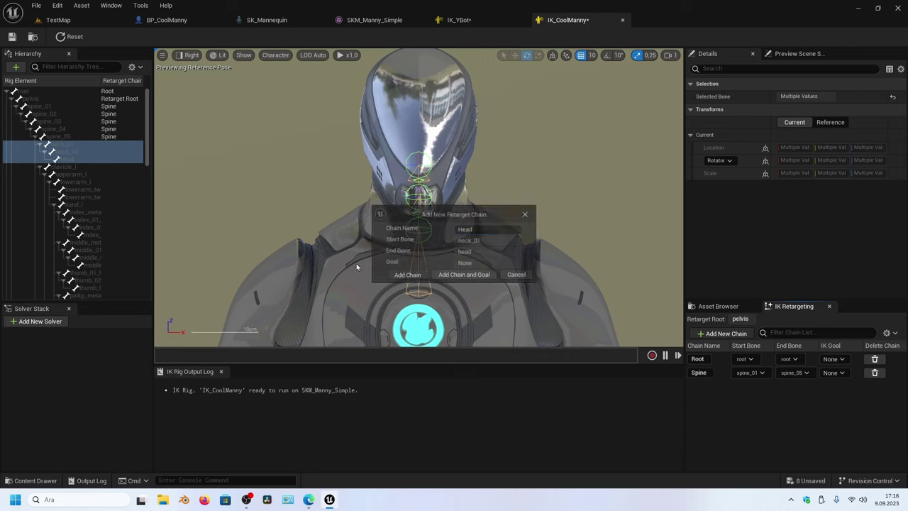
pyautogui.click(81, 168)
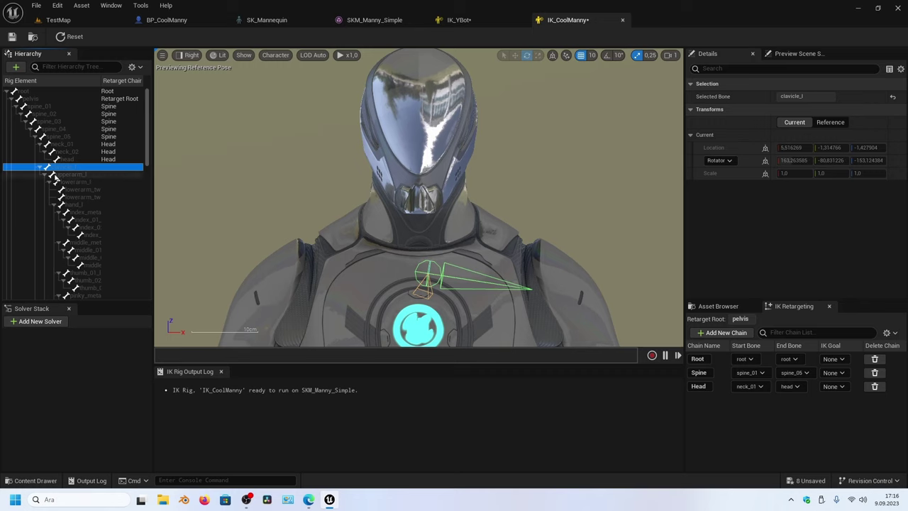
# Create a LeftClavicle chain covering only clavicle_l
pyautogui.click(720, 333)
pyautogui.click(497, 229)
pyautogui.write('LeftClavicle')
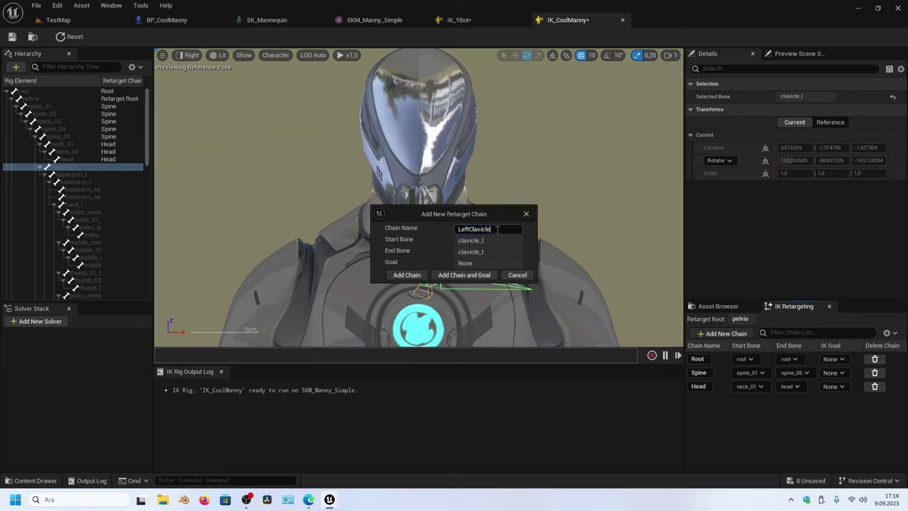
pyautogui.click(407, 275)
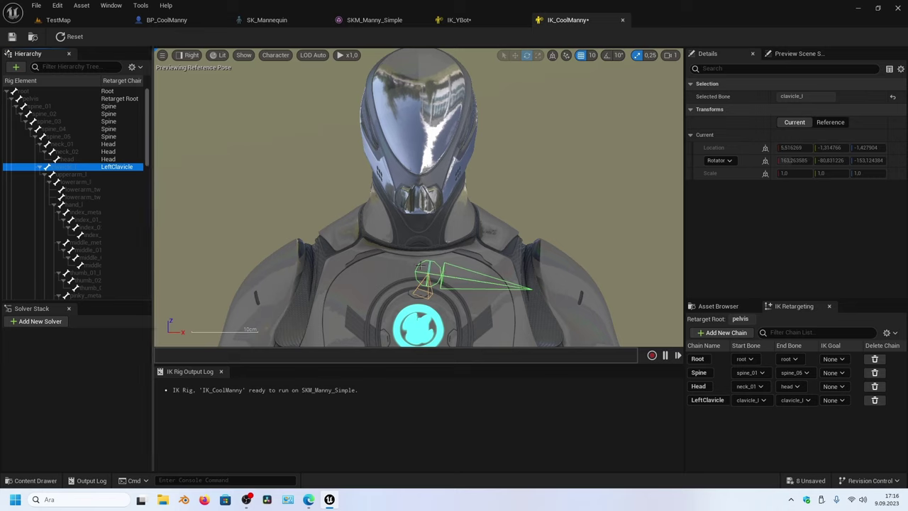
pyautogui.click(98, 174)
pyautogui.scroll(-3, 459, 249)
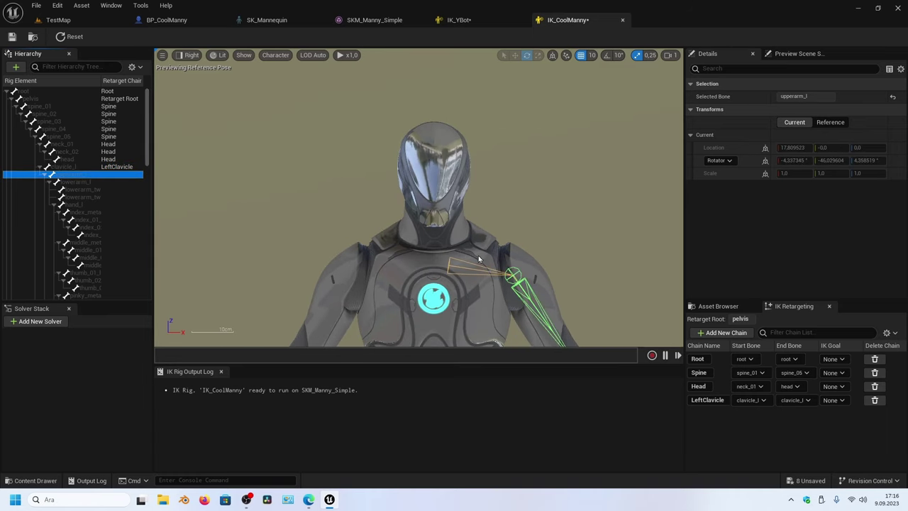
# Select upperarm_l, lowerarm_l and hand_l, checking them in perspective then the right view
pyautogui.press('f')
pyautogui.keyDown('ctrl'); pyautogui.click(100, 182); pyautogui.keyUp('ctrl')
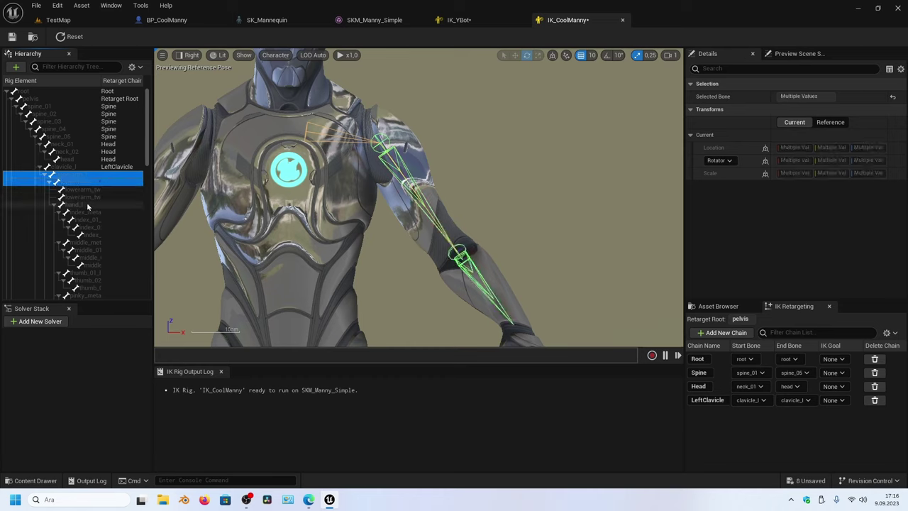
pyautogui.keyDown('ctrl'); pyautogui.click(87, 205); pyautogui.keyUp('ctrl')
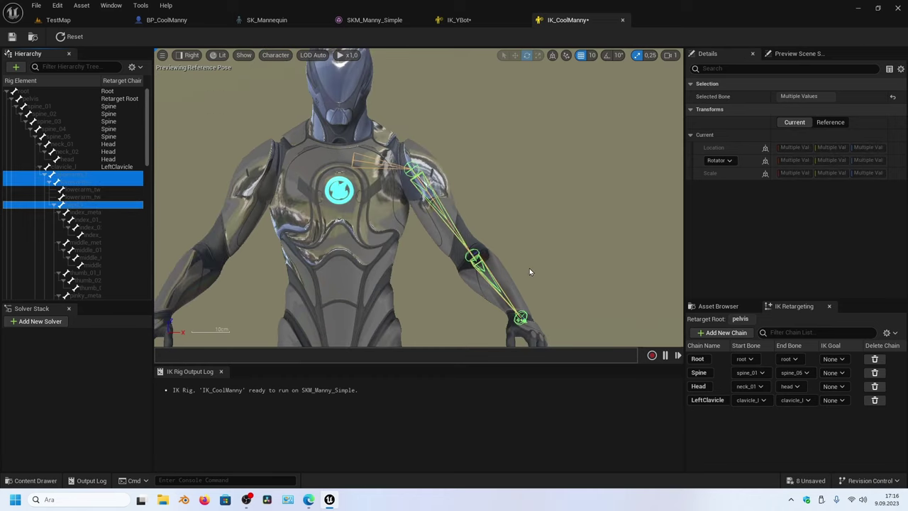
pyautogui.keyDown('alt'); pyautogui.moveTo(529, 268); pyautogui.dragTo(539, 269); pyautogui.keyUp('alt')
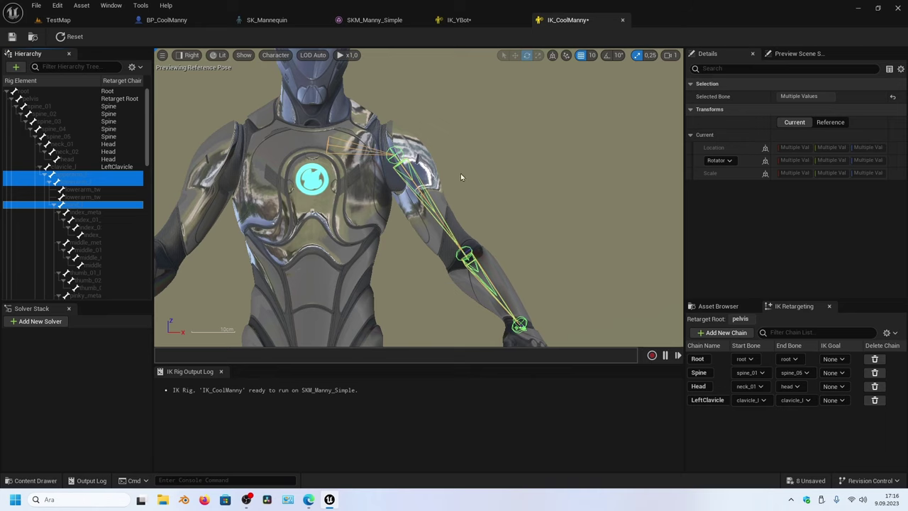
pyautogui.click(190, 54)
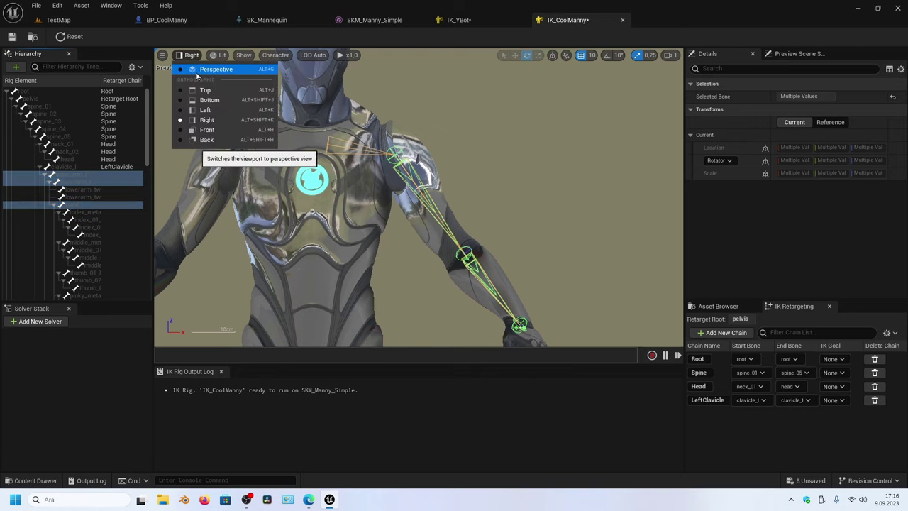
pyautogui.click(209, 67)
pyautogui.scroll(-5, 329, 191)
pyautogui.scroll(3, 329, 190)
pyautogui.moveTo(329, 190)
pyautogui.keyDown('alt'); pyautogui.mouseDown()
pyautogui.moveTo(383, 184)
pyautogui.moveTo(509, 205)
pyautogui.mouseUp(); pyautogui.keyUp('alt')
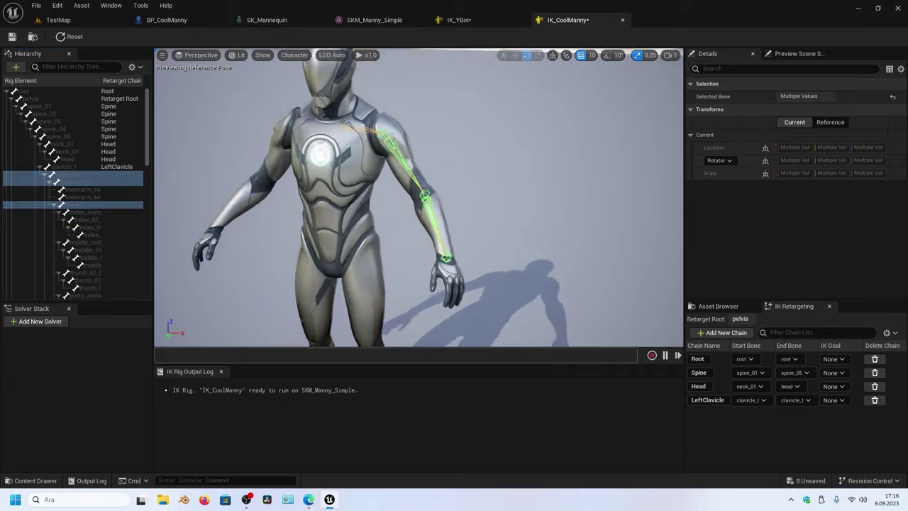
pyautogui.scroll(3, 494, 234)
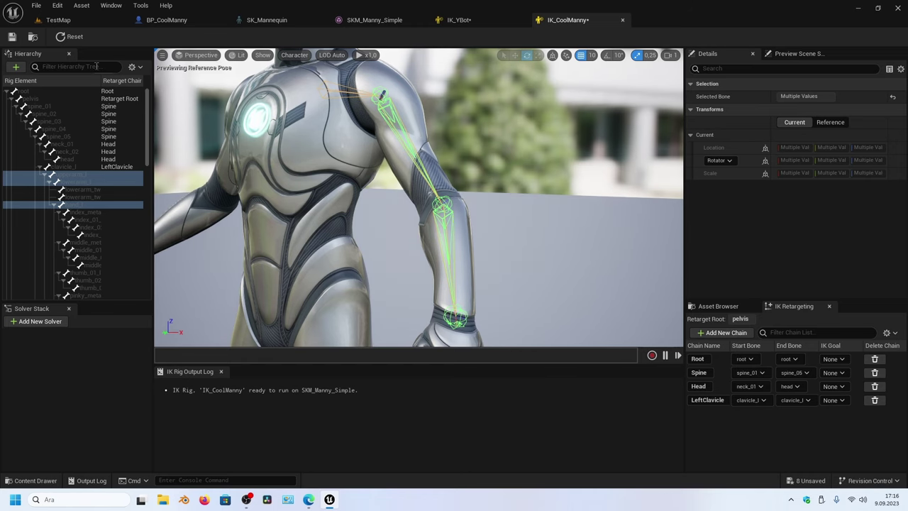
pyautogui.click(200, 54)
pyautogui.click(207, 119)
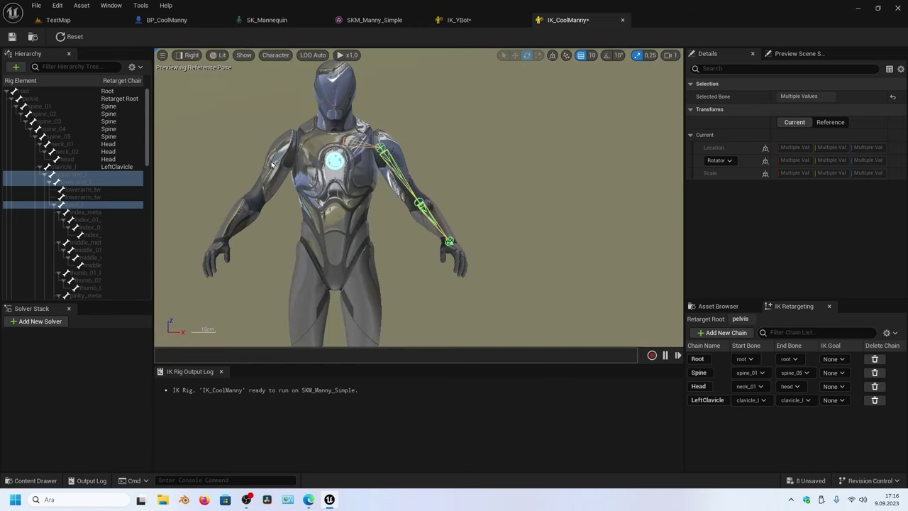
# Create the LeftArm chain from upperarm_l to hand_l
pyautogui.click(729, 333)
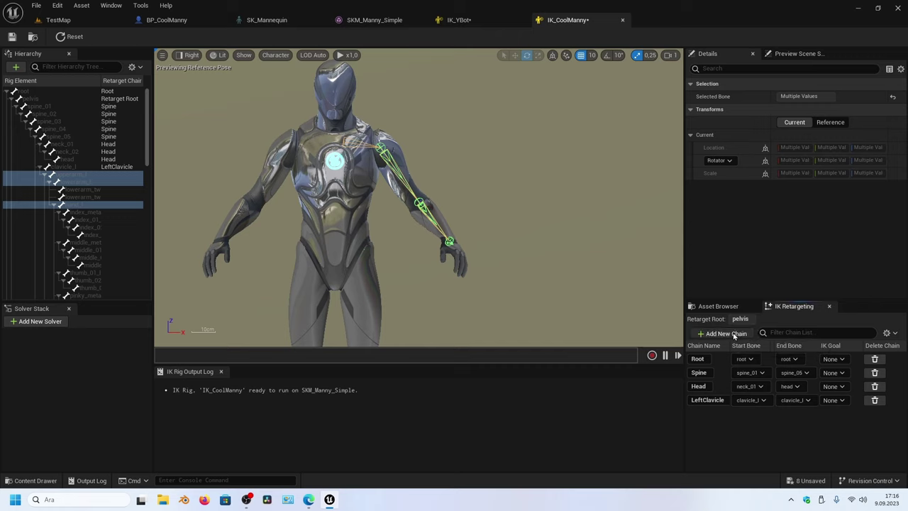
pyautogui.click(407, 275)
pyautogui.click(105, 219)
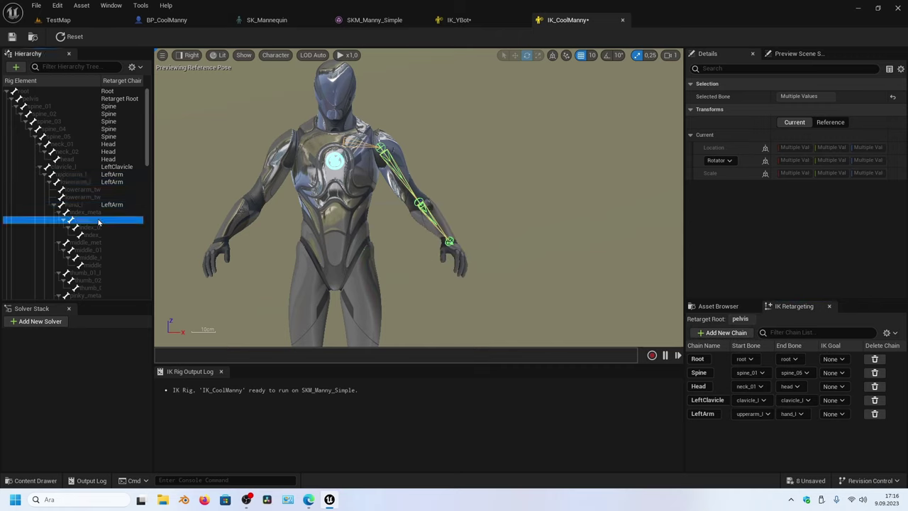
pyautogui.scroll(3, 399, 230)
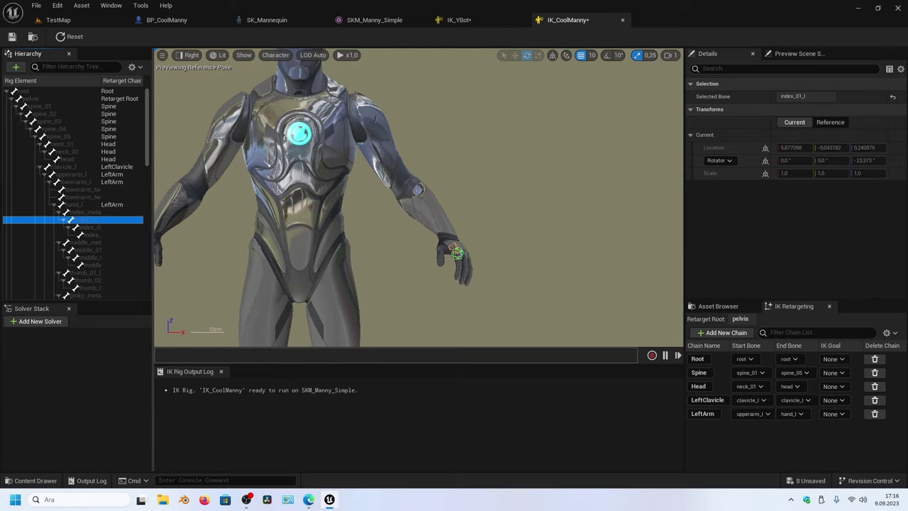
pyautogui.press('f')
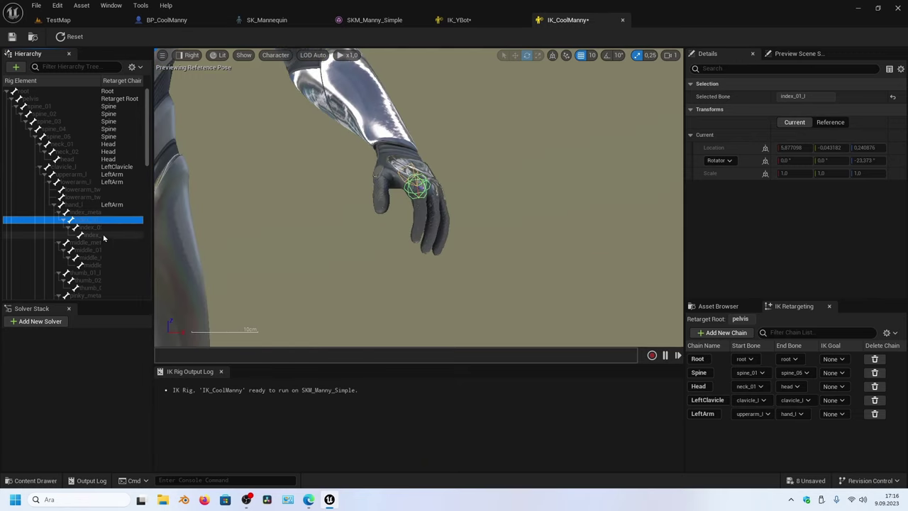
# Widen the hierarchy panel and add a LeftIndex chain from index_metacarpal_l to index_02_l
pyautogui.moveTo(152, 232); pyautogui.dragTo(201, 235)
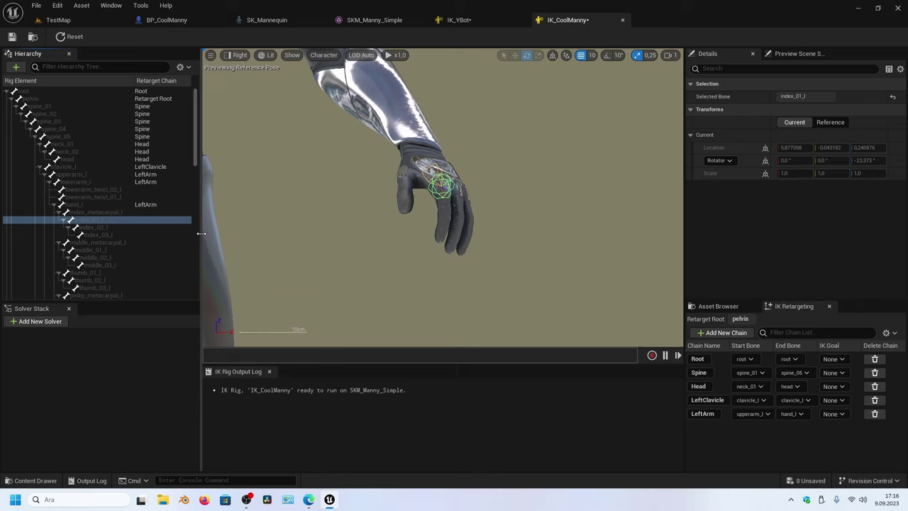
pyautogui.click(106, 213)
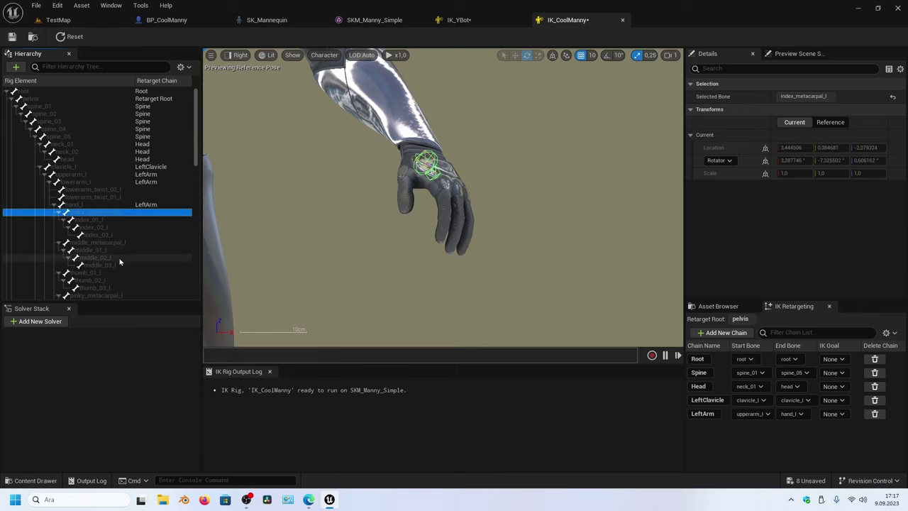
pyautogui.keyDown('ctrl'); pyautogui.click(97, 221); pyautogui.keyUp('ctrl')
pyautogui.keyDown('ctrl'); pyautogui.click(92, 228); pyautogui.keyUp('ctrl')
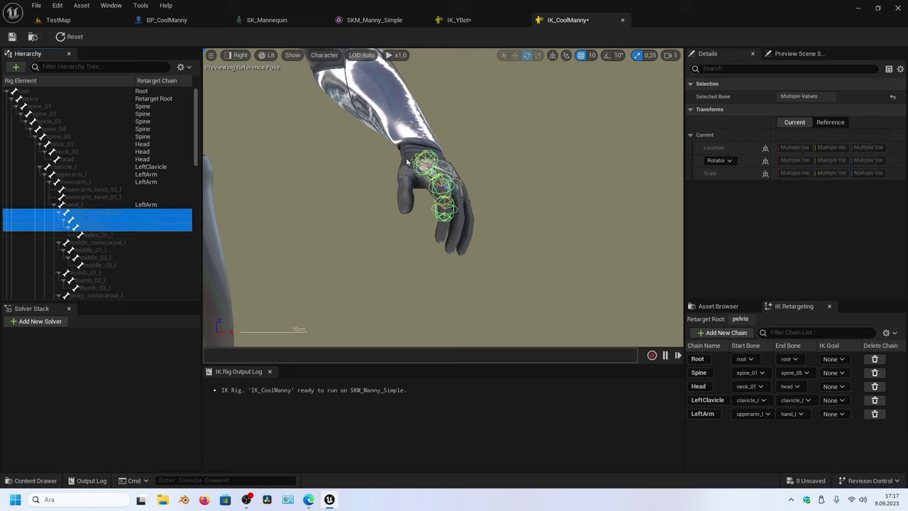
pyautogui.click(742, 333)
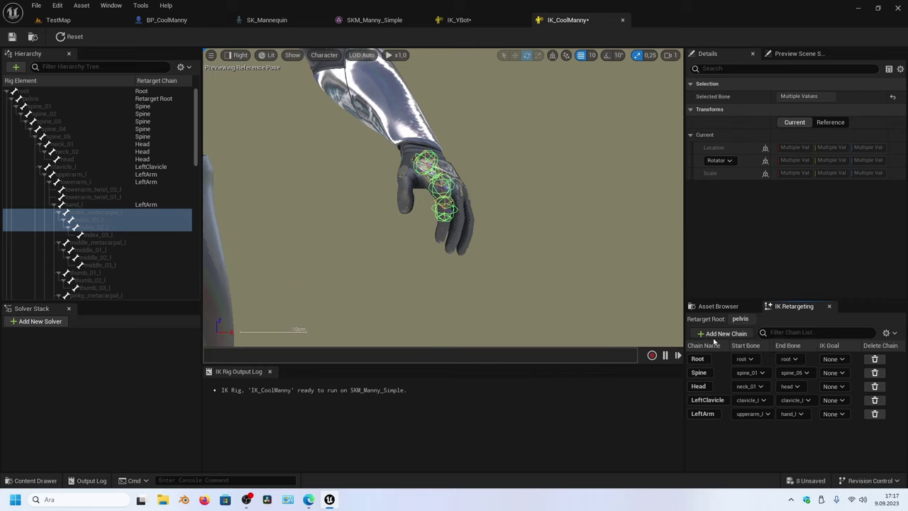
pyautogui.click(406, 274)
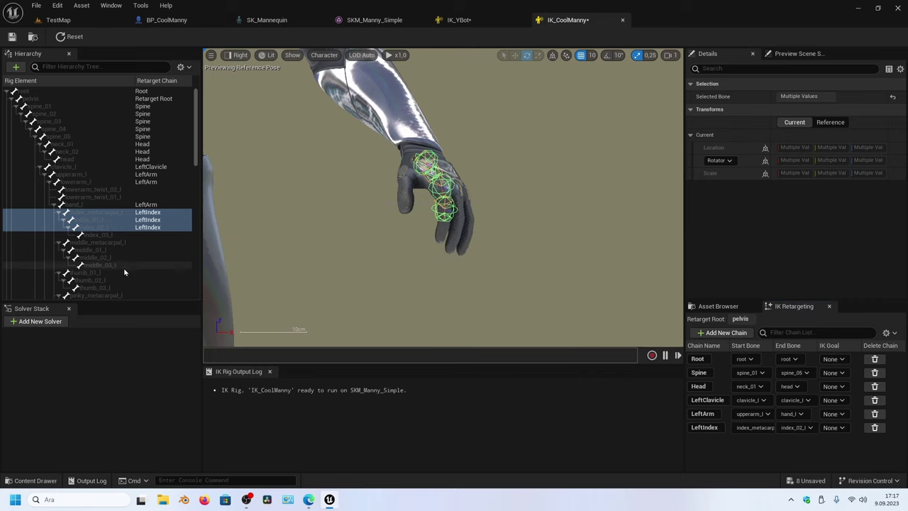
# Select index_01_l through index_03_l instead and delete the LeftIndex chain
pyautogui.click(108, 249)
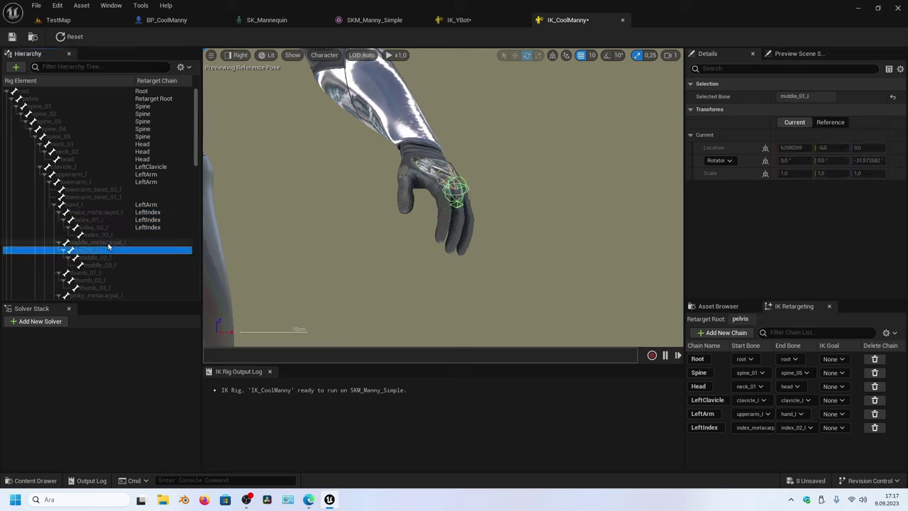
pyautogui.click(112, 222)
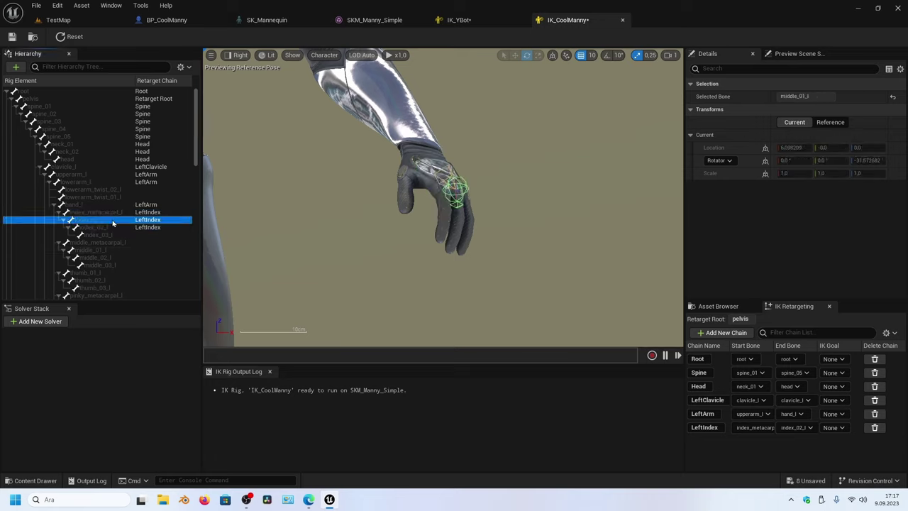
pyautogui.click(110, 228)
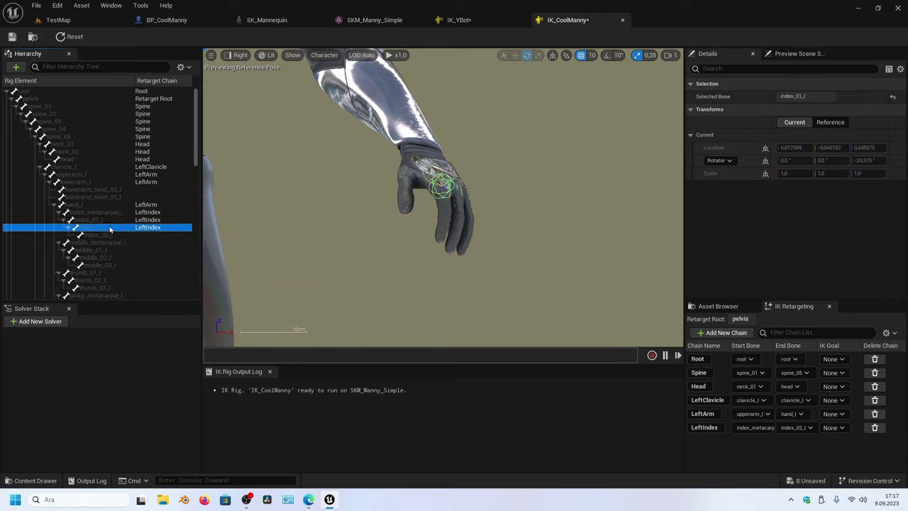
pyautogui.click(110, 220)
pyautogui.keyDown('ctrl'); pyautogui.click(110, 228); pyautogui.keyUp('ctrl')
pyautogui.keyDown('ctrl'); pyautogui.click(110, 235); pyautogui.keyUp('ctrl')
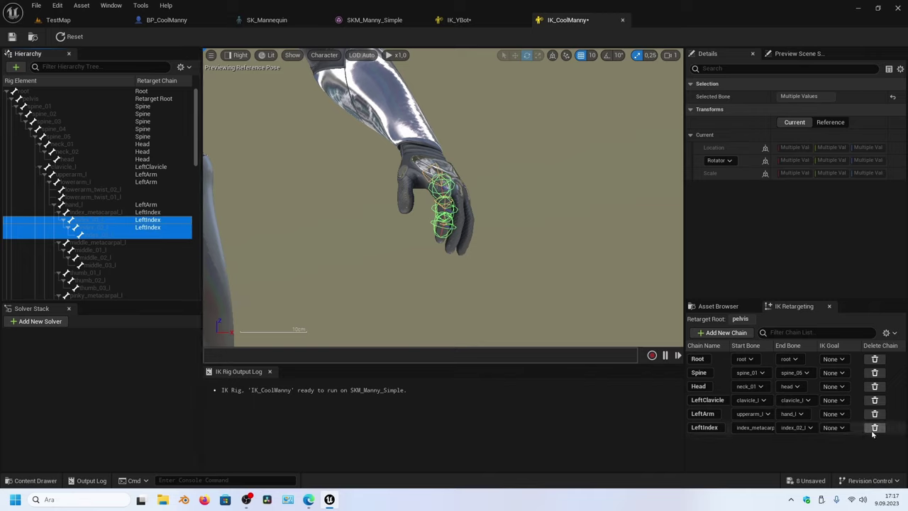
pyautogui.click(760, 443)
# Recreate the LeftIndex chain spanning index_01_l to index_03_l
pyautogui.click(128, 249)
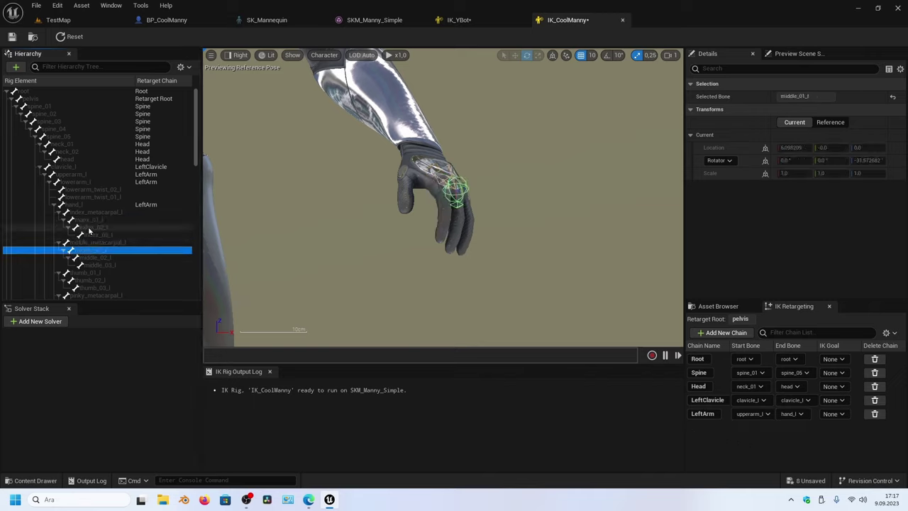
pyautogui.click(98, 214)
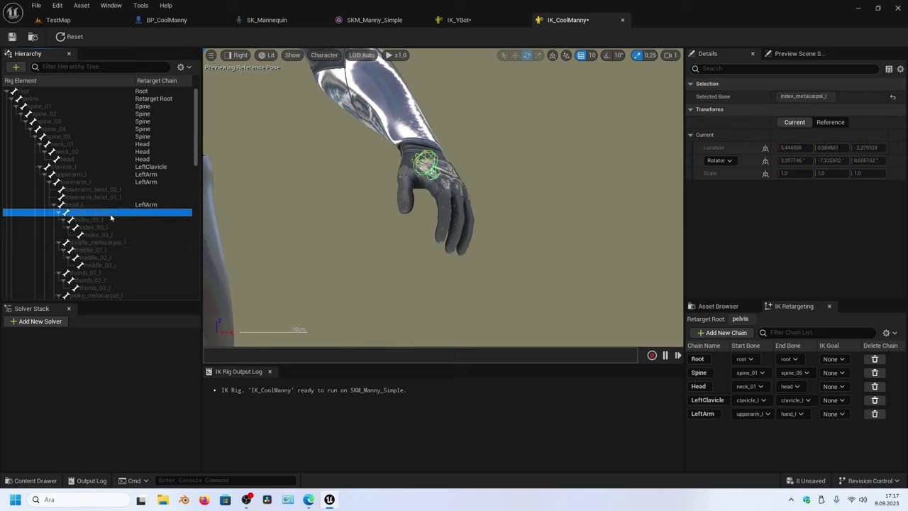
pyautogui.click(84, 220)
pyautogui.keyDown('shift'); pyautogui.click(98, 228); pyautogui.keyUp('shift')
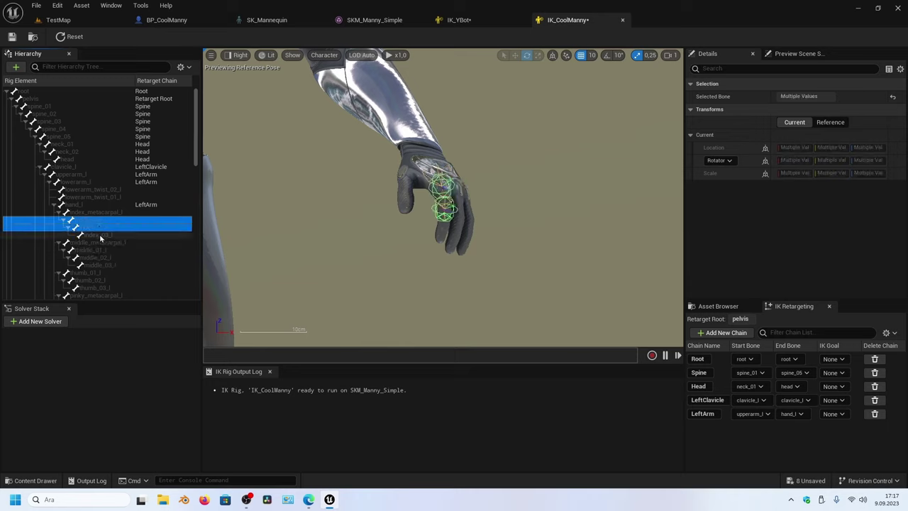
pyautogui.keyDown('shift'); pyautogui.click(101, 238); pyautogui.keyUp('shift')
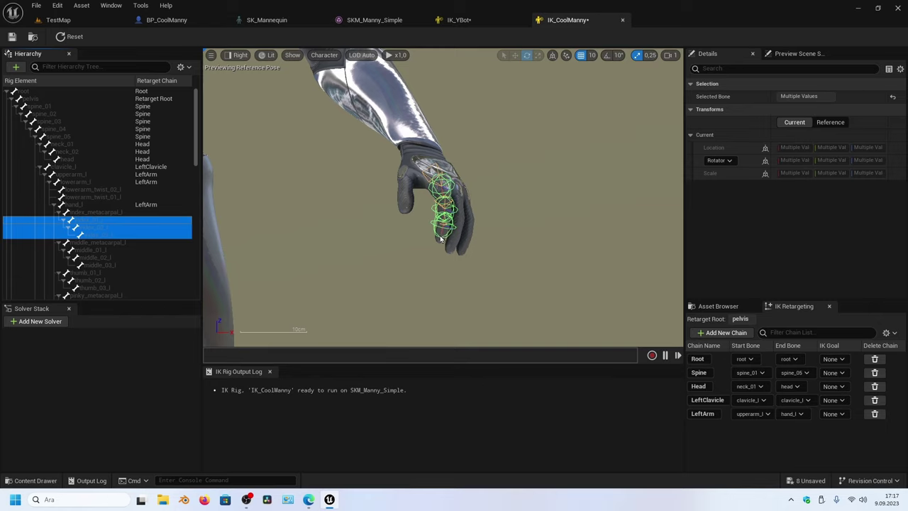
pyautogui.click(724, 333)
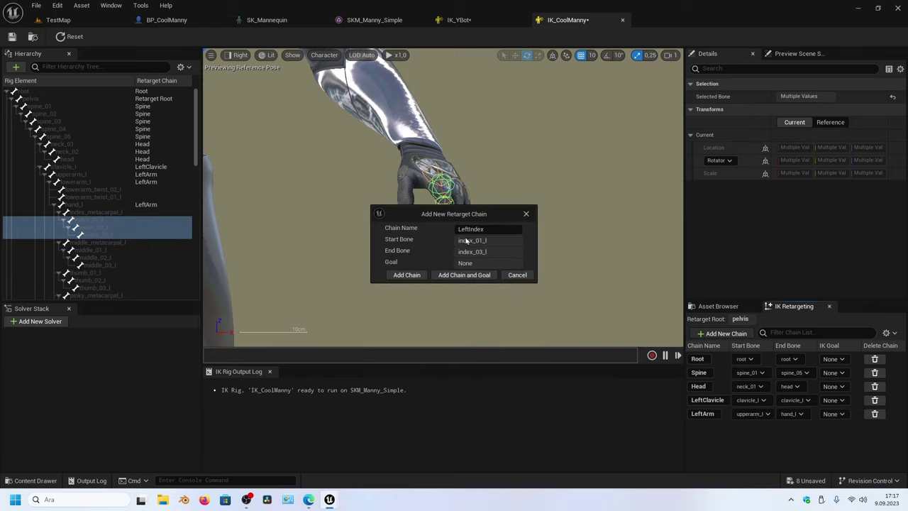
pyautogui.click(406, 274)
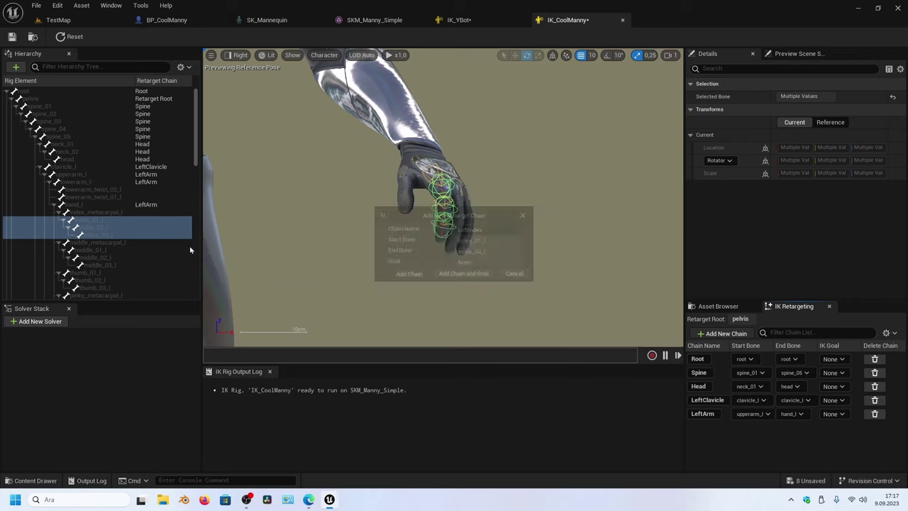
pyautogui.click(103, 249)
pyautogui.keyDown('shift'); pyautogui.click(110, 264); pyautogui.keyUp('shift')
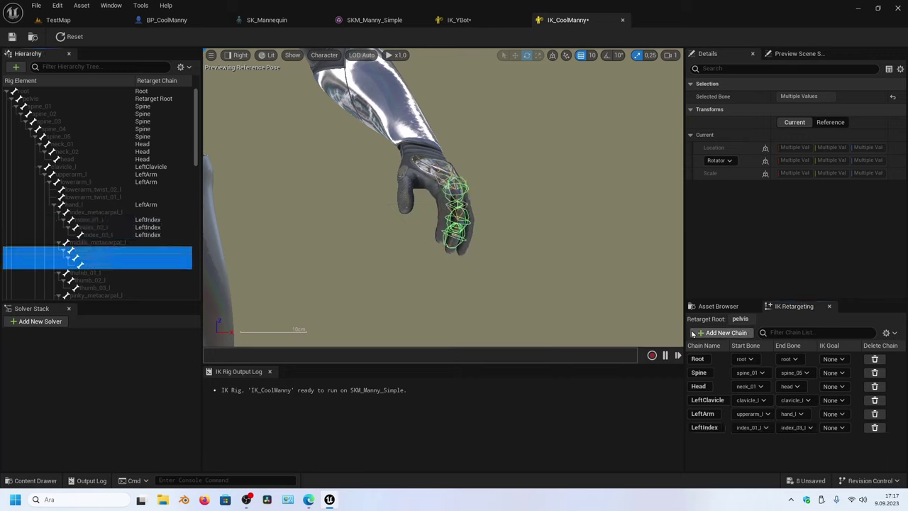
# Add LeftMiddle (middle_01_l–03_l) and LeftThumb (thumb_01_l–03_l) chains
pyautogui.click(695, 334)
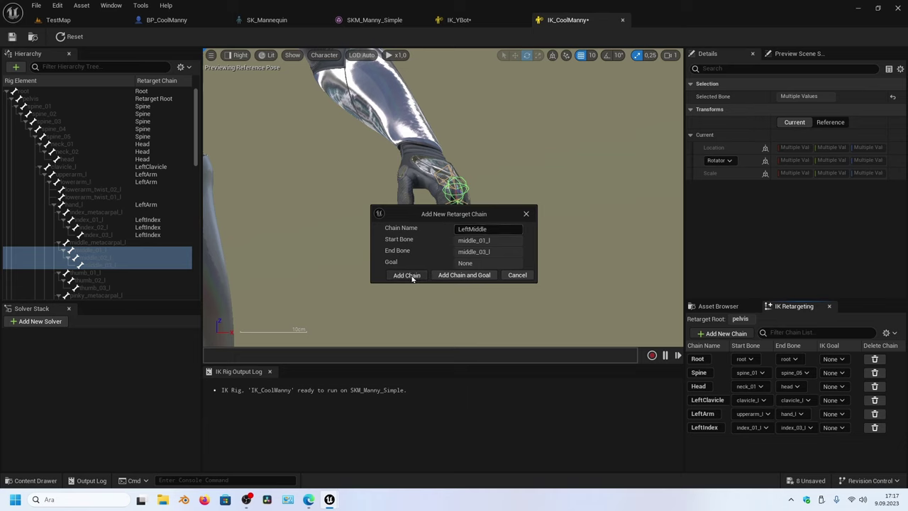
pyautogui.click(416, 275)
pyautogui.scroll(-3, 108, 241)
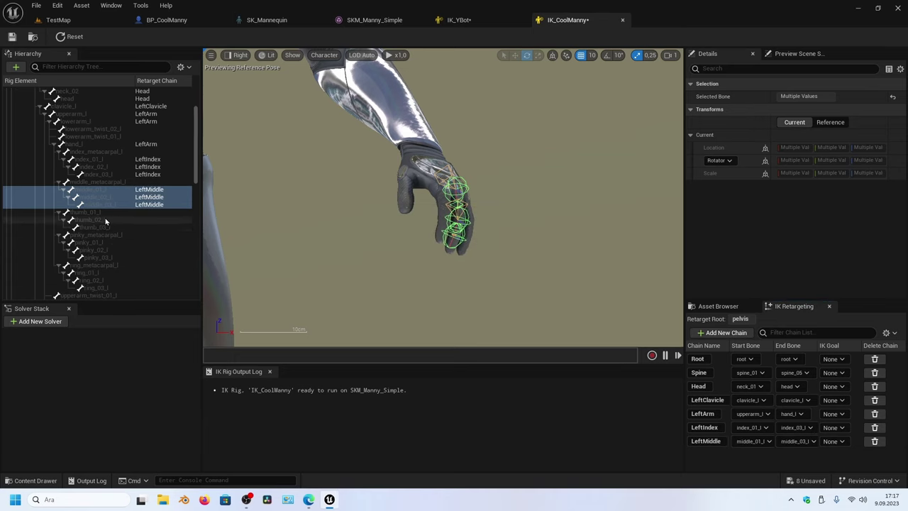
pyautogui.click(105, 212)
pyautogui.keyDown('shift'); pyautogui.click(108, 227); pyautogui.keyUp('shift')
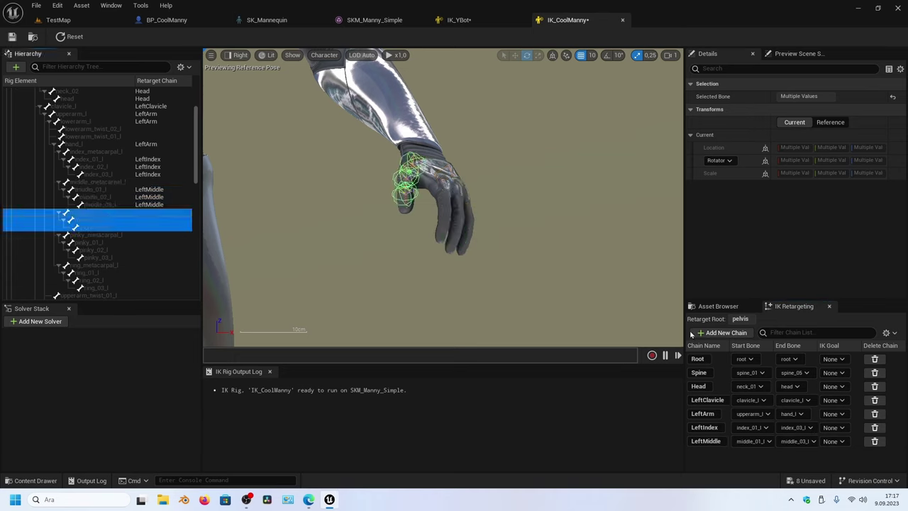
pyautogui.scroll(2, 392, 256)
pyautogui.scroll(2, 371, 238)
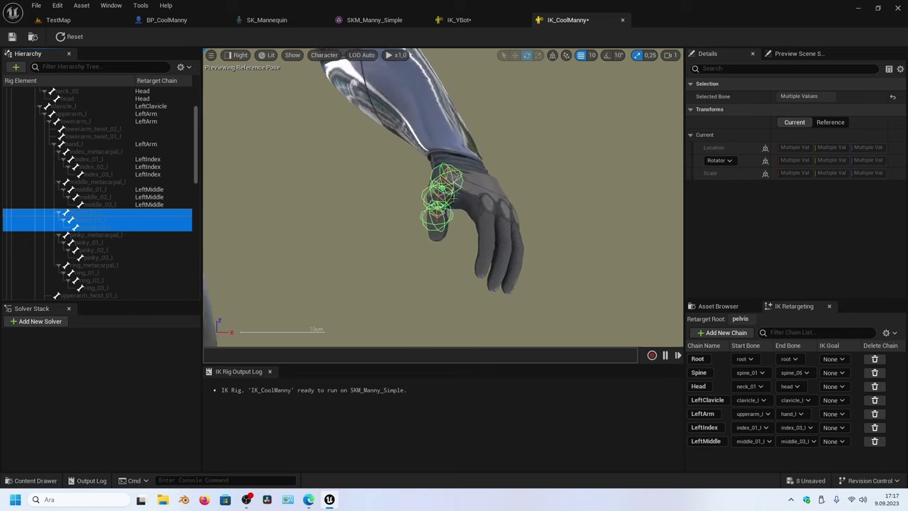
pyautogui.click(723, 332)
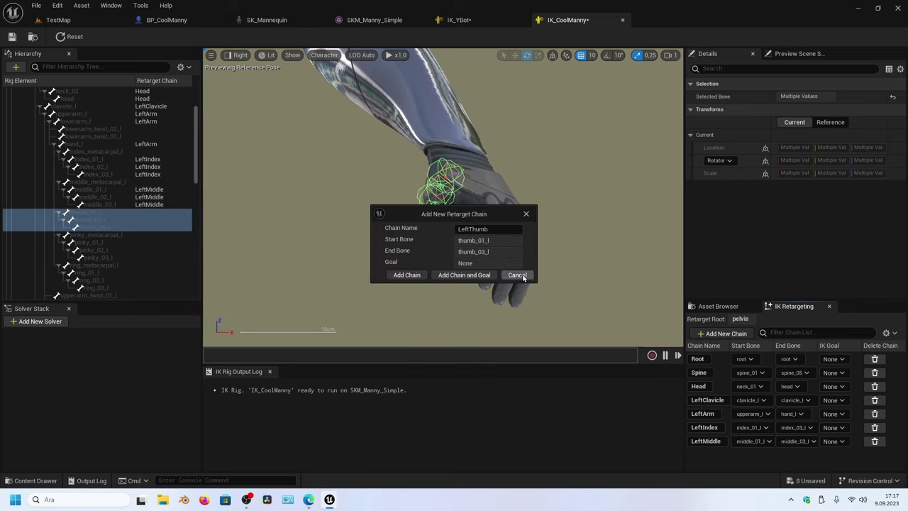
pyautogui.click(407, 275)
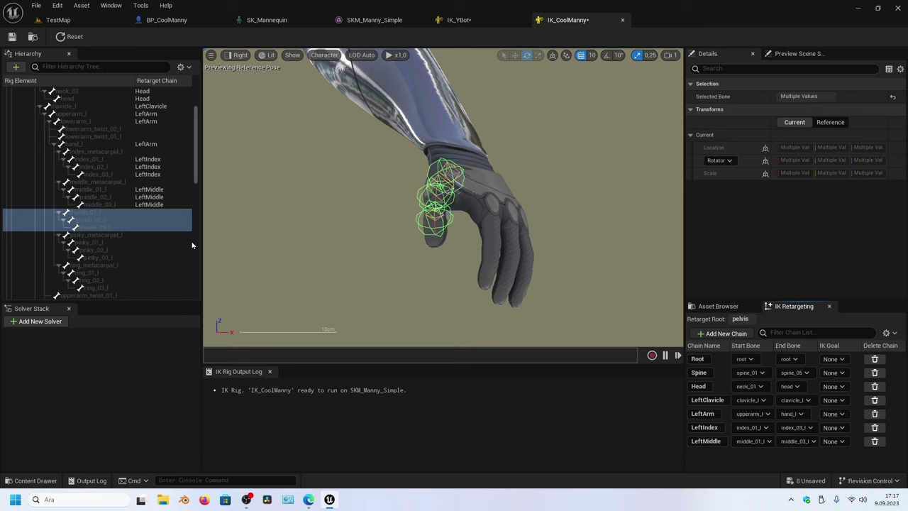
# Add LeftPinky (pinky_01_l–03_l) and LeftRing (ring_01_l–03_l) chains
pyautogui.click(116, 243)
pyautogui.keyDown('shift'); pyautogui.click(118, 257); pyautogui.keyUp('shift')
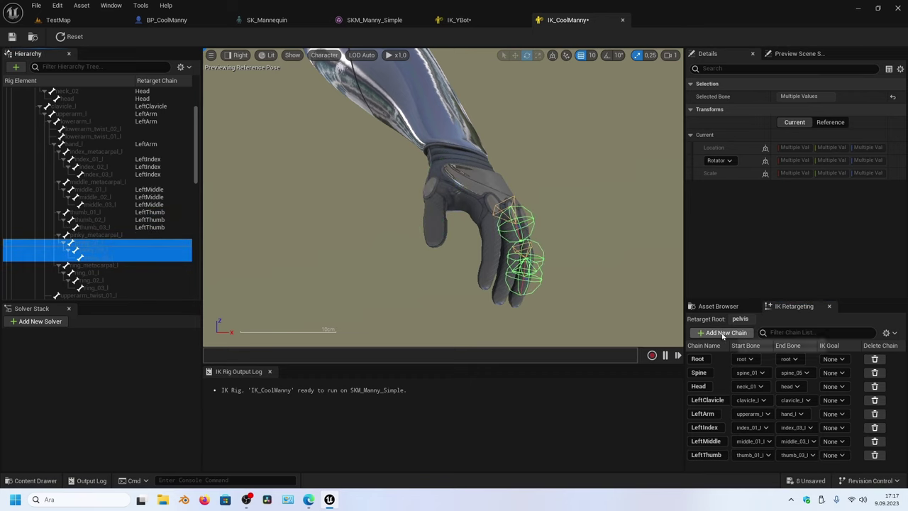
pyautogui.click(723, 334)
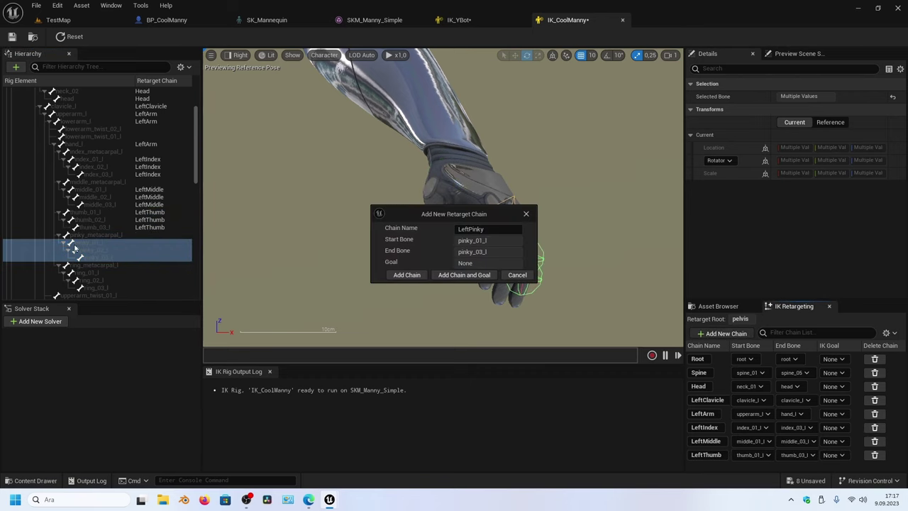
pyautogui.click(406, 275)
pyautogui.click(117, 273)
pyautogui.keyDown('shift'); pyautogui.click(120, 286); pyautogui.keyUp('shift')
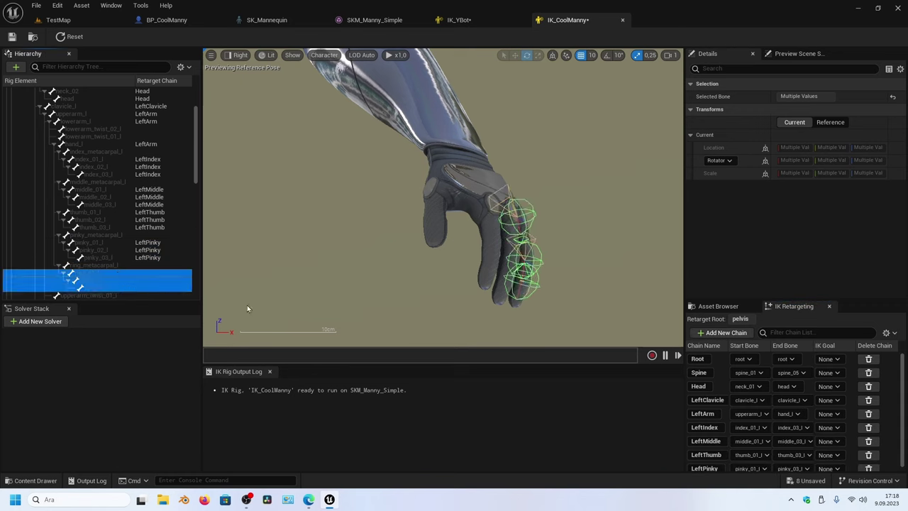
pyautogui.click(720, 333)
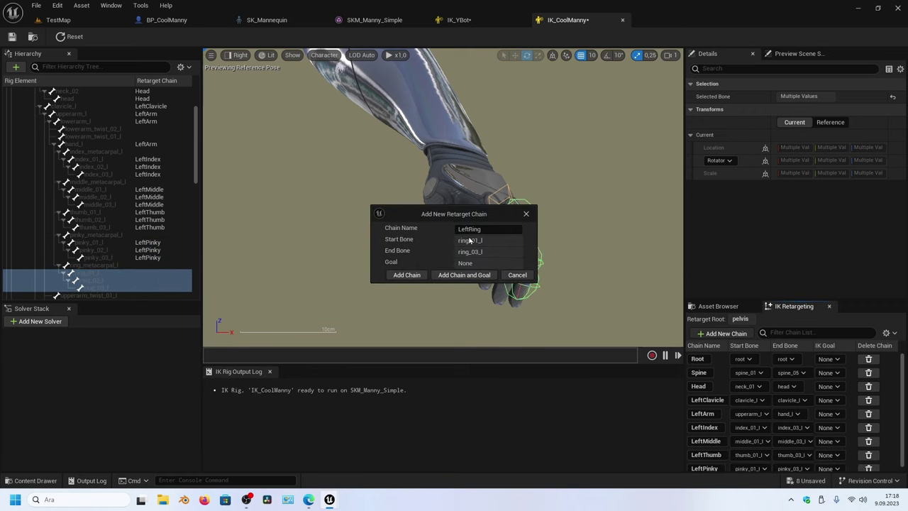
pyautogui.click(407, 274)
pyautogui.scroll(-3, 110, 239)
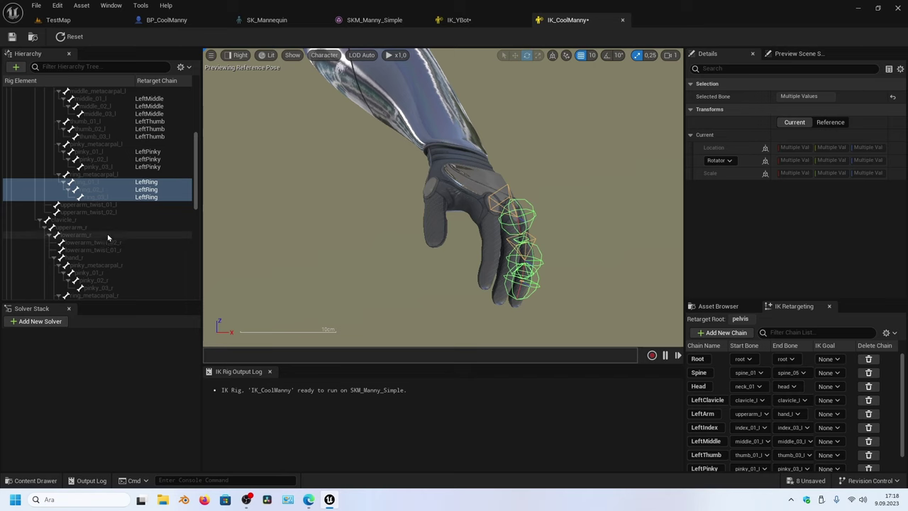
pyautogui.click(84, 220)
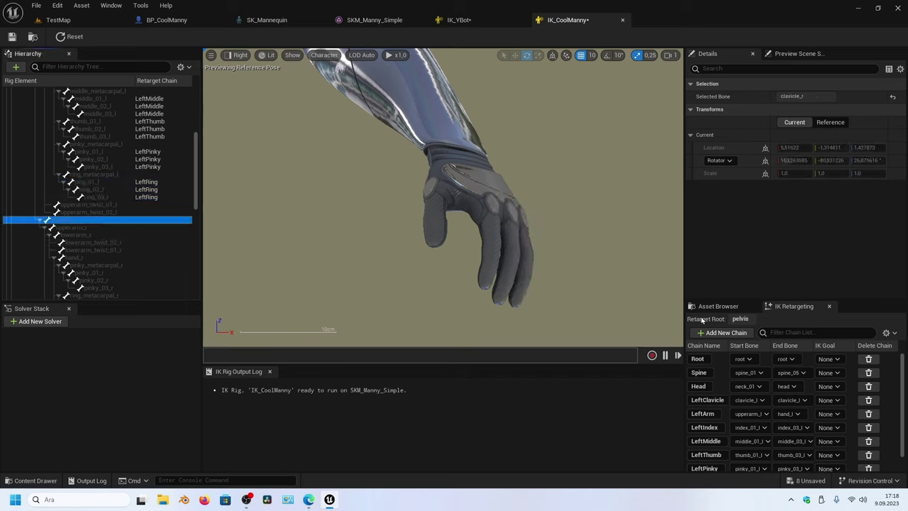
# Add the RightClavicle chain covering only clavicle_r
pyautogui.press('f')
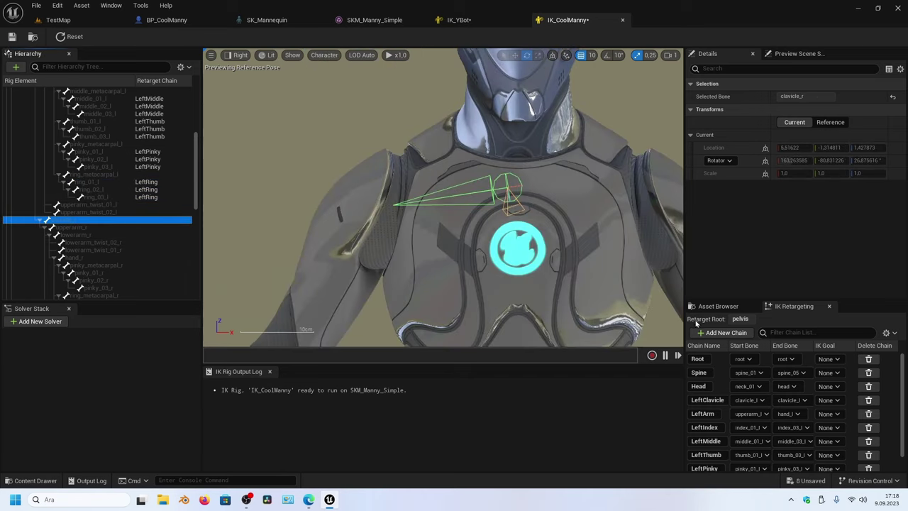
pyautogui.click(721, 332)
pyautogui.doubleClick(497, 229)
pyautogui.write('RightArm')
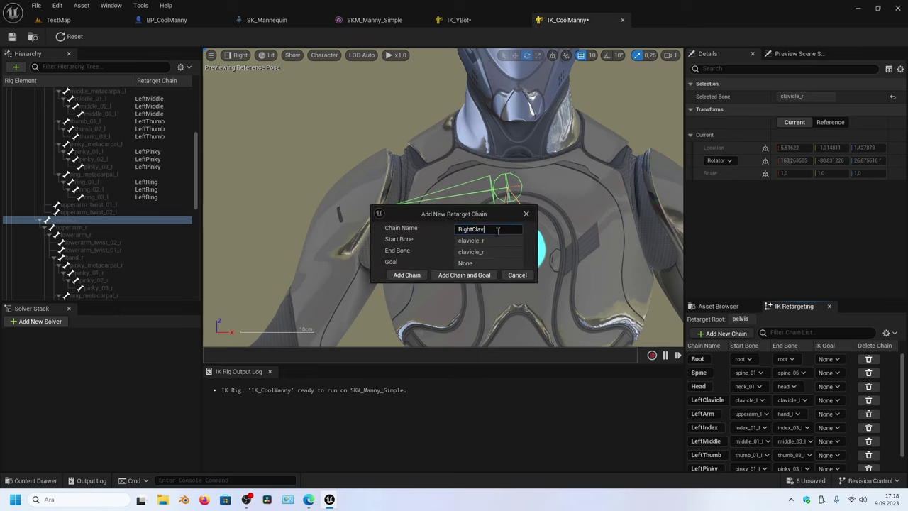
pyautogui.click(407, 276)
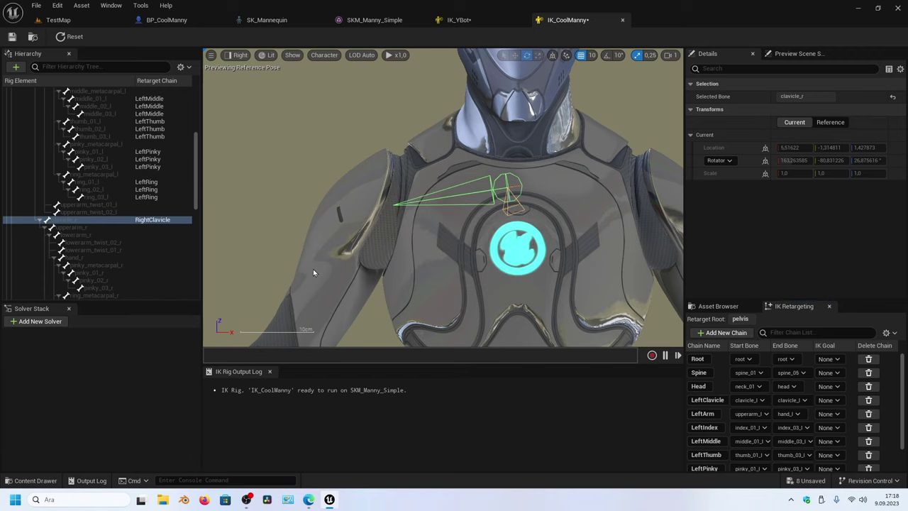
# Add the RightArm chain from upperarm_r down to hand_r
pyautogui.click(101, 227)
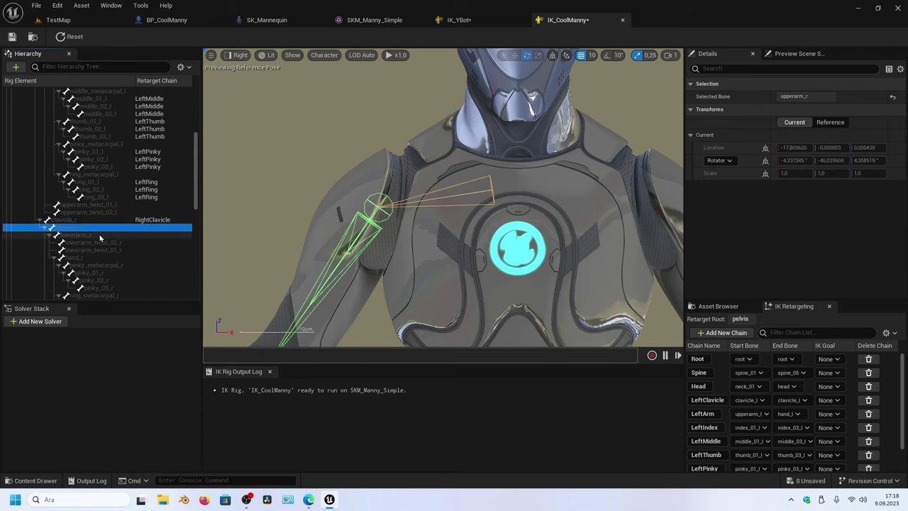
pyautogui.keyDown('ctrl'); pyautogui.click(86, 258); pyautogui.keyUp('ctrl')
pyautogui.scroll(-2, 333, 256)
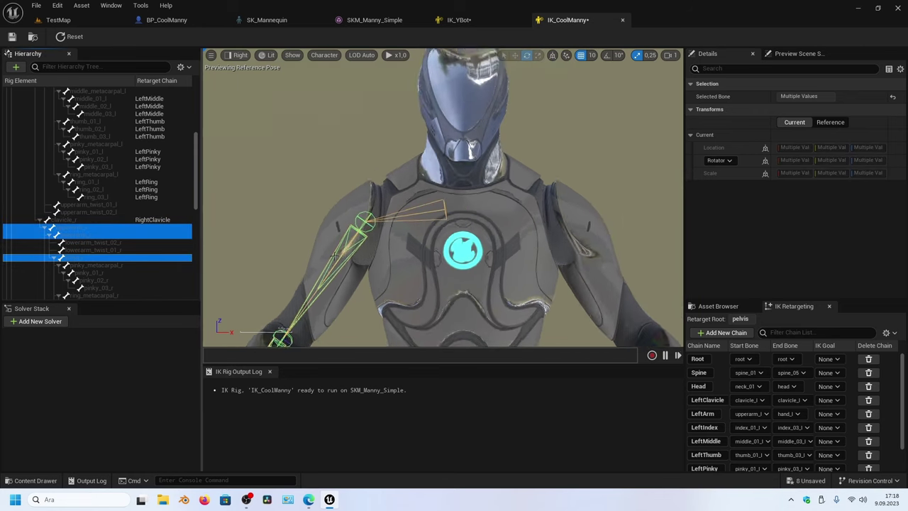
pyautogui.scroll(-2, 334, 256)
pyautogui.press('f')
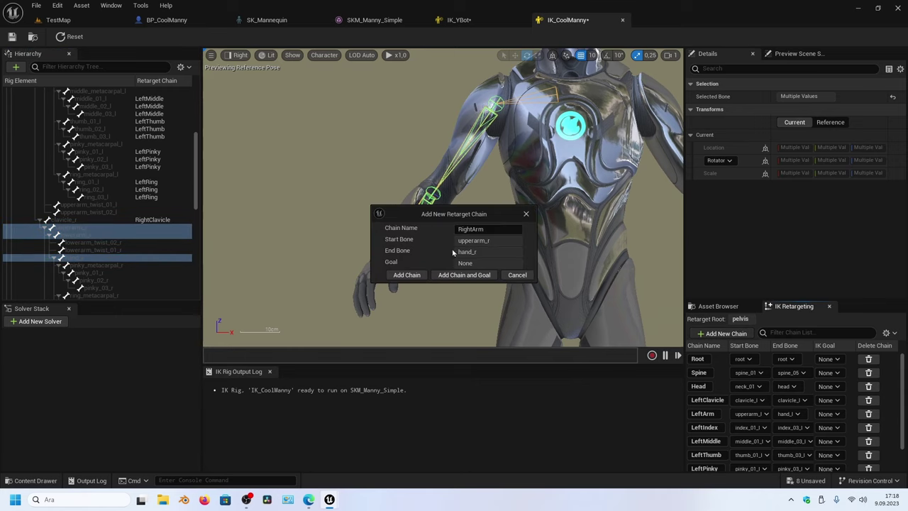
pyautogui.click(406, 276)
pyautogui.scroll(-2, 112, 206)
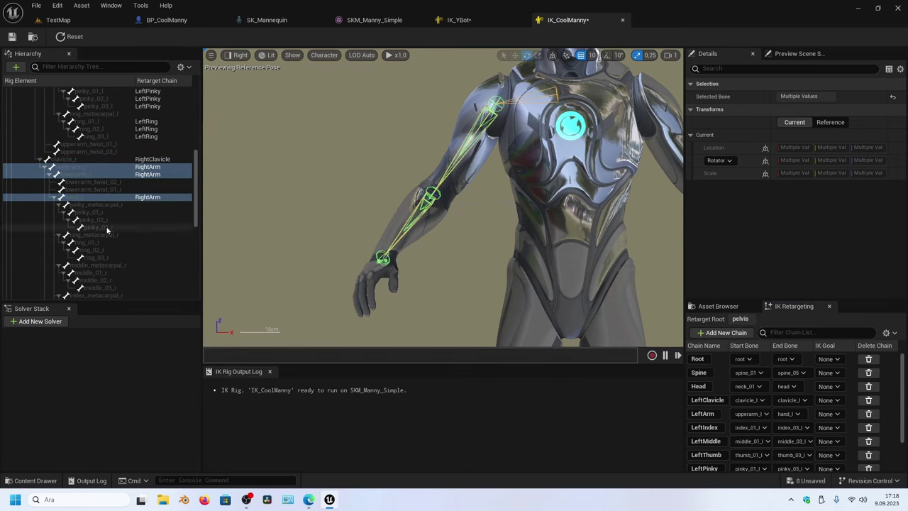
# Add RightPinky and RightRing chains from pinky_01_r–03_r and ring_01_r–03_r
pyautogui.click(112, 212)
pyautogui.keyDown('shift'); pyautogui.click(112, 228); pyautogui.keyUp('shift')
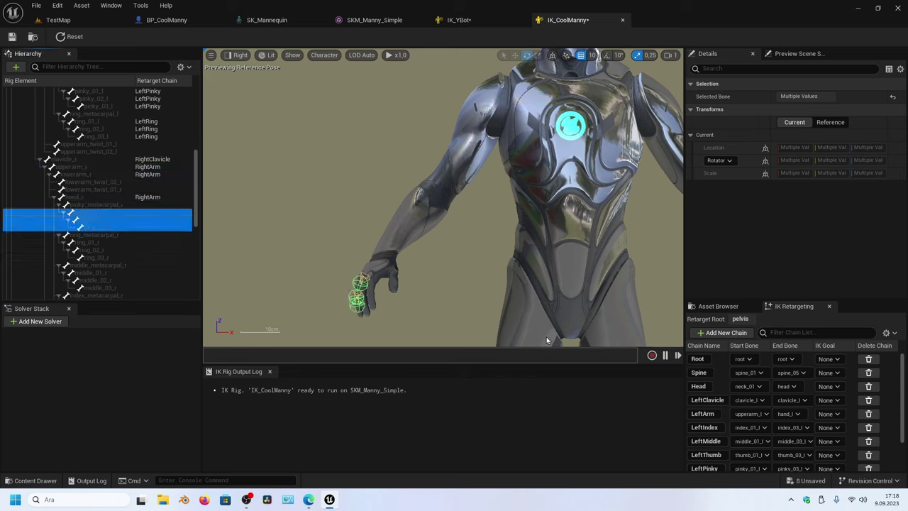
pyautogui.click(724, 332)
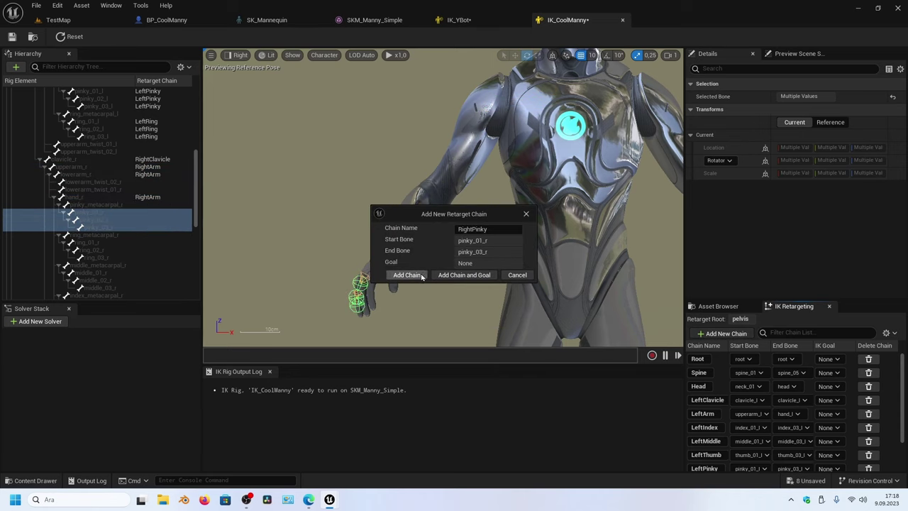
pyautogui.click(422, 276)
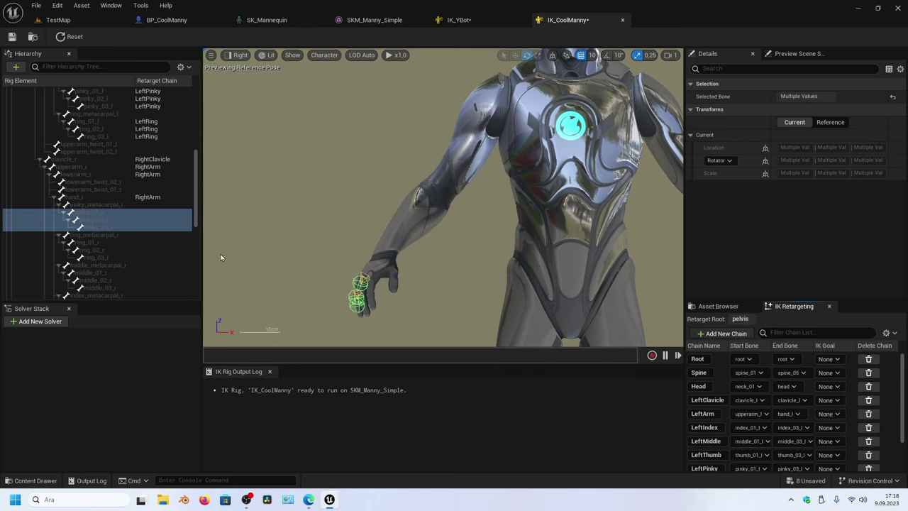
pyautogui.click(109, 244)
pyautogui.keyDown('shift'); pyautogui.click(109, 258); pyautogui.keyUp('shift')
pyautogui.click(706, 334)
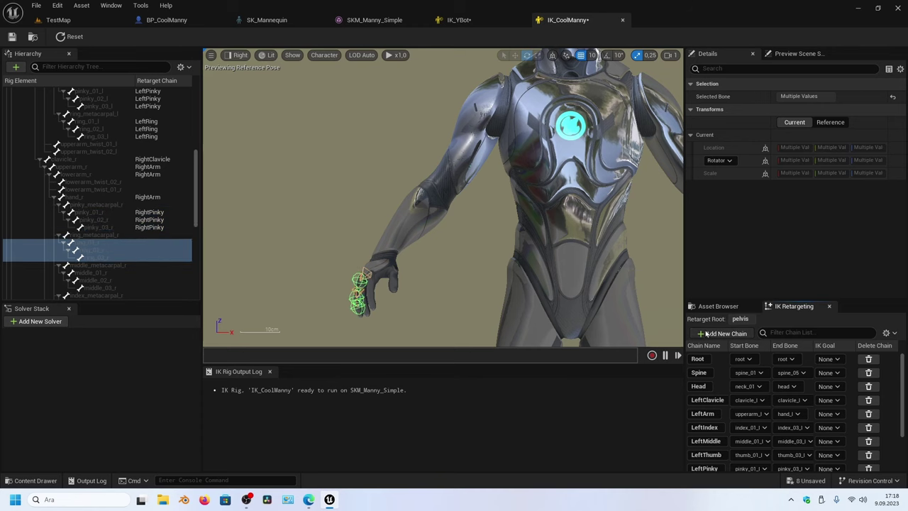
pyautogui.click(415, 278)
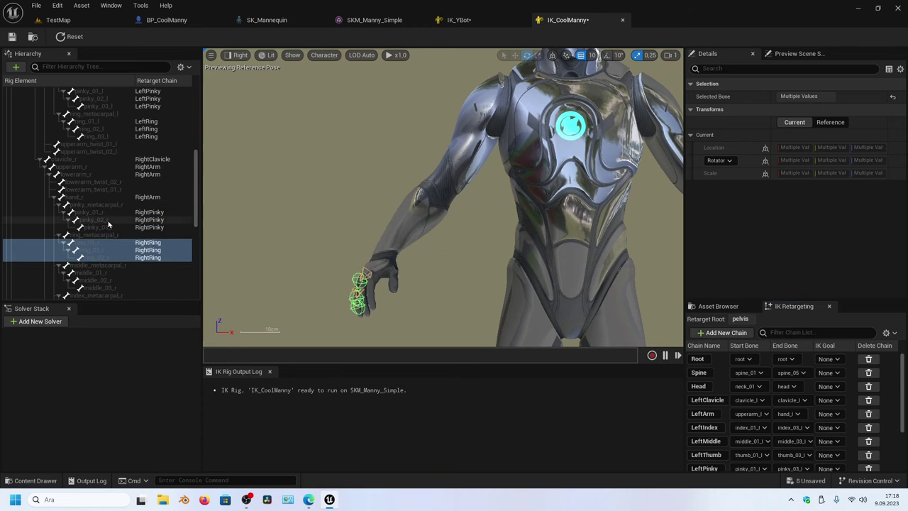
# Add RightMiddle and RightIndex chains covering middle_01_r–03_r and index_01_r–03_r
pyautogui.scroll(-2, 110, 226)
pyautogui.click(109, 227)
pyautogui.keyDown('shift'); pyautogui.click(113, 244); pyautogui.keyUp('shift')
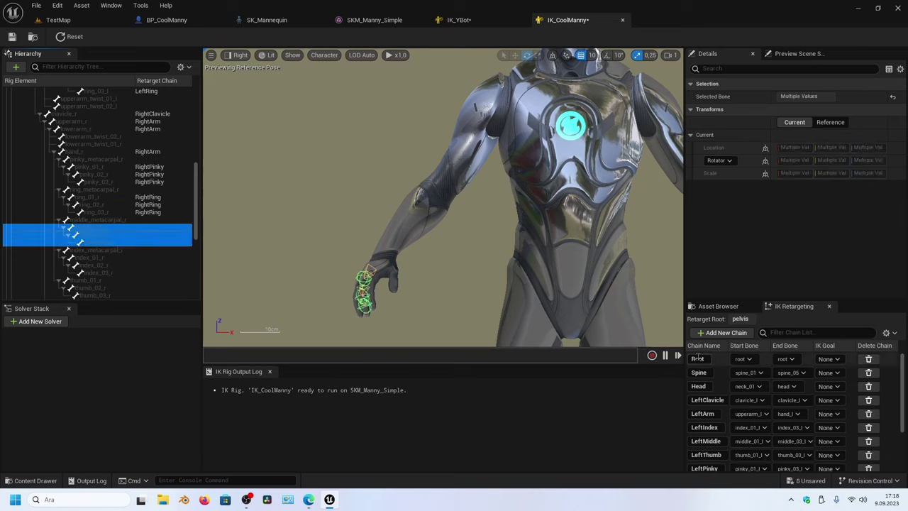
pyautogui.click(723, 333)
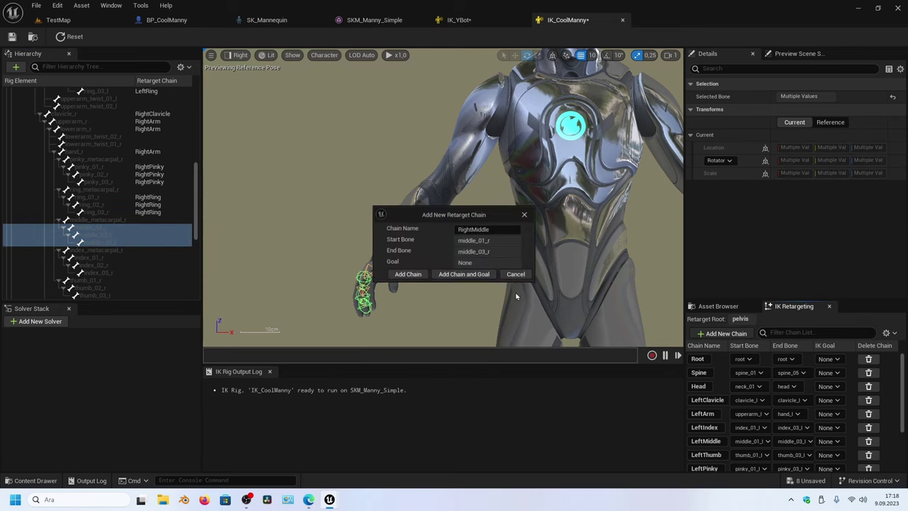
pyautogui.click(408, 277)
pyautogui.click(112, 259)
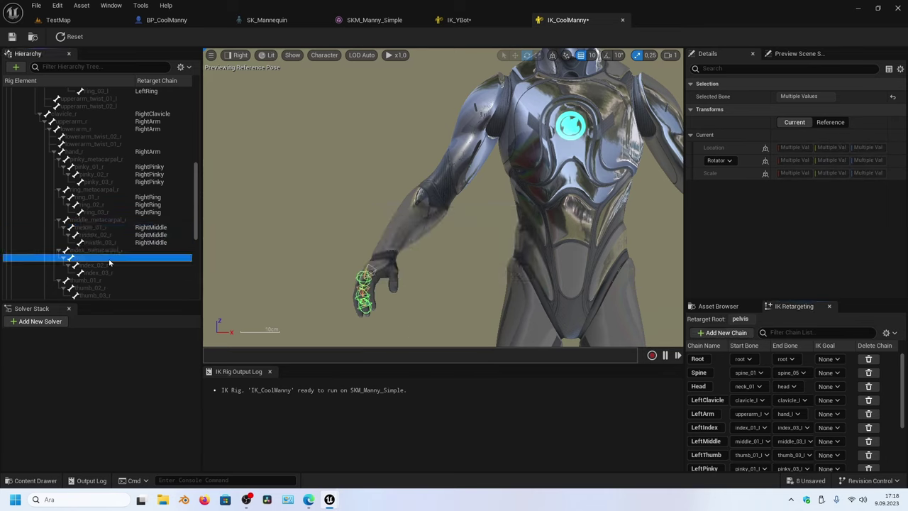
pyautogui.keyDown('shift'); pyautogui.click(111, 274); pyautogui.keyUp('shift')
pyautogui.click(730, 333)
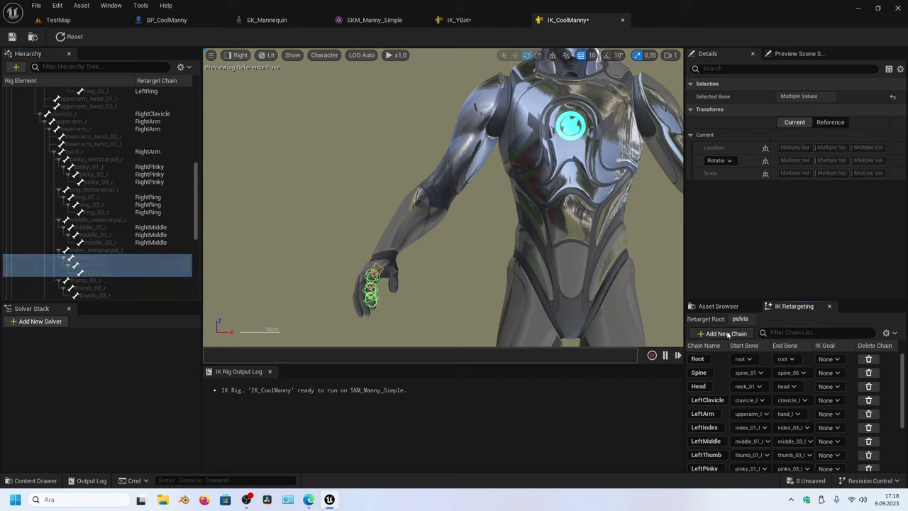
pyautogui.click(389, 277)
# Add a RightThumb chain spanning thumb_01_r to thumb_03_r
pyautogui.scroll(-1, 106, 241)
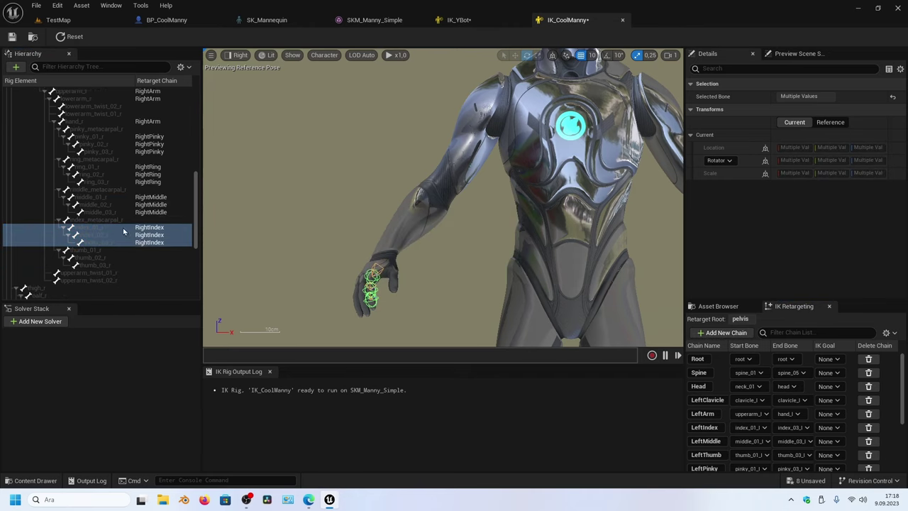
pyautogui.scroll(-2, 117, 239)
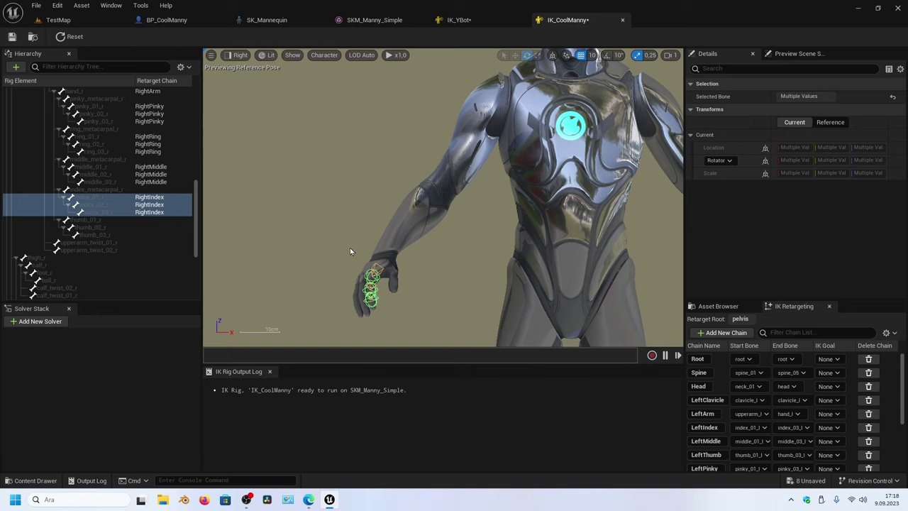
pyautogui.click(105, 220)
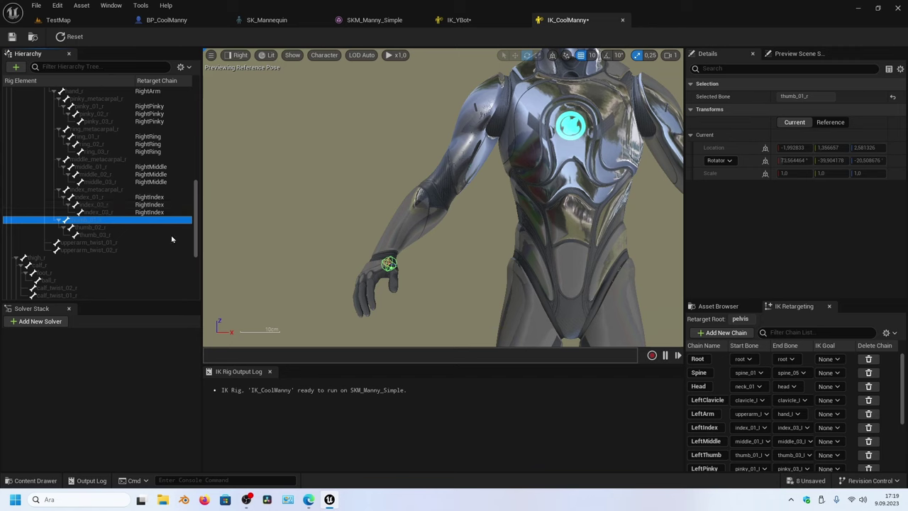
pyautogui.scroll(-3, 757, 444)
pyautogui.scroll(-2, 757, 445)
pyautogui.scroll(-1, 757, 445)
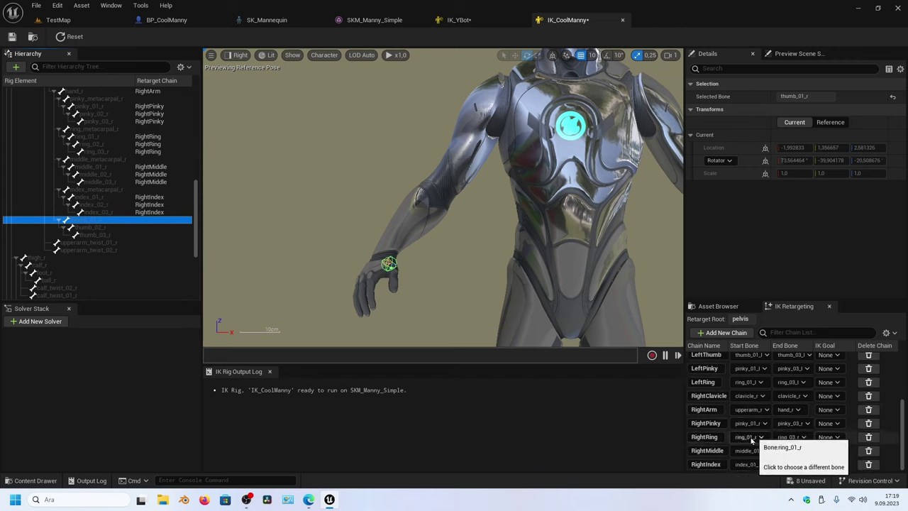
pyautogui.keyDown('shift'); pyautogui.click(101, 228); pyautogui.keyUp('shift')
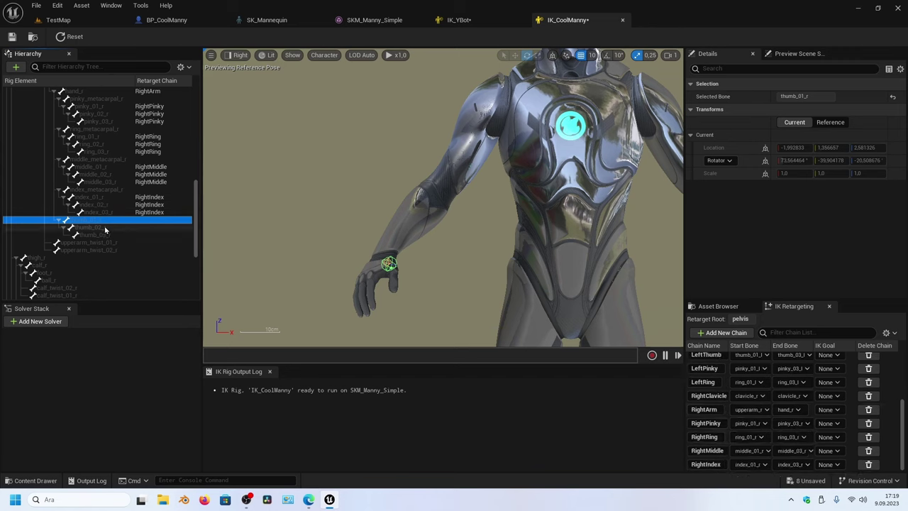
pyautogui.keyDown('shift'); pyautogui.click(116, 238); pyautogui.keyUp('shift')
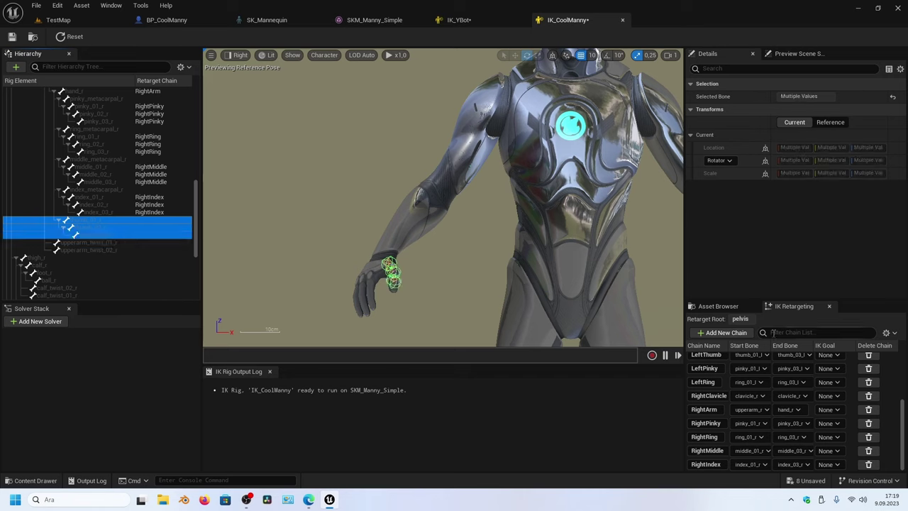
pyautogui.click(724, 333)
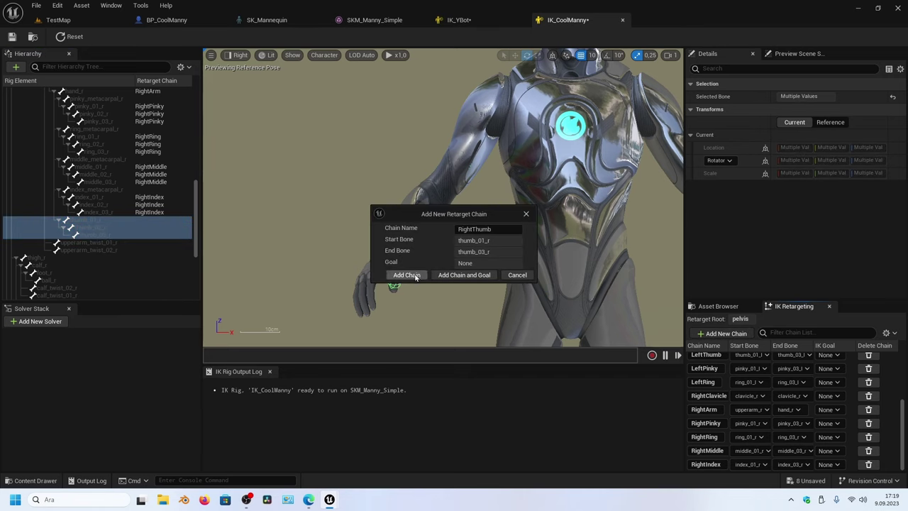
pyautogui.click(416, 276)
pyautogui.scroll(-2, 85, 213)
# Create a RightLeg chain from thigh_r to foot_r after checking it from left, bottom and front views
pyautogui.click(58, 213)
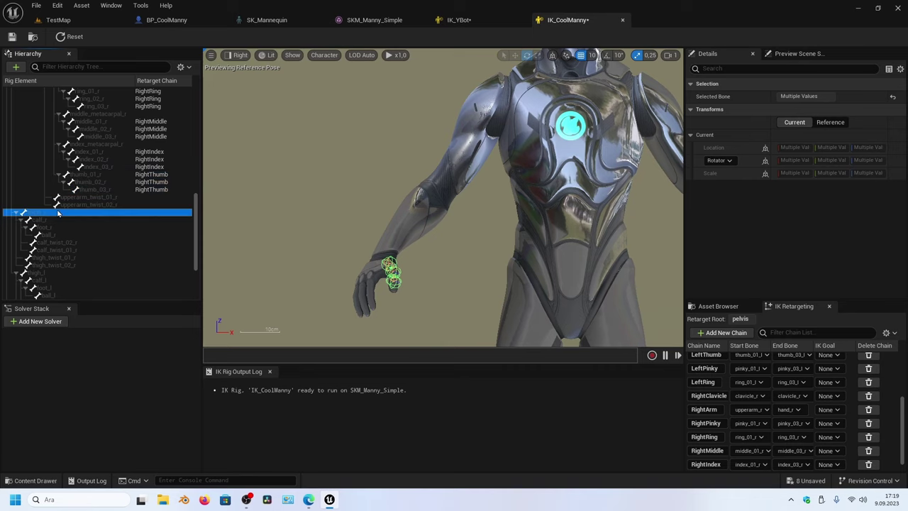
pyautogui.keyDown('shift'); pyautogui.click(57, 228); pyautogui.keyUp('shift')
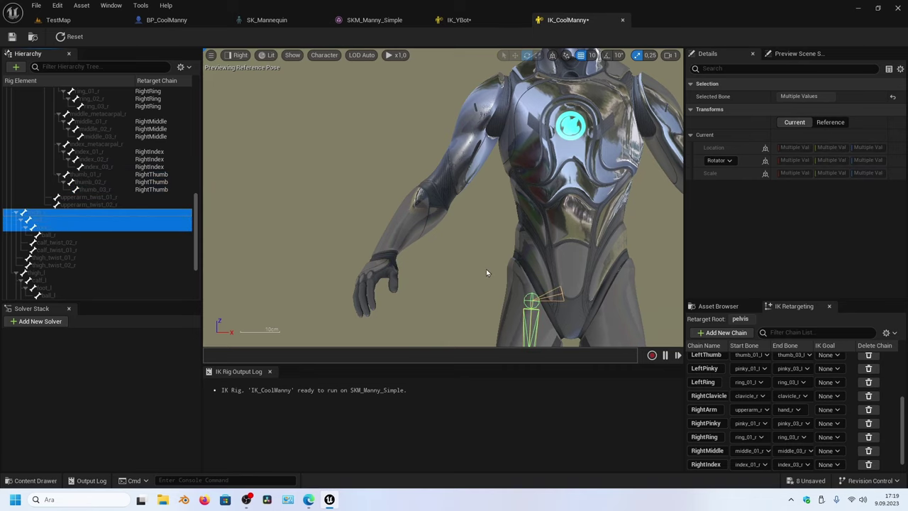
pyautogui.press('f')
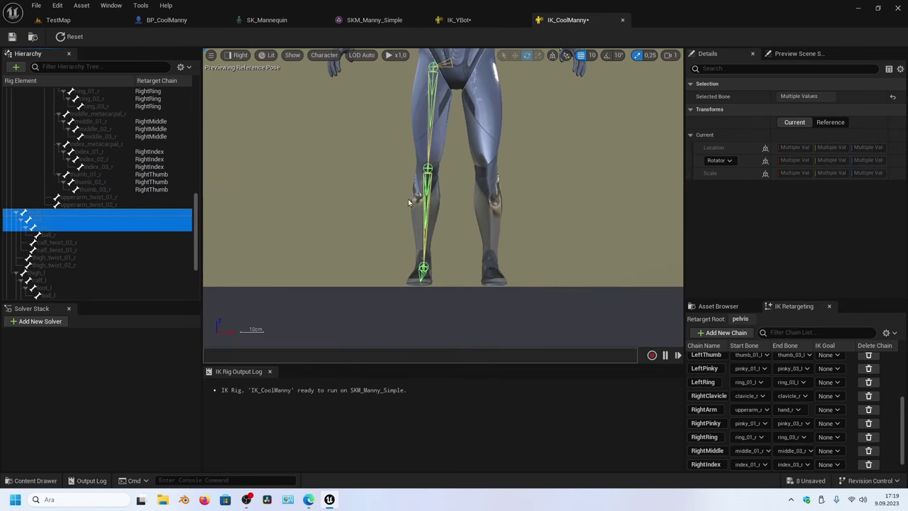
pyautogui.click(242, 57)
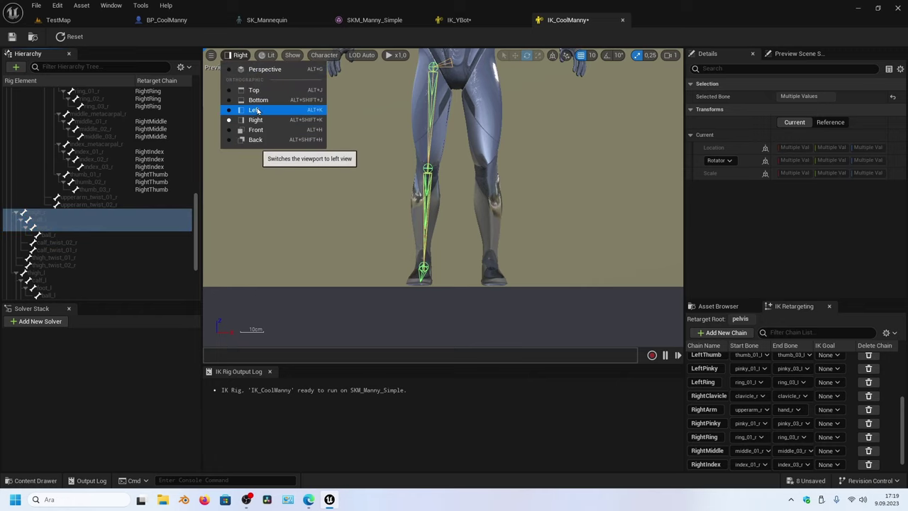
pyautogui.click(255, 110)
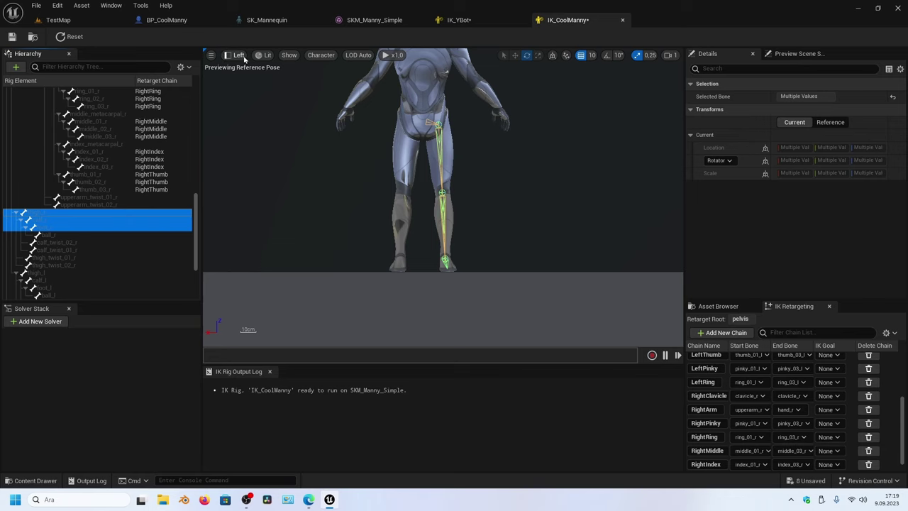
pyautogui.click(241, 55)
pyautogui.click(258, 100)
pyautogui.click(241, 55)
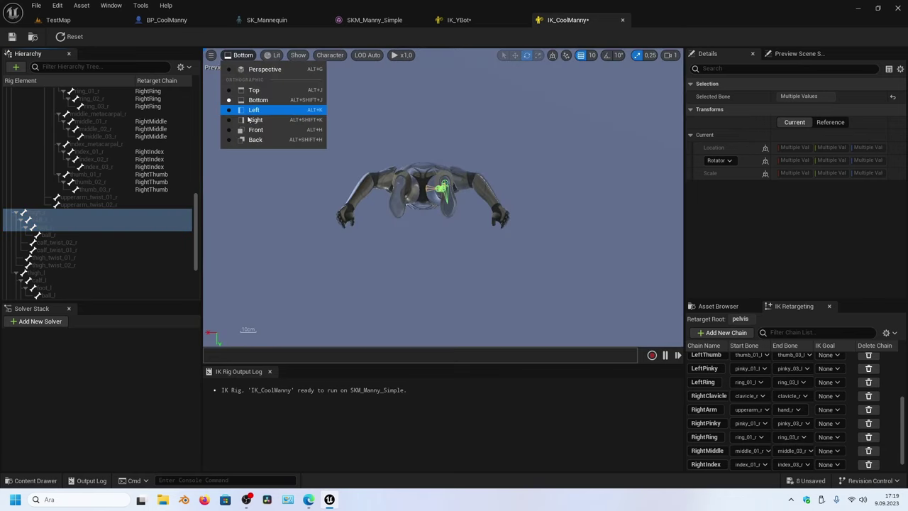
pyautogui.click(255, 130)
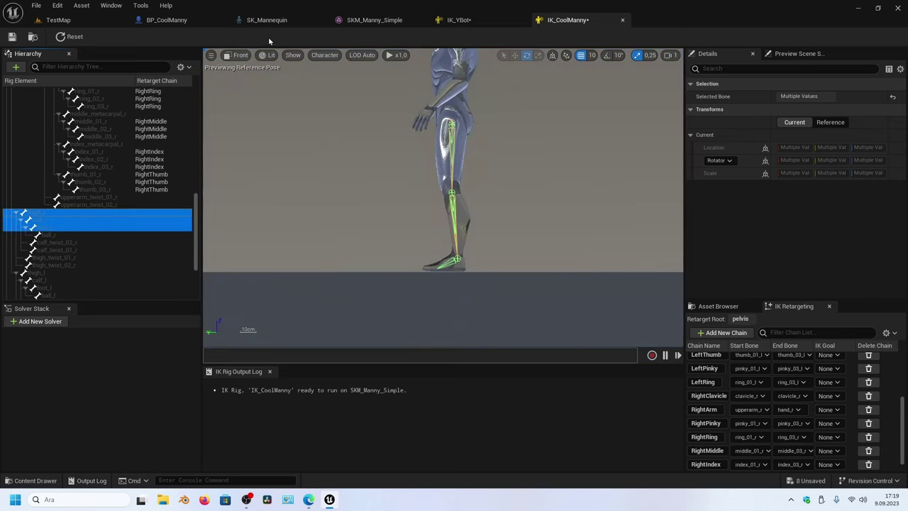
pyautogui.click(241, 56)
pyautogui.click(254, 120)
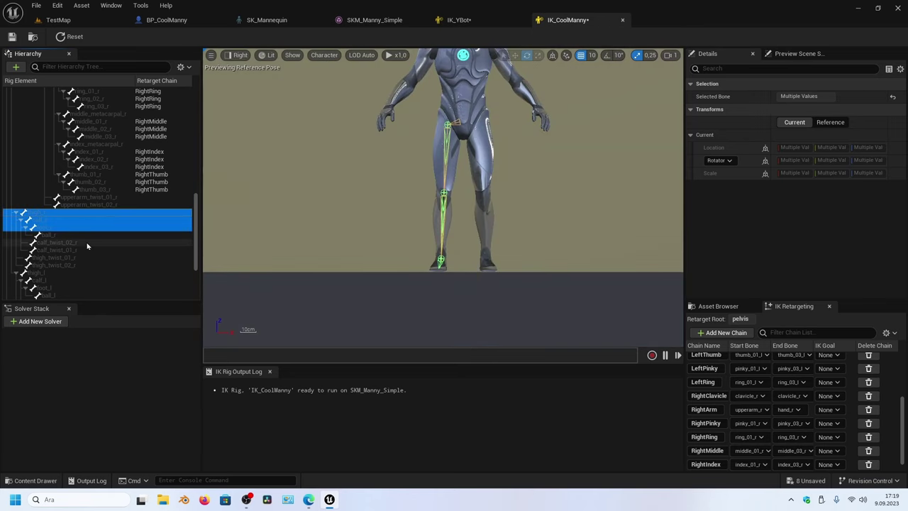
pyautogui.click(722, 332)
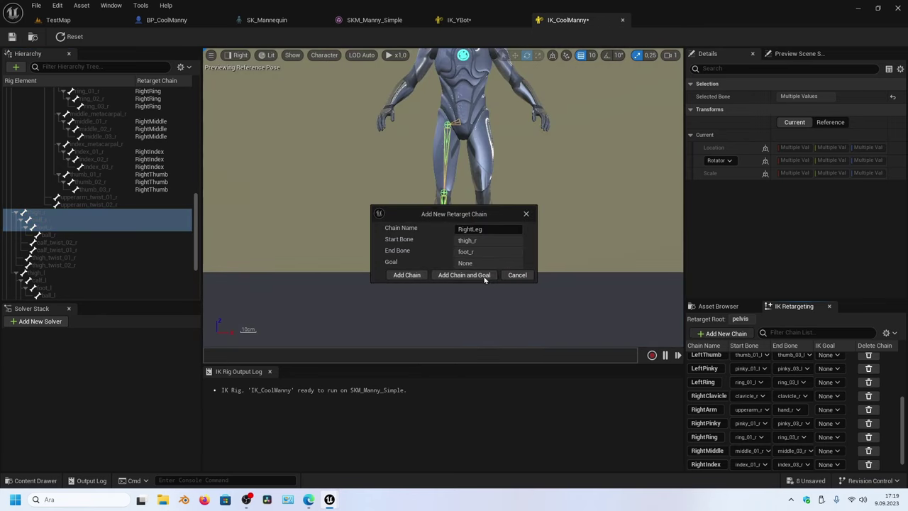
pyautogui.click(406, 274)
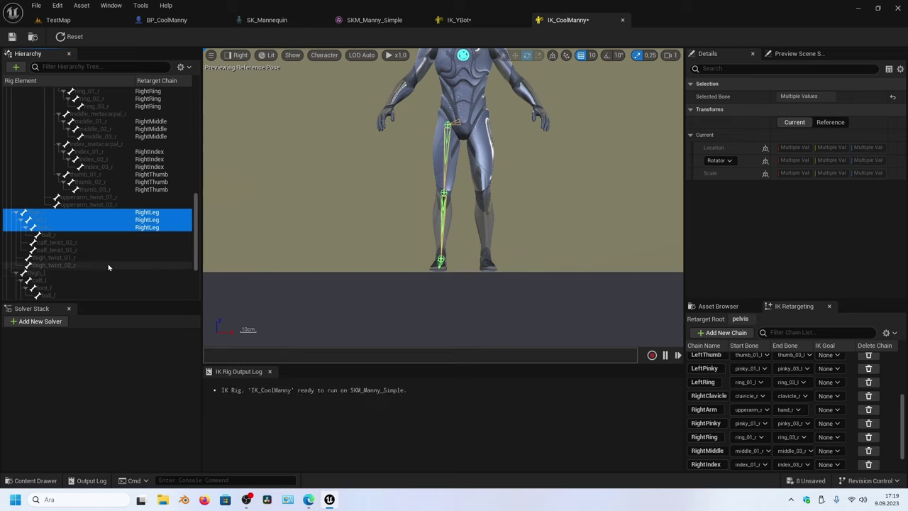
# Create a LeftLeg chain from thigh_l through calf_l to foot_l
pyautogui.scroll(-2, 104, 256)
pyautogui.click(54, 243)
pyautogui.keyDown('shift'); pyautogui.click(65, 258); pyautogui.keyUp('shift')
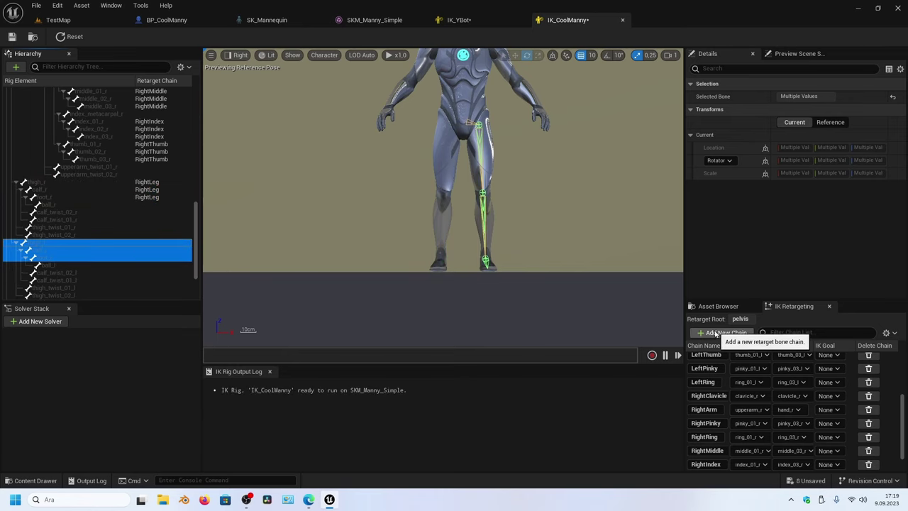
pyautogui.click(722, 333)
pyautogui.click(408, 276)
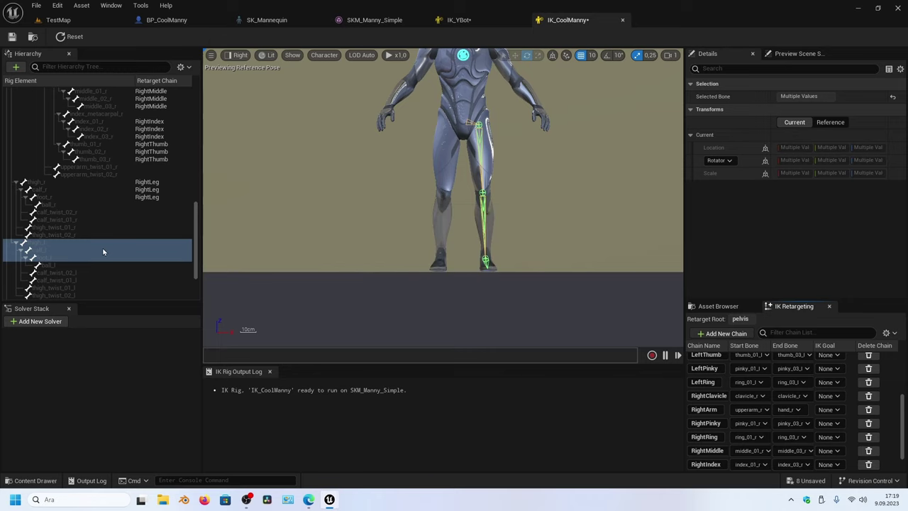
pyautogui.scroll(-3, 68, 247)
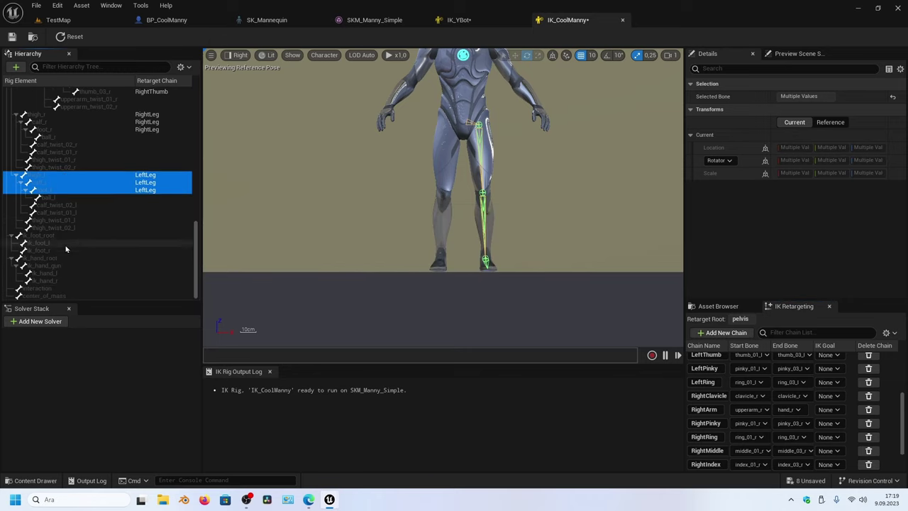
pyautogui.scroll(3, 104, 210)
pyautogui.scroll(3, 104, 210)
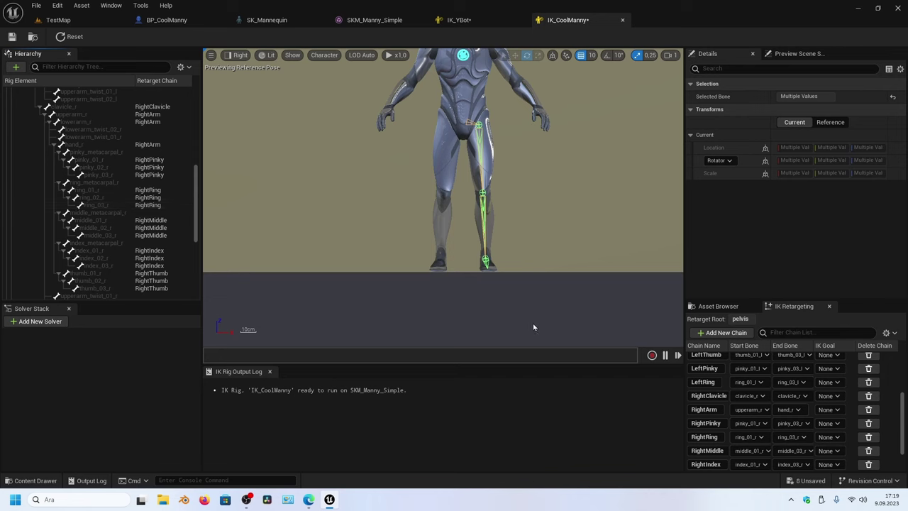
# Enlarge the IK Retargeting panel to review all nineteen chains, restore it, and return to TestMap
pyautogui.moveTo(750, 300); pyautogui.dragTo(750, 110)
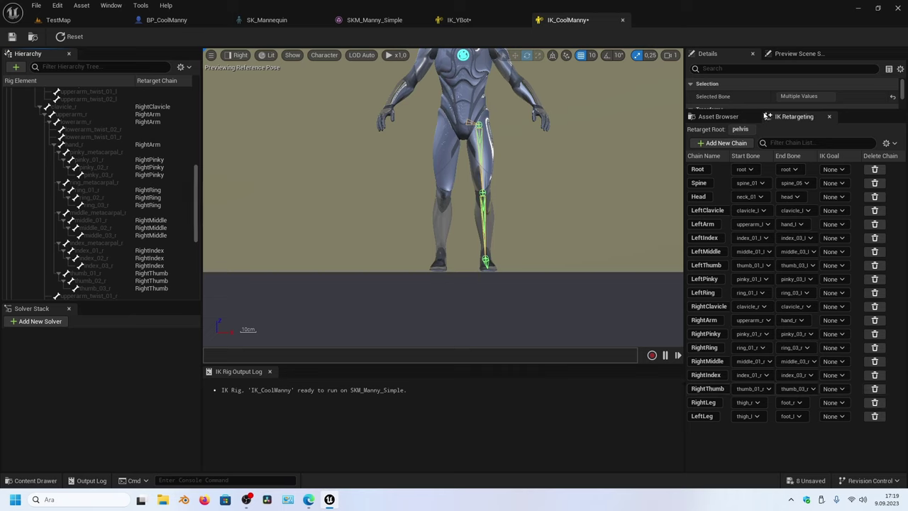
pyautogui.moveTo(742, 112)
pyautogui.mouseDown()
pyautogui.moveTo(742, 360)
pyautogui.moveTo(742, 351)
pyautogui.mouseUp()
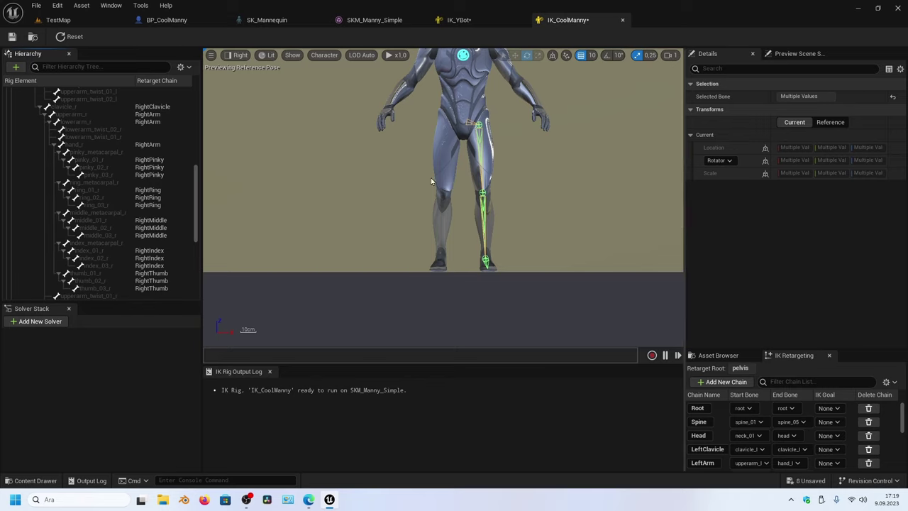
pyautogui.scroll(-2, 460, 158)
pyautogui.moveTo(516, 145); pyautogui.dragTo(473, 235)
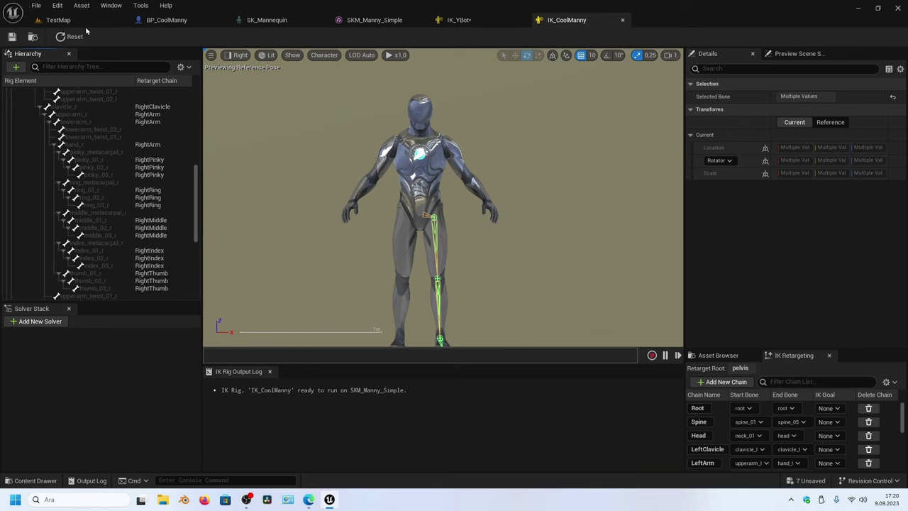
pyautogui.click(58, 20)
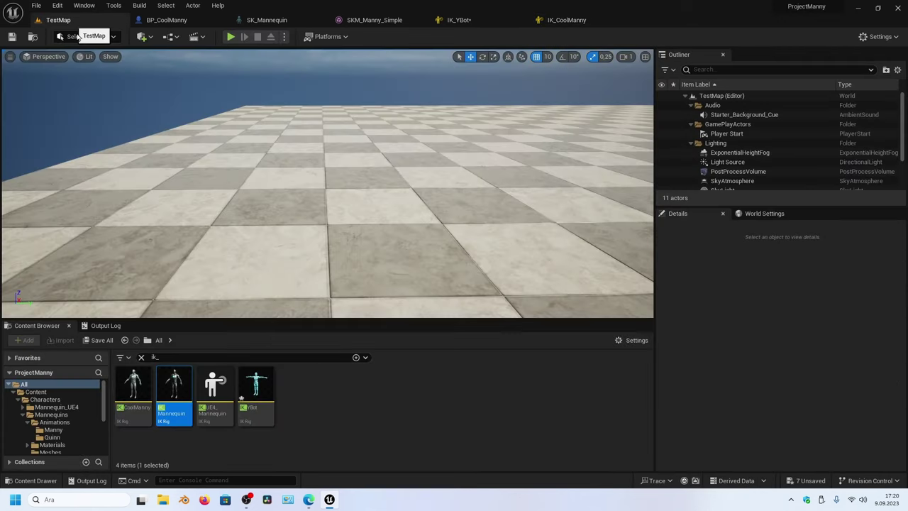
# In the Characters/YBot folder, add an IK Retargeter asset named RTG_YBot from Animation > Retargeting
pyautogui.click(51, 401)
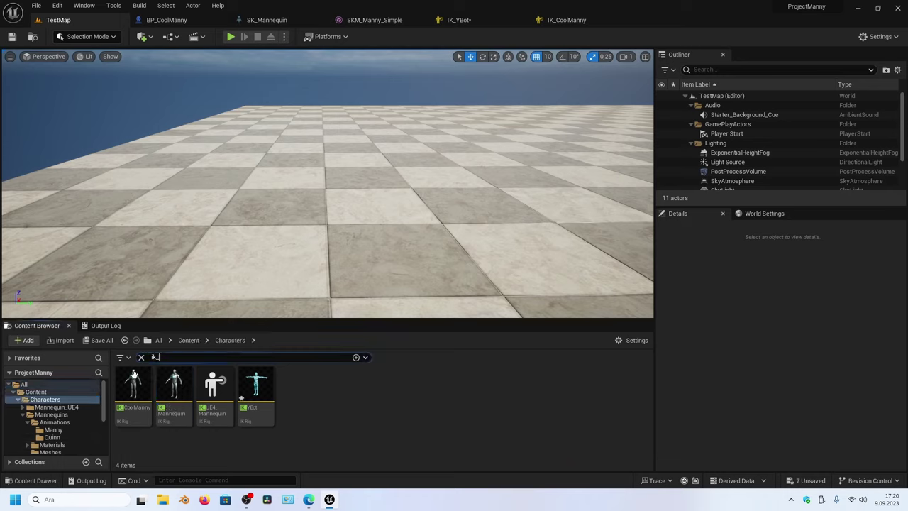
pyautogui.click(141, 357)
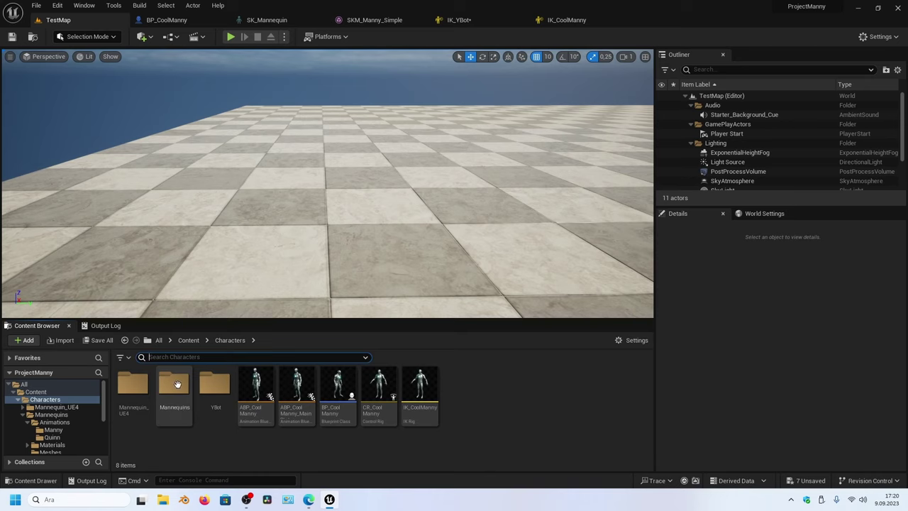
pyautogui.doubleClick(215, 387)
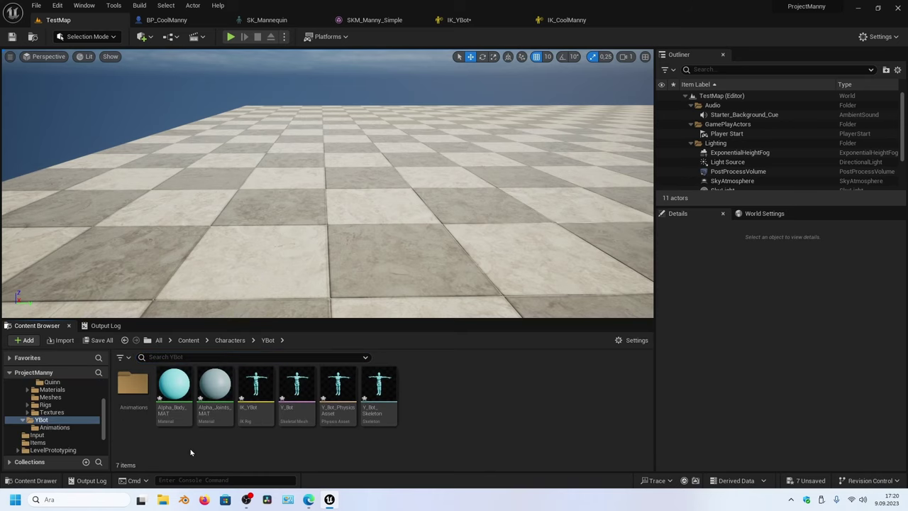
pyautogui.rightClick(438, 405)
pyautogui.moveTo(468, 320)
pyautogui.moveTo(483, 217)
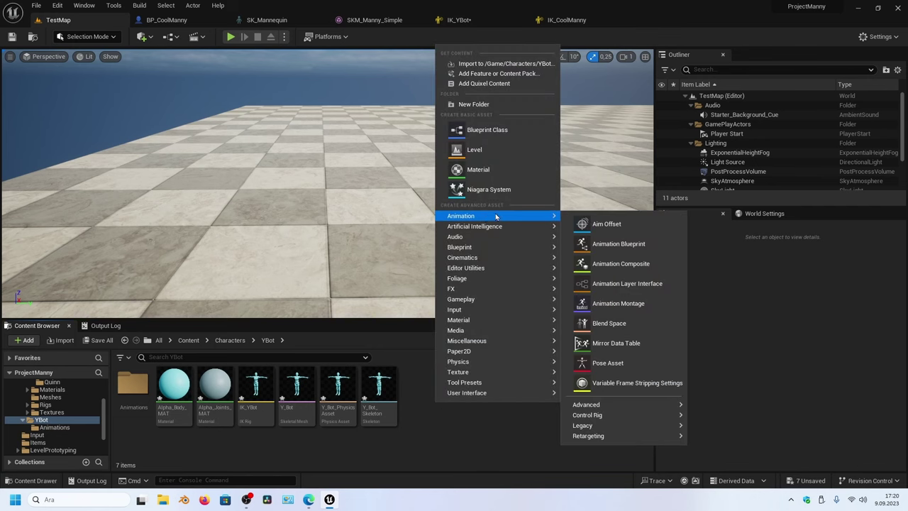
pyautogui.moveTo(587, 437)
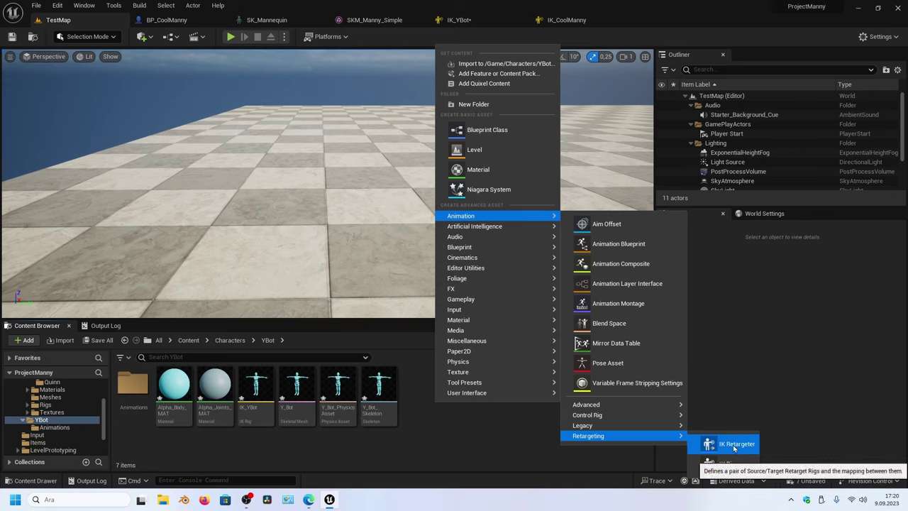
pyautogui.click(734, 445)
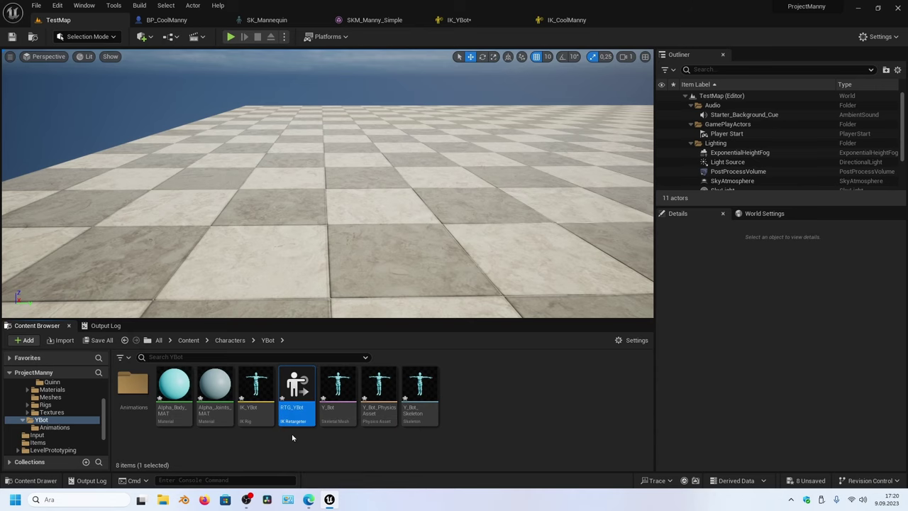
# Open RTG_YBot and set IK_YBot as the source rig and IK_CoolManny as the target rig
pyautogui.doubleClick(301, 390)
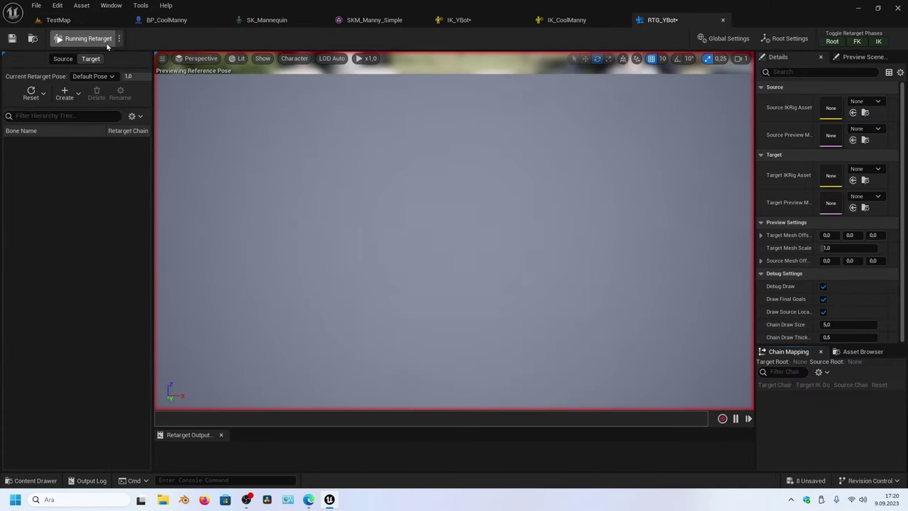
pyautogui.moveTo(679, 21); pyautogui.dragTo(167, 23)
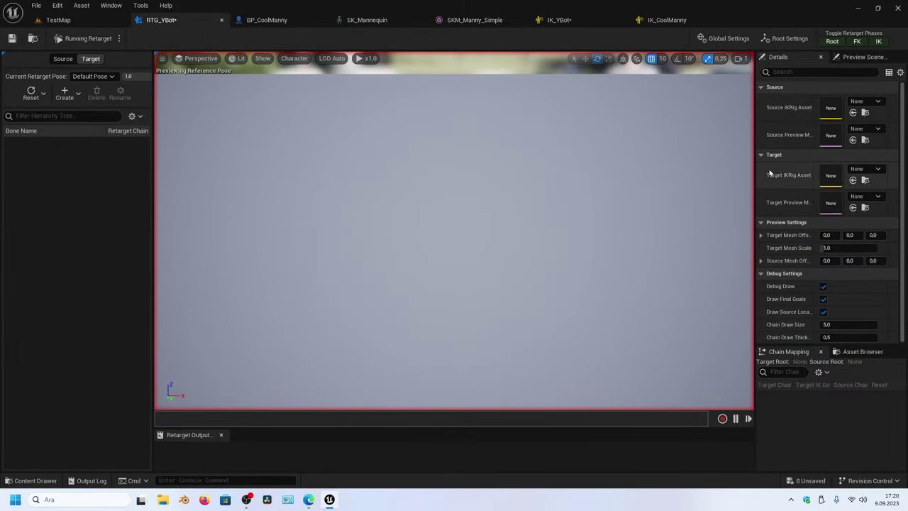
pyautogui.moveTo(755, 178); pyautogui.dragTo(653, 170)
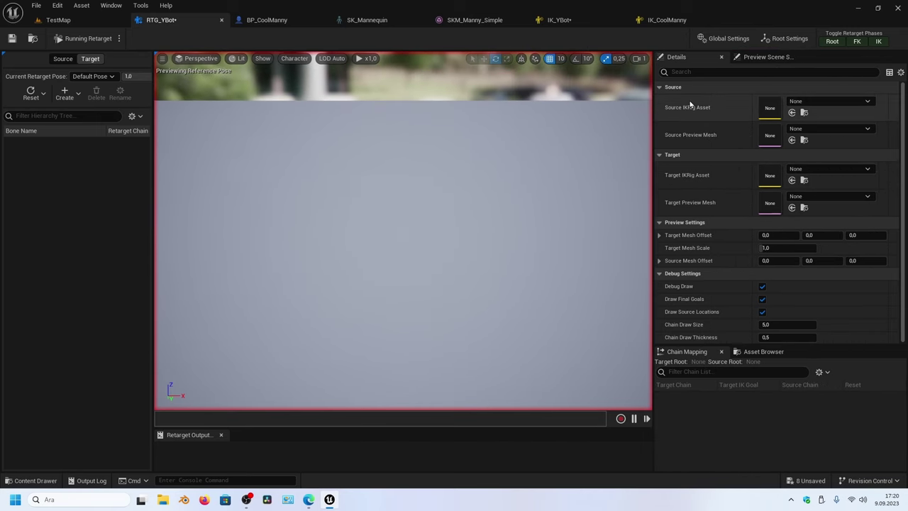
pyautogui.click(799, 103)
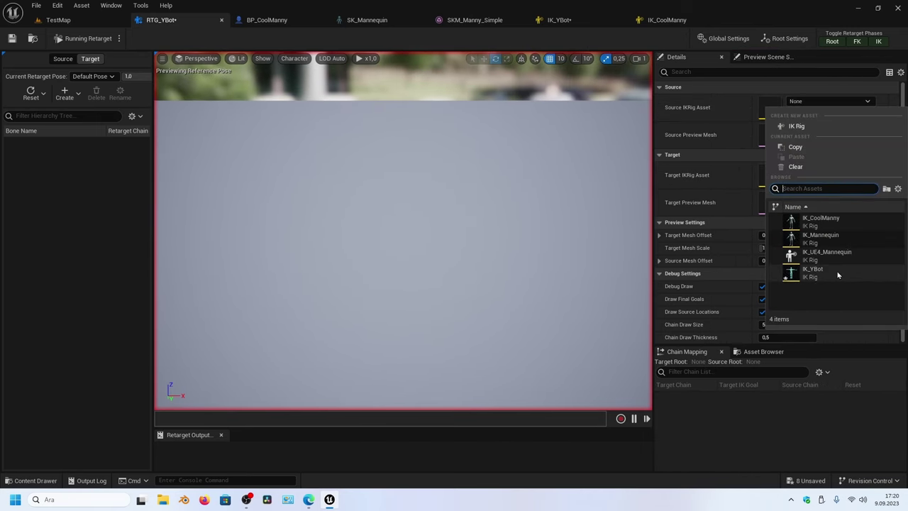
pyautogui.click(816, 272)
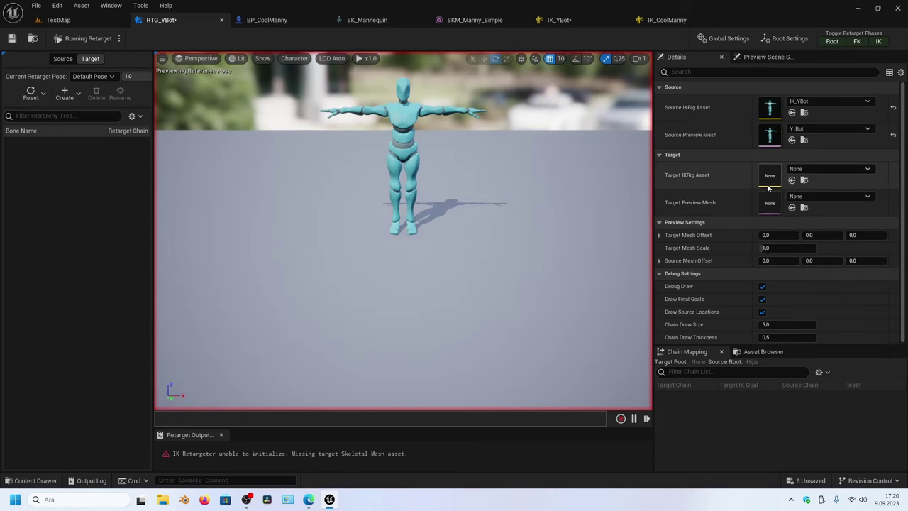
pyautogui.click(835, 170)
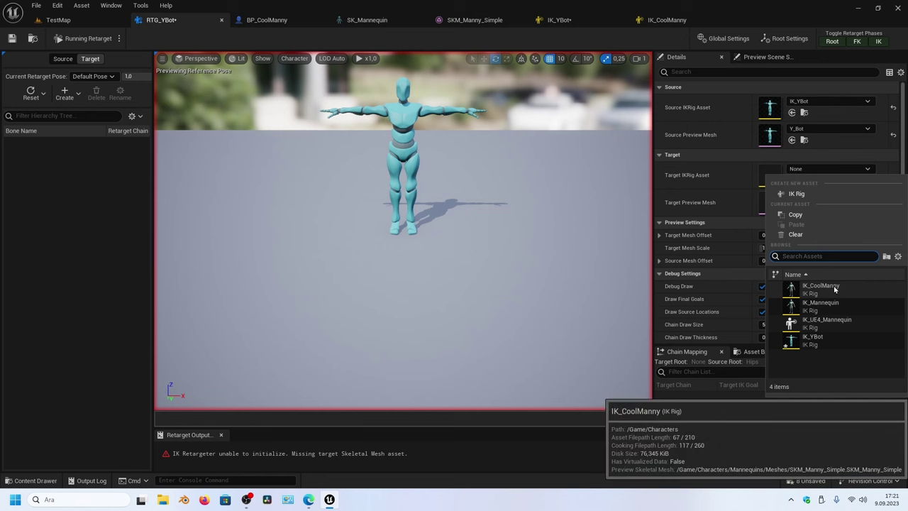
pyautogui.click(821, 287)
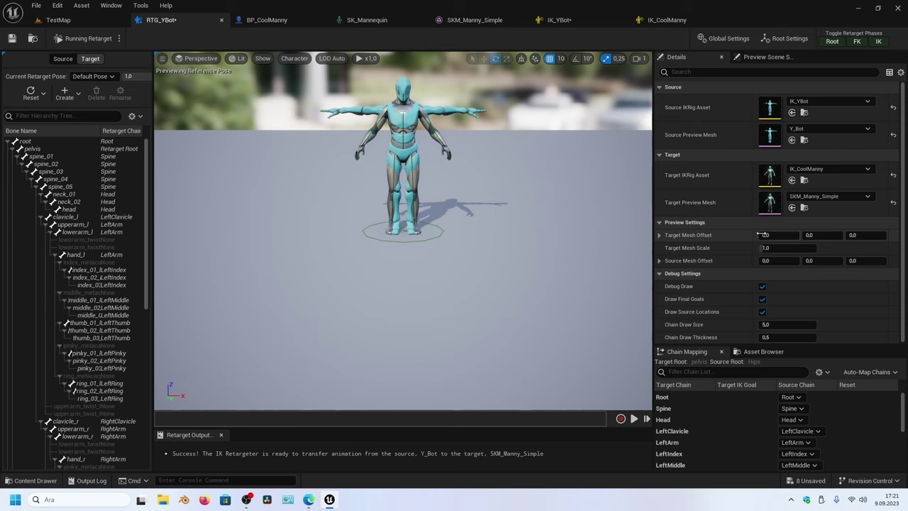
# Set Target Mesh Offset X to about 180 so Manny stands beside YBot, checking from several angles
pyautogui.moveTo(761, 235); pyautogui.dragTo(827, 234)
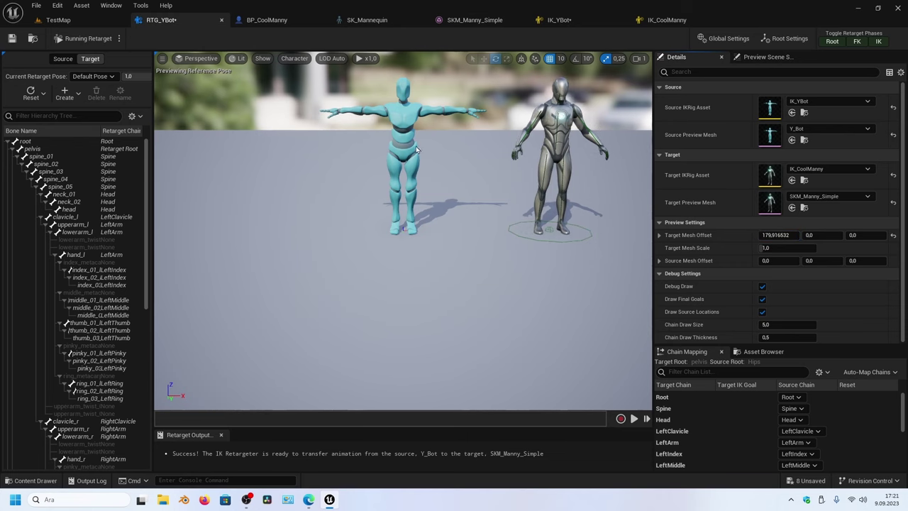
pyautogui.scroll(3, 443, 157)
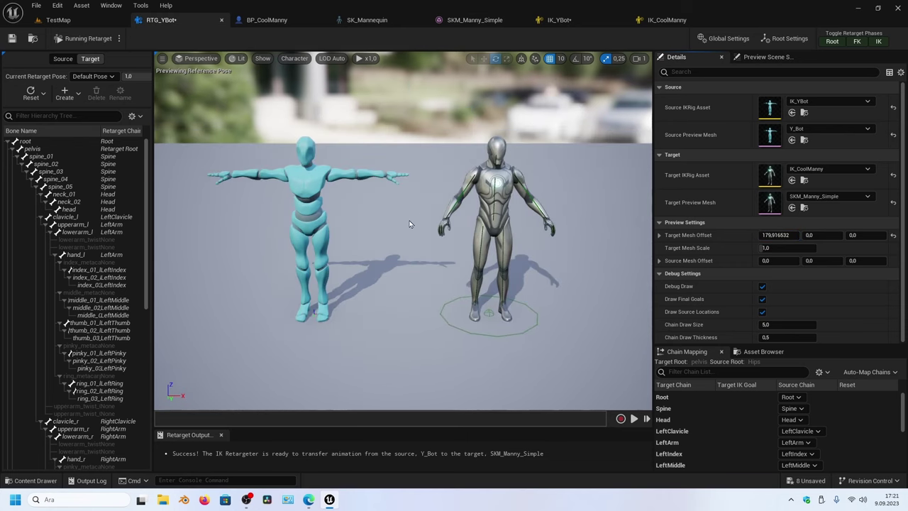
pyautogui.moveTo(412, 246); pyautogui.dragTo(411, 213)
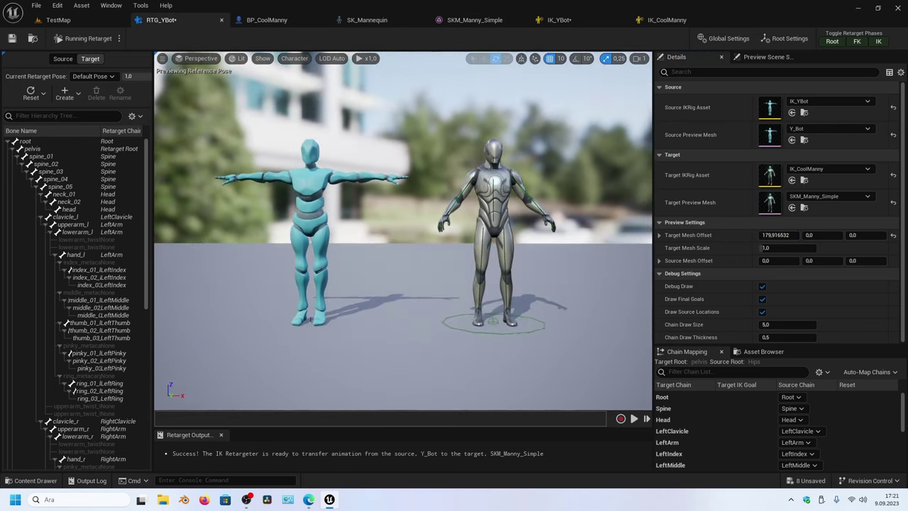
pyautogui.moveTo(403, 312); pyautogui.dragTo(403, 331)
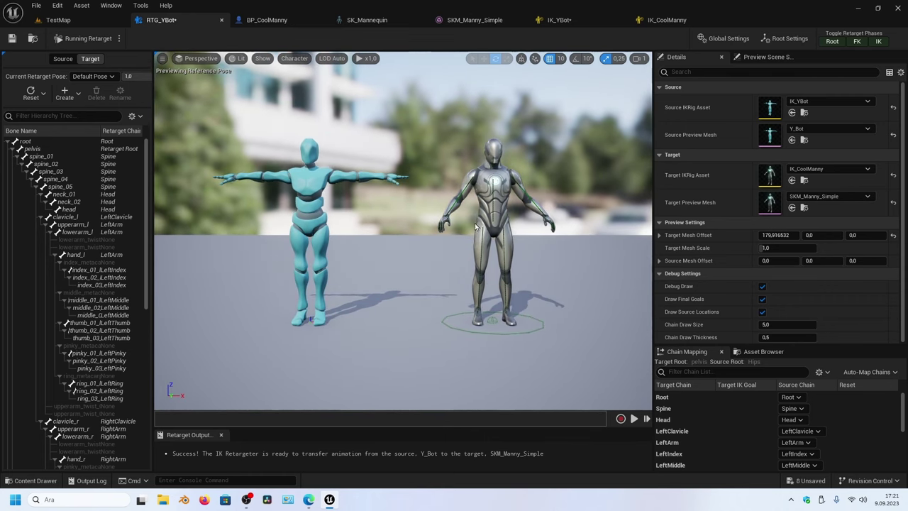
pyautogui.moveTo(526, 165); pyautogui.dragTo(526, 234)
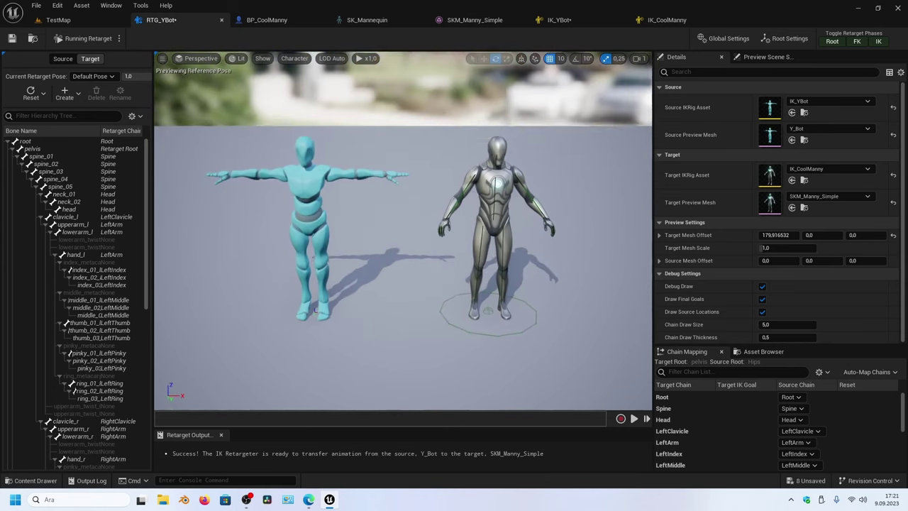
pyautogui.moveTo(467, 238); pyautogui.dragTo(467, 170)
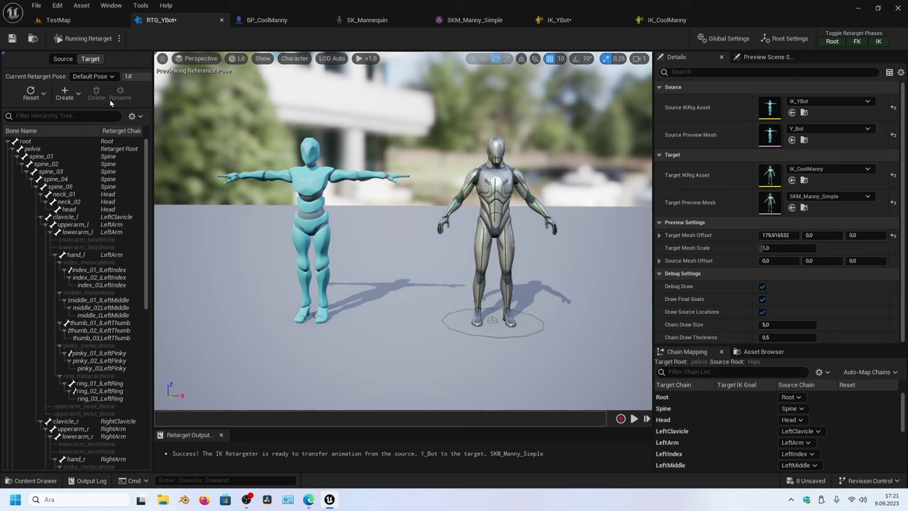
pyautogui.click(78, 101)
pyautogui.click(76, 98)
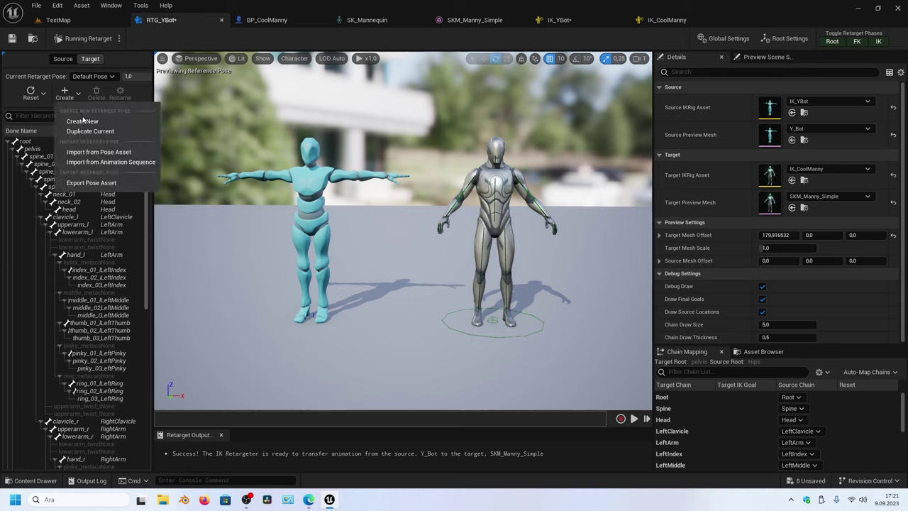
# Create CustomRetargetPose and select it as the current retarget pose
pyautogui.click(83, 122)
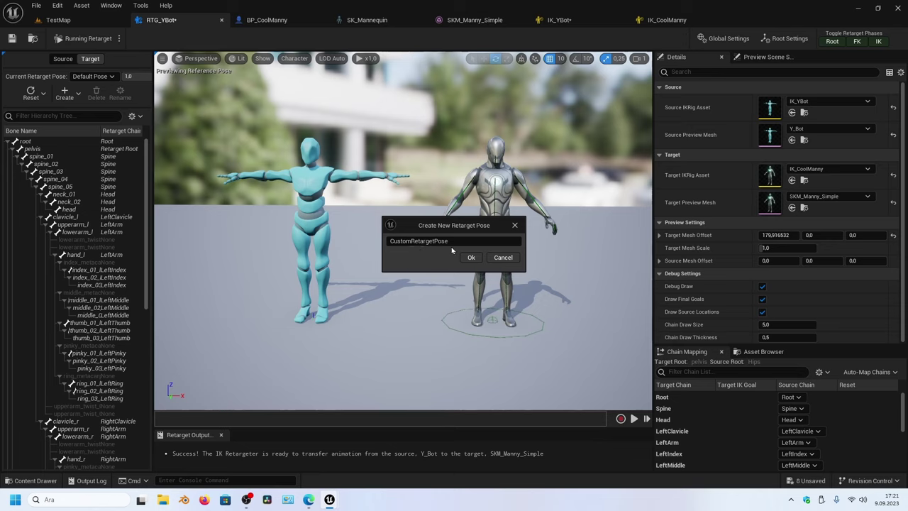
pyautogui.click(472, 258)
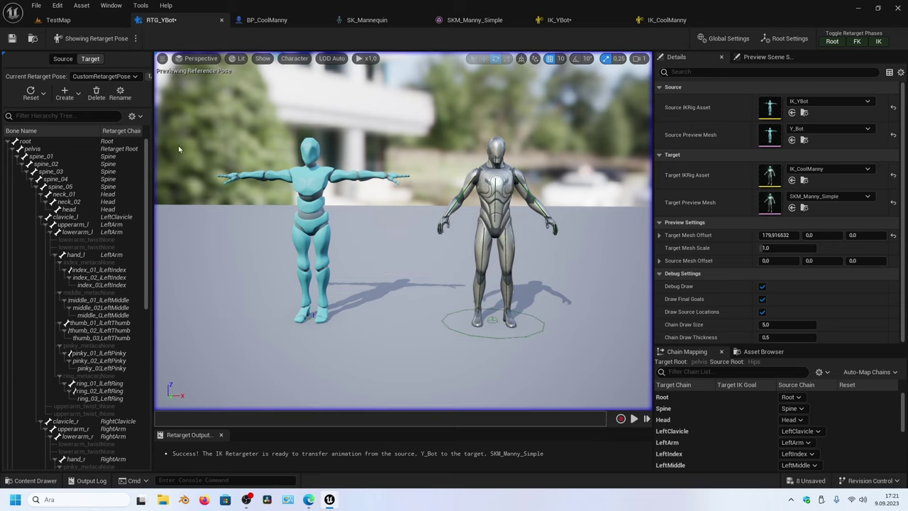
pyautogui.click(134, 76)
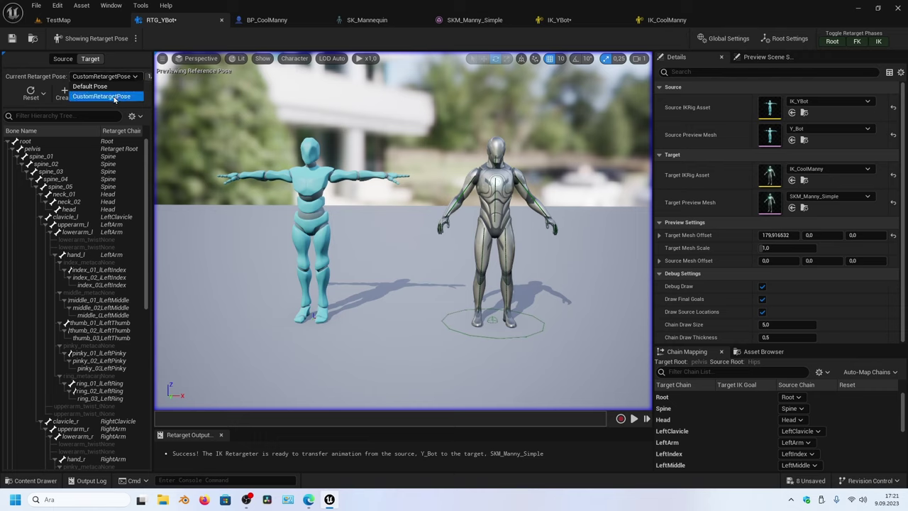
pyautogui.click(113, 86)
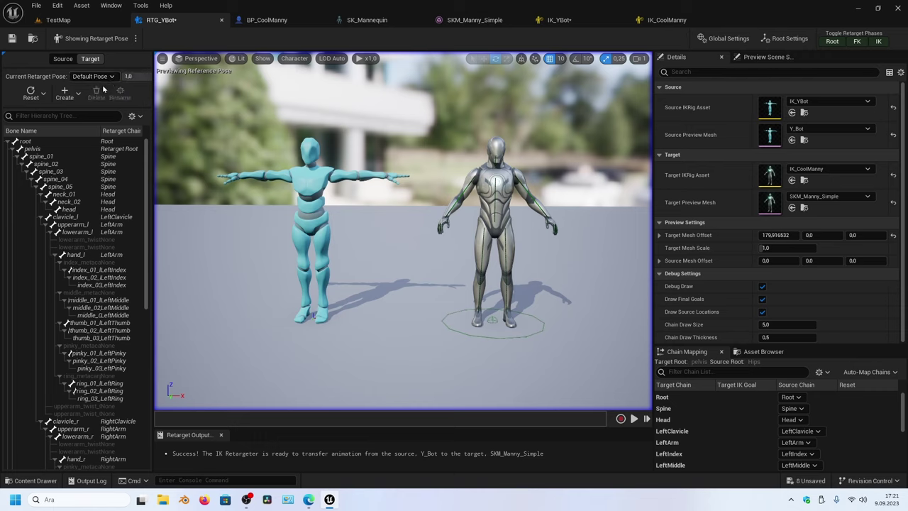
pyautogui.click(111, 78)
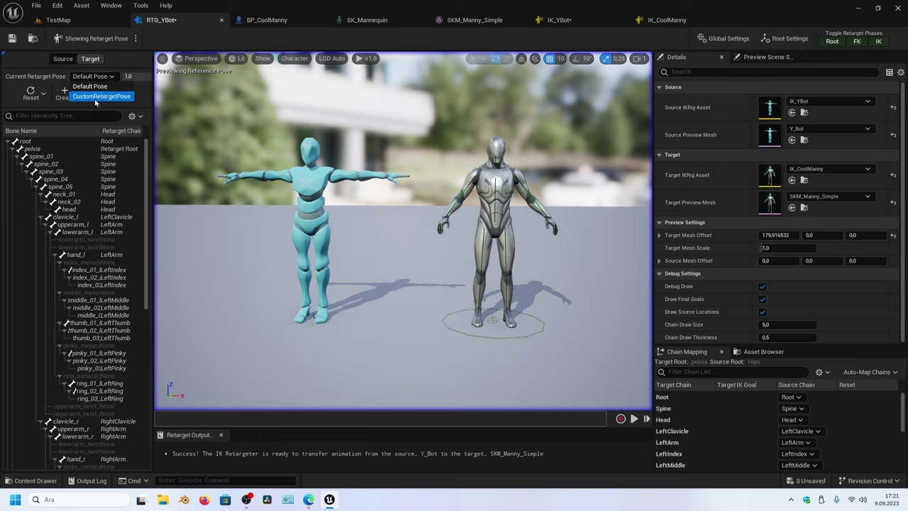
pyautogui.click(97, 97)
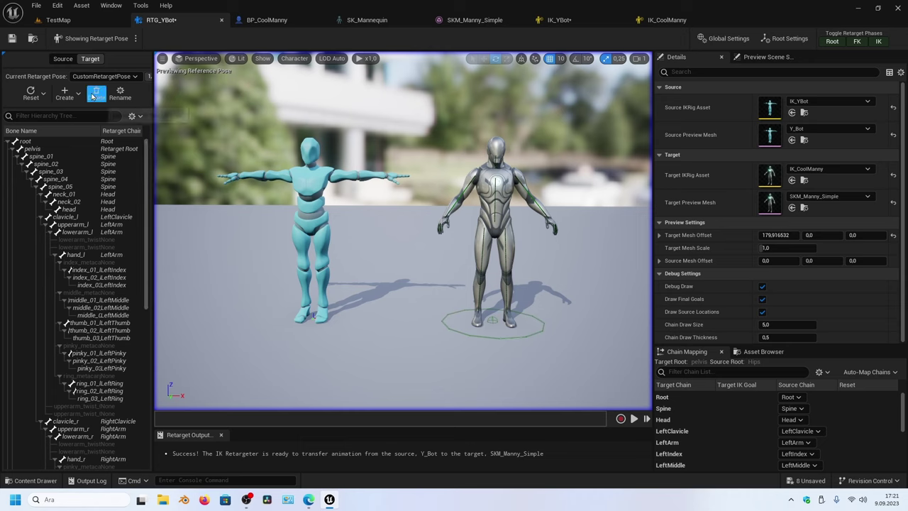
pyautogui.click(136, 39)
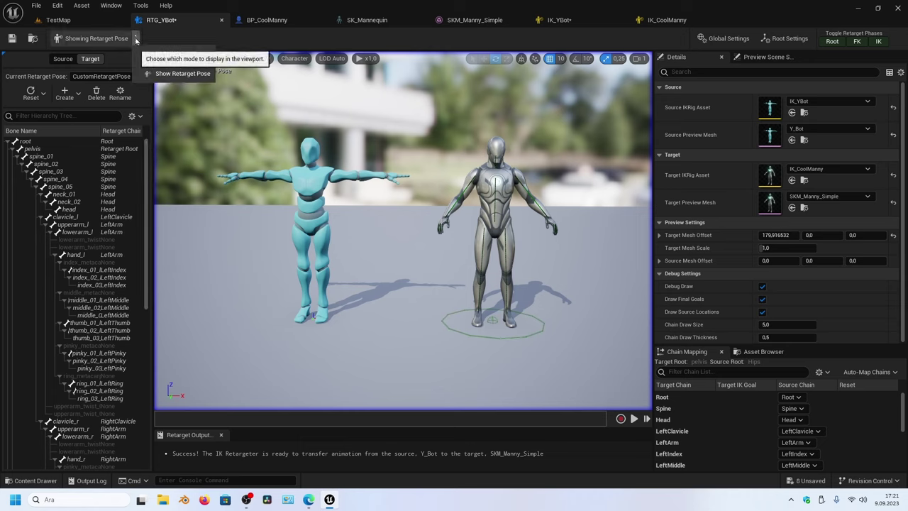
pyautogui.click(73, 44)
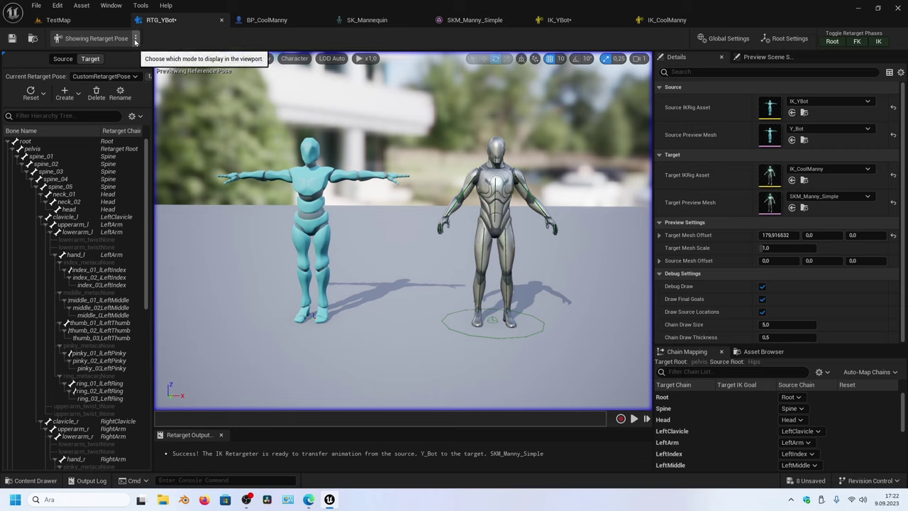
pyautogui.click(137, 40)
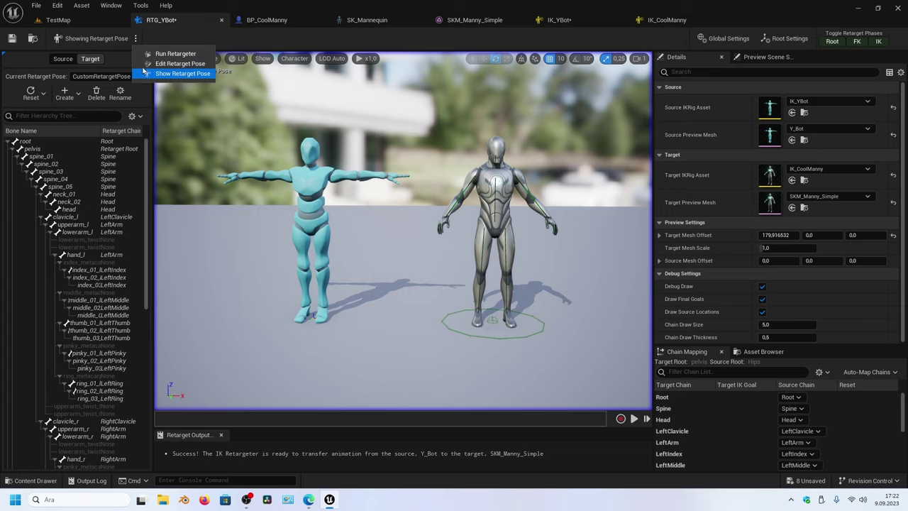
# Enter retarget-pose editing, set bone drawing to Selected Only, and select the pelvis
pyautogui.click(172, 65)
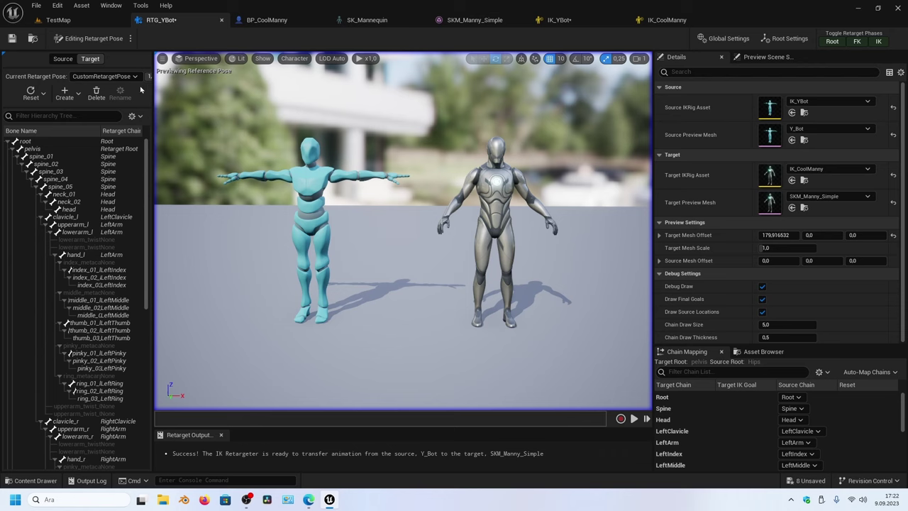
pyautogui.scroll(2, 539, 177)
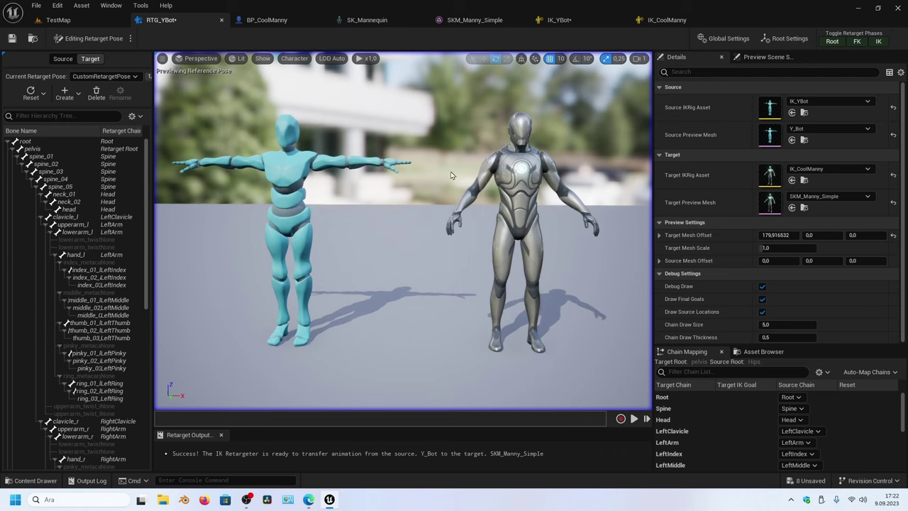
pyautogui.click(294, 58)
pyautogui.moveTo(312, 136)
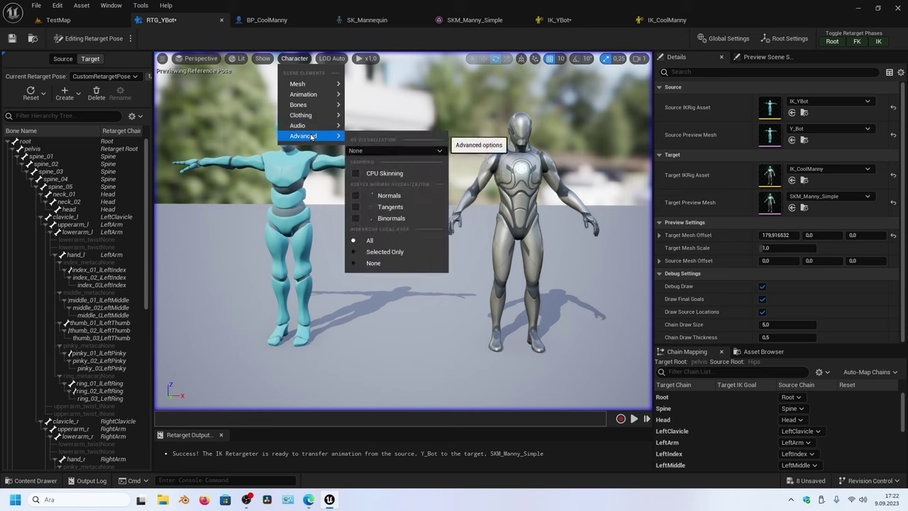
pyautogui.moveTo(316, 106)
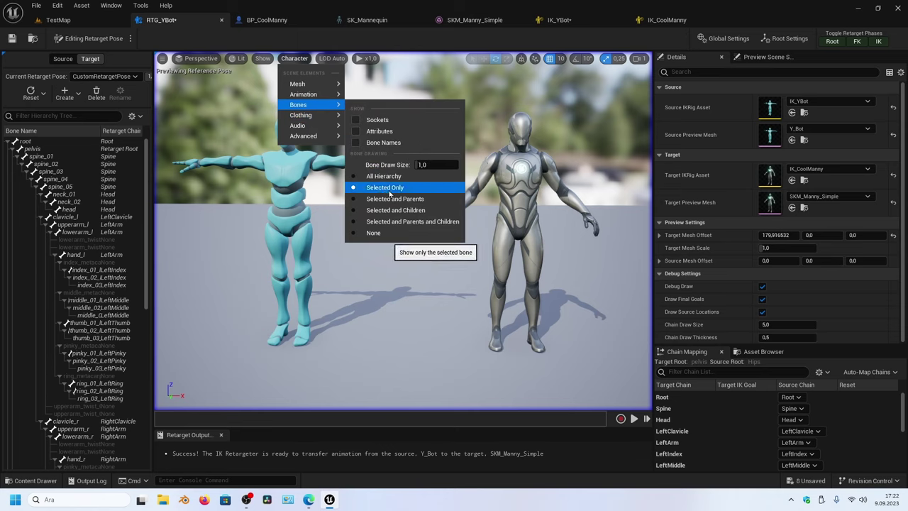
pyautogui.click(389, 190)
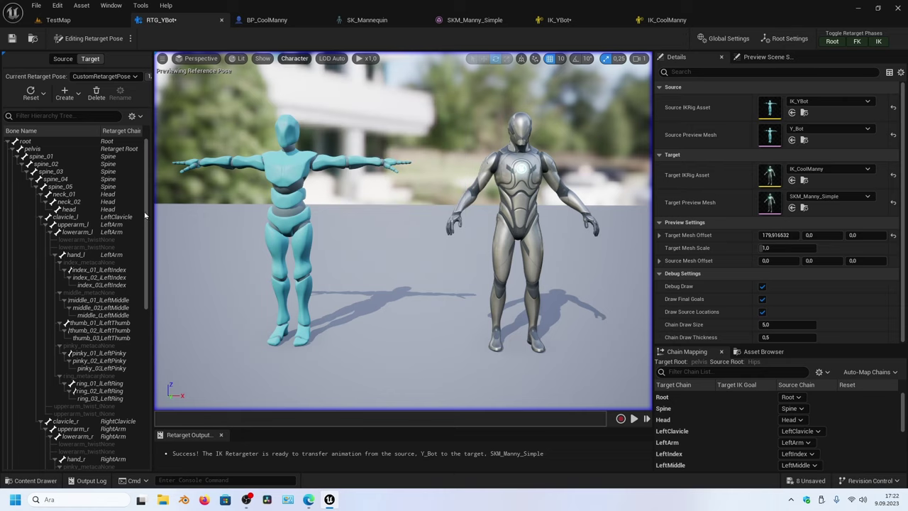
pyautogui.click(41, 149)
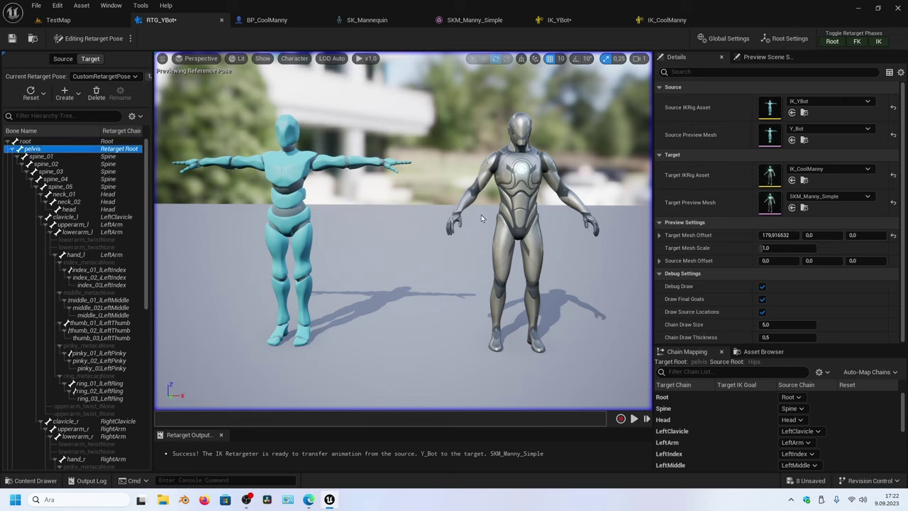
pyautogui.click(27, 149)
# Switch the pelvis gizmo to translate, frame the pelvis, and draw bones for All Hierarchy
pyautogui.scroll(2, 541, 231)
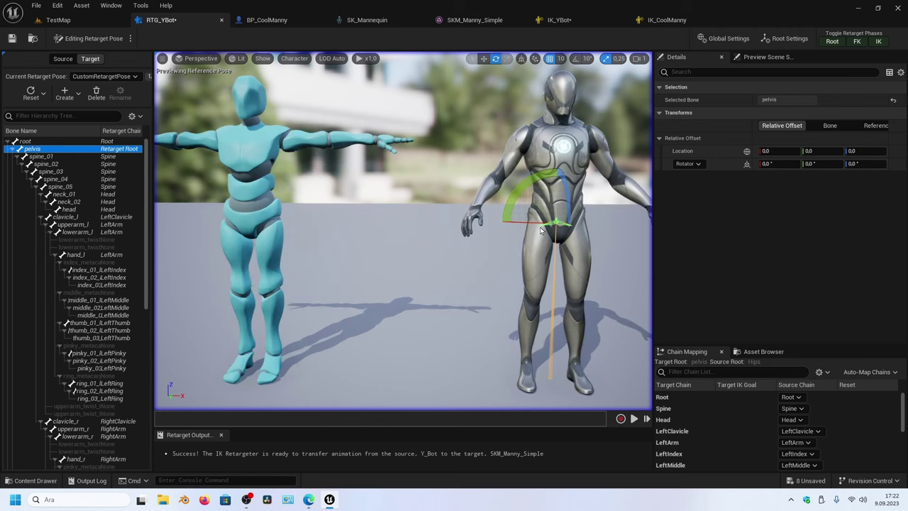
pyautogui.click(485, 61)
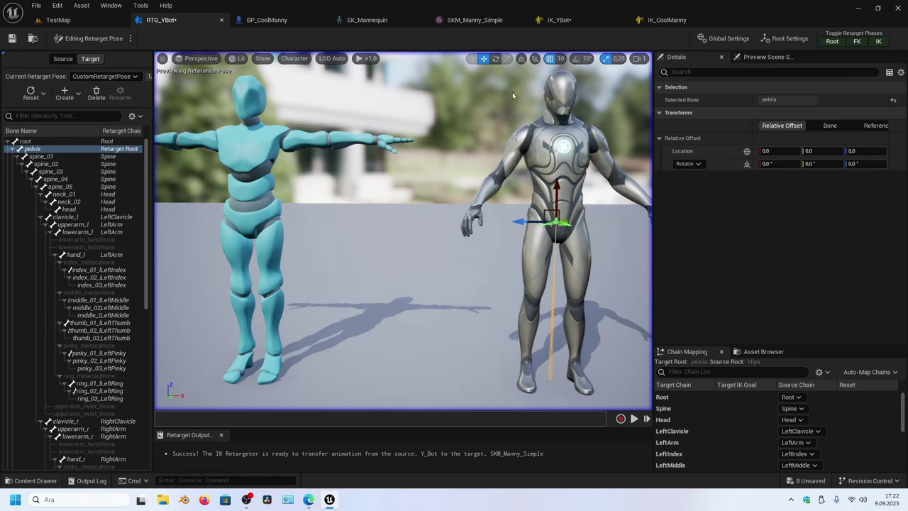
pyautogui.click(509, 190)
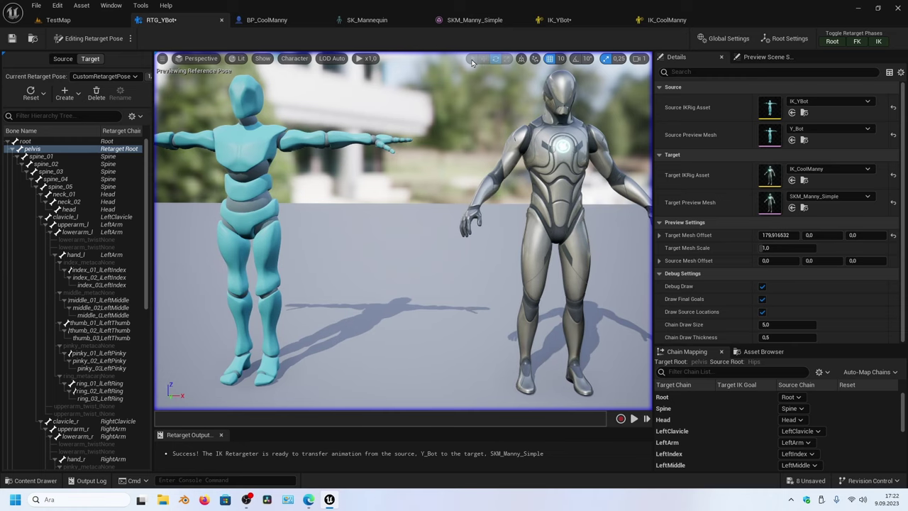
pyautogui.click(550, 233)
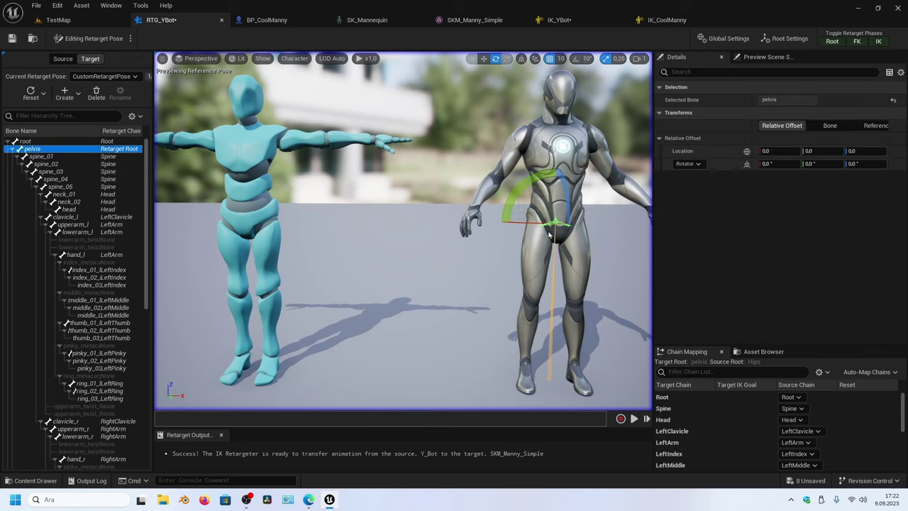
pyautogui.scroll(3, 563, 227)
pyautogui.press('f')
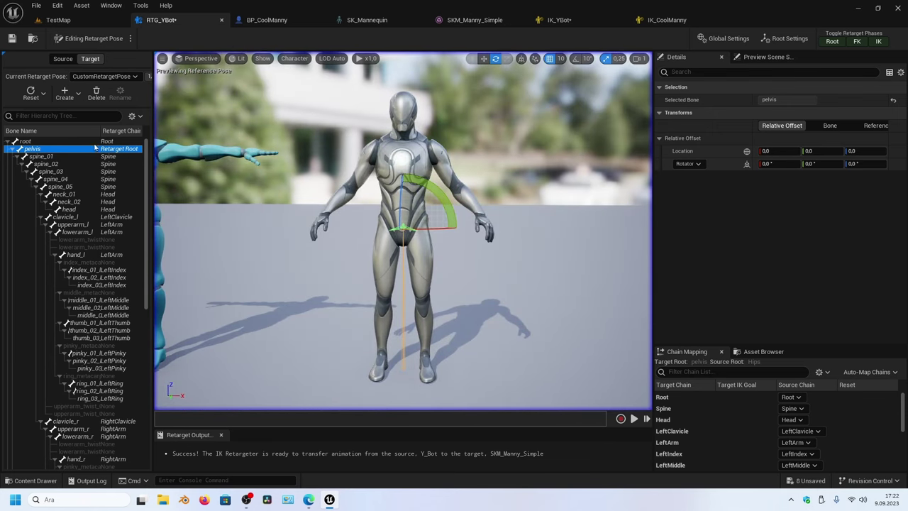
pyautogui.click(295, 58)
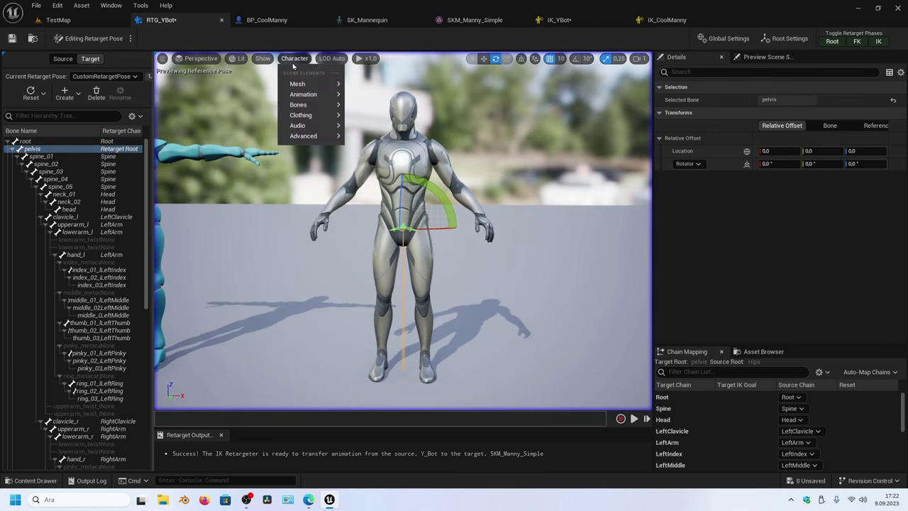
pyautogui.moveTo(309, 104)
pyautogui.click(383, 176)
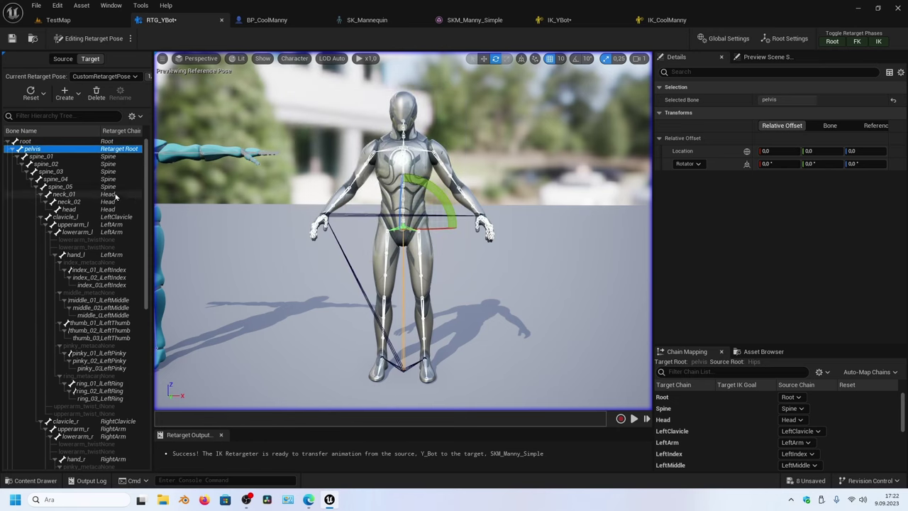
pyautogui.click(201, 58)
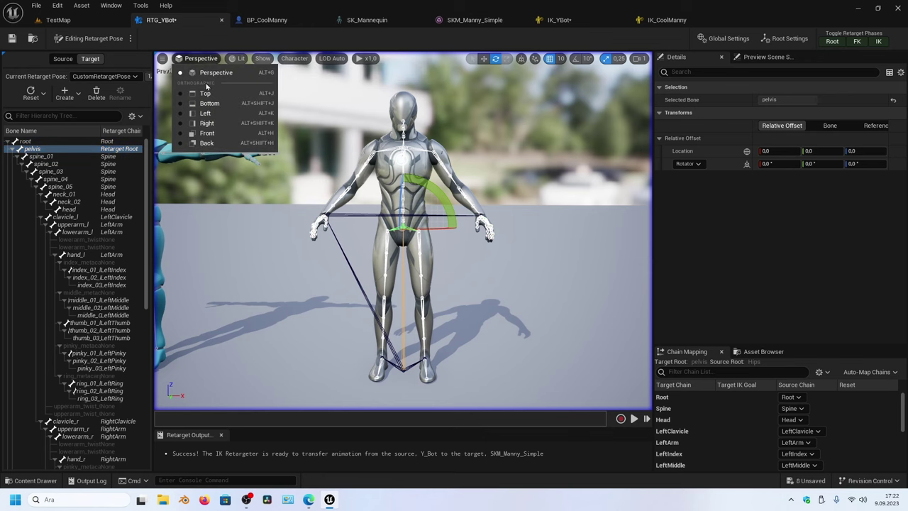
pyautogui.click(206, 122)
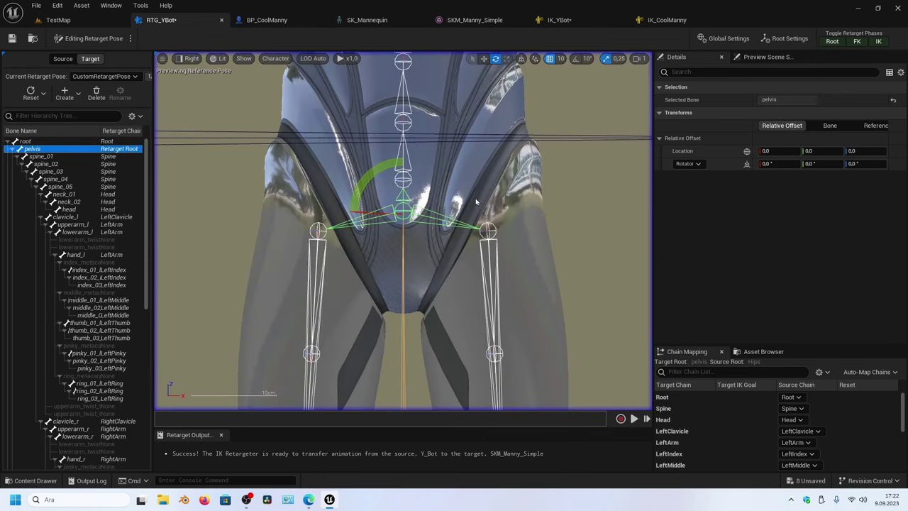
pyautogui.scroll(-2, 449, 165)
pyautogui.moveTo(455, 145)
pyautogui.mouseDown(button='right')
pyautogui.moveTo(427, 261)
pyautogui.moveTo(311, 214)
pyautogui.mouseUp(button='right')
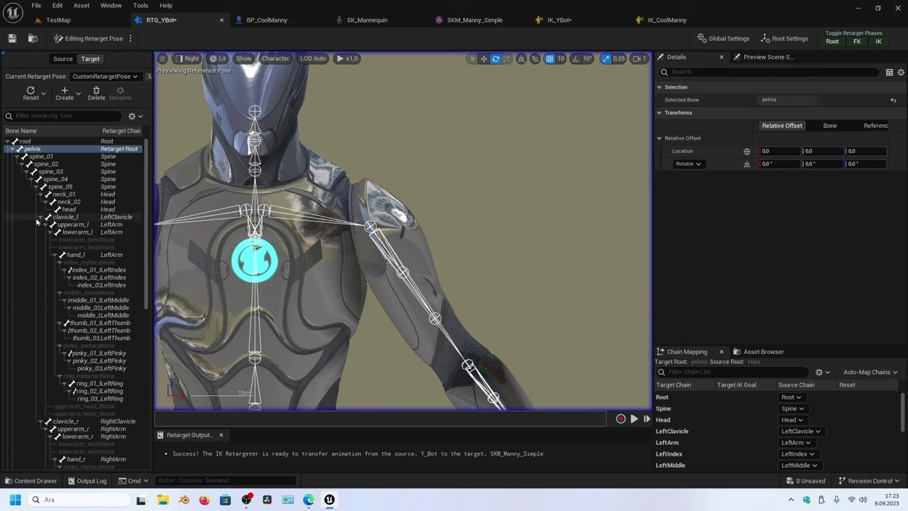
pyautogui.scroll(-2, 334, 243)
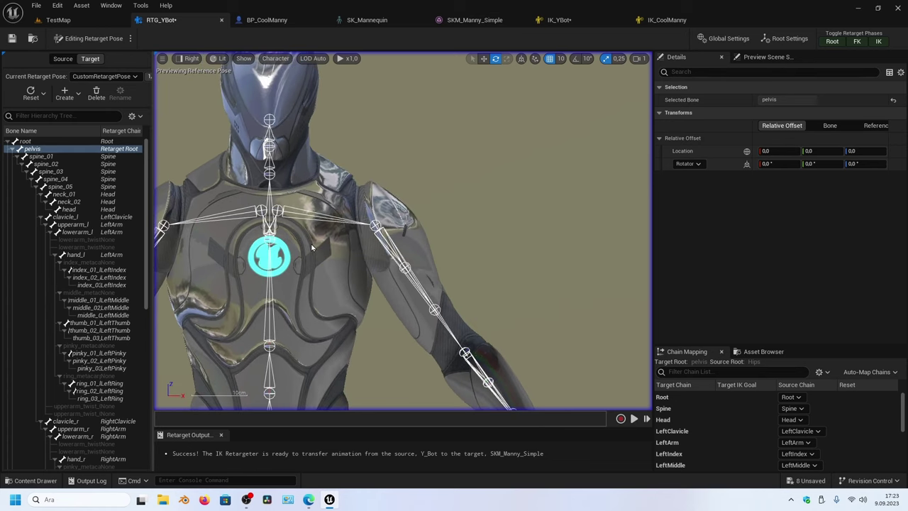
pyautogui.moveTo(312, 246)
pyautogui.mouseDown(button='right')
pyautogui.moveTo(513, 296)
pyautogui.moveTo(299, 257)
pyautogui.moveTo(455, 319)
pyautogui.mouseUp(button='right')
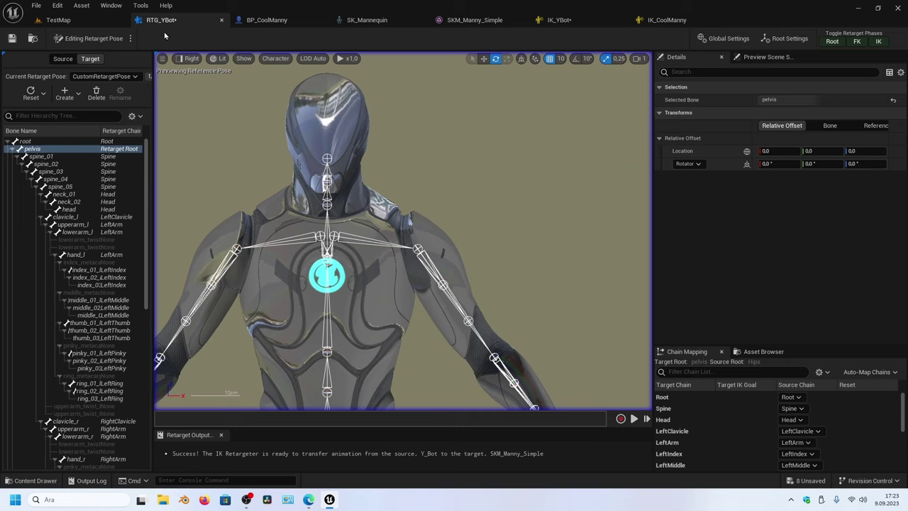
pyautogui.scroll(-3, 240, 164)
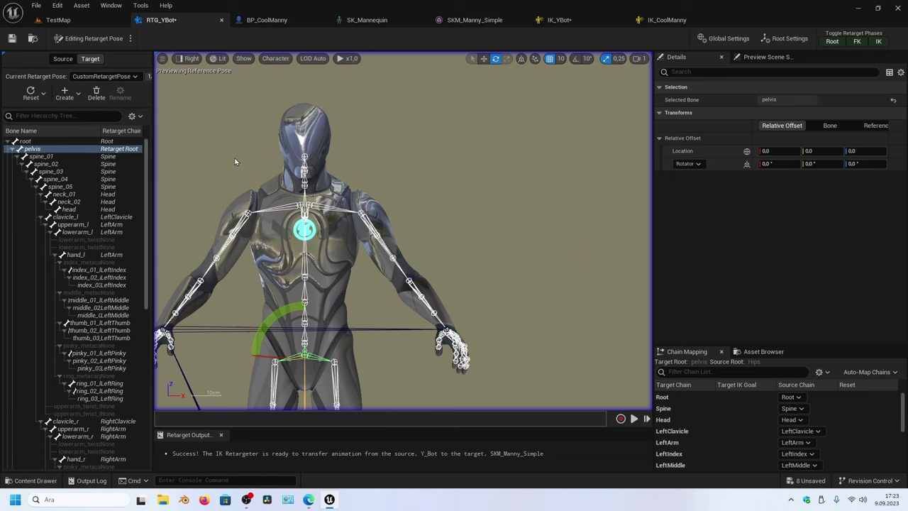
pyautogui.moveTo(236, 162); pyautogui.dragTo(406, 188, button='right')
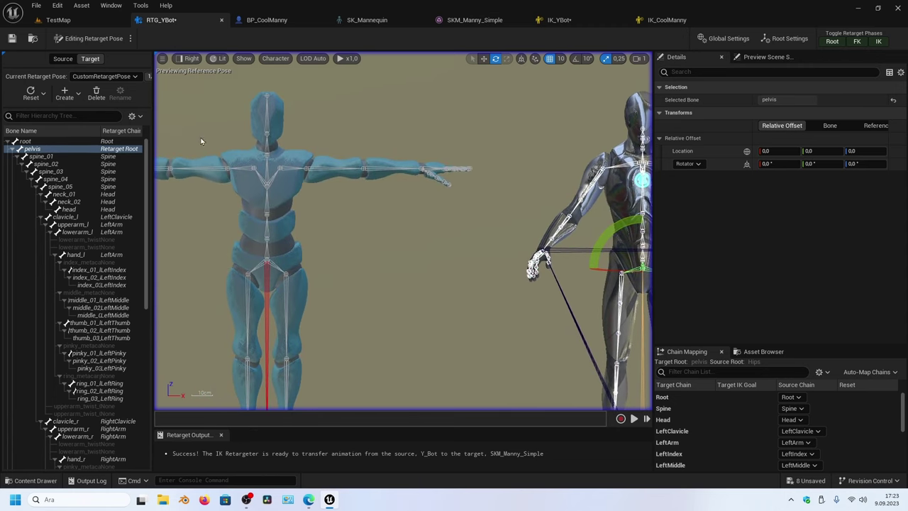
pyautogui.click(190, 58)
pyautogui.click(203, 74)
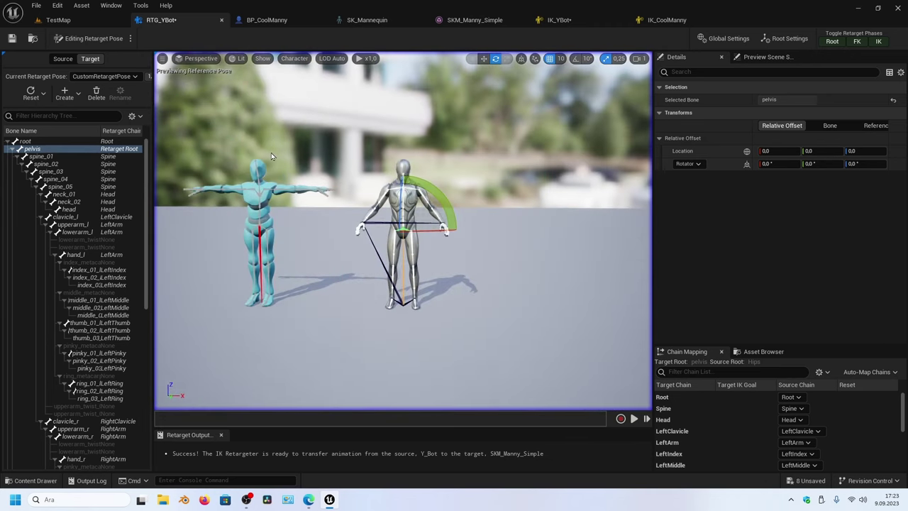
# Run the retargeter, then switch the mode to Show Retarget Pose
pyautogui.click(130, 38)
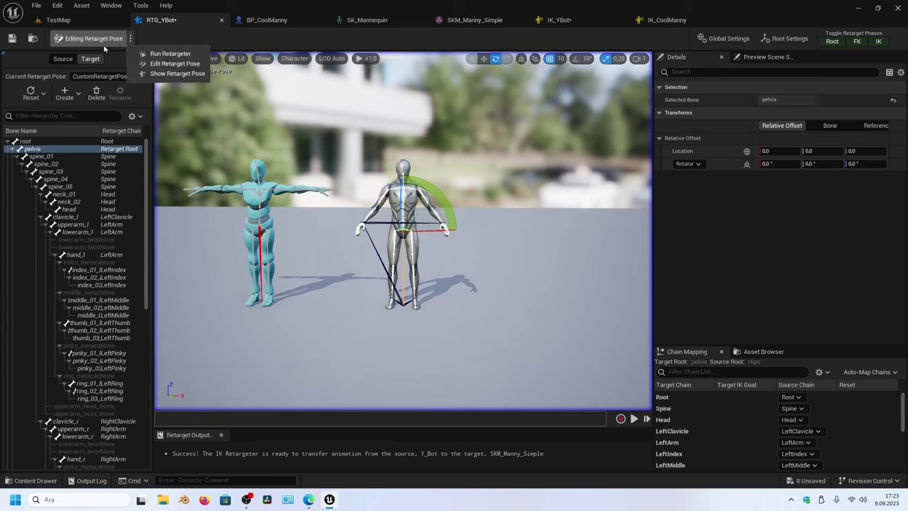
pyautogui.click(151, 50)
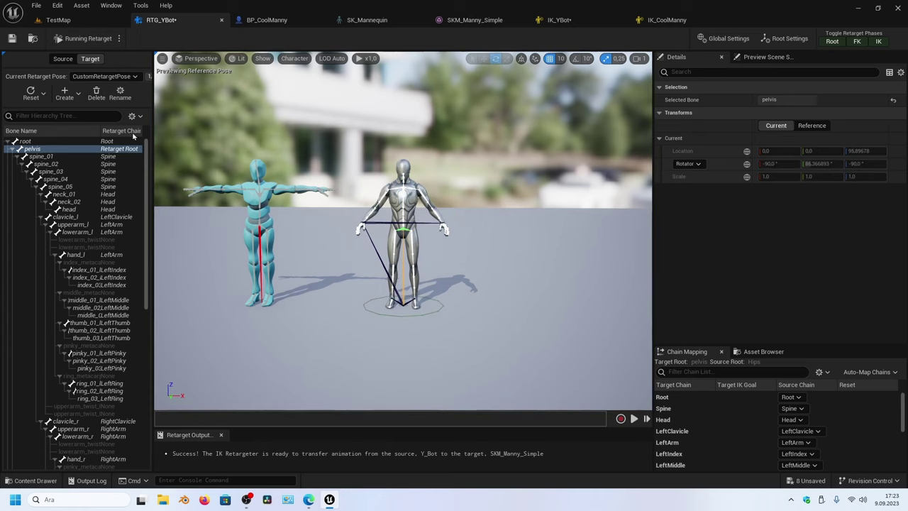
pyautogui.click(118, 39)
pyautogui.click(140, 76)
pyautogui.moveTo(397, 283)
pyautogui.mouseDown(button='right')
pyautogui.moveTo(425, 270)
pyautogui.moveTo(425, 284)
pyautogui.mouseUp(button='right')
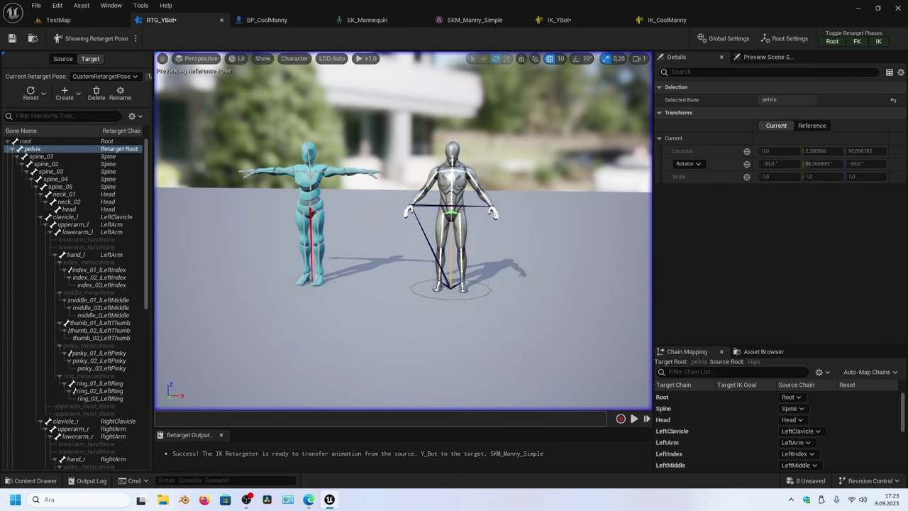
# Set bone drawing back to Selected Only and list Run_With_Sword in the Asset Browser
pyautogui.click(293, 59)
pyautogui.moveTo(304, 125)
pyautogui.moveTo(312, 107)
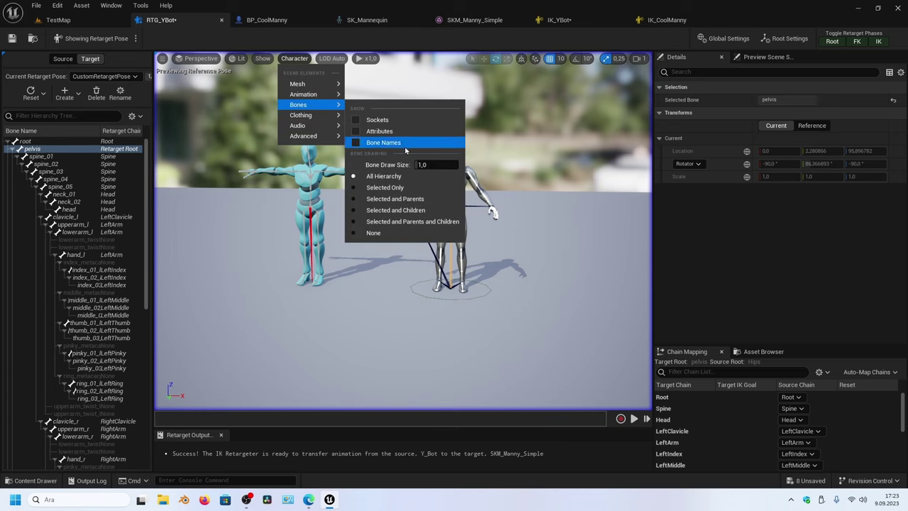
pyautogui.click(386, 187)
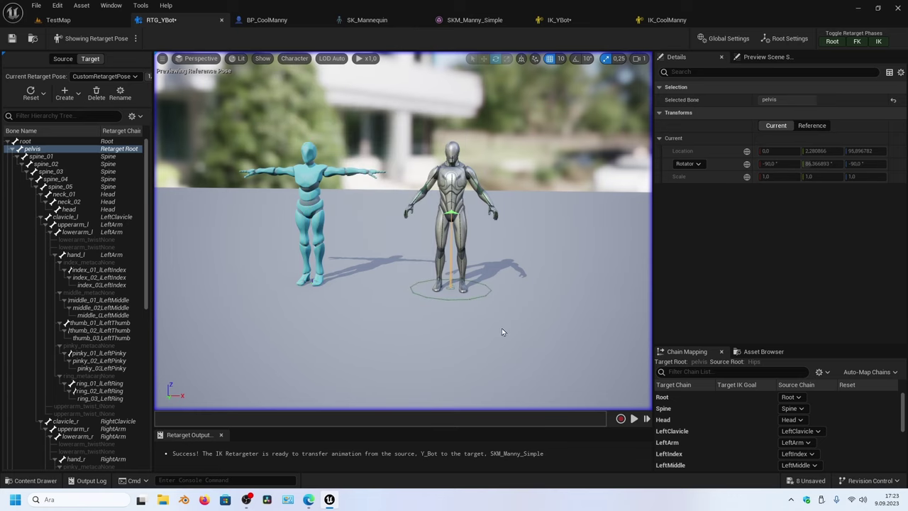
pyautogui.scroll(1, 501, 332)
pyautogui.click(756, 352)
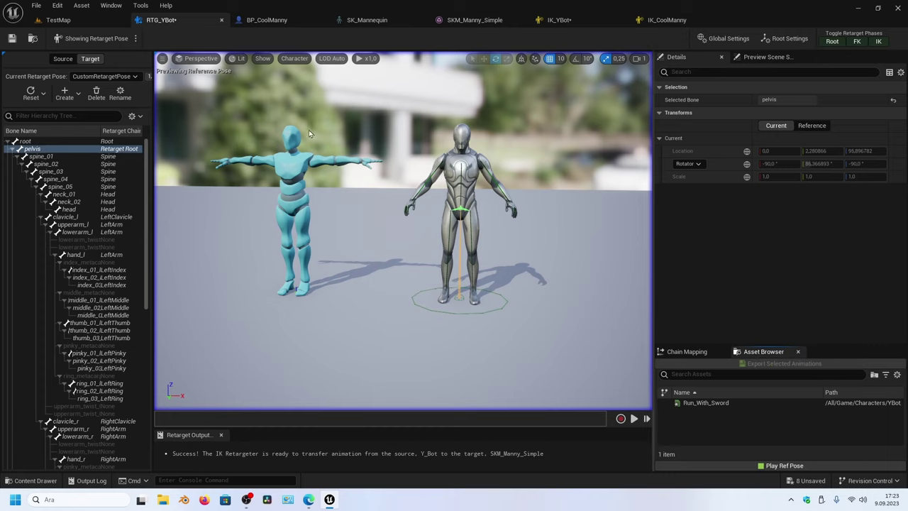
# Preview Run_With_Sword retargeted onto Manny, then stop it to return to the reference pose
pyautogui.click(704, 402)
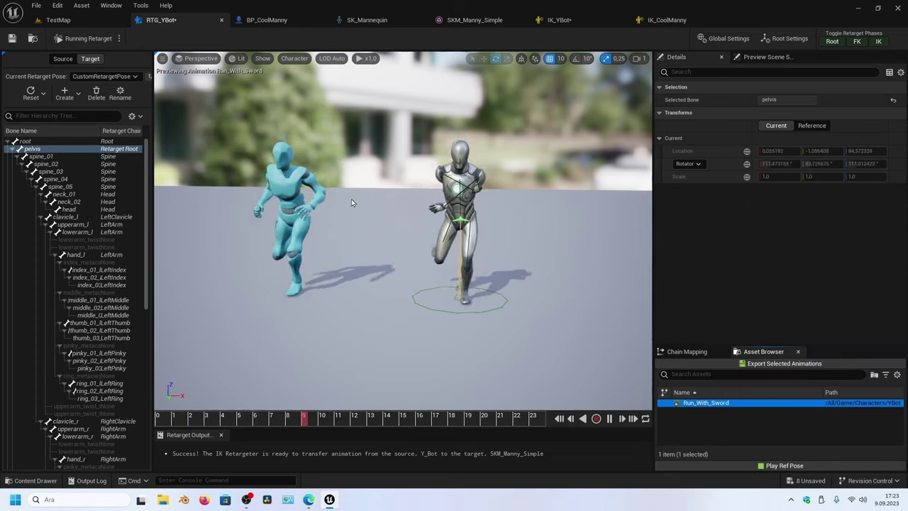
pyautogui.scroll(2, 351, 206)
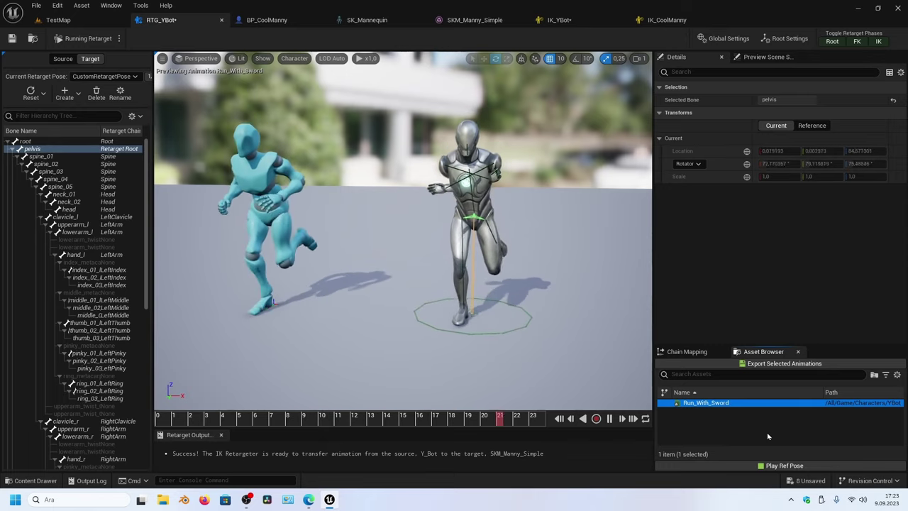
pyautogui.click(785, 465)
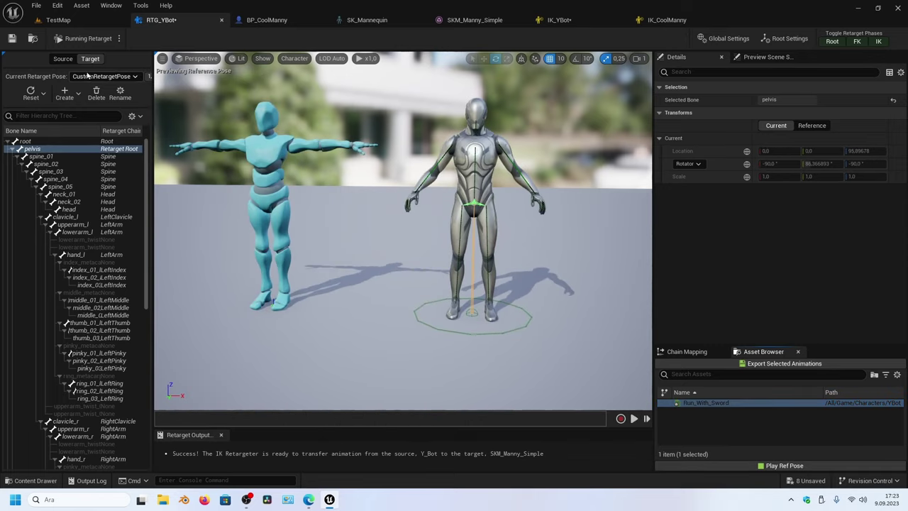
# Switch to Edit Retarget Pose mode and select clavicle_l in the target hierarchy
pyautogui.click(119, 39)
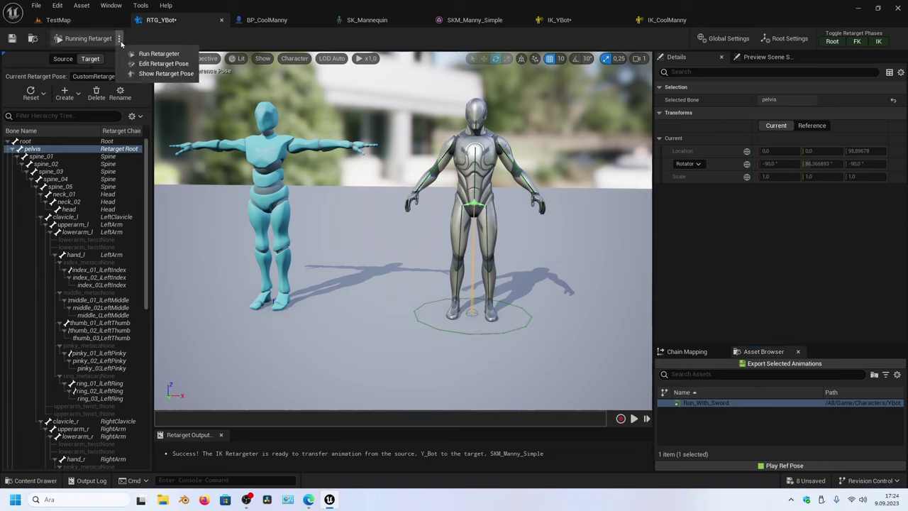
pyautogui.click(146, 64)
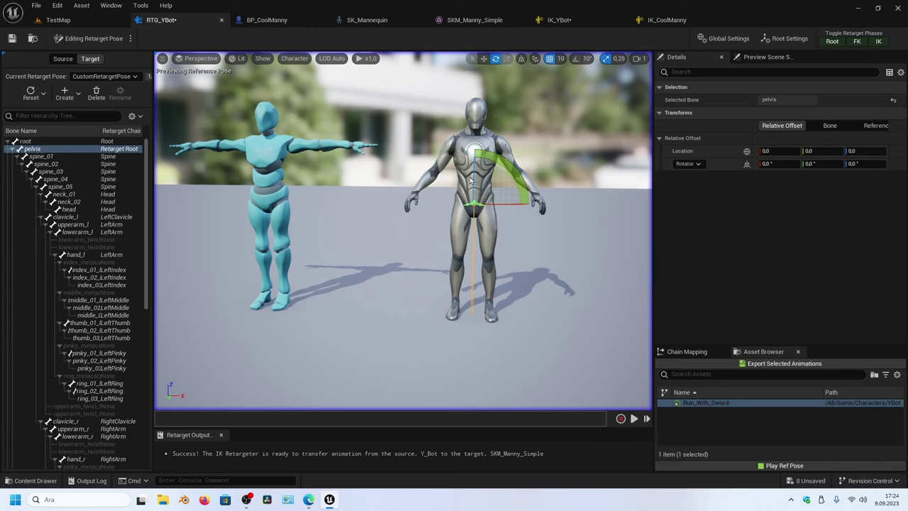
pyautogui.scroll(2, 546, 133)
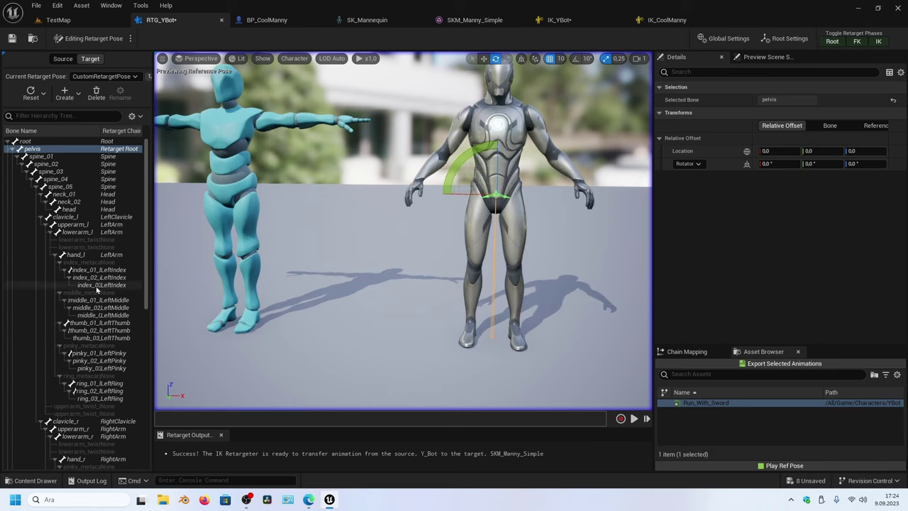
pyautogui.click(77, 217)
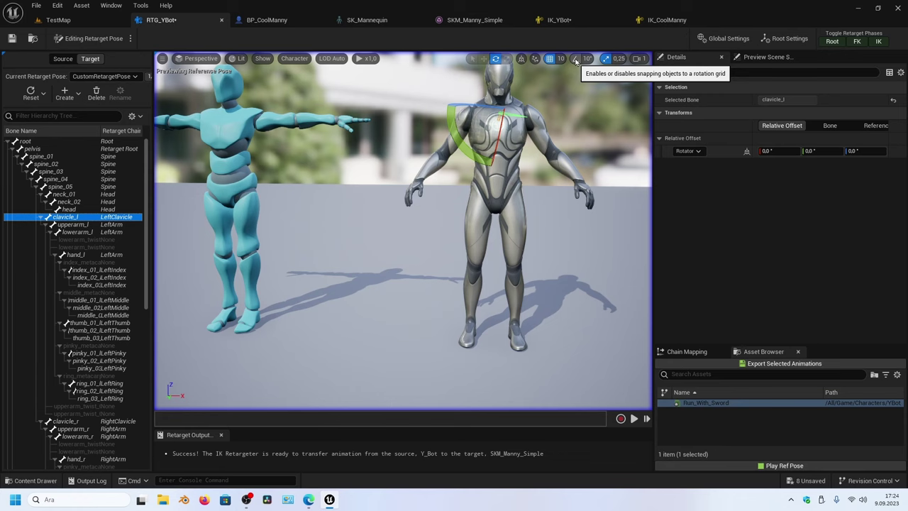
# Turn on rotation snapping, frame the left clavicle, and switch the viewport to the Right orthographic view
pyautogui.click(576, 60)
pyautogui.press('f')
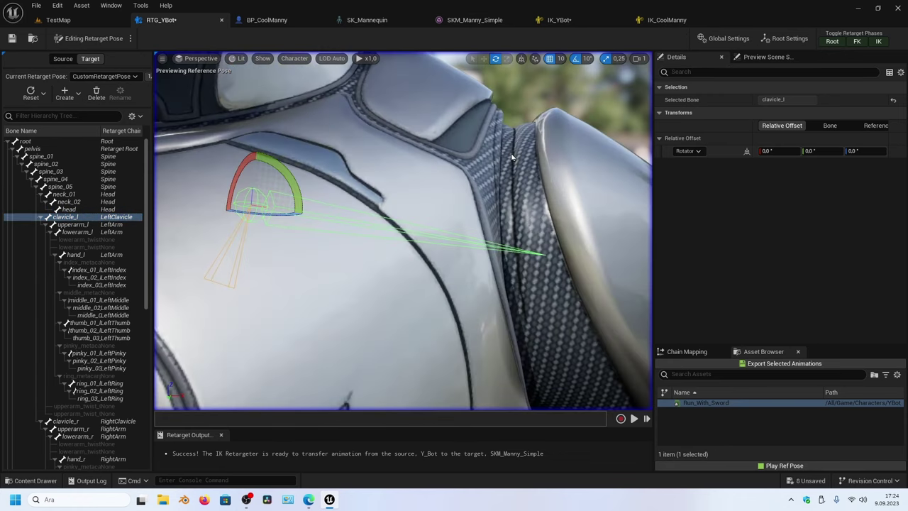
pyautogui.scroll(-5, 401, 184)
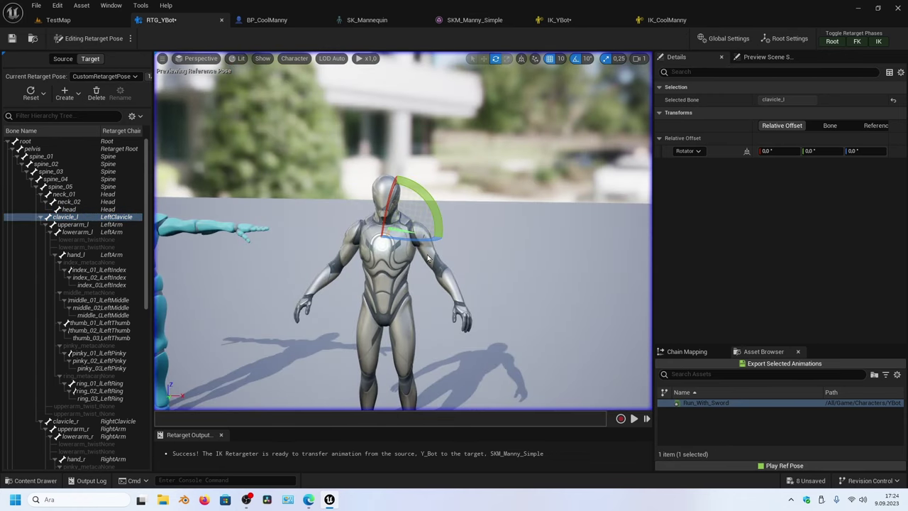
pyautogui.click(201, 58)
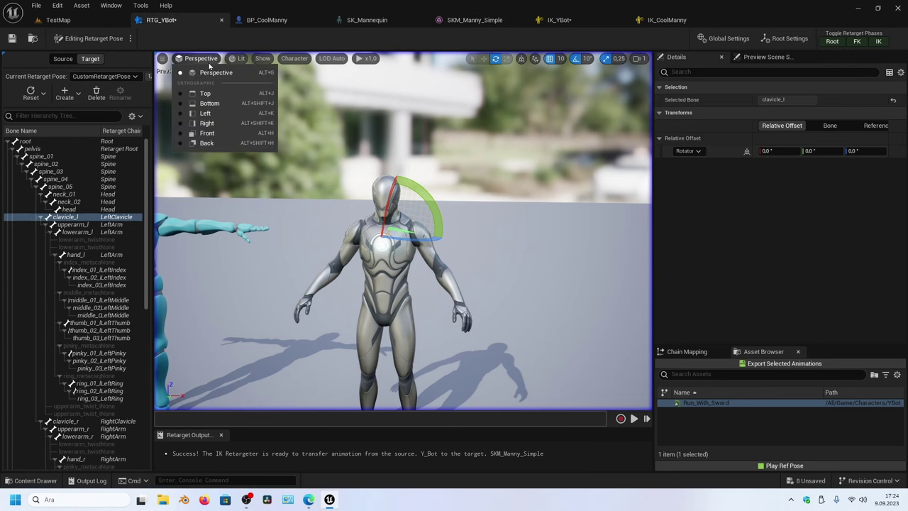
pyautogui.click(206, 123)
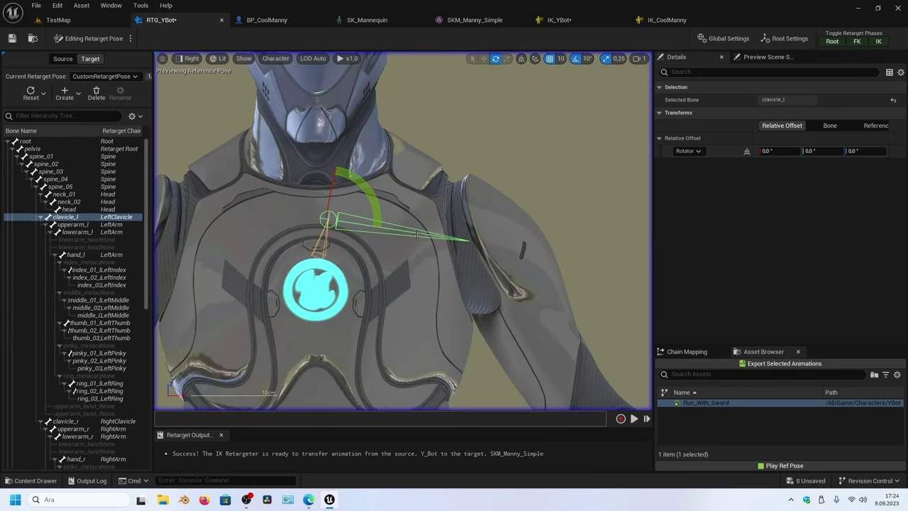
pyautogui.scroll(-4, 409, 225)
pyautogui.scroll(-1, 408, 225)
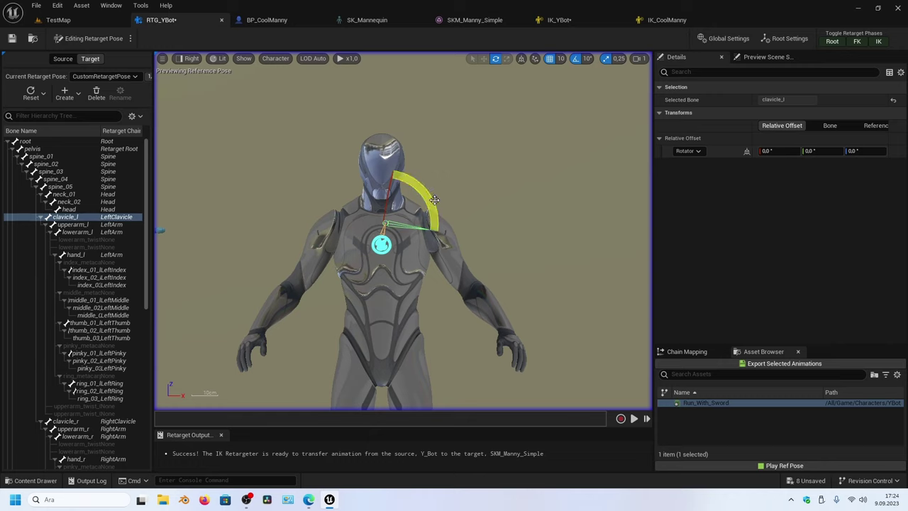
# Rotate clavicle_l Y by 10° and upperarm_l Y by 40° with the gizmo
pyautogui.moveTo(429, 203); pyautogui.dragTo(438, 238)
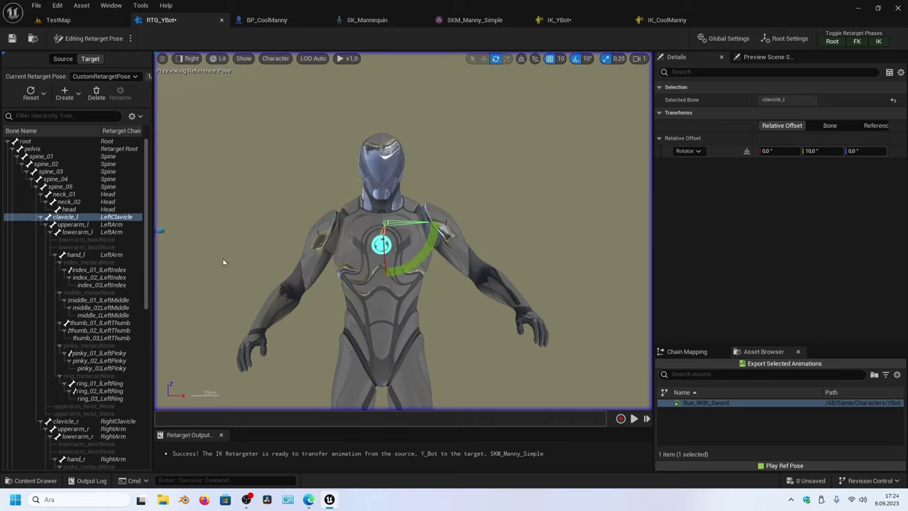
pyautogui.click(78, 226)
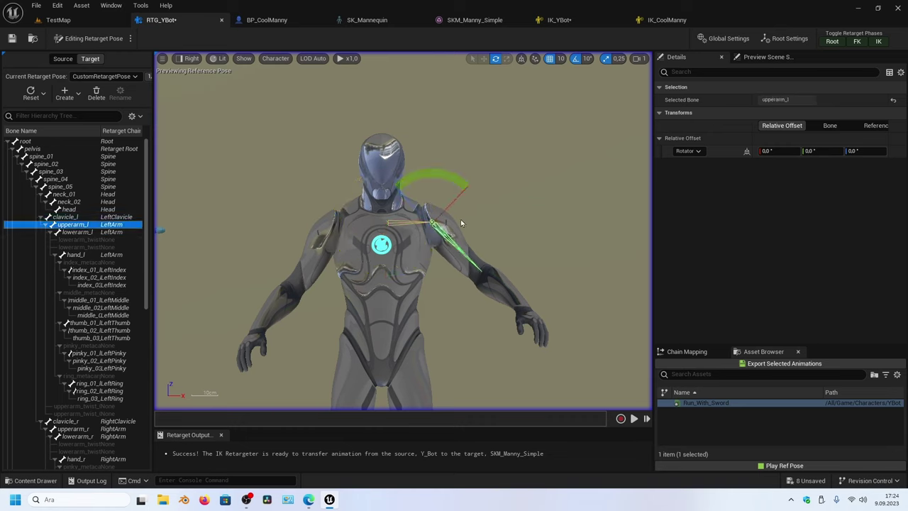
pyautogui.moveTo(458, 184)
pyautogui.mouseDown()
pyautogui.moveTo(470, 264)
pyautogui.moveTo(437, 277)
pyautogui.moveTo(409, 273)
pyautogui.mouseUp()
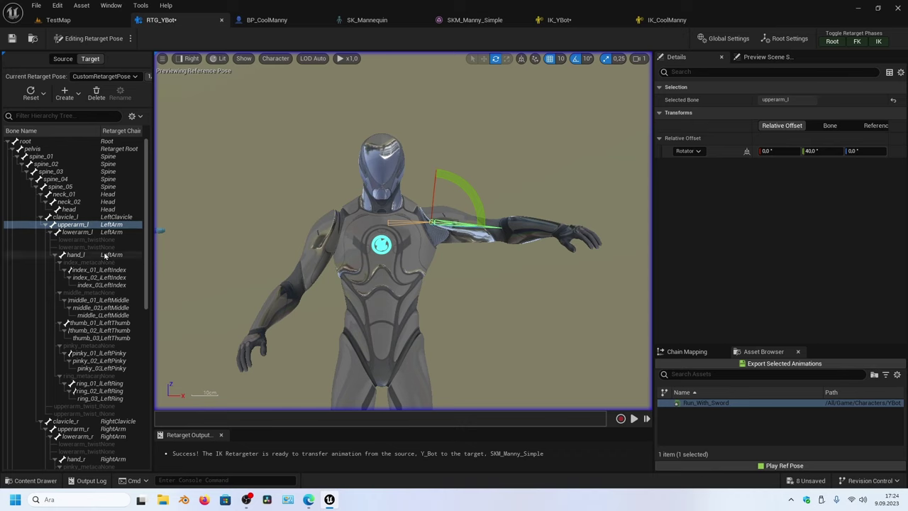
pyautogui.scroll(-2, 90, 331)
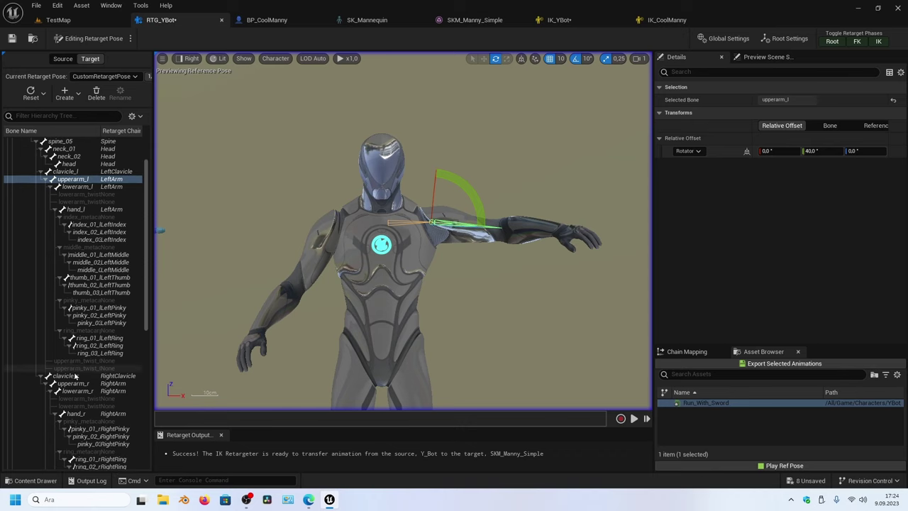
# Rotate clavicle_r by 10° and raise upperarm_r to match the left arm
pyautogui.click(67, 376)
pyautogui.moveTo(337, 185); pyautogui.dragTo(329, 202)
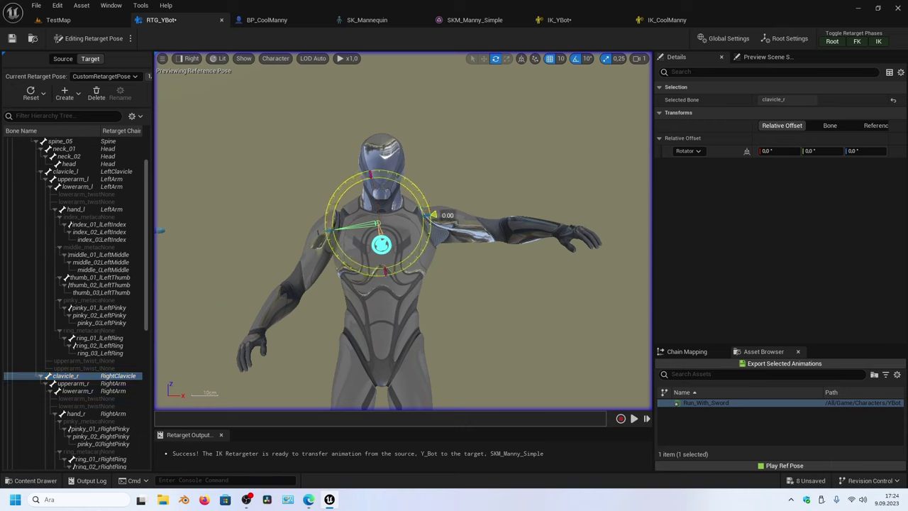
pyautogui.click(80, 385)
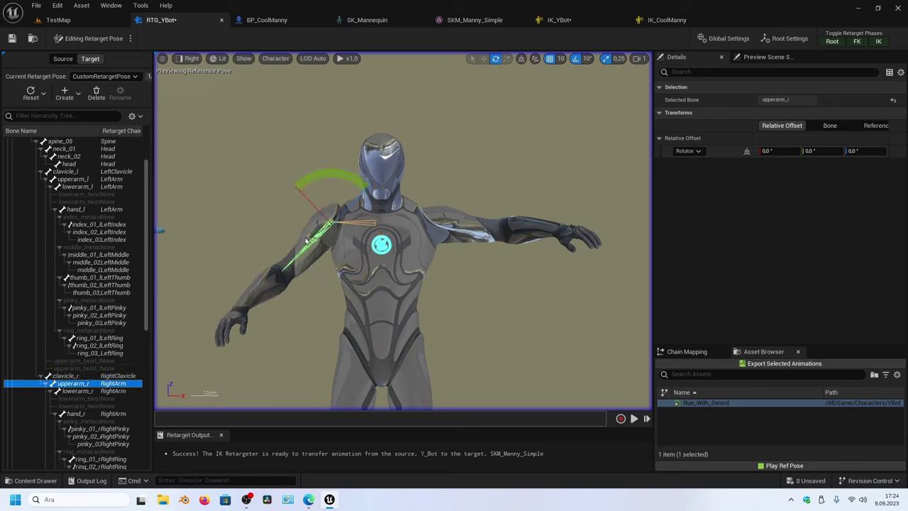
pyautogui.moveTo(325, 173)
pyautogui.mouseDown()
pyautogui.moveTo(363, 181)
pyautogui.moveTo(337, 167)
pyautogui.moveTo(406, 204)
pyautogui.mouseUp()
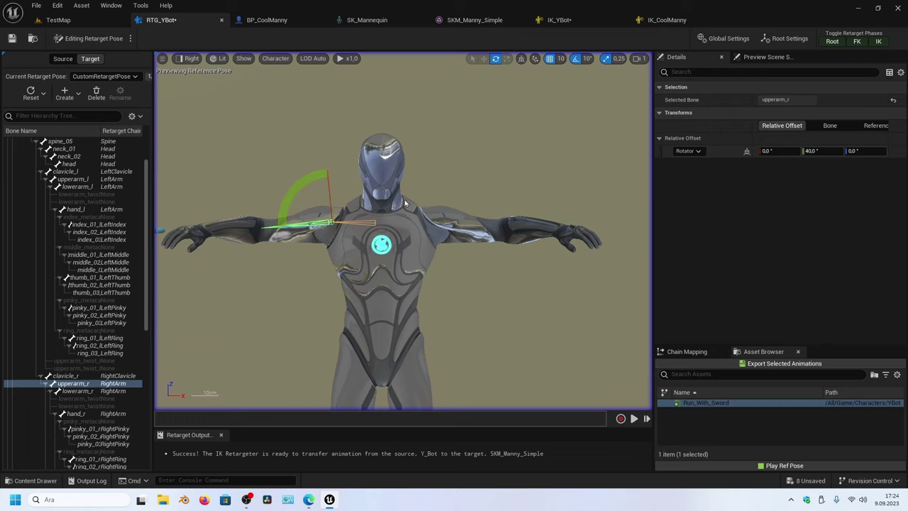
# From a view looking down on the right arm, rotate lowerarm_r Z to -30°
pyautogui.click(190, 58)
pyautogui.click(190, 58)
pyautogui.moveTo(208, 97)
pyautogui.keyDown('alt'); pyautogui.mouseDown()
pyautogui.moveTo(392, 251)
pyautogui.moveTo(443, 240)
pyautogui.mouseUp(); pyautogui.keyUp('alt')
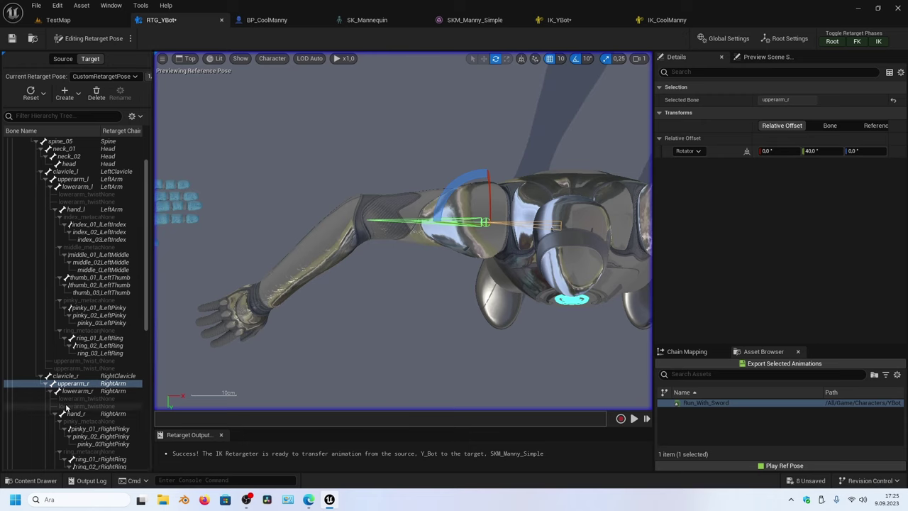
pyautogui.click(328, 264)
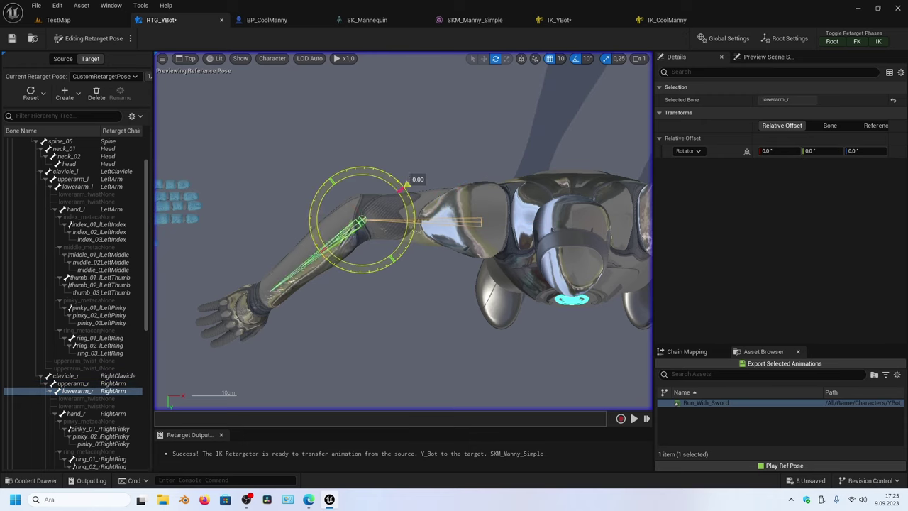
pyautogui.moveTo(323, 219); pyautogui.dragTo(323, 186)
pyautogui.moveTo(383, 169)
pyautogui.mouseDown()
pyautogui.moveTo(374, 165)
pyautogui.moveTo(383, 167)
pyautogui.mouseUp()
# Orbit and zoom around the character to check the straightened right arm
pyautogui.moveTo(300, 273); pyautogui.dragTo(379, 288)
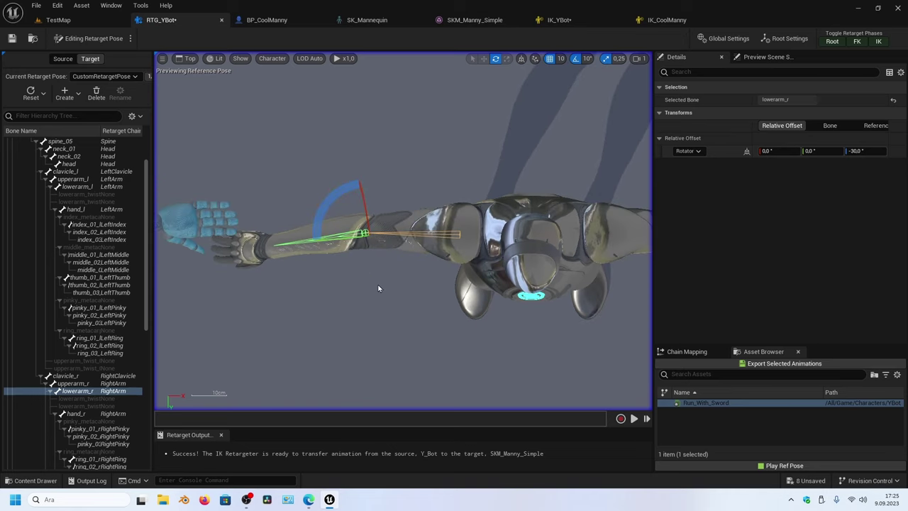
pyautogui.moveTo(551, 285); pyautogui.dragTo(174, 318)
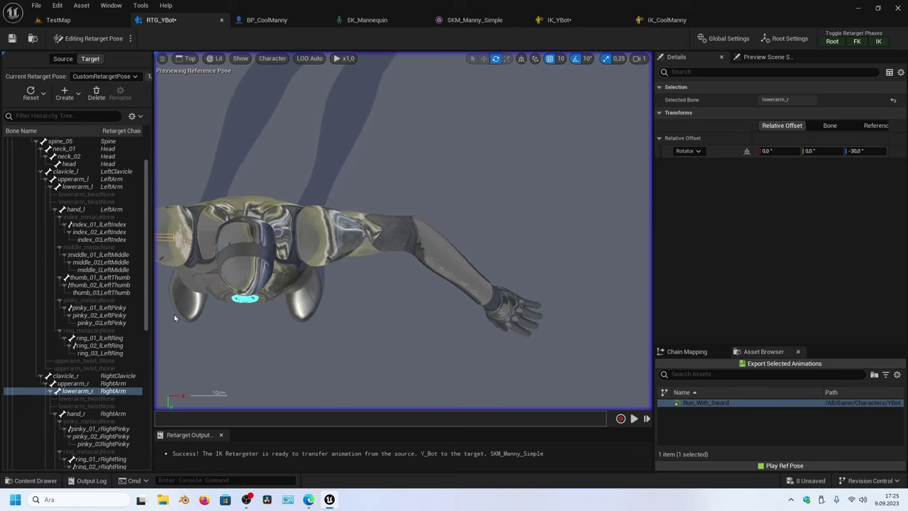
pyautogui.scroll(-5, 97, 307)
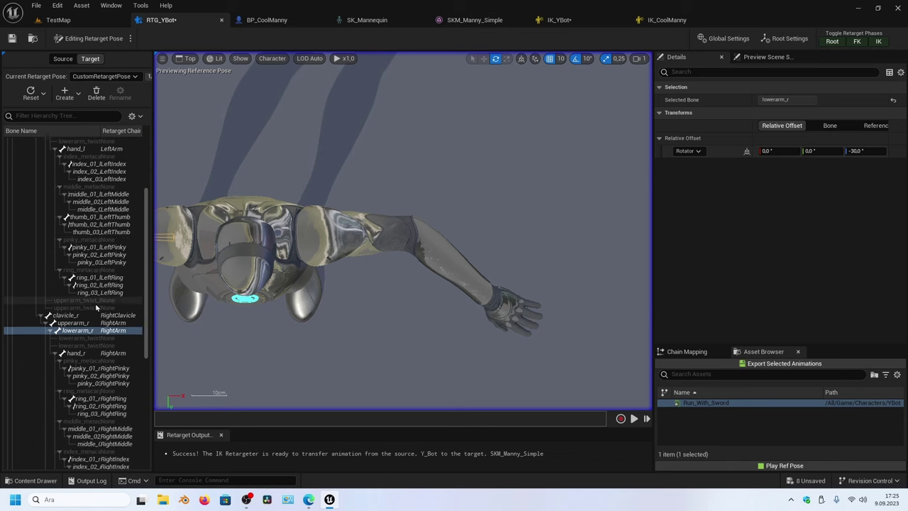
pyautogui.scroll(-4, 97, 307)
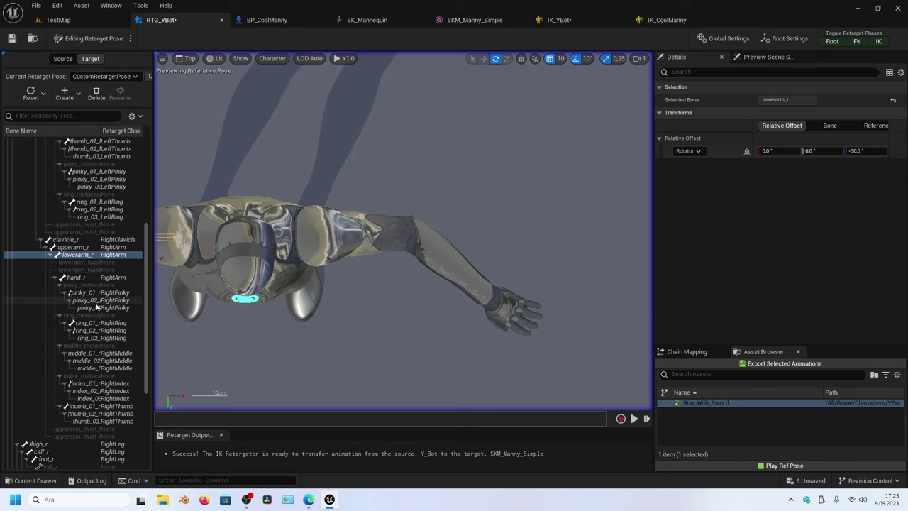
pyautogui.scroll(-3, 97, 307)
pyautogui.scroll(-4, 93, 331)
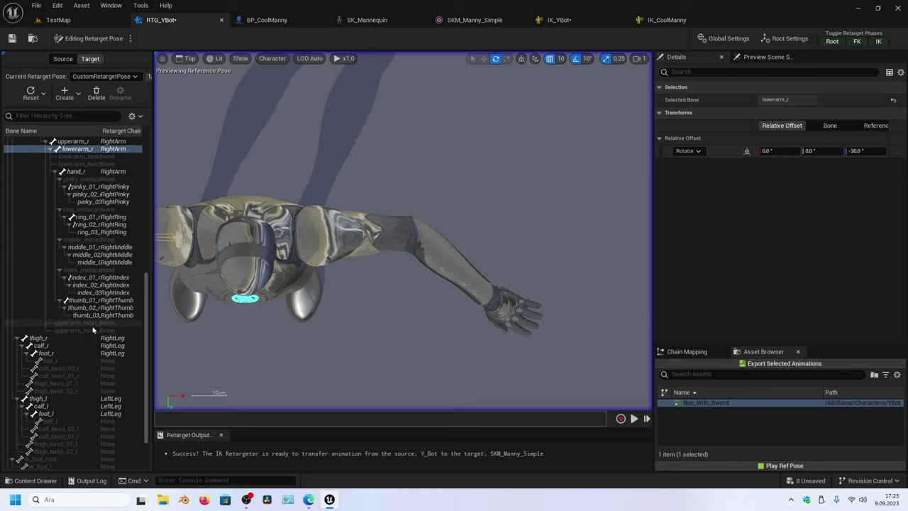
pyautogui.scroll(7, 93, 324)
pyautogui.scroll(7, 82, 317)
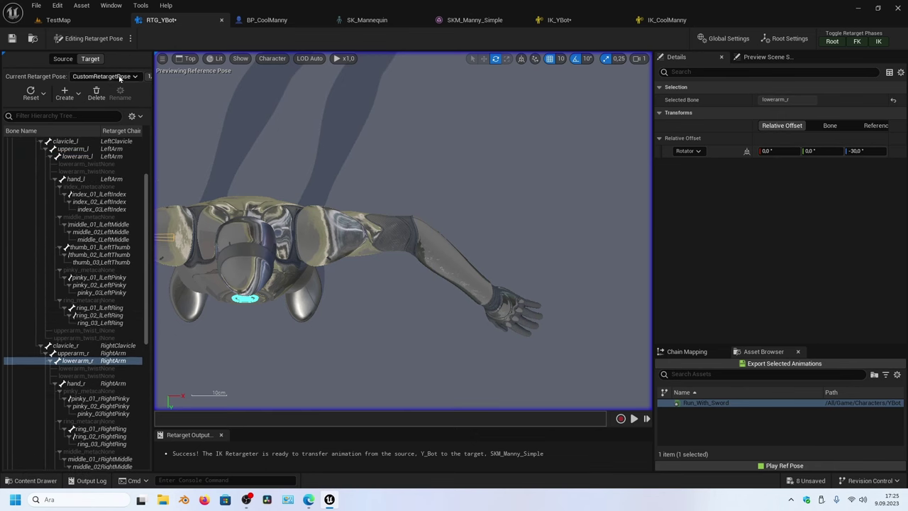
# Draw the full skeleton hierarchy in the retarget preview viewport
pyautogui.click(262, 59)
pyautogui.moveTo(293, 106)
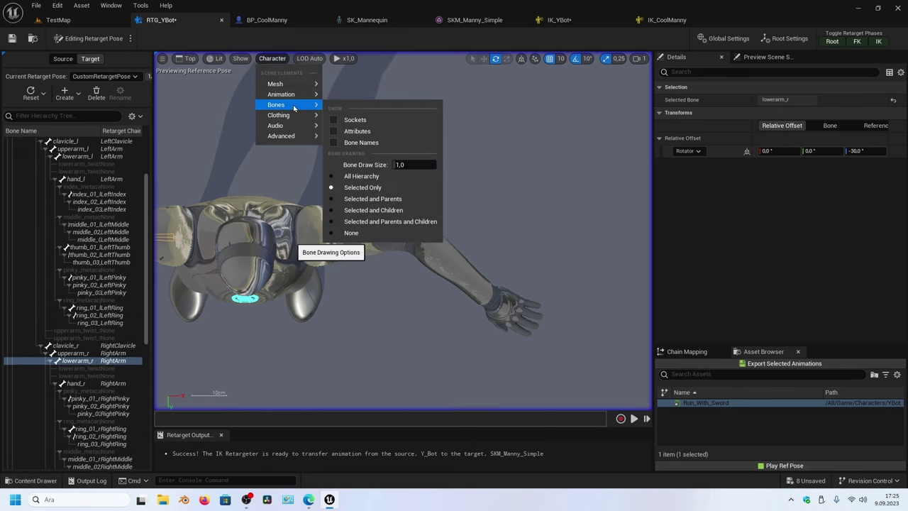
pyautogui.click(357, 176)
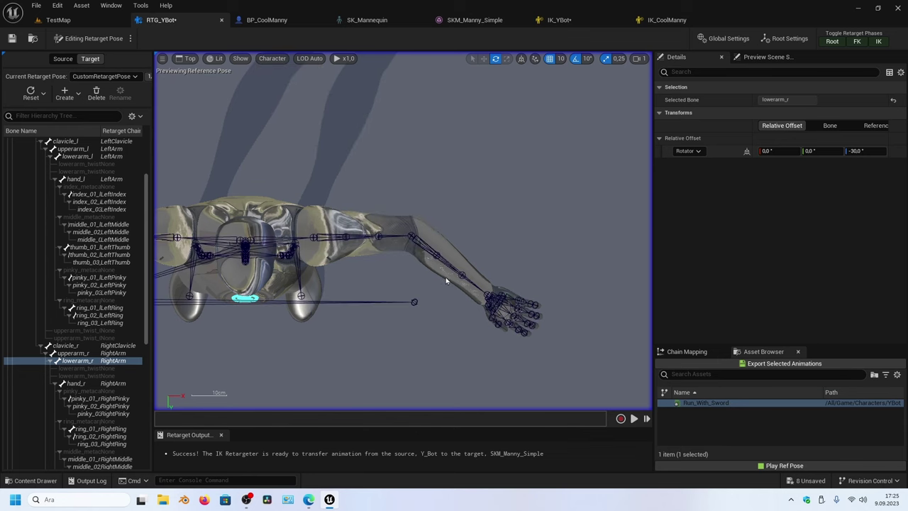
pyautogui.scroll(2, 428, 257)
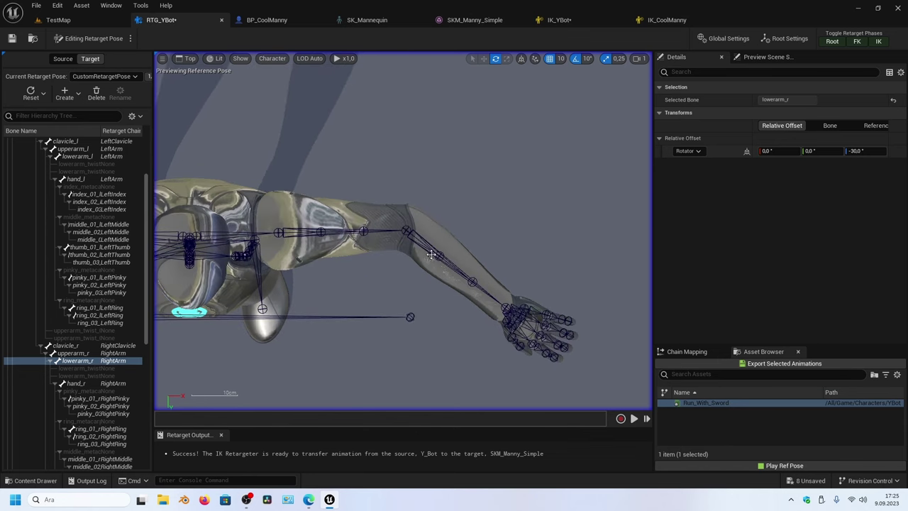
# Select lowerarm_l and rotate it -30° about the elbow
pyautogui.click(431, 254)
pyautogui.scroll(3, 78, 224)
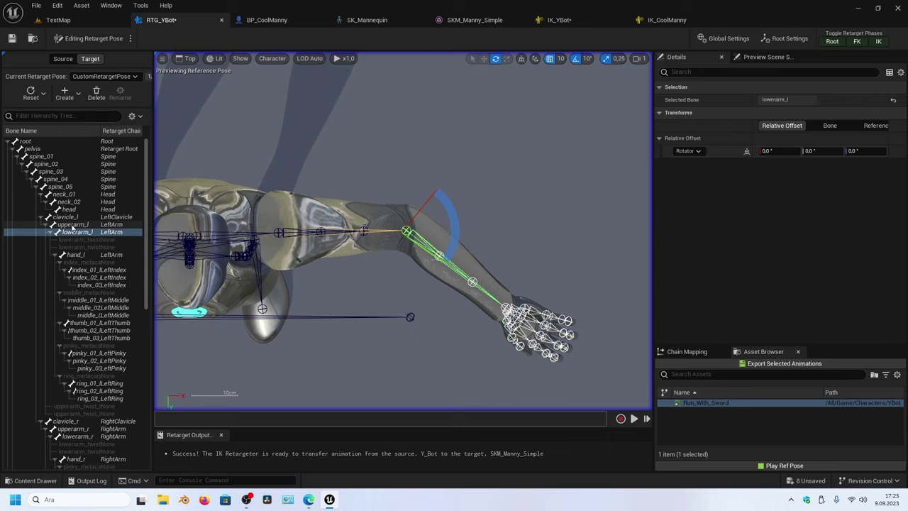
pyautogui.click(73, 234)
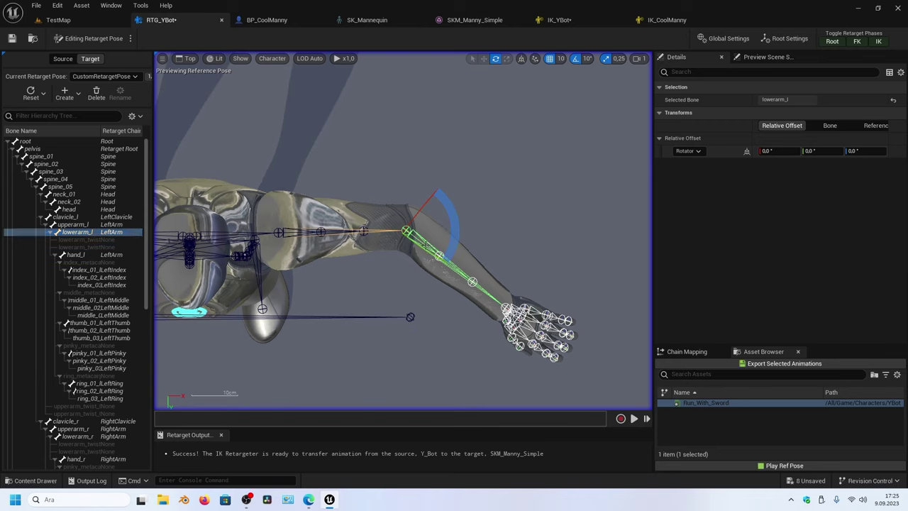
pyautogui.moveTo(453, 225); pyautogui.dragTo(447, 264)
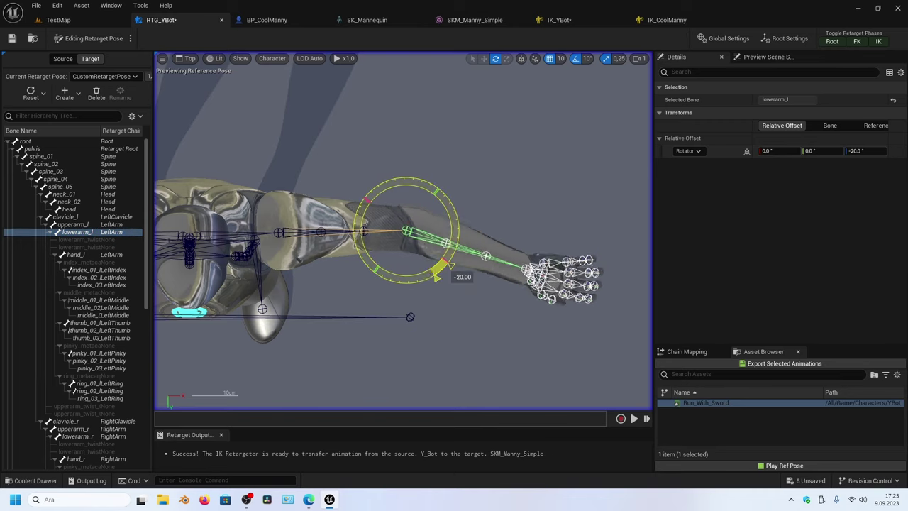
pyautogui.scroll(-2, 299, 317)
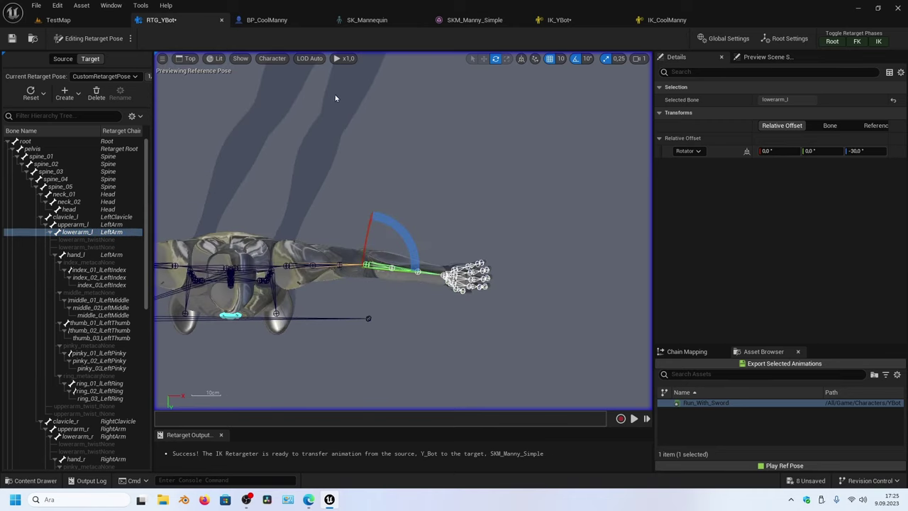
# Set Bones to Selected Only and switch to a Perspective view framing both characters
pyautogui.click(273, 61)
pyautogui.moveTo(287, 105)
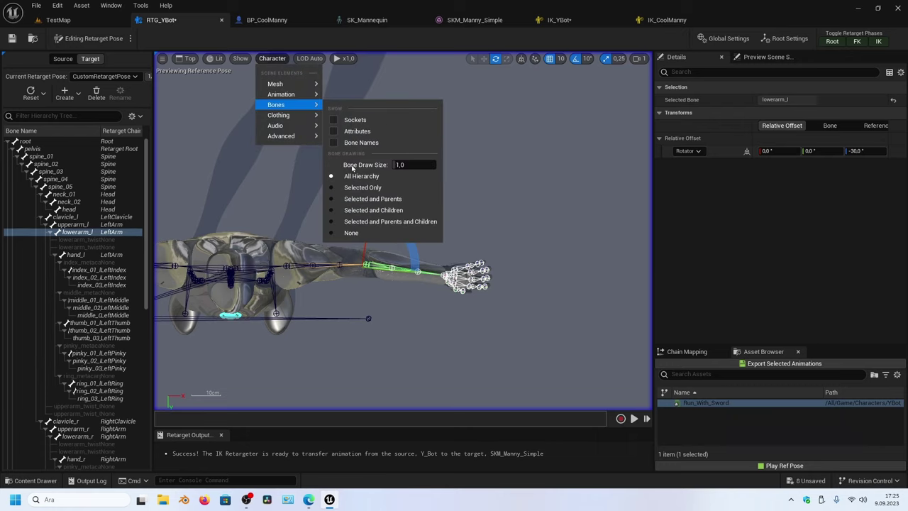
pyautogui.click(363, 187)
pyautogui.scroll(-3, 311, 234)
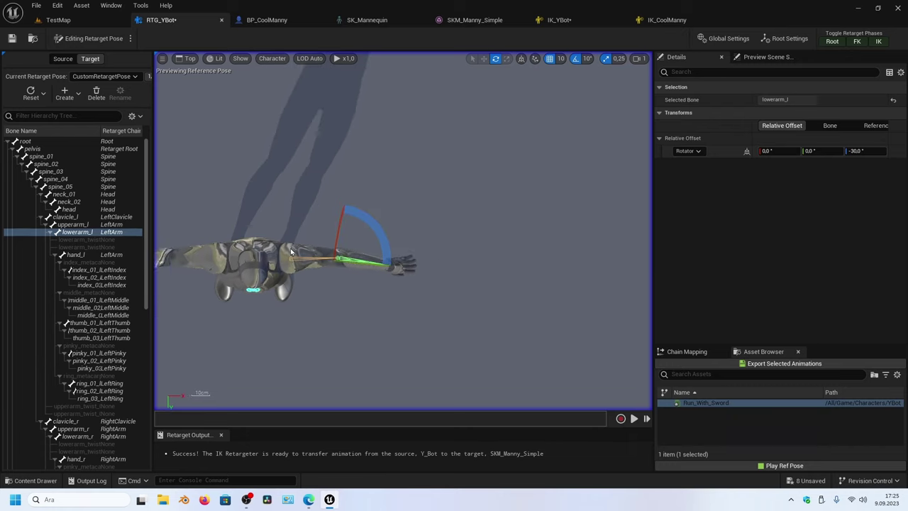
pyautogui.click(190, 59)
pyautogui.click(195, 73)
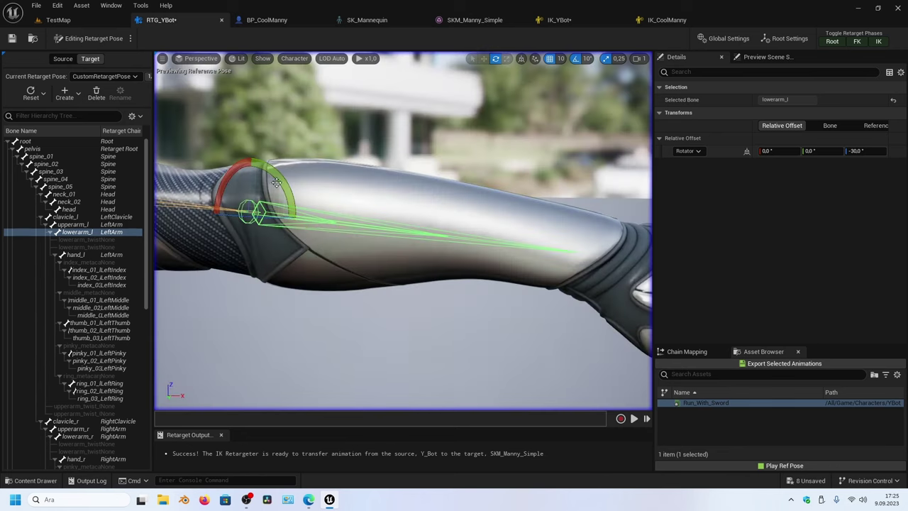
pyautogui.scroll(-5, 323, 271)
pyautogui.moveTo(319, 273); pyautogui.dragTo(341, 268, button='right')
# Show the retarget pose, play Run_With_Sword on Manny, then return to Ref Pose and select it
pyautogui.click(131, 39)
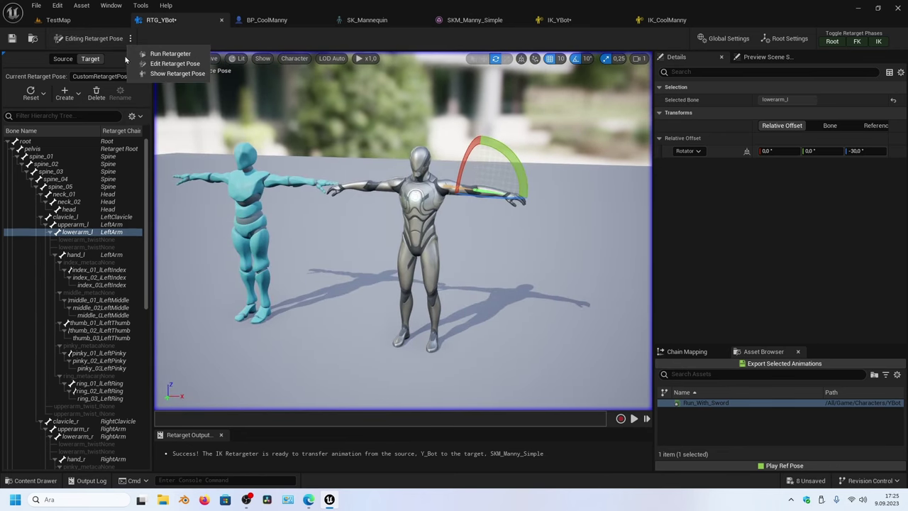
pyautogui.click(161, 75)
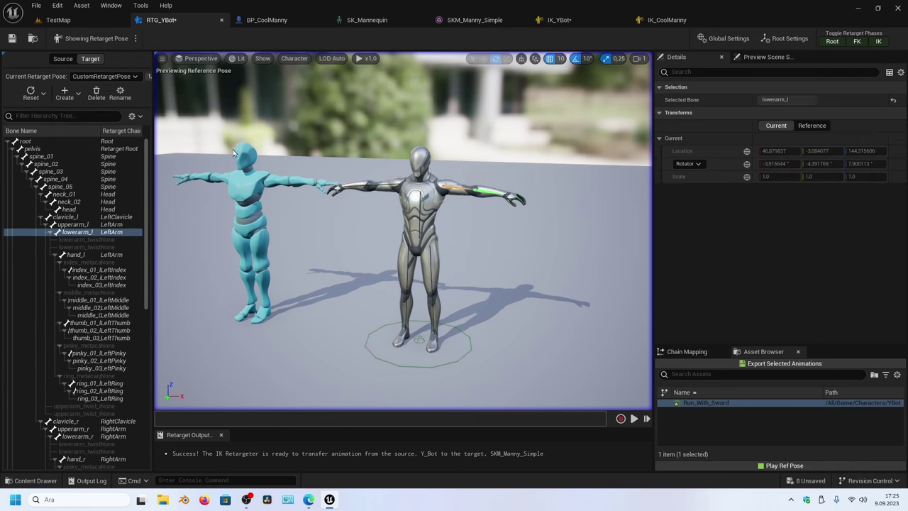
pyautogui.doubleClick(736, 402)
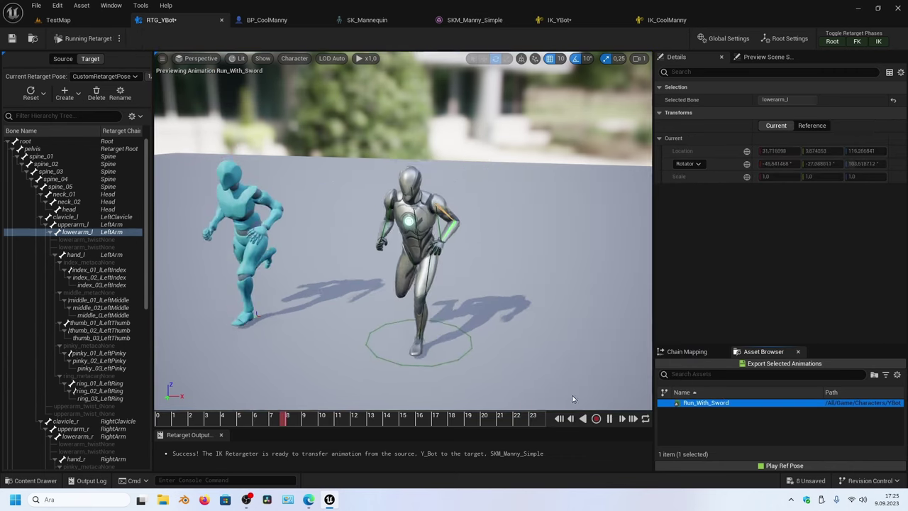
pyautogui.moveTo(399, 311); pyautogui.dragTo(389, 238, button='right')
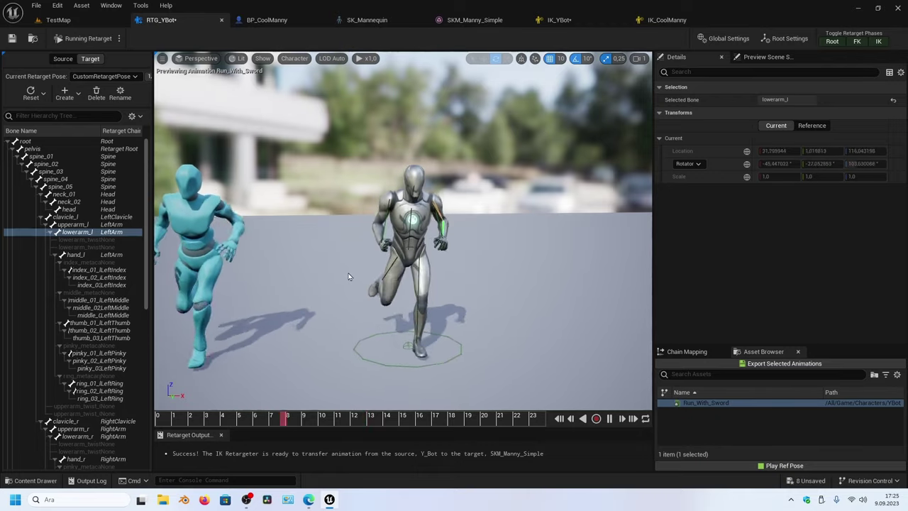
pyautogui.moveTo(389, 239); pyautogui.dragTo(383, 219, button='right')
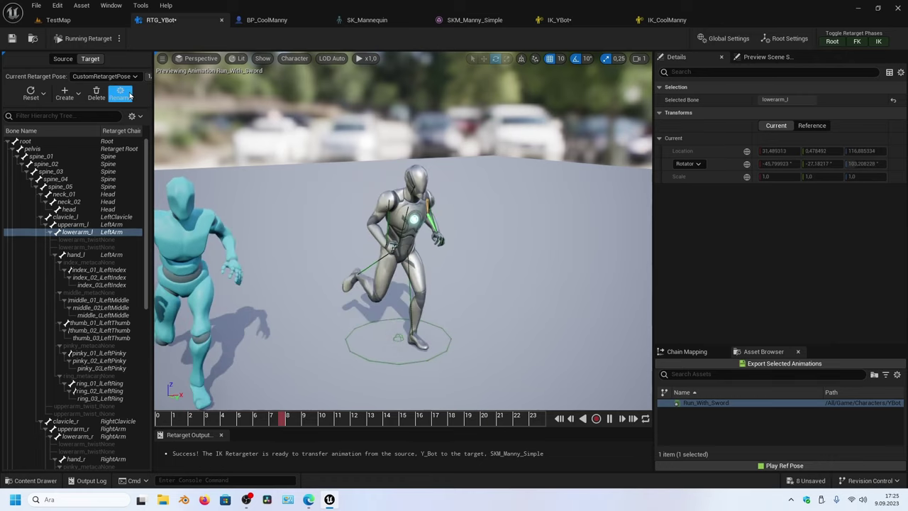
pyautogui.click(770, 467)
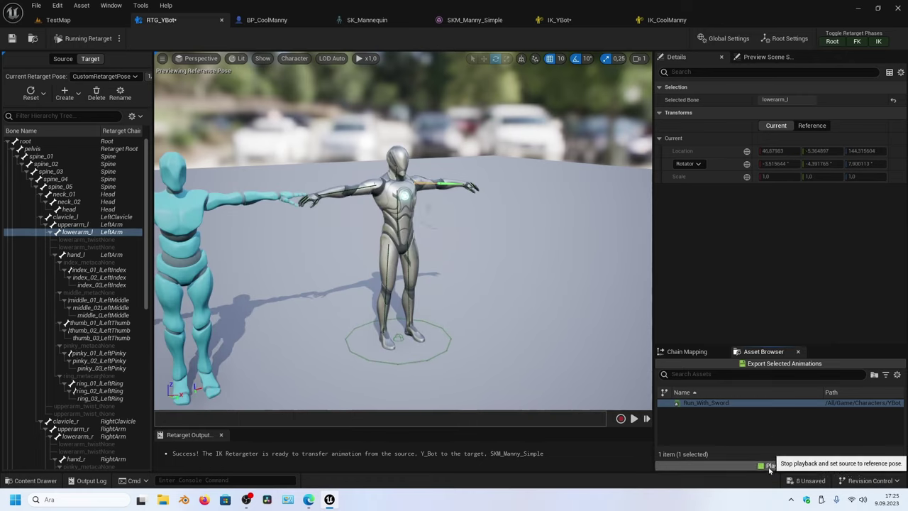
pyautogui.click(700, 412)
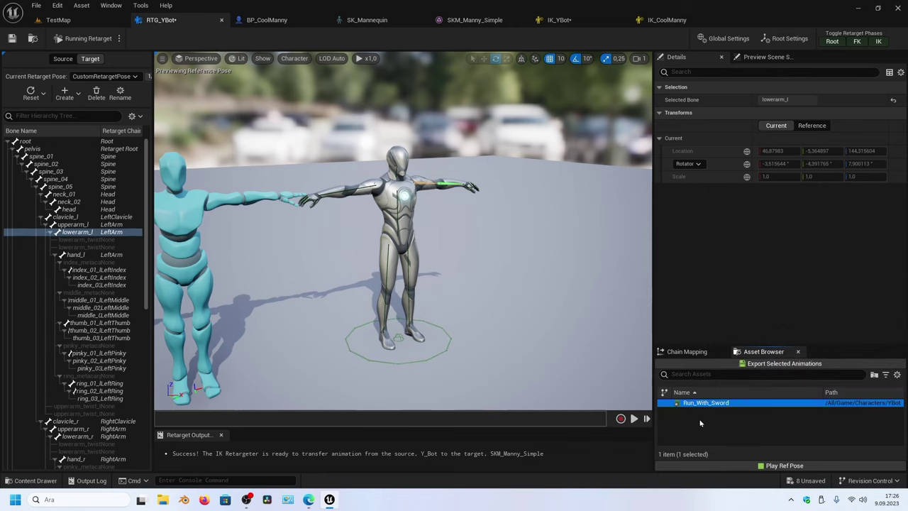
# Export the retargeted Run_With_Sword to Content/Characters/Mannequins/Animations/Manny and browse to that folder
pyautogui.click(761, 364)
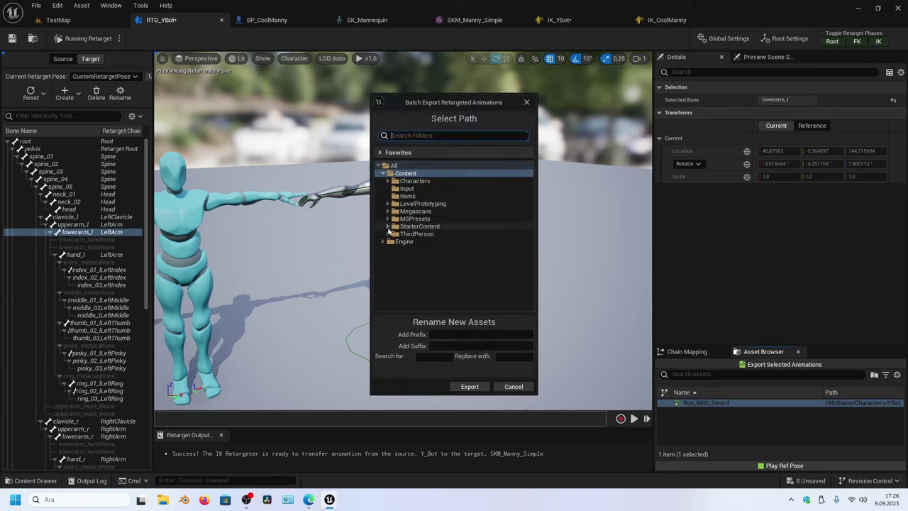
pyautogui.click(387, 182)
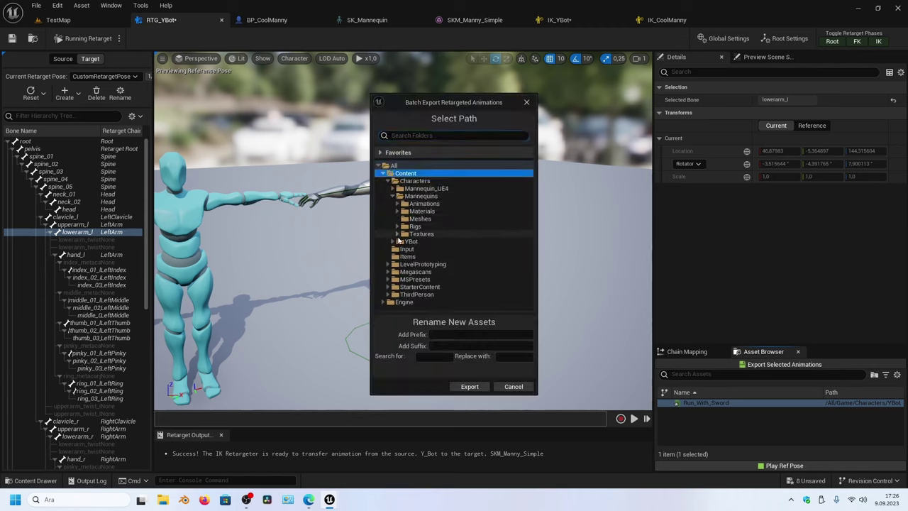
pyautogui.click(398, 205)
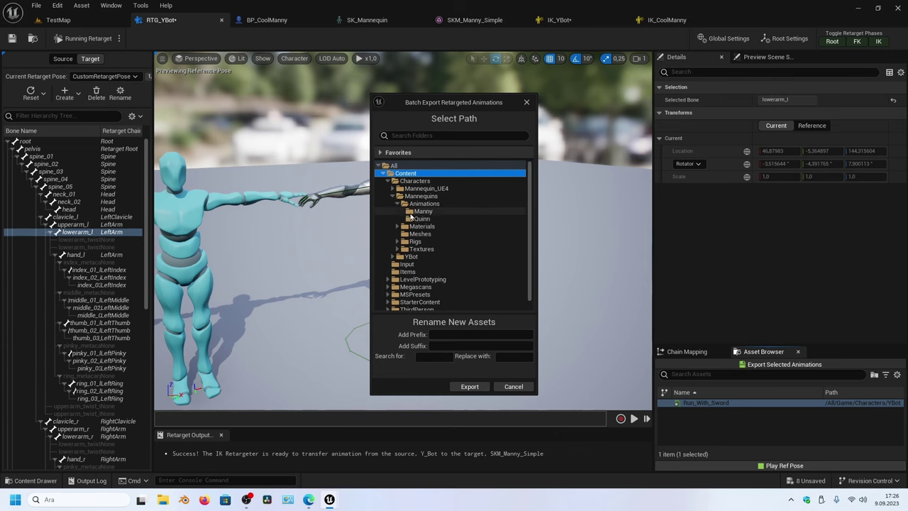
pyautogui.click(414, 211)
pyautogui.click(464, 388)
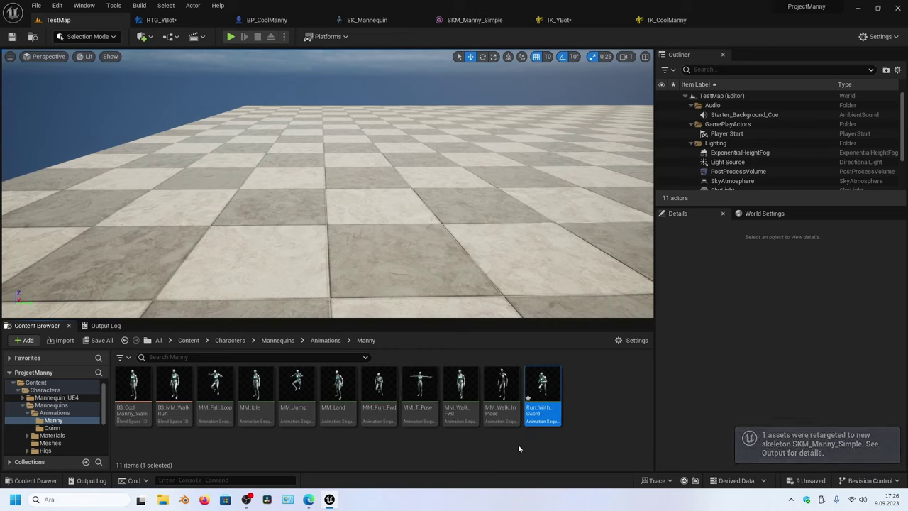
pyautogui.click(52, 392)
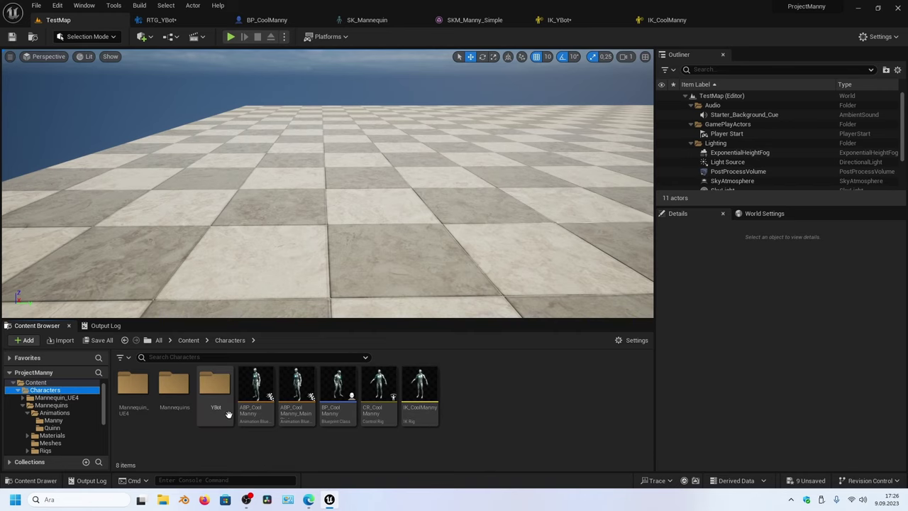
pyautogui.click(54, 421)
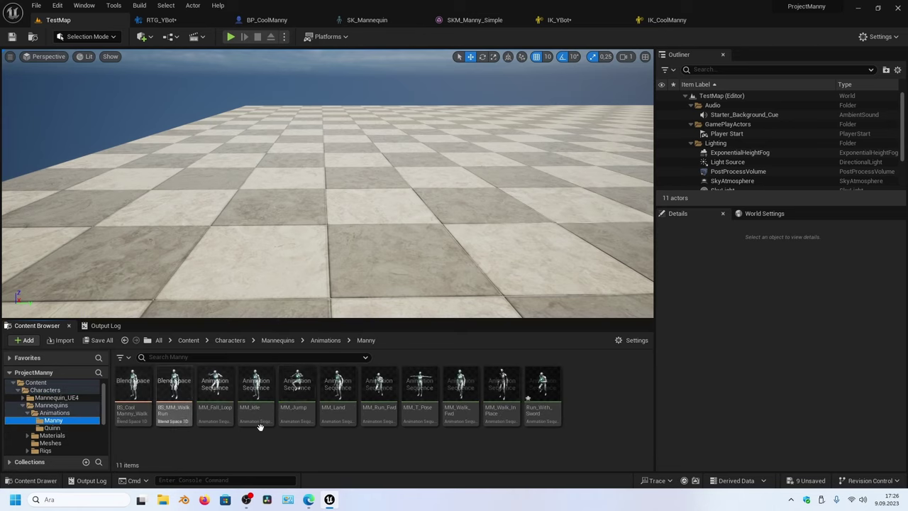
# Open Run_With_Sword, widen the preview, and glance at the skeleton and Manny mesh editors
pyautogui.doubleClick(549, 419)
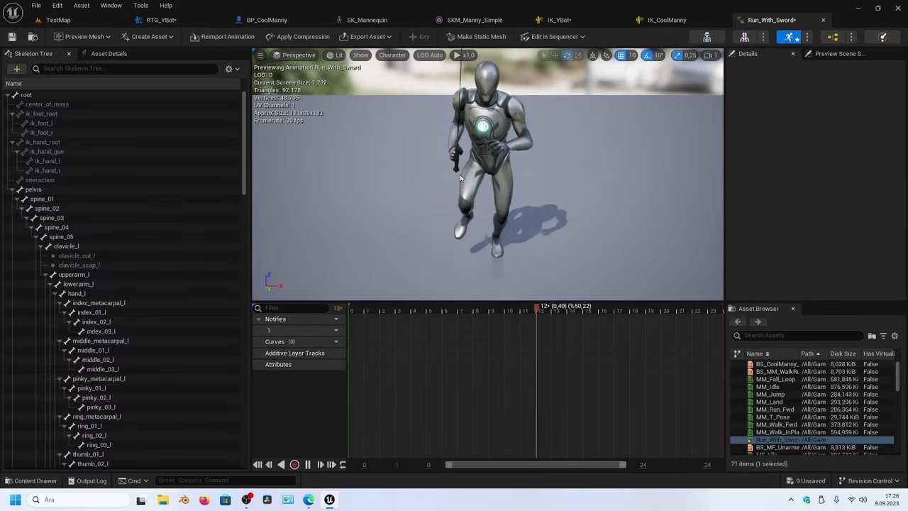
pyautogui.moveTo(249, 183); pyautogui.dragTo(174, 183)
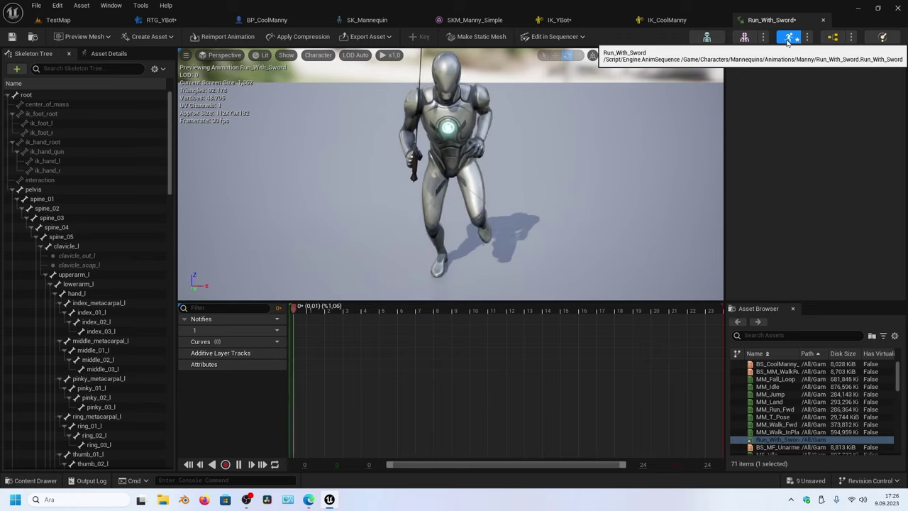
pyautogui.click(707, 37)
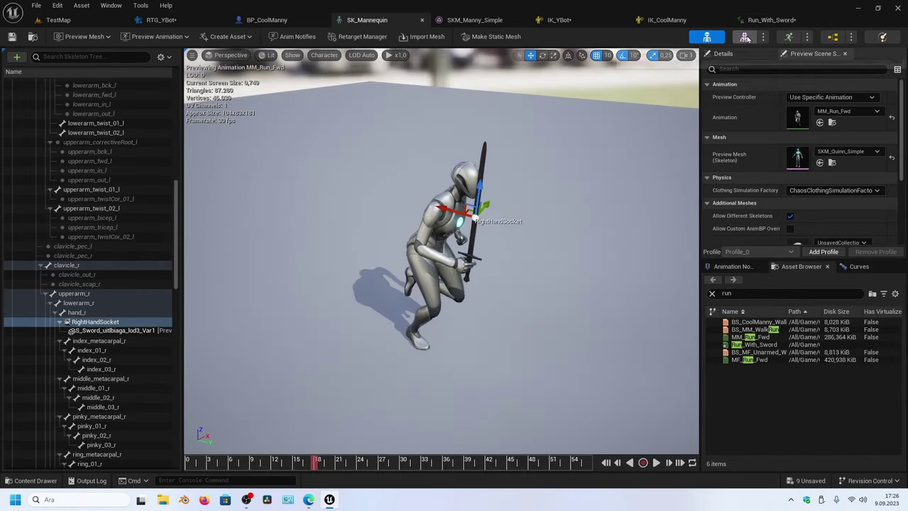
pyautogui.click(744, 37)
pyautogui.click(790, 37)
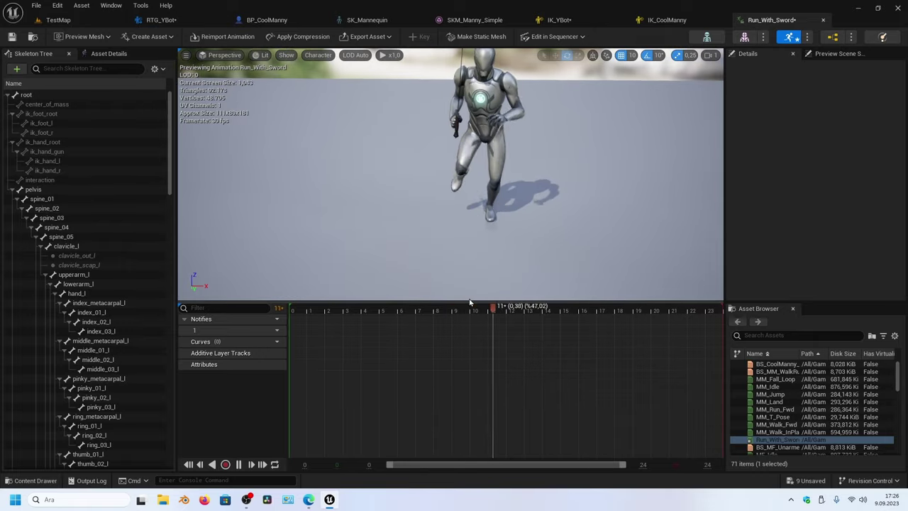
# Enlarge the preview, pause the animation at frame 14, and scroll down to RightHandSocket
pyautogui.moveTo(466, 301); pyautogui.dragTo(465, 402)
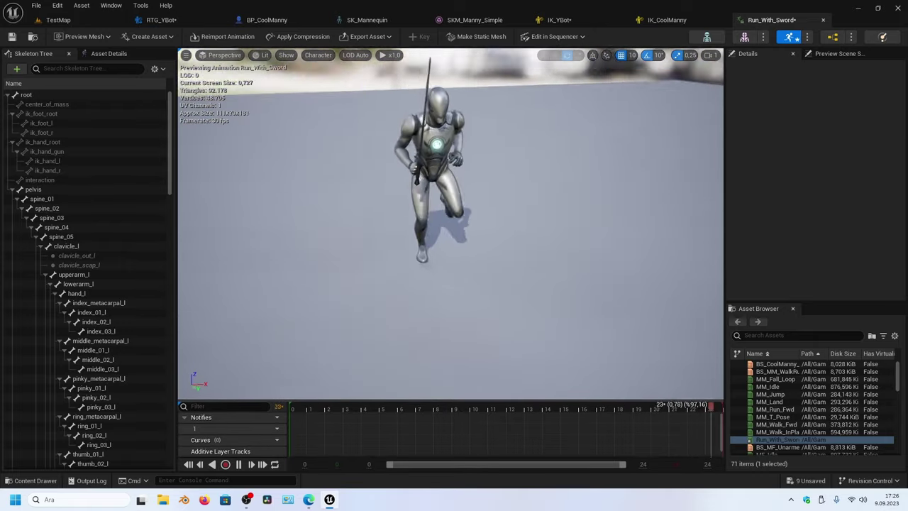
pyautogui.moveTo(454, 284)
pyautogui.mouseDown()
pyautogui.moveTo(369, 277)
pyautogui.moveTo(397, 241)
pyautogui.mouseUp()
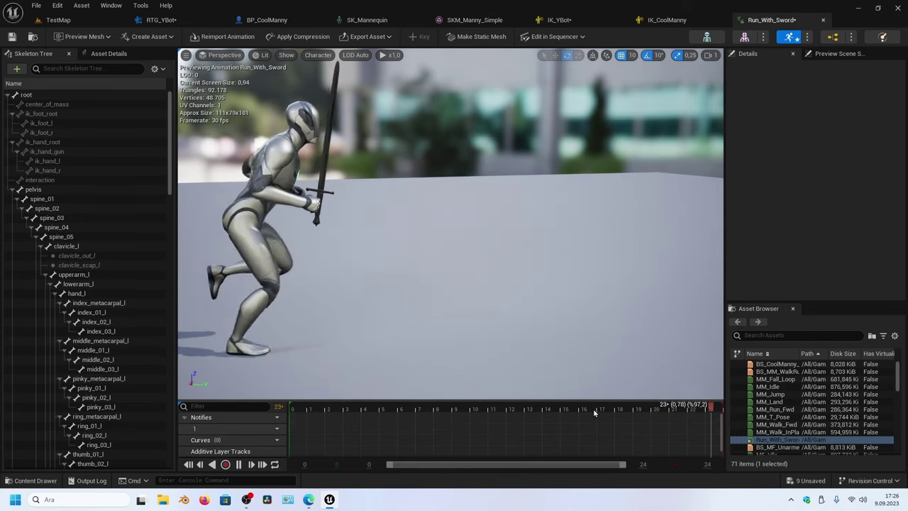
pyautogui.moveTo(538, 410); pyautogui.dragTo(548, 411)
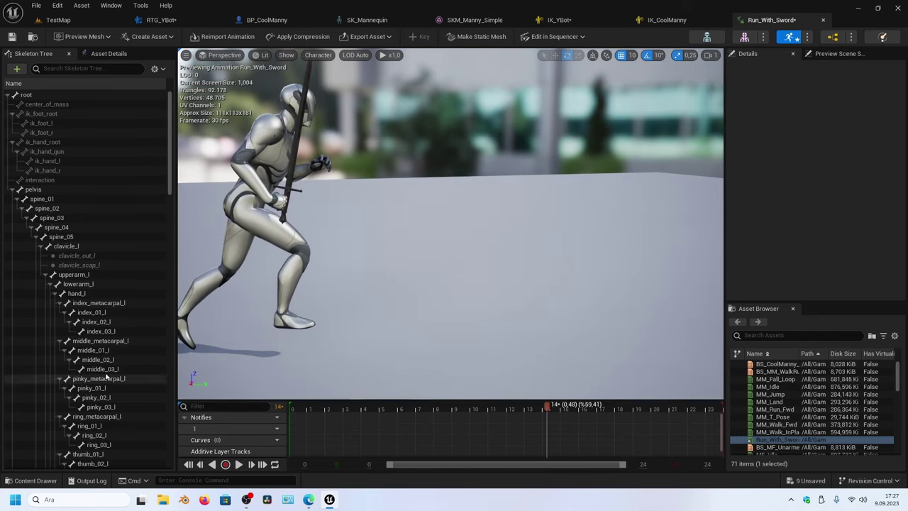
pyautogui.scroll(-2, 123, 318)
pyautogui.scroll(-5, 119, 344)
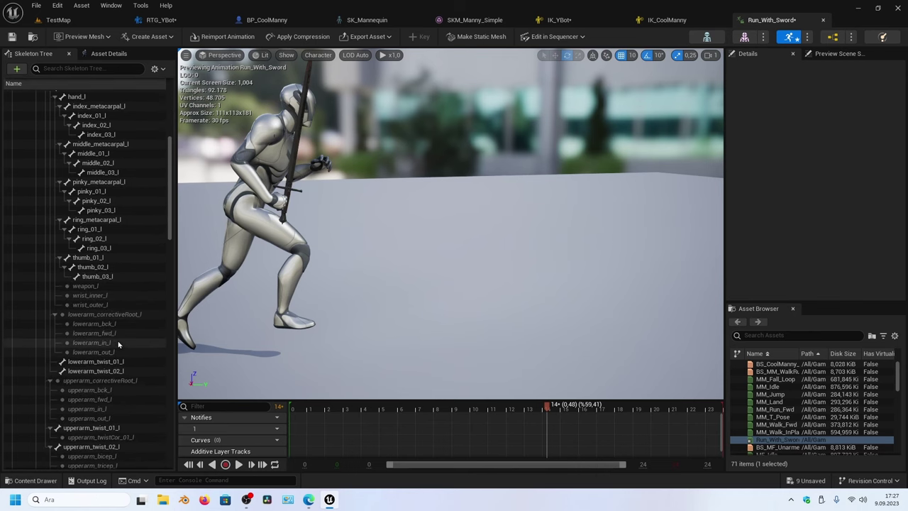
pyautogui.scroll(-3, 105, 363)
pyautogui.scroll(-3, 110, 360)
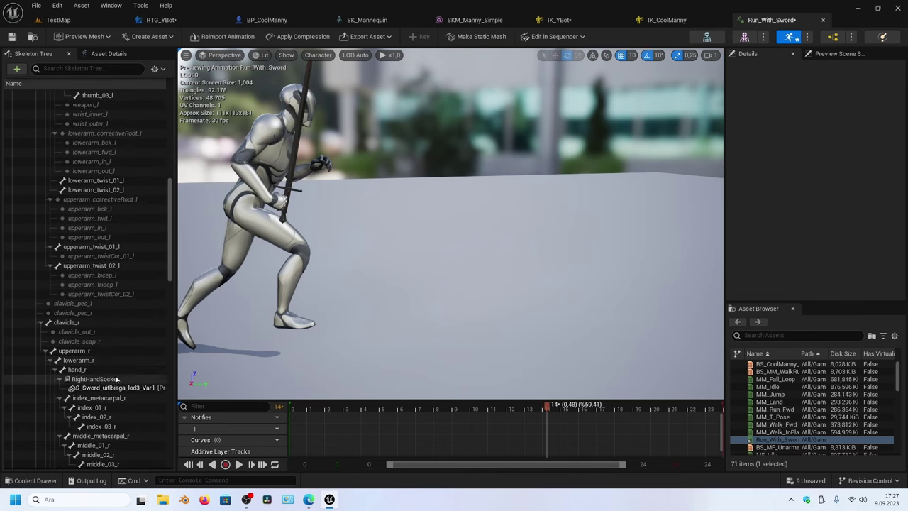
# Select RightHandSocket and rotate the sword to a new angle in Manny's hand
pyautogui.click(117, 379)
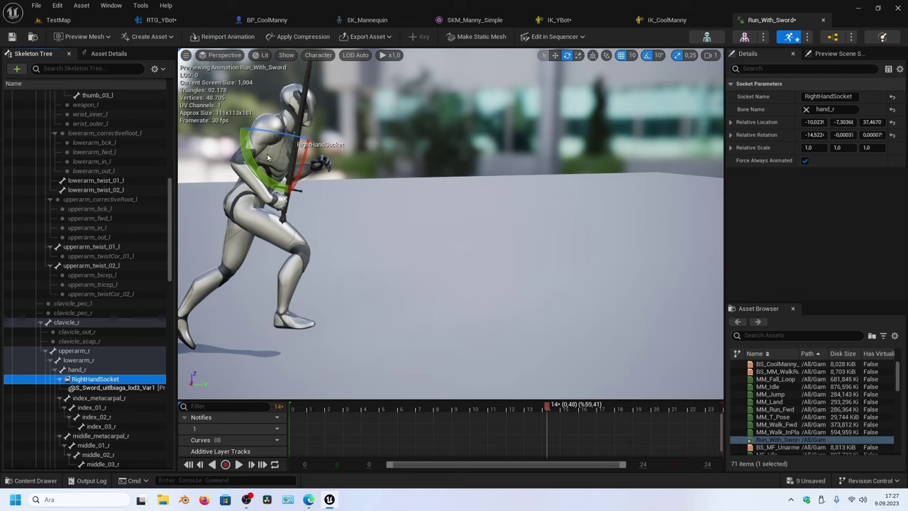
pyautogui.moveTo(250, 167); pyautogui.dragTo(251, 168)
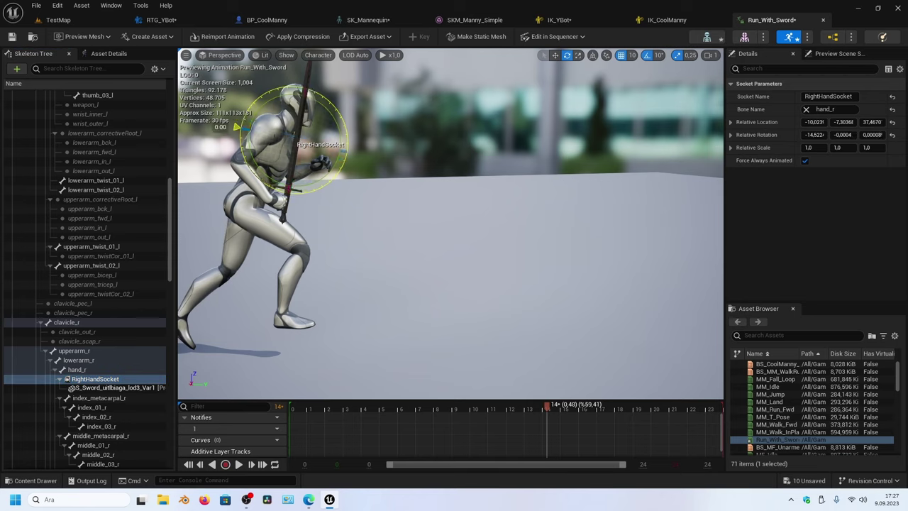
pyautogui.moveTo(245, 122); pyautogui.dragTo(539, 142)
# Reposition RightHandSocket and check the sword grip from the side, front and underneath
pyautogui.click(556, 57)
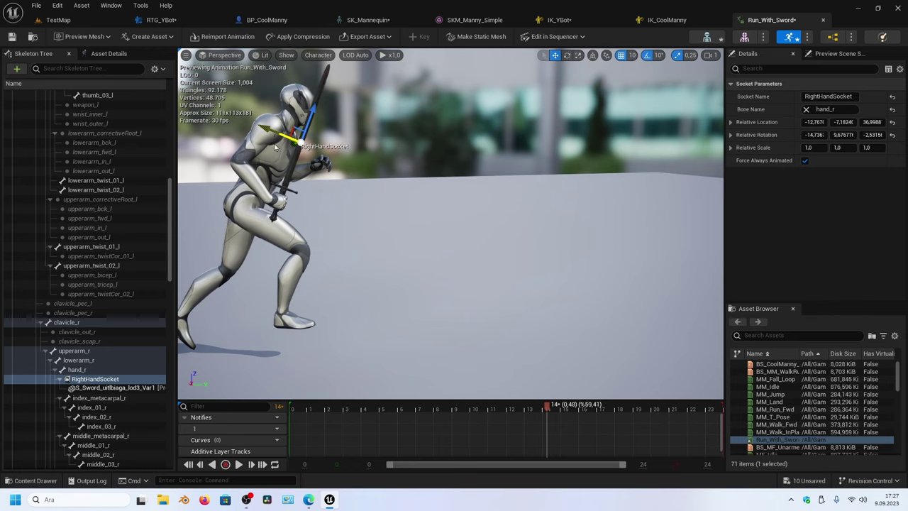
pyautogui.press('f')
pyautogui.scroll(-5, 328, 196)
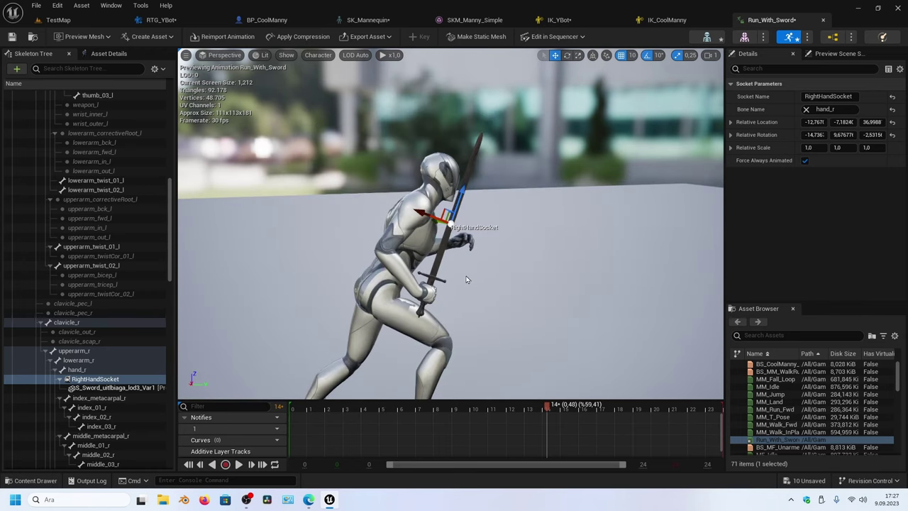
pyautogui.scroll(2, 464, 328)
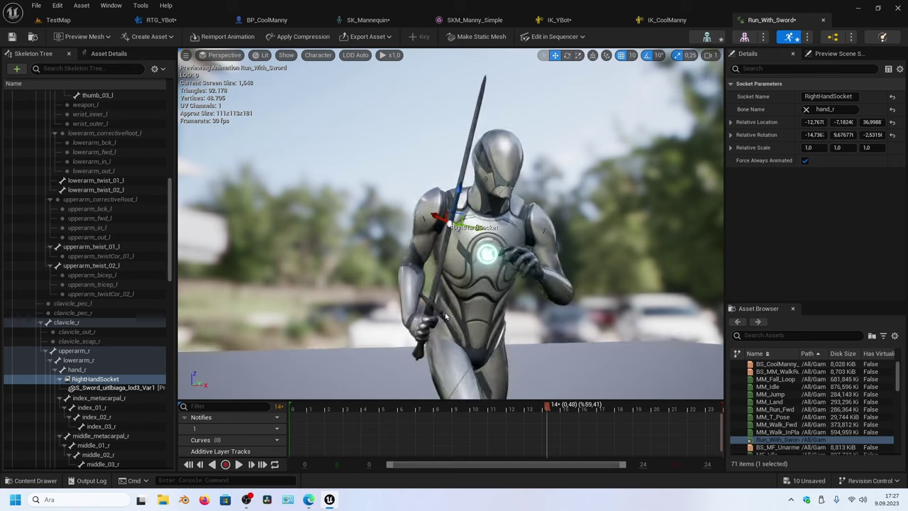
pyautogui.scroll(3, 464, 327)
pyautogui.moveTo(463, 328)
pyautogui.mouseDown()
pyautogui.moveTo(469, 383)
pyautogui.moveTo(409, 297)
pyautogui.mouseUp()
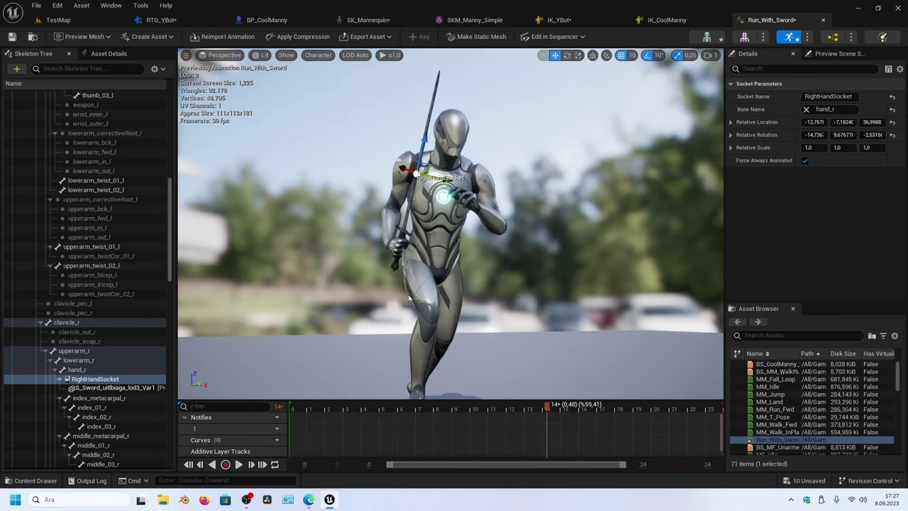
pyautogui.scroll(4, 409, 291)
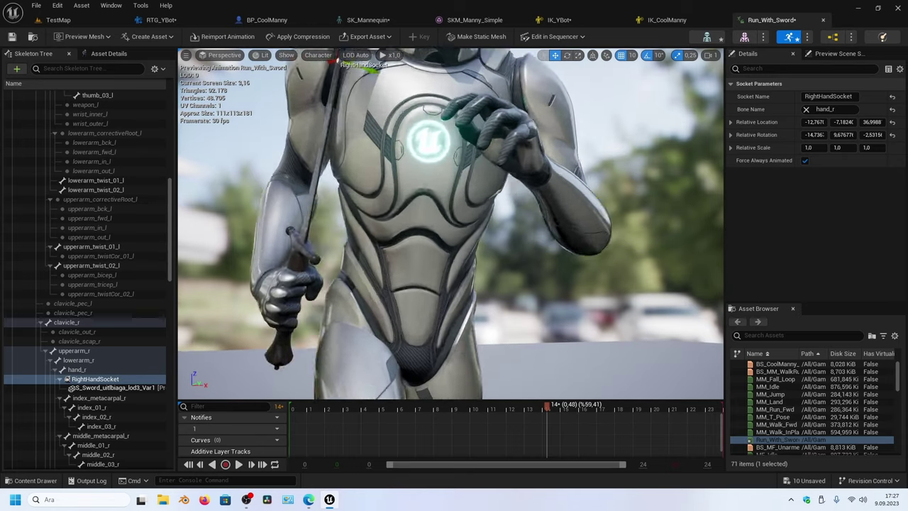
pyautogui.scroll(2, 310, 306)
pyautogui.moveTo(310, 306)
pyautogui.mouseDown()
pyautogui.moveTo(277, 314)
pyautogui.moveTo(298, 312)
pyautogui.mouseUp()
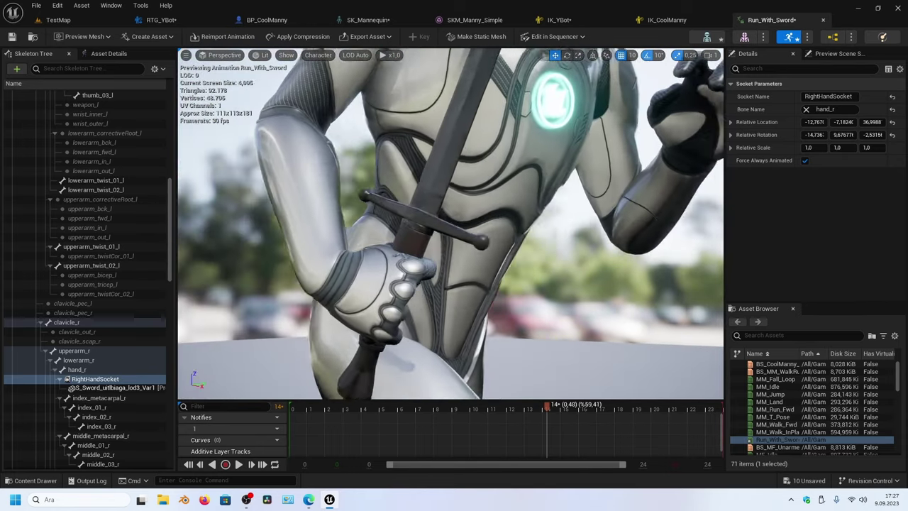
pyautogui.moveTo(315, 222)
pyautogui.mouseDown()
pyautogui.moveTo(377, 227)
pyautogui.moveTo(323, 219)
pyautogui.mouseUp()
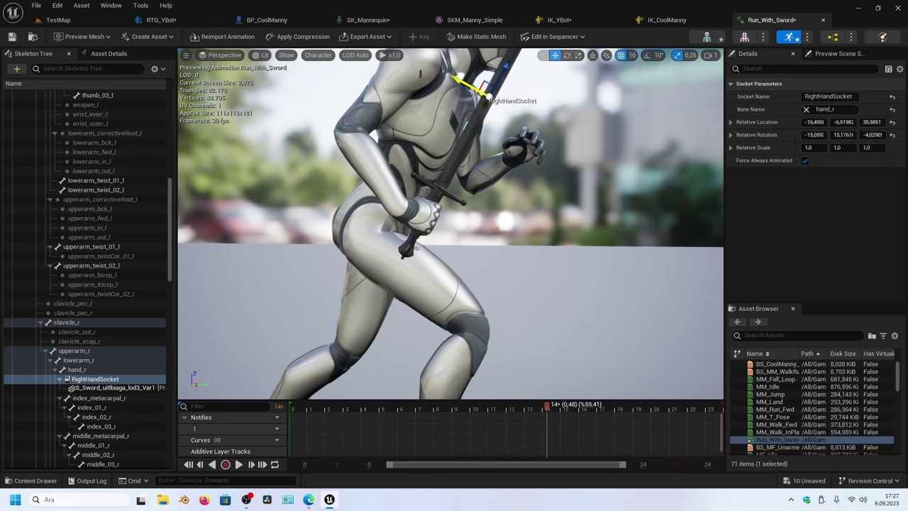
pyautogui.scroll(-5, 472, 126)
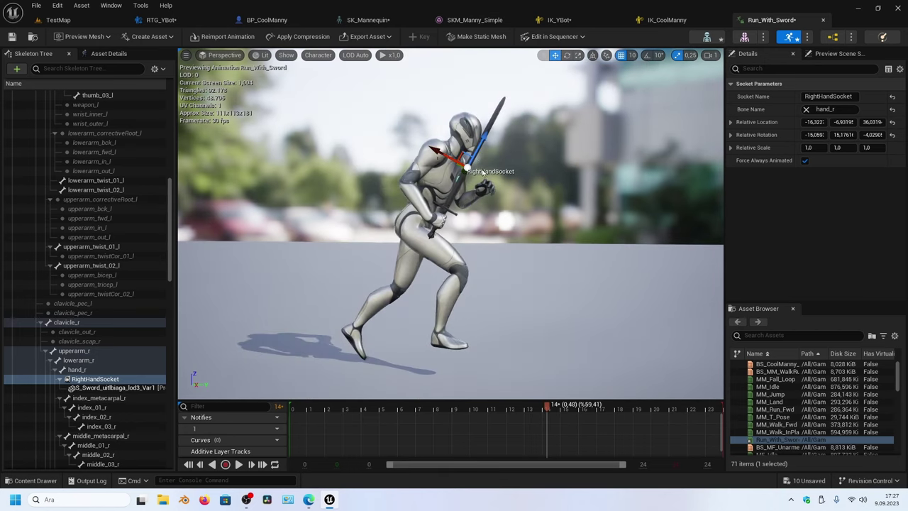
pyautogui.moveTo(507, 210); pyautogui.dragTo(603, 213)
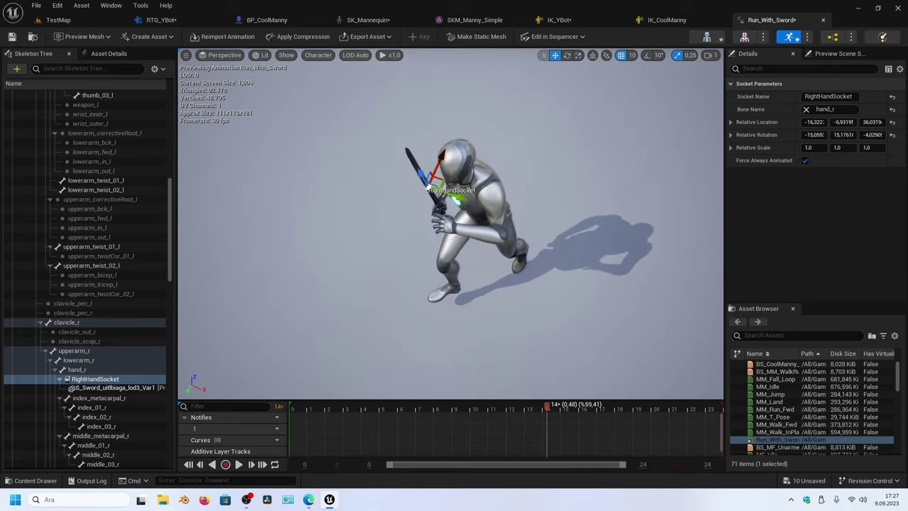
pyautogui.scroll(10, 463, 254)
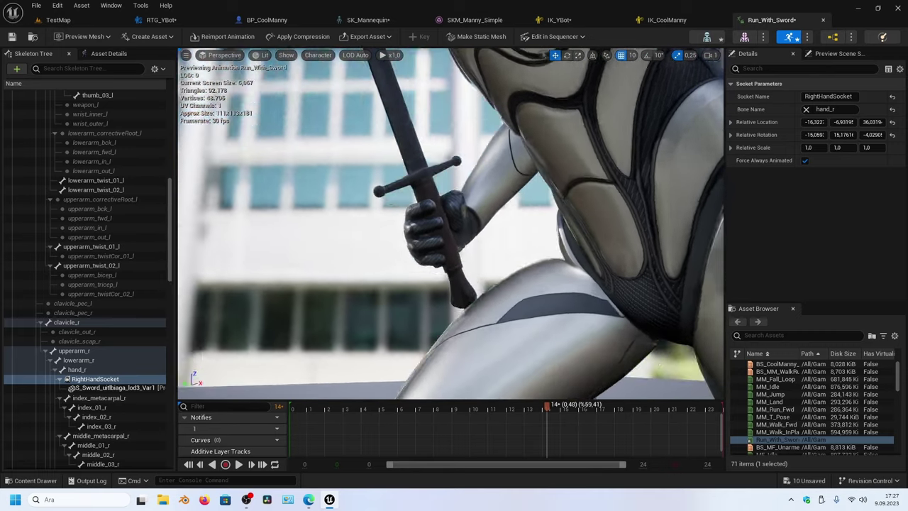
pyautogui.moveTo(450, 224)
pyautogui.mouseDown()
pyautogui.moveTo(454, 177)
pyautogui.moveTo(497, 185)
pyautogui.moveTo(441, 245)
pyautogui.mouseUp()
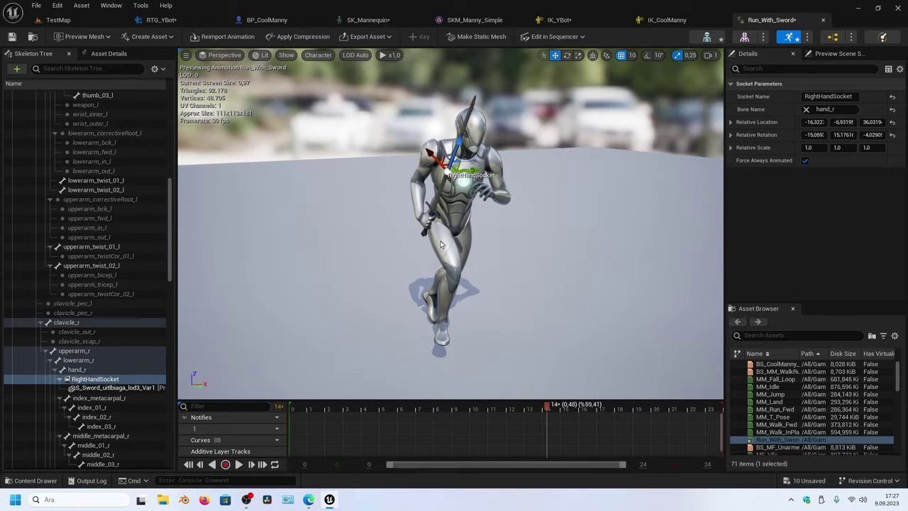
pyautogui.scroll(2, 463, 188)
pyautogui.scroll(2, 463, 189)
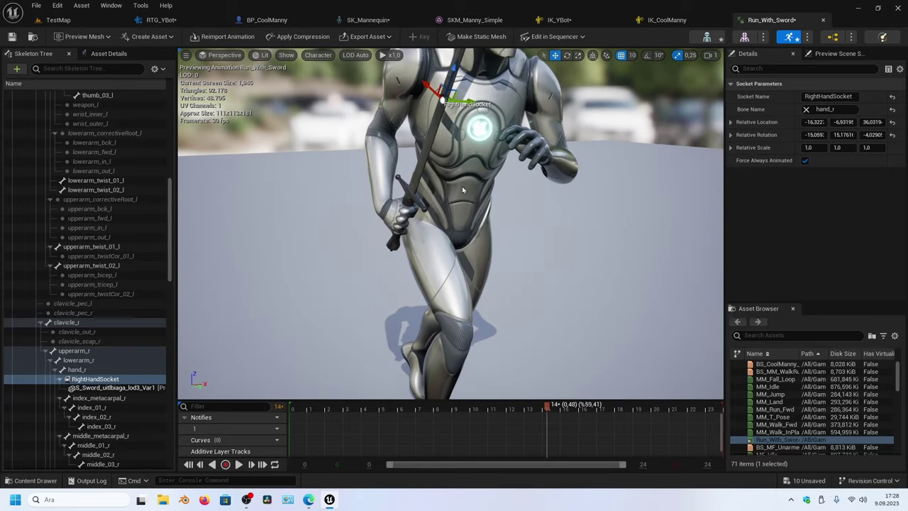
# Play Run_With_Sword and orbit around the running character to verify the sword placement
pyautogui.click(240, 465)
pyautogui.scroll(-5, 509, 216)
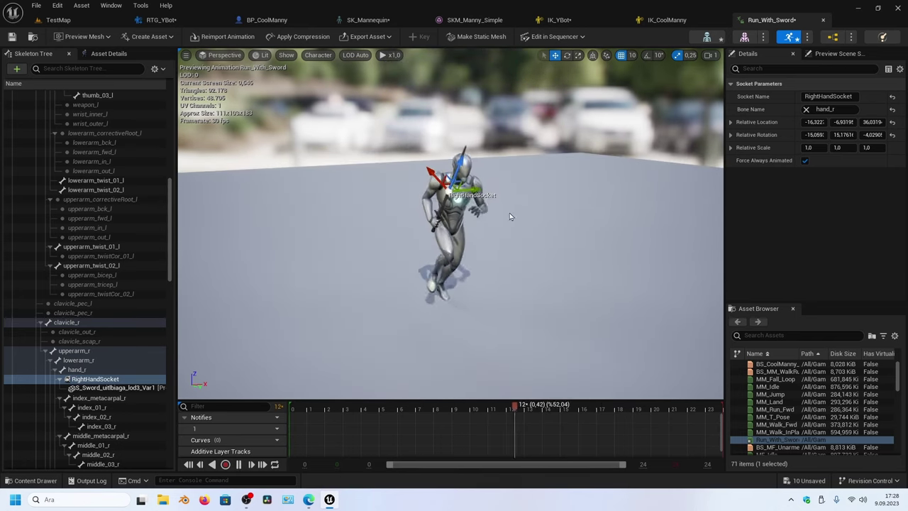
pyautogui.moveTo(509, 217)
pyautogui.mouseDown()
pyautogui.moveTo(430, 245)
pyautogui.moveTo(482, 205)
pyautogui.mouseUp()
pyautogui.scroll(3, 482, 206)
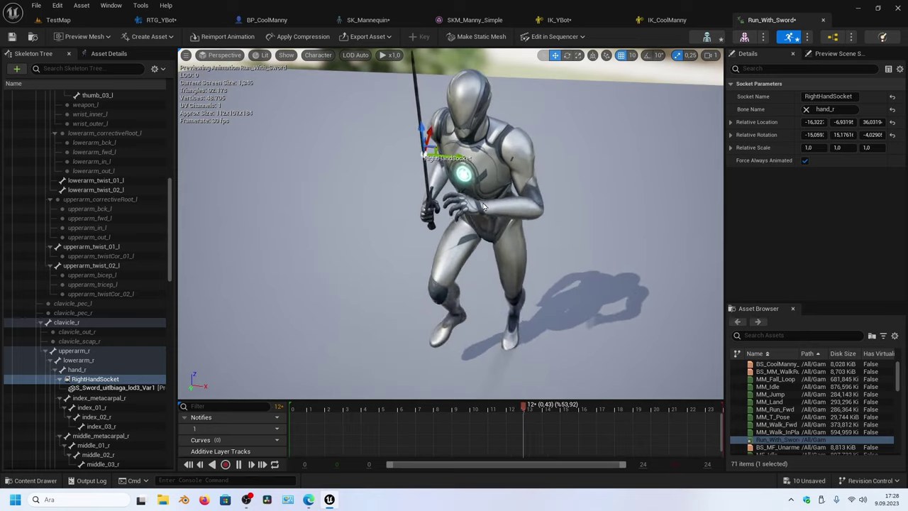
pyautogui.scroll(-2, 423, 167)
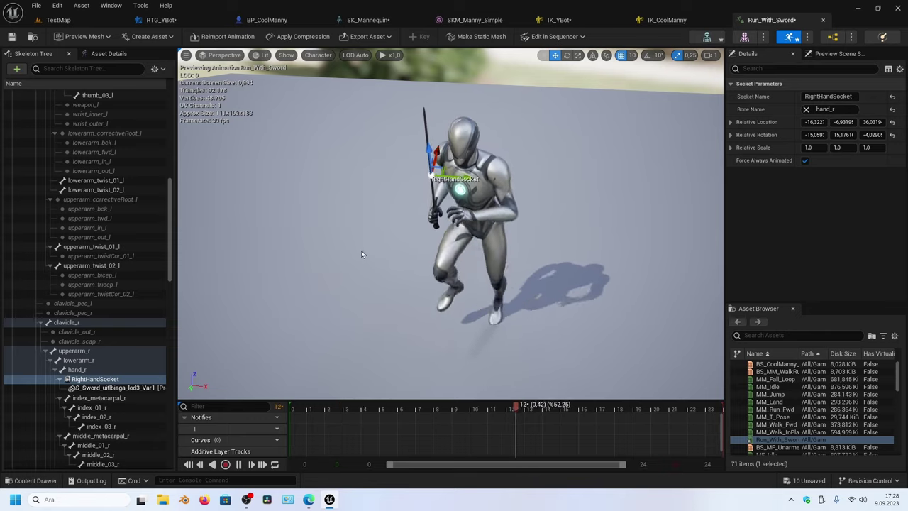
pyautogui.moveTo(362, 254); pyautogui.dragTo(396, 222)
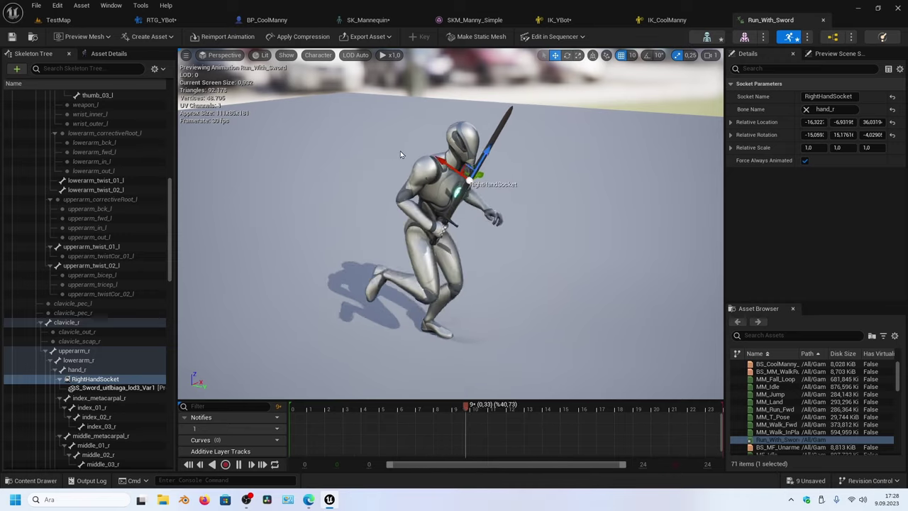
# Play-test the sword-running Manny in TestMap and stop with Esc
pyautogui.click(66, 21)
pyautogui.click(231, 36)
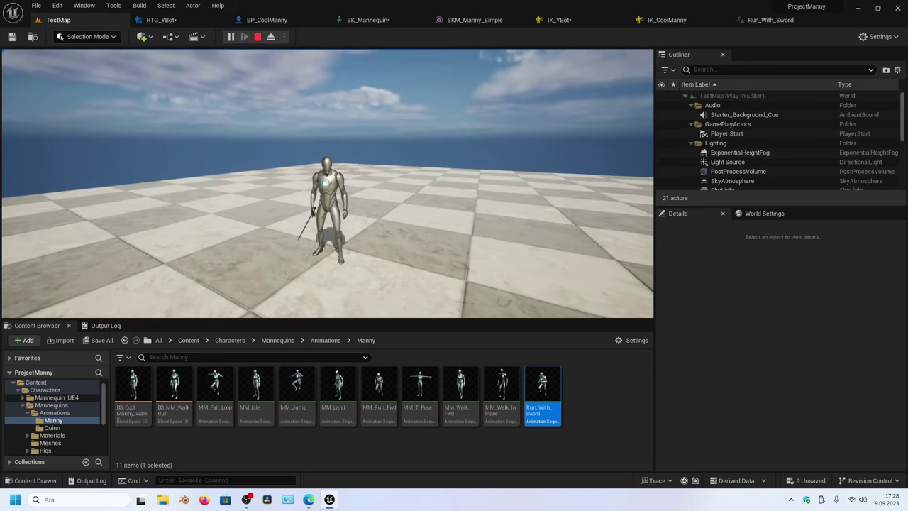
pyautogui.press('Escape')
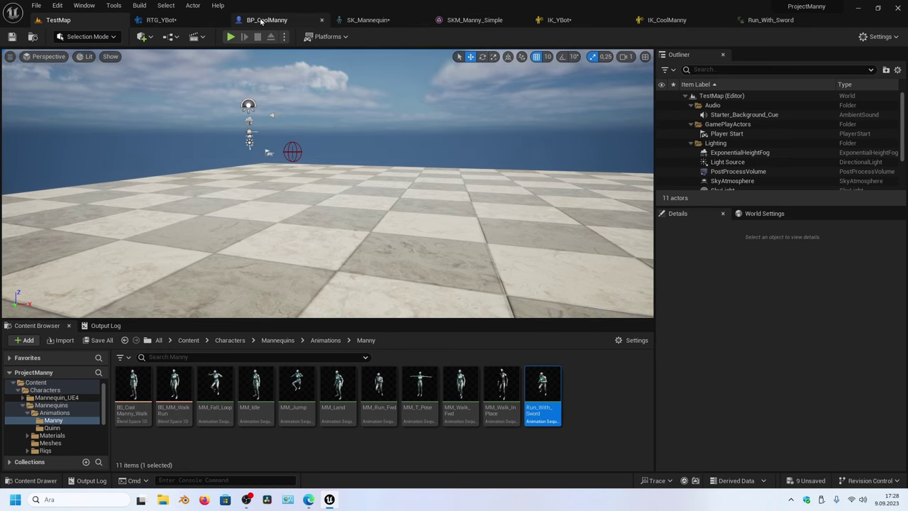
# Glance at BP_CoolManny, return to TestMap, and show the Characters folder's contents
pyautogui.click(267, 20)
pyautogui.click(791, 277)
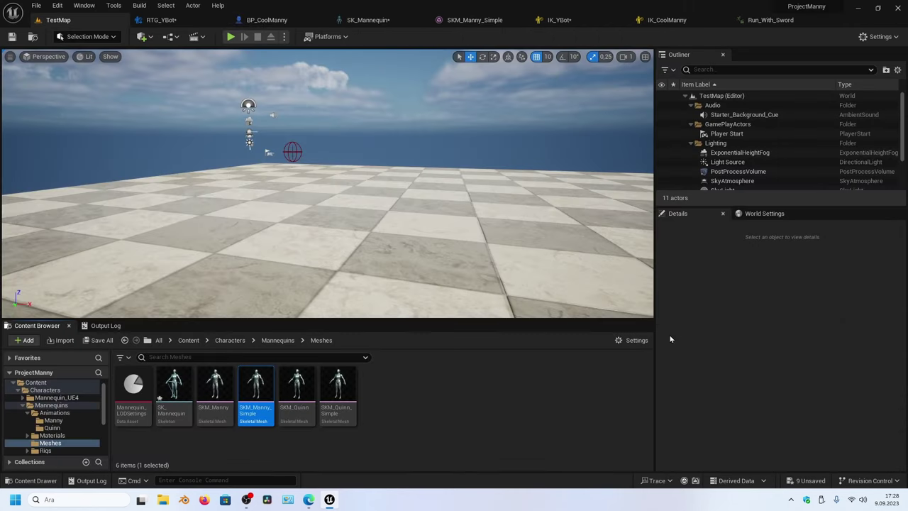
pyautogui.click(45, 390)
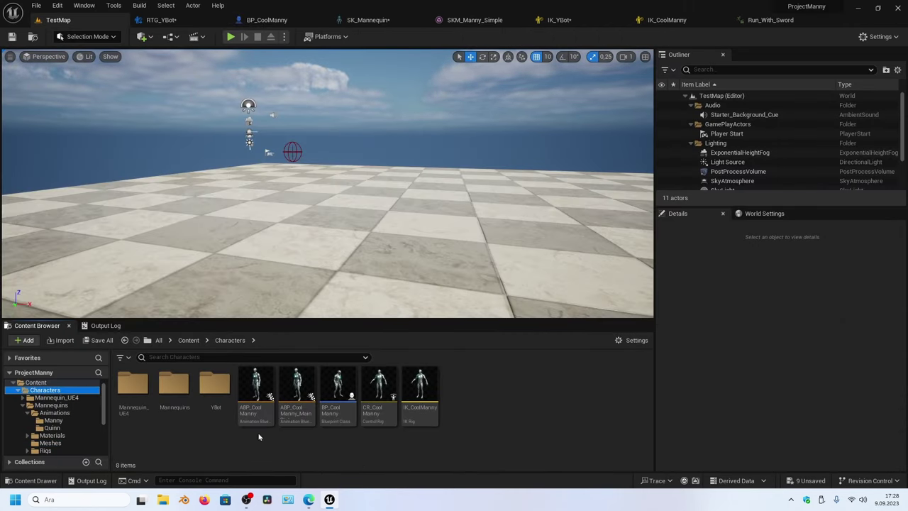
# Open ABP_CoolManny and drill through MainStates, Locomotion and WalkRun to BS_CoolManny_WalkRun
pyautogui.doubleClick(256, 390)
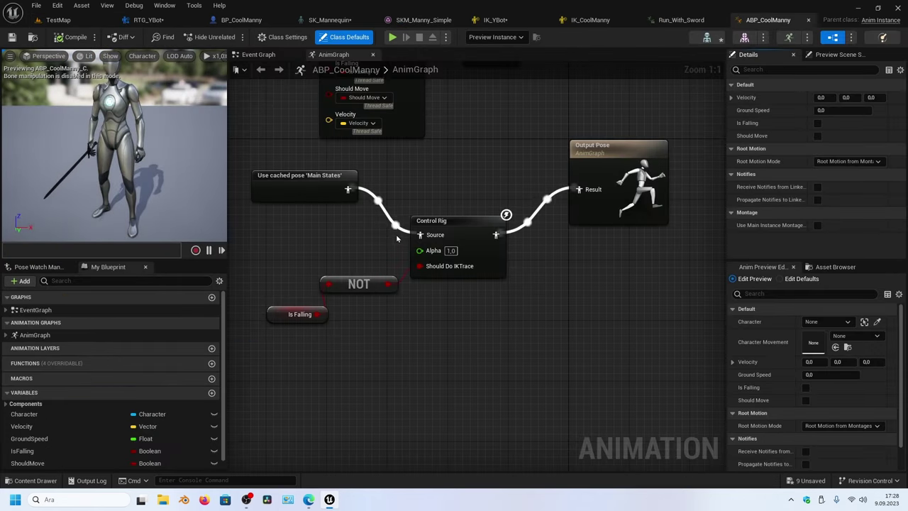
pyautogui.moveTo(396, 234); pyautogui.dragTo(410, 153, button='right')
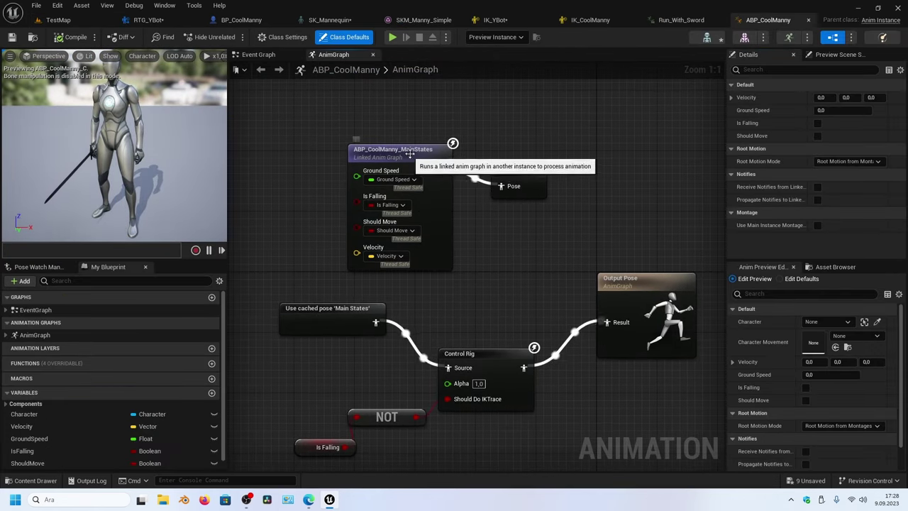
pyautogui.doubleClick(410, 152)
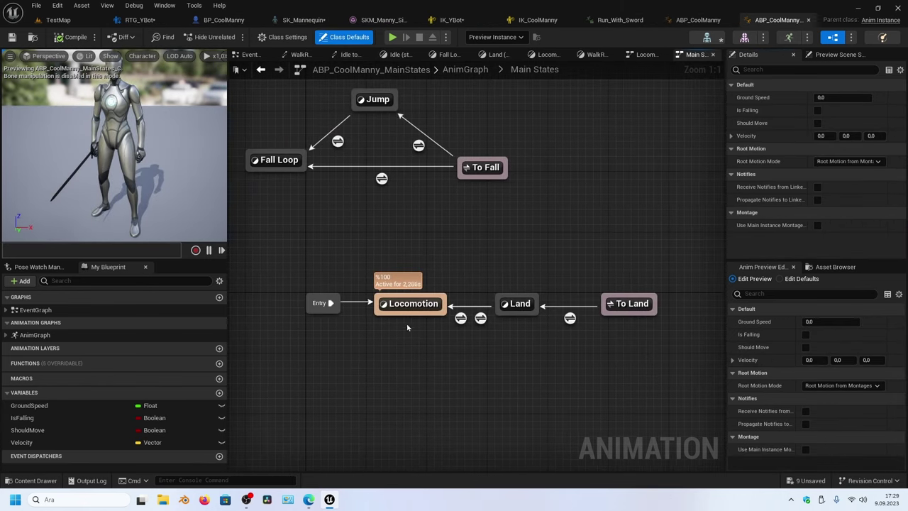
pyautogui.doubleClick(465, 326)
pyautogui.doubleClick(433, 268)
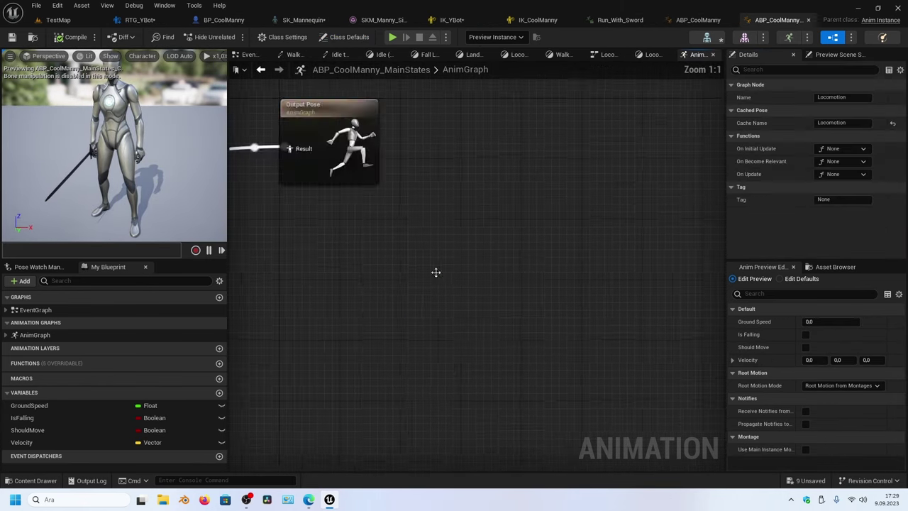
pyautogui.doubleClick(426, 269)
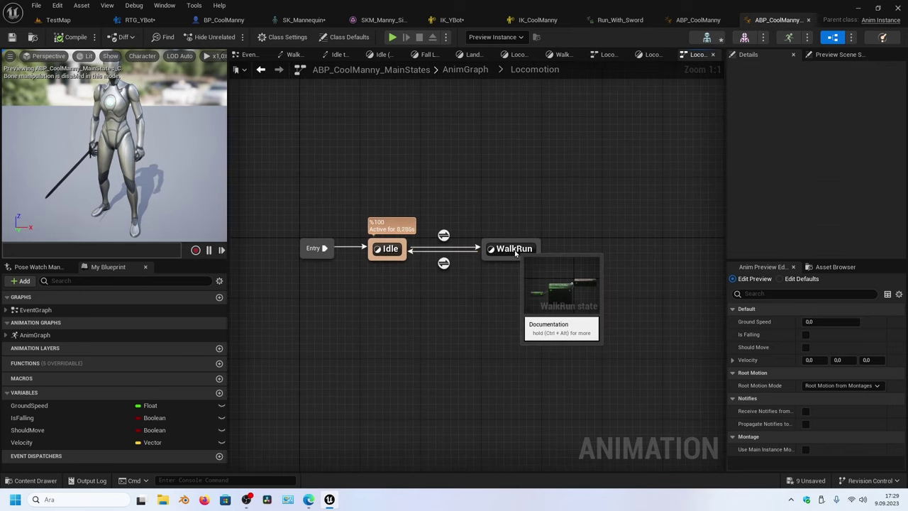
pyautogui.doubleClick(511, 250)
pyautogui.moveTo(360, 301); pyautogui.dragTo(357, 295, button='right')
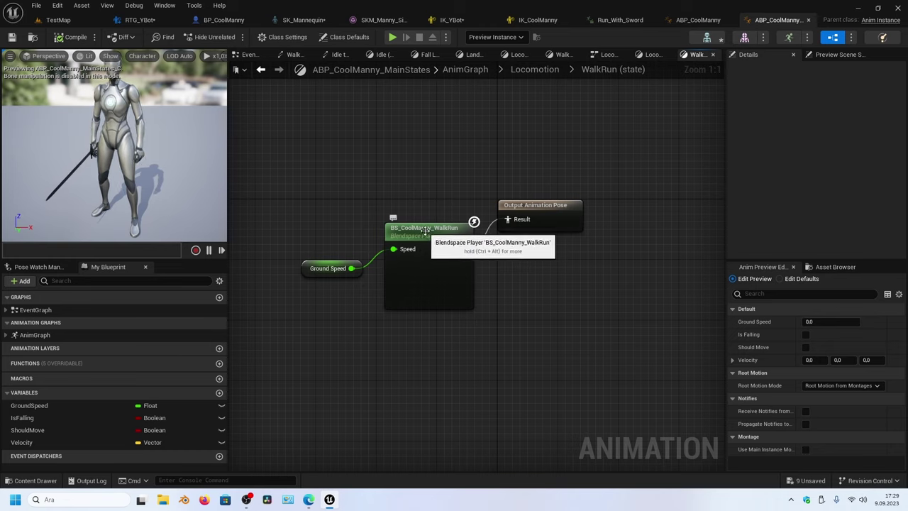
pyautogui.doubleClick(430, 226)
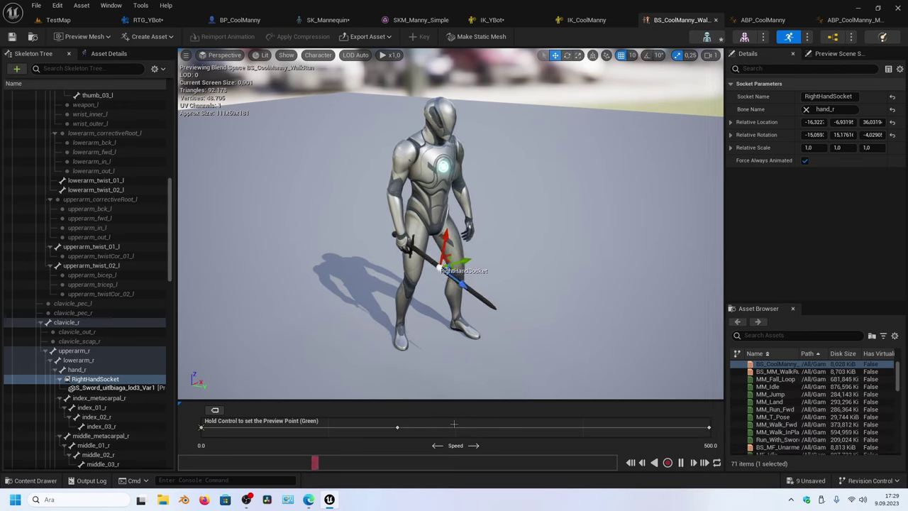
# Preview a slow walk along Speed, then shift WalkRun's Output Animation Pose node right
pyautogui.moveTo(202, 428)
pyautogui.mouseDown()
pyautogui.moveTo(642, 430)
pyautogui.moveTo(516, 429)
pyautogui.mouseUp()
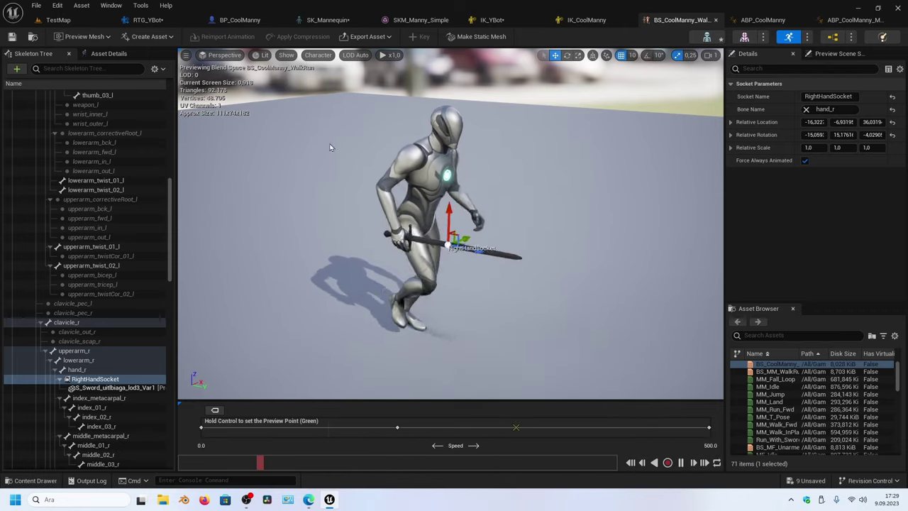
pyautogui.click(770, 20)
pyautogui.click(780, 21)
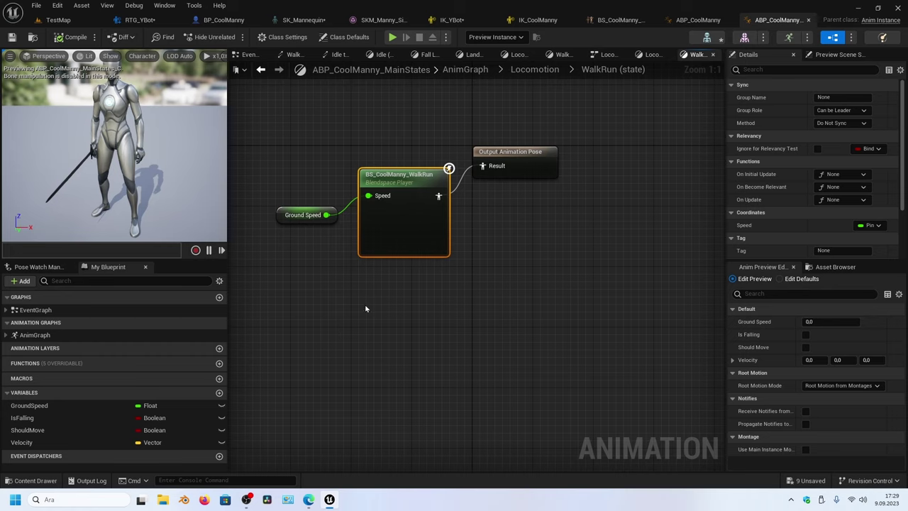
pyautogui.moveTo(483, 152); pyautogui.dragTo(572, 212)
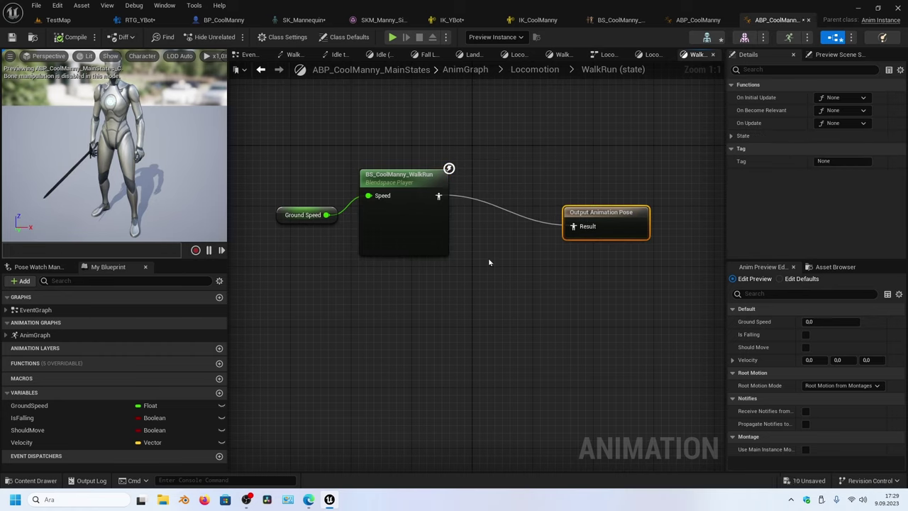
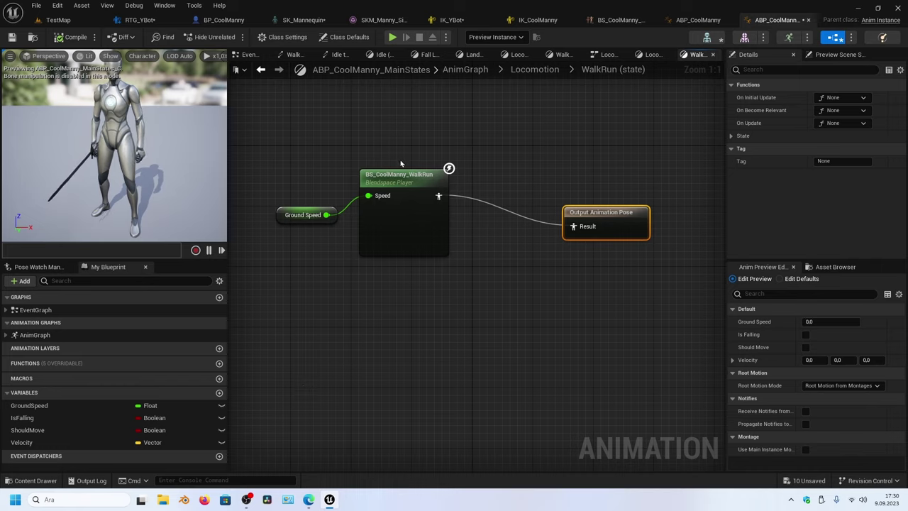
# Feed a Run_With_Sword player into the WalkRun Output Animation Pose instead of the blendspace, and compile
pyautogui.moveTo(400, 165); pyautogui.dragTo(401, 150)
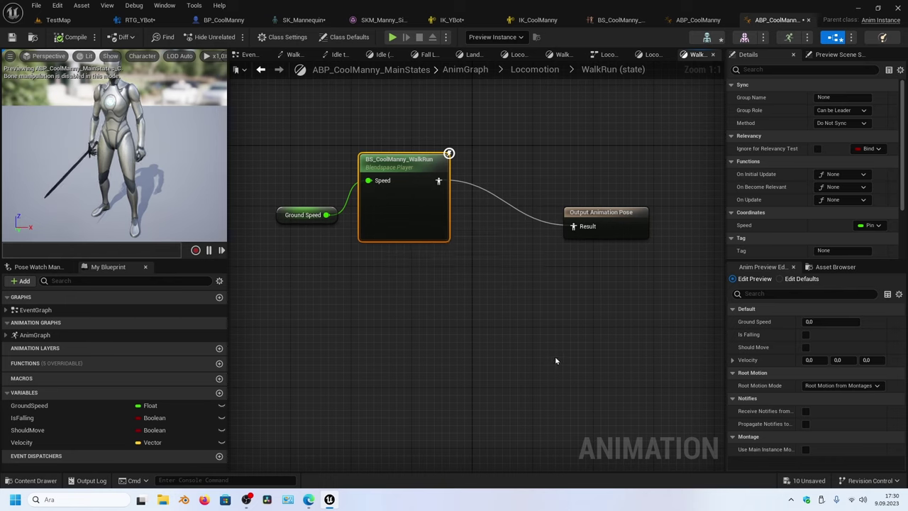
pyautogui.click(839, 268)
pyautogui.write('run')
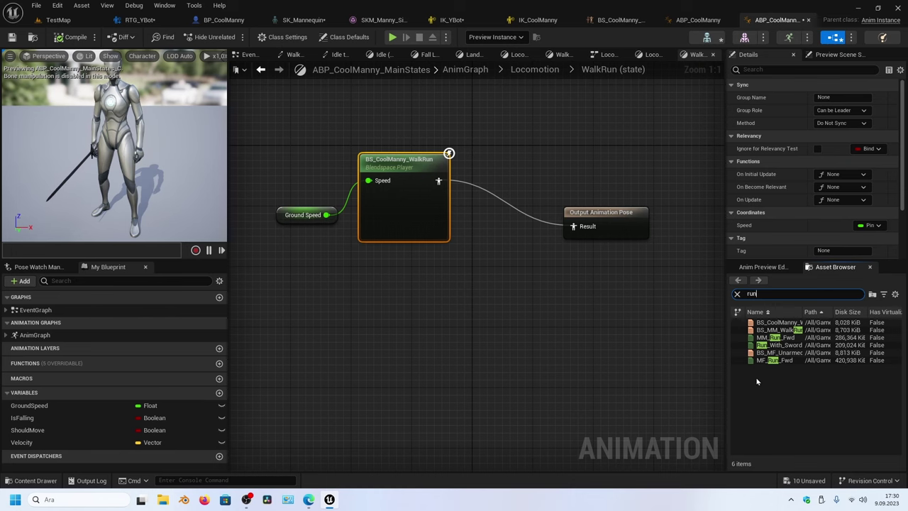
pyautogui.click(779, 345)
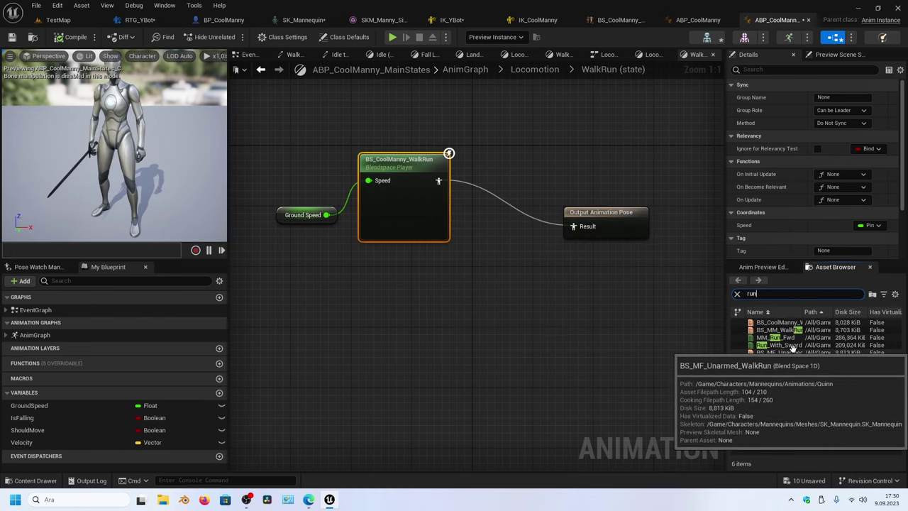
pyautogui.moveTo(540, 322); pyautogui.dragTo(353, 301)
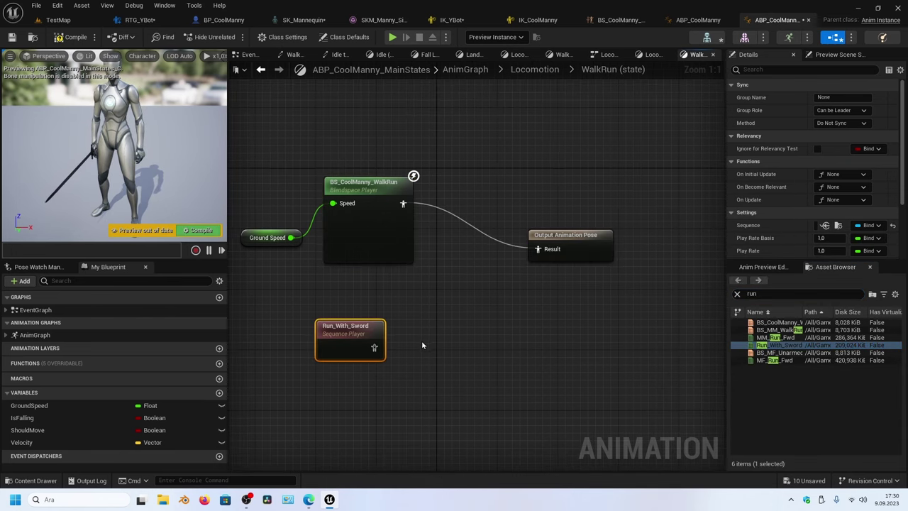
pyautogui.moveTo(374, 349); pyautogui.dragTo(538, 249)
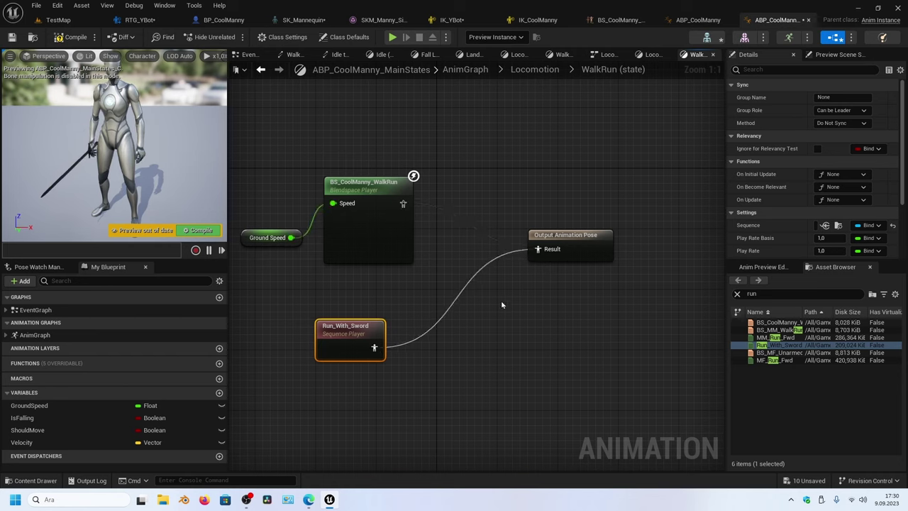
pyautogui.click(75, 37)
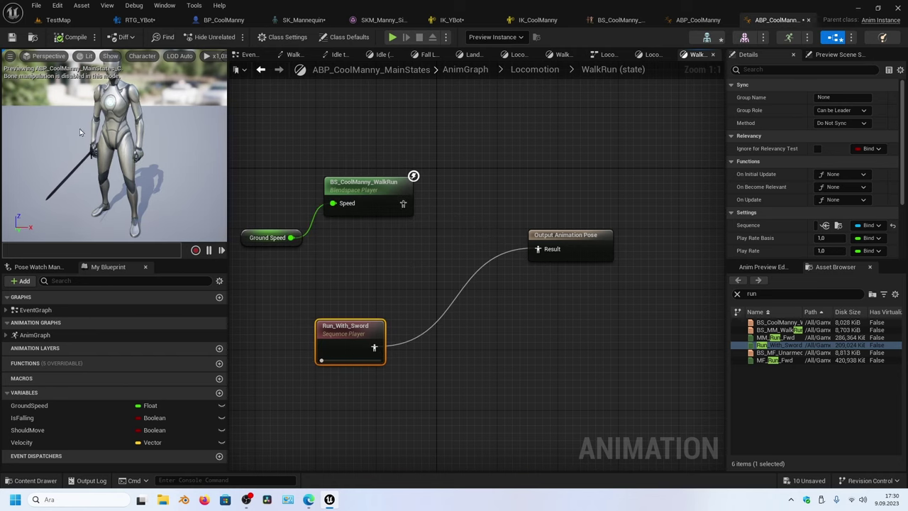
# Play TestMap, pick up the sword and run the character around, then stop the session
pyautogui.click(55, 22)
pyautogui.click(232, 36)
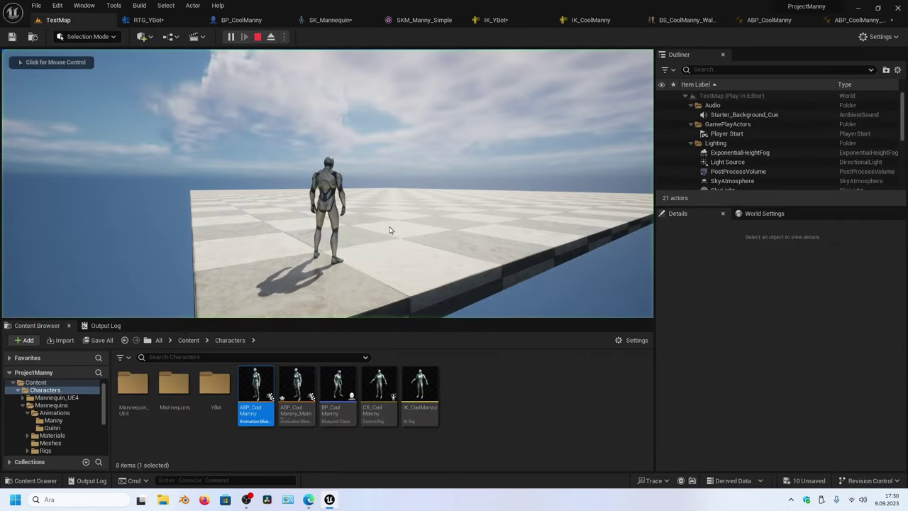
pyautogui.press('e')
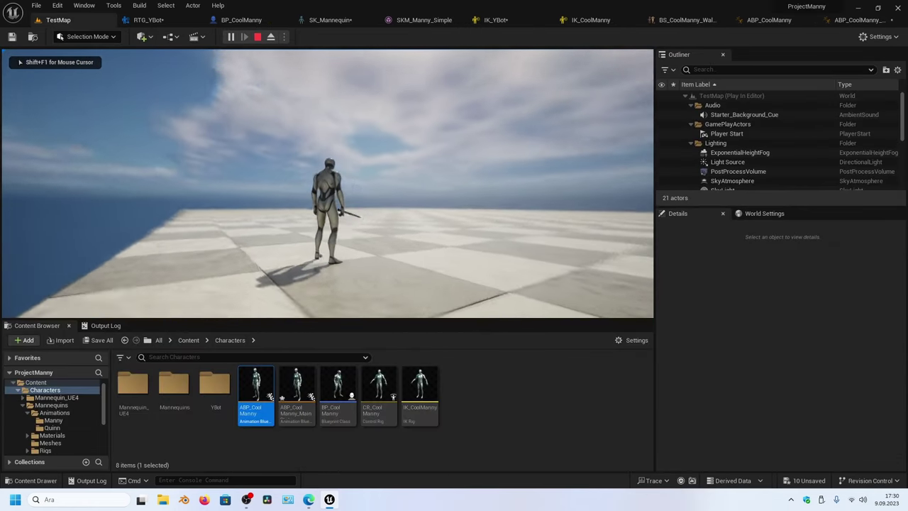
pyautogui.press('w')
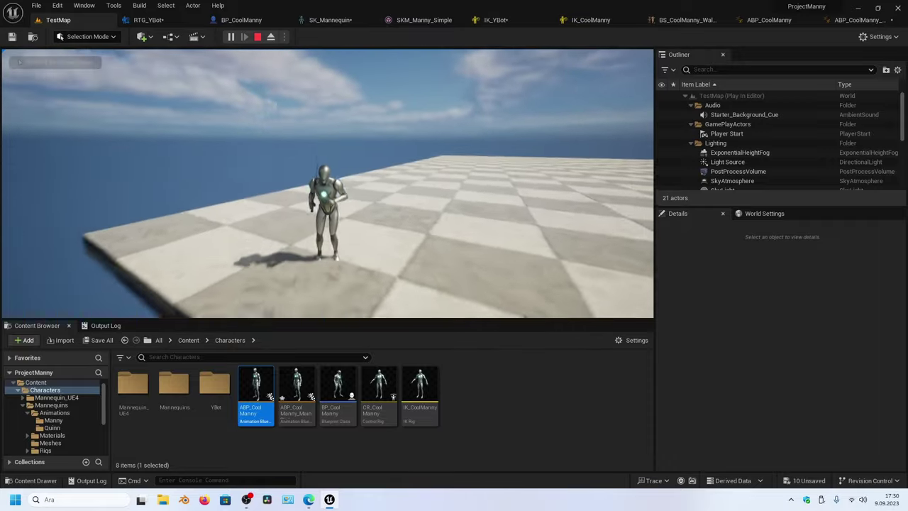
pyautogui.press('w')
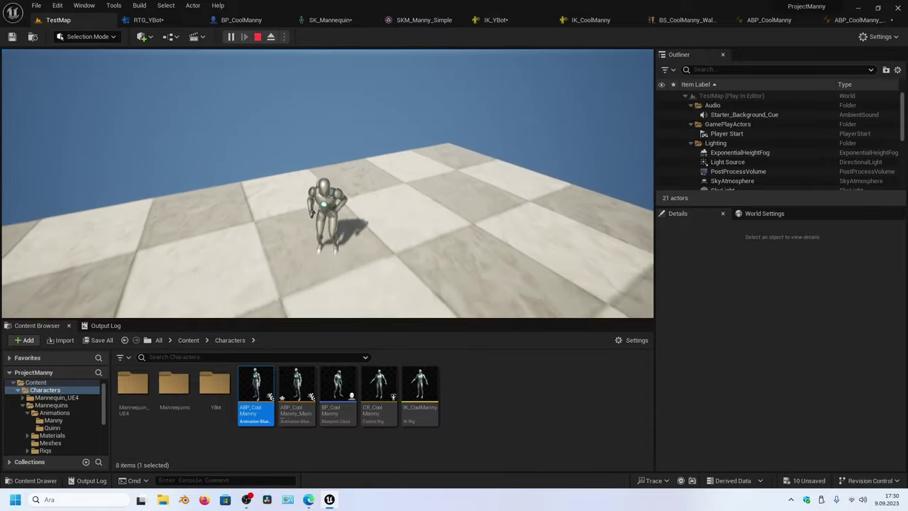
pyautogui.press('w')
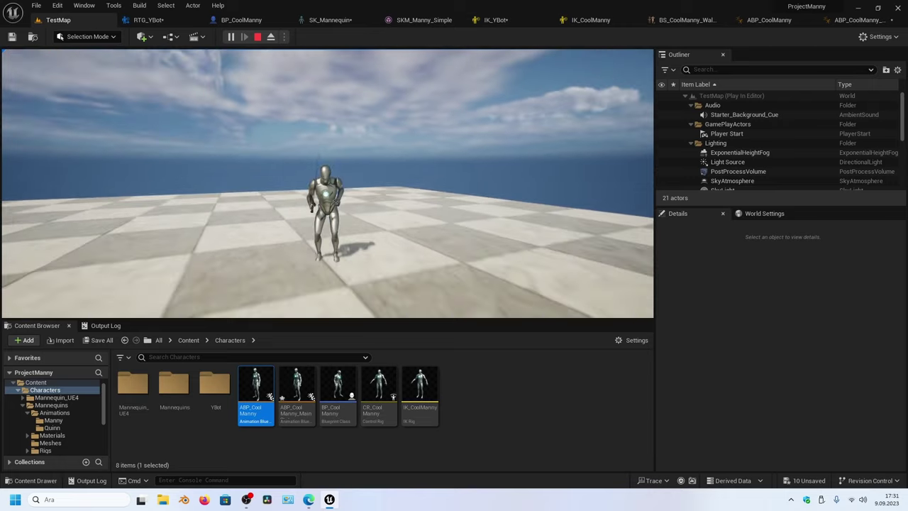
pyautogui.press('Escape')
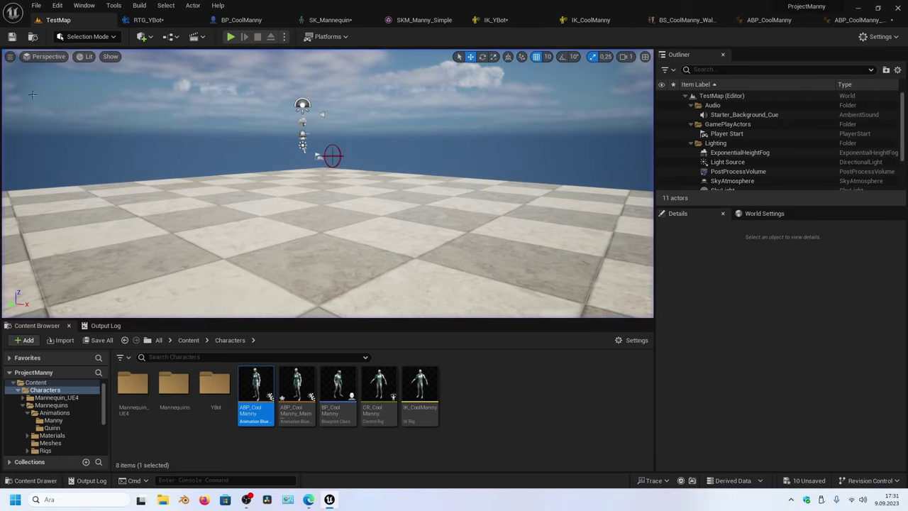
pyautogui.click(769, 20)
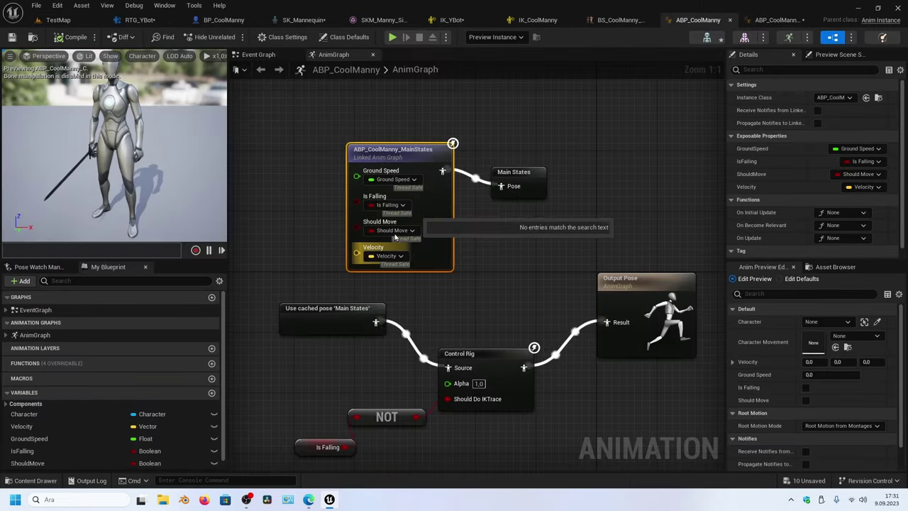
pyautogui.click(777, 19)
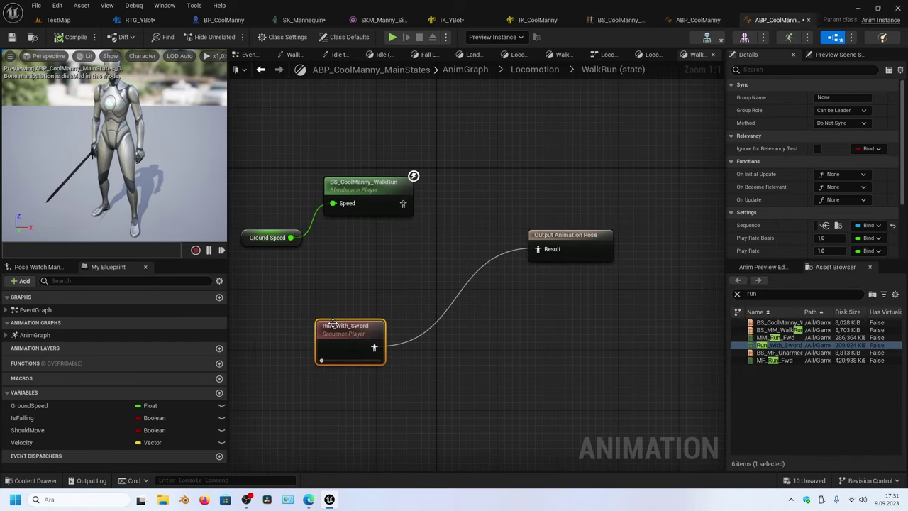
pyautogui.scroll(-1, 789, 228)
pyautogui.scroll(-1, 789, 229)
pyautogui.scroll(-1, 789, 228)
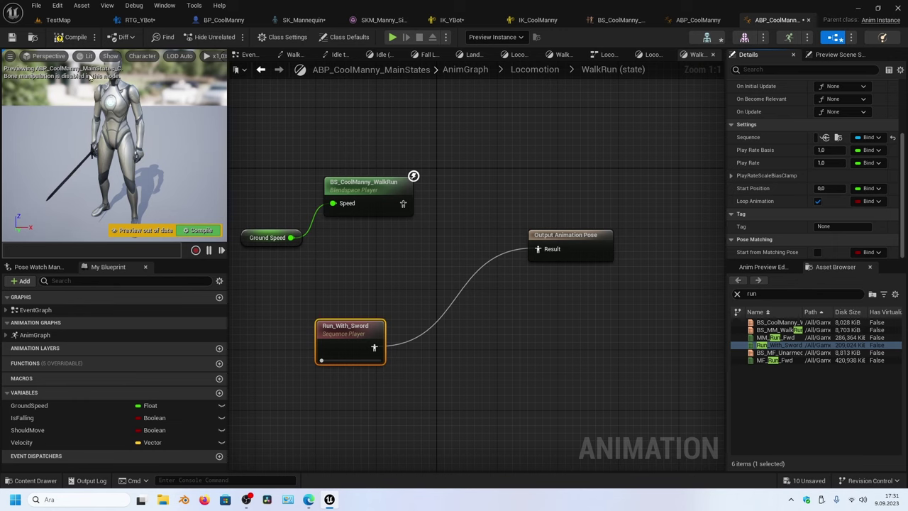
pyautogui.click(62, 20)
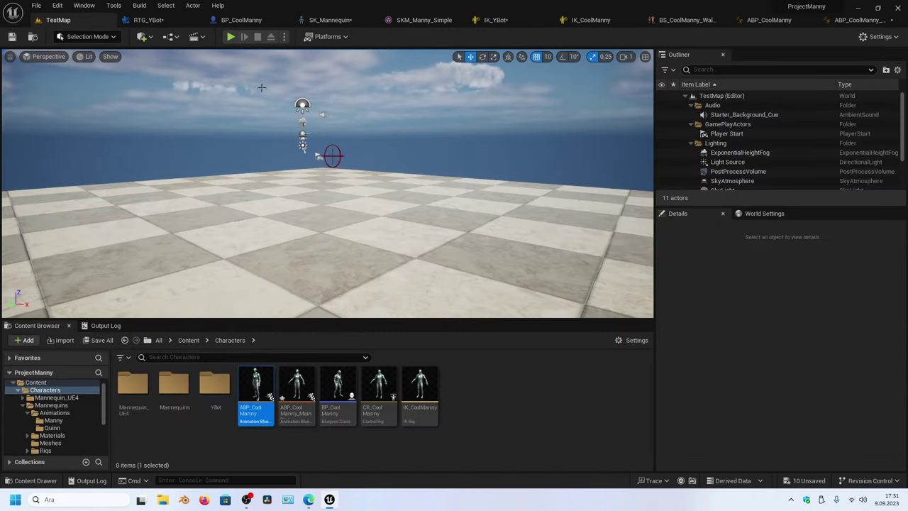
pyautogui.click(231, 36)
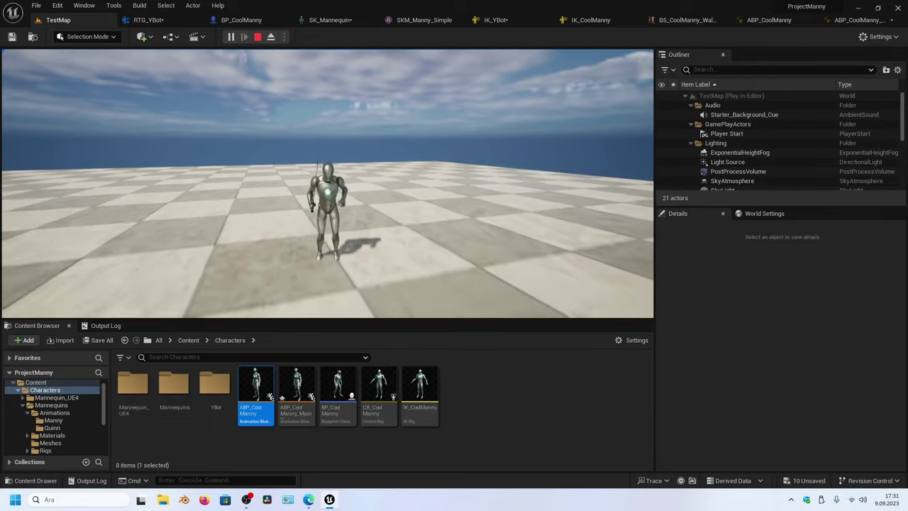
pyautogui.press('Escape')
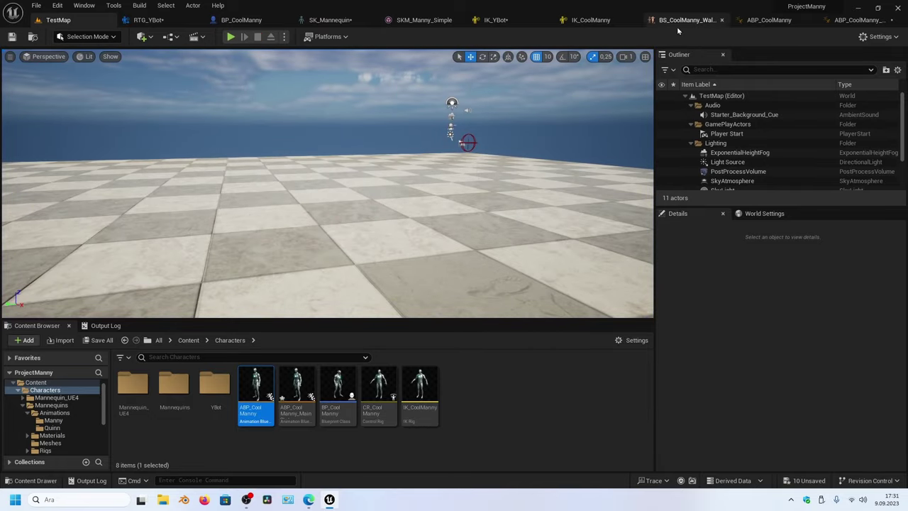
# Insert a Slot 'DefaultSlot' node between the cached Main States pose and Control Rig Source
pyautogui.click(769, 20)
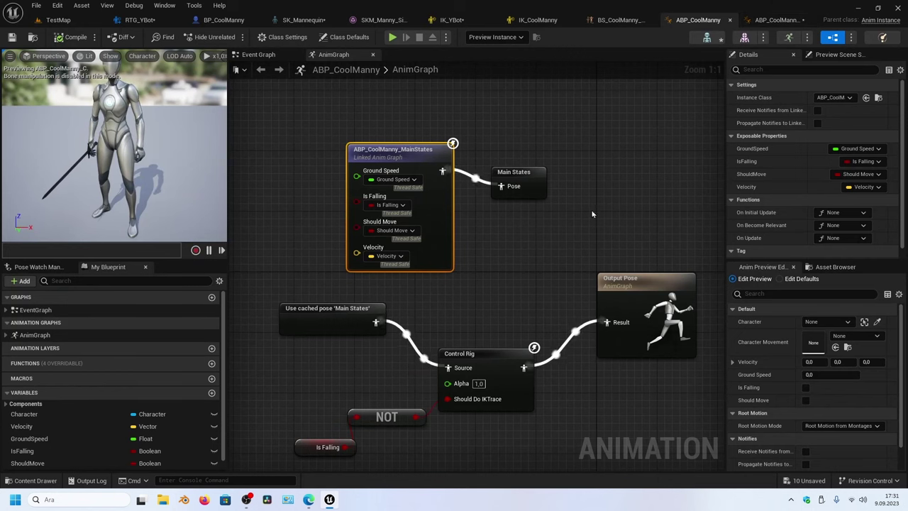
pyautogui.moveTo(366, 307); pyautogui.dragTo(436, 213, button='right')
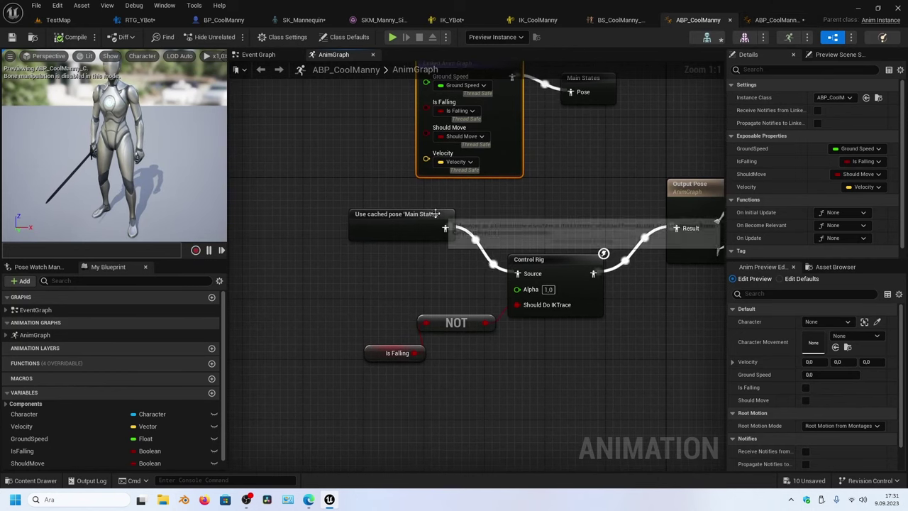
pyautogui.moveTo(436, 213); pyautogui.dragTo(330, 221)
pyautogui.moveTo(318, 223); pyautogui.dragTo(400, 235, button='right')
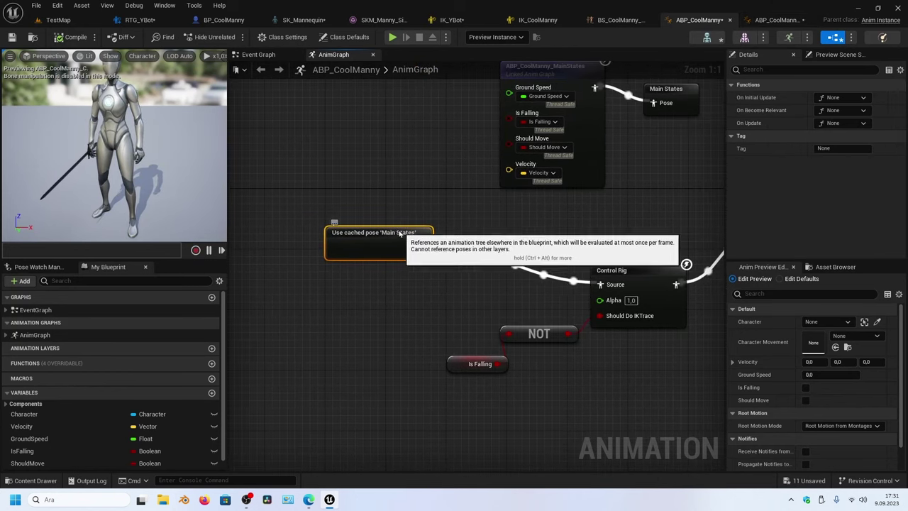
pyautogui.moveTo(401, 234); pyautogui.dragTo(340, 213)
pyautogui.rightClick(368, 291)
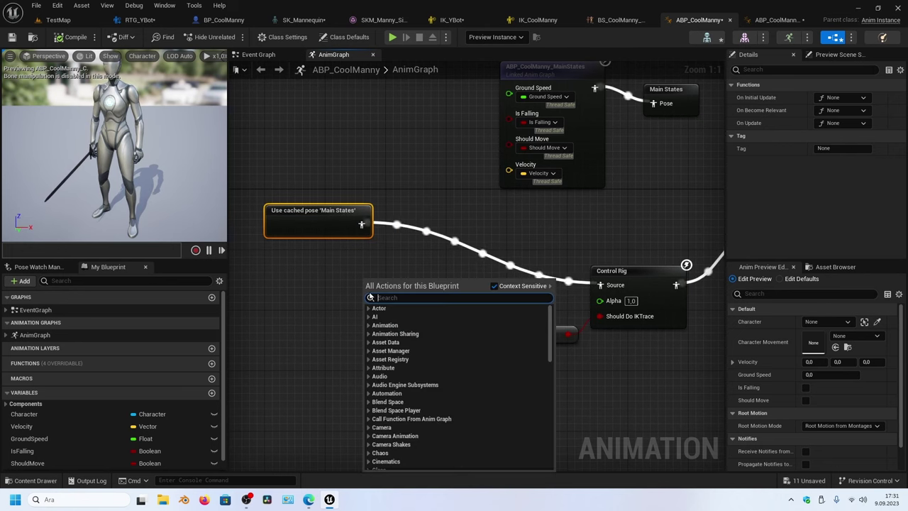
pyautogui.write('def')
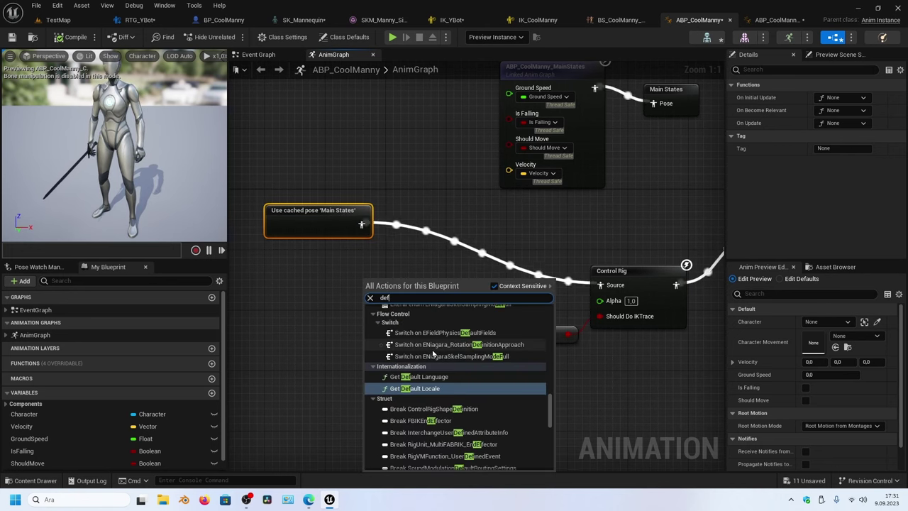
pyautogui.write('aul')
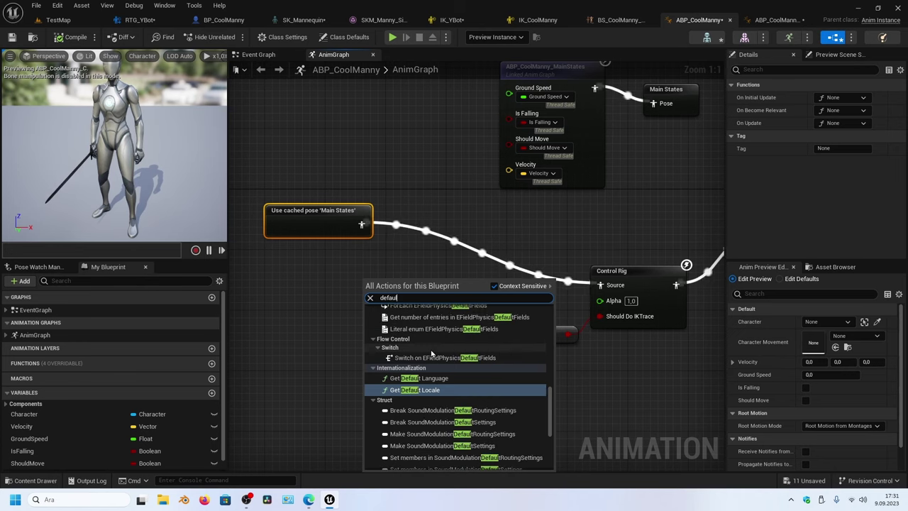
pyautogui.write('t slot')
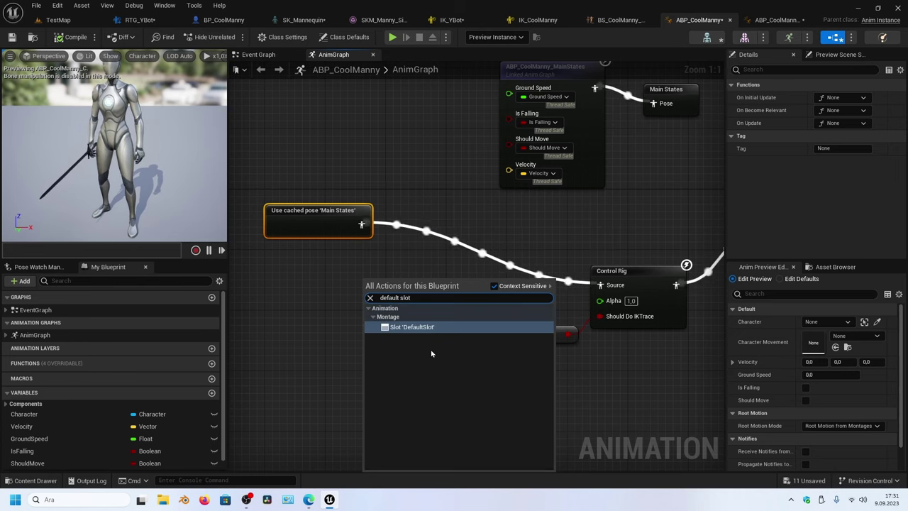
pyautogui.press('Return')
pyautogui.moveTo(415, 280); pyautogui.dragTo(471, 280)
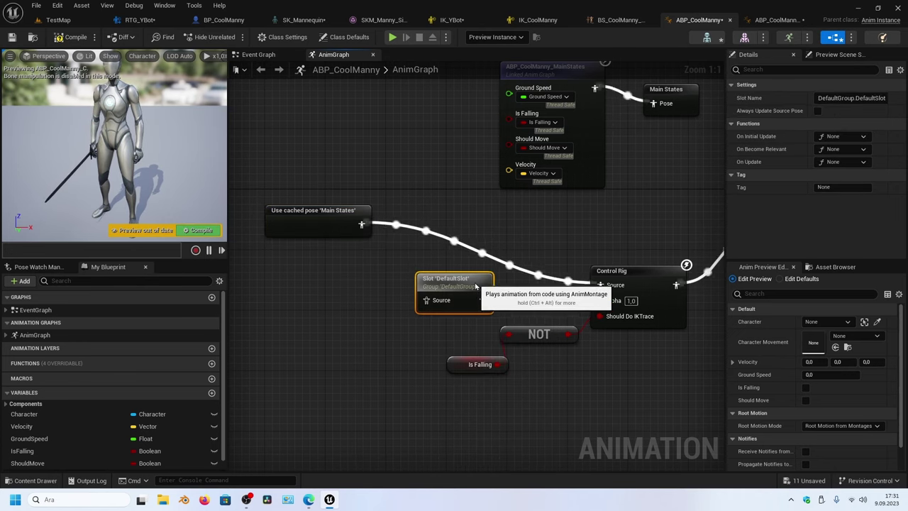
pyautogui.moveTo(361, 224); pyautogui.dragTo(427, 300)
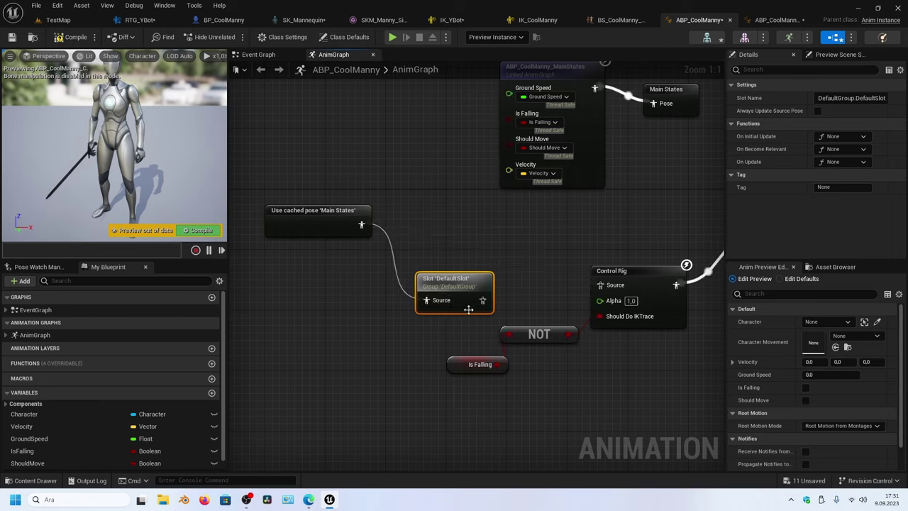
pyautogui.moveTo(482, 300); pyautogui.dragTo(593, 289)
pyautogui.moveTo(459, 274); pyautogui.dragTo(489, 249)
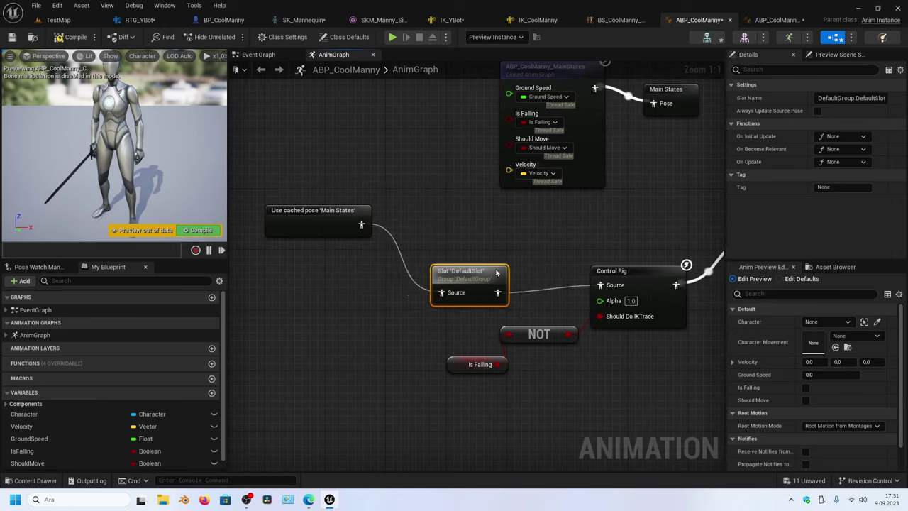
# Play-test TestMap briefly, then go back to the ABP_CoolManny anim graph
pyautogui.click(65, 21)
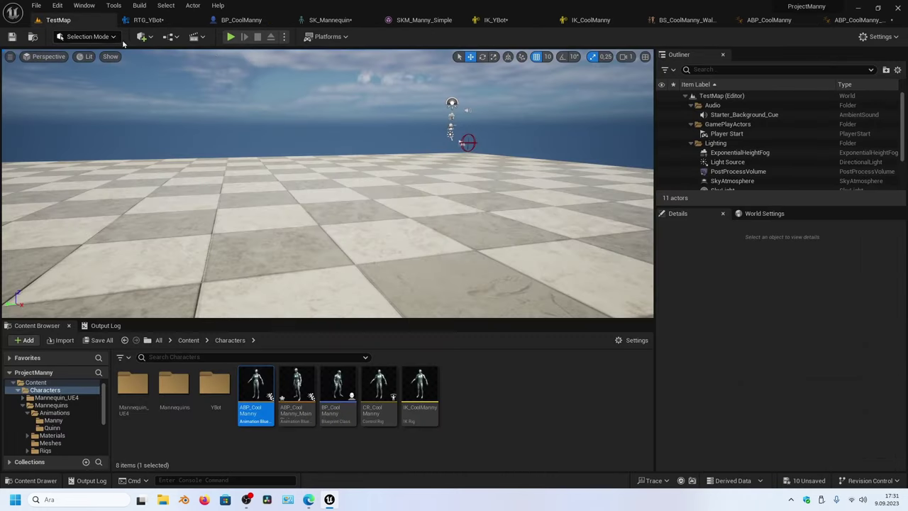
pyautogui.click(231, 38)
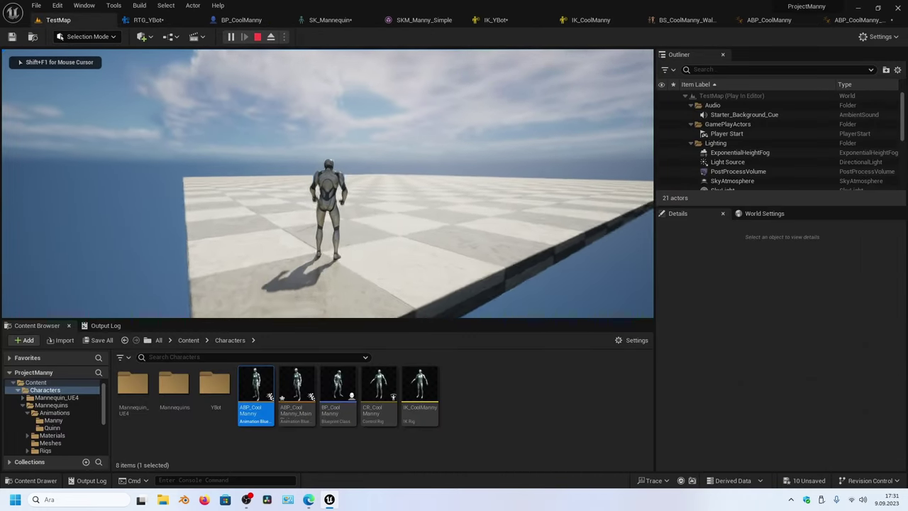
pyautogui.press('Escape')
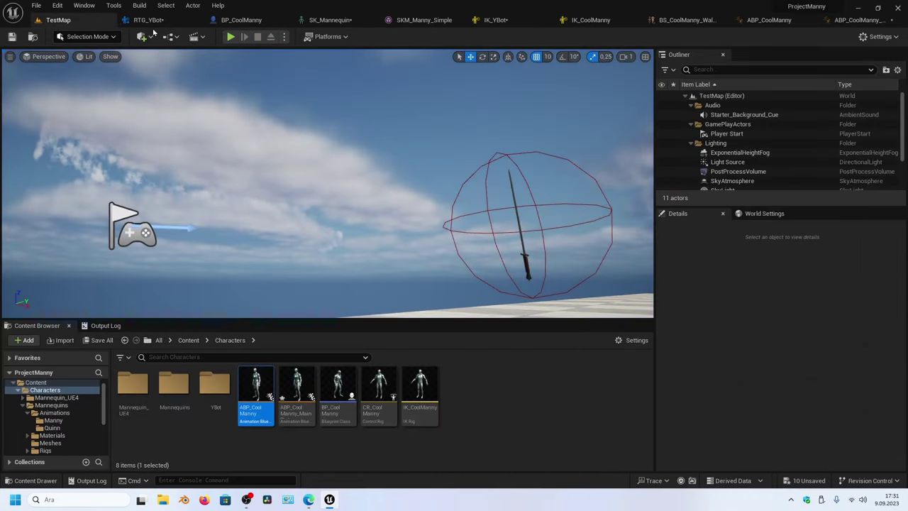
pyautogui.click(769, 19)
# Delete the DefaultSlot node and wire the cached Main States pose directly into Control Rig Source
pyautogui.moveTo(468, 259); pyautogui.dragTo(454, 252)
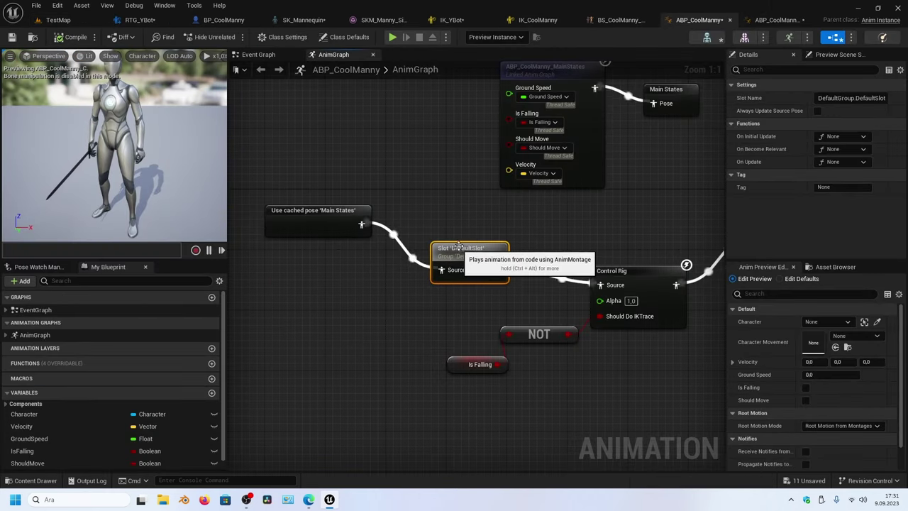
pyautogui.moveTo(462, 247)
pyautogui.mouseDown(button='right')
pyautogui.moveTo(391, 286)
pyautogui.moveTo(372, 253)
pyautogui.moveTo(378, 229)
pyautogui.mouseUp(button='right')
pyautogui.press('Delete')
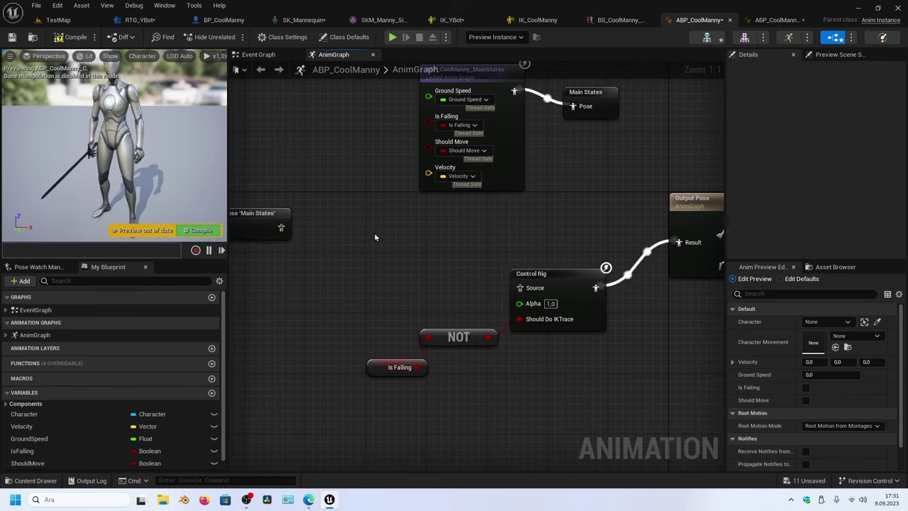
pyautogui.moveTo(280, 227); pyautogui.dragTo(520, 288)
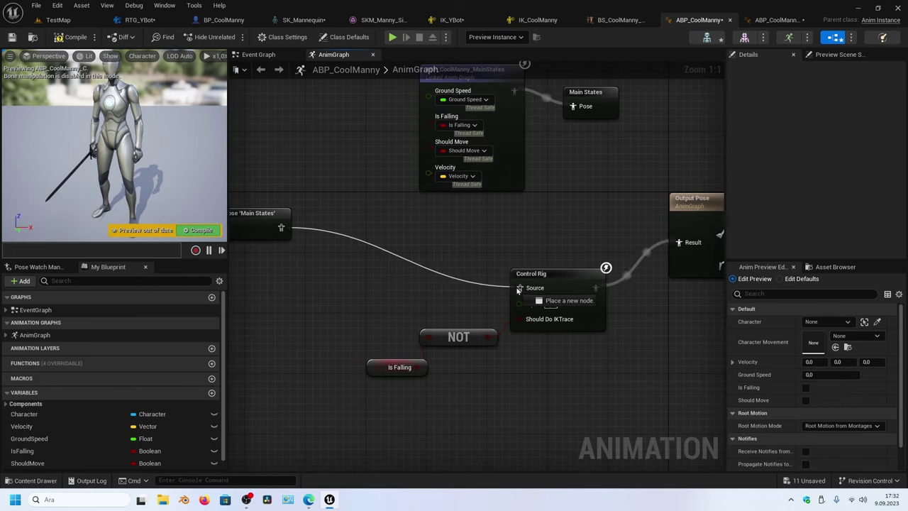
pyautogui.moveTo(281, 216); pyautogui.dragTo(380, 254)
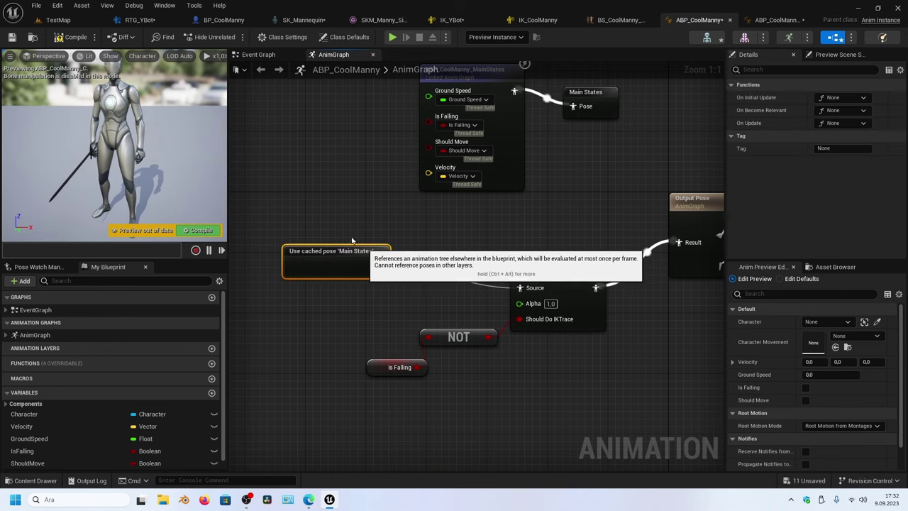
# Glance at TestMap, then return to the ABP_CoolManny graph near the Output Pose
pyautogui.click(66, 21)
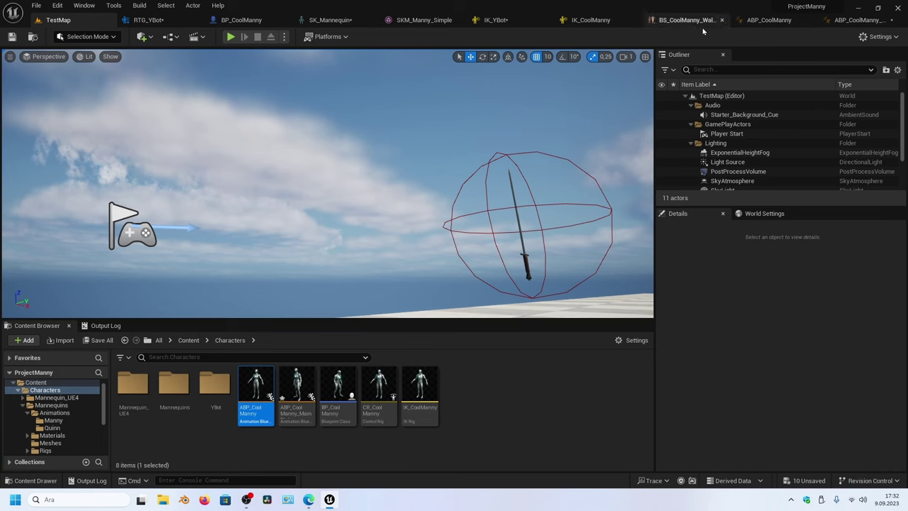
pyautogui.click(767, 22)
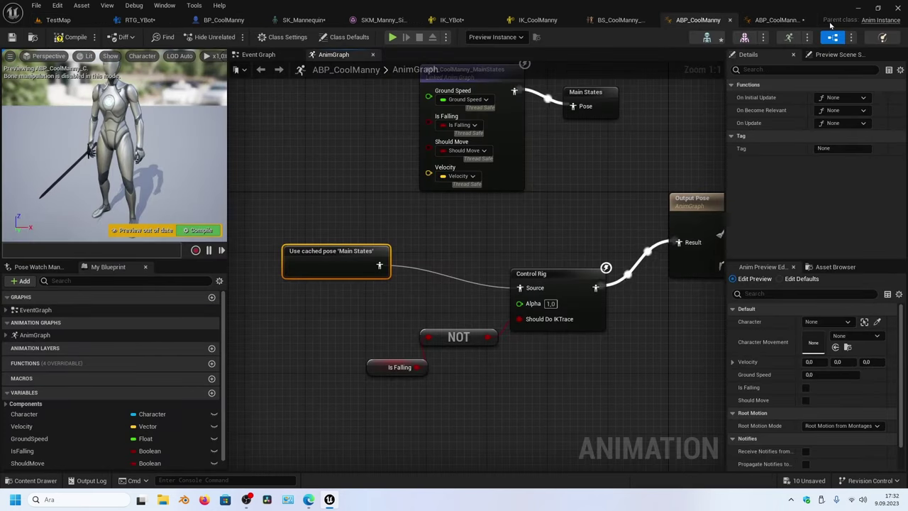
pyautogui.moveTo(415, 320); pyautogui.dragTo(340, 296, button='right')
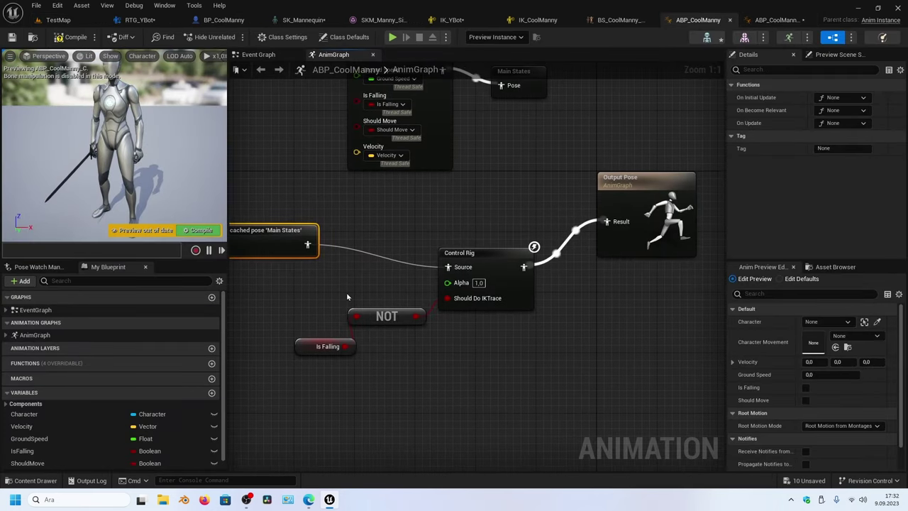
# Tidy the Output Animation Pose and Run_With_Sword nodes in the WalkRun state graph
pyautogui.click(778, 19)
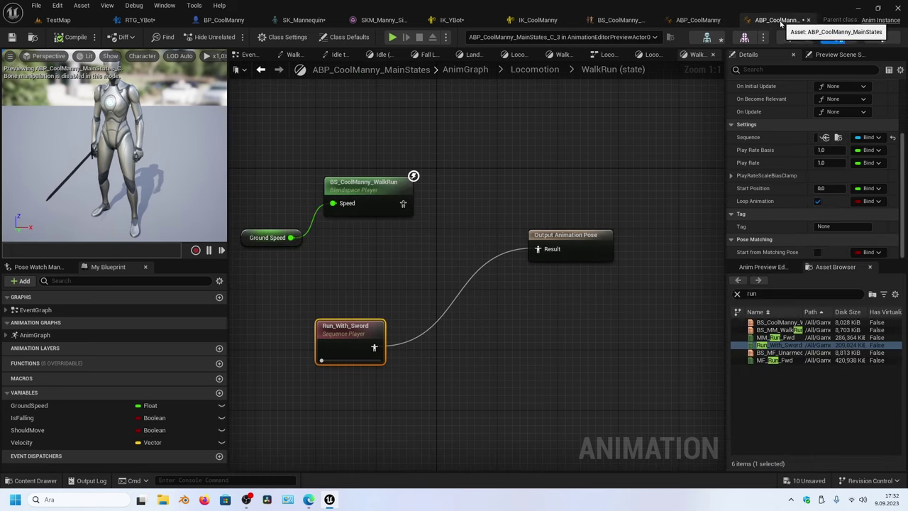
pyautogui.moveTo(366, 297); pyautogui.dragTo(405, 283, button='right')
pyautogui.moveTo(391, 316); pyautogui.dragTo(376, 306)
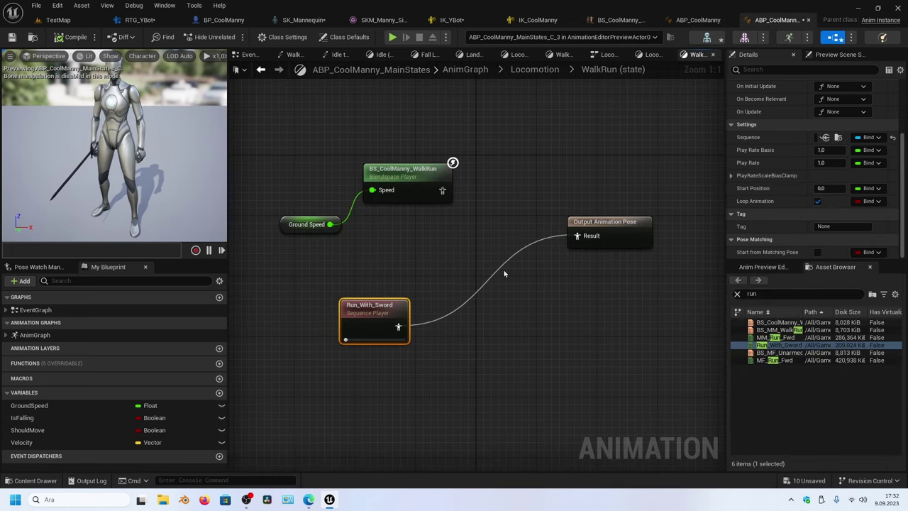
pyautogui.moveTo(624, 221); pyautogui.dragTo(542, 237)
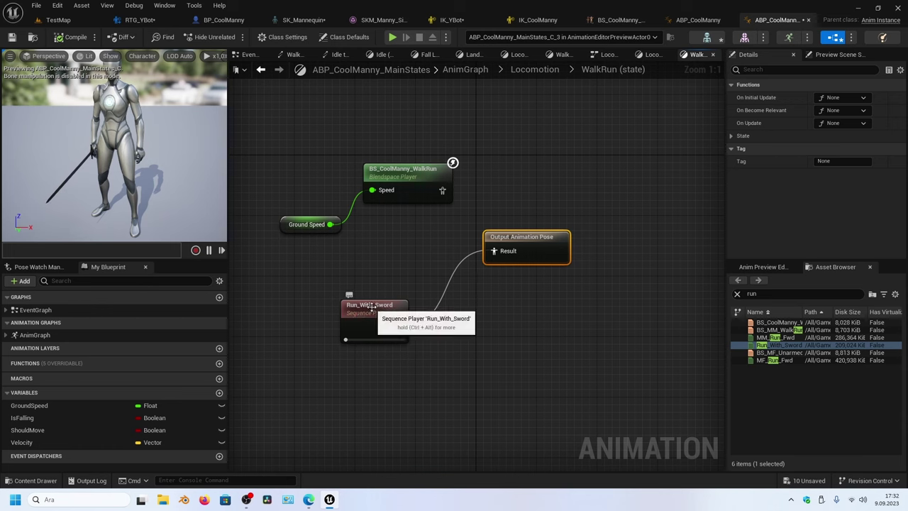
pyautogui.moveTo(376, 312); pyautogui.dragTo(367, 304)
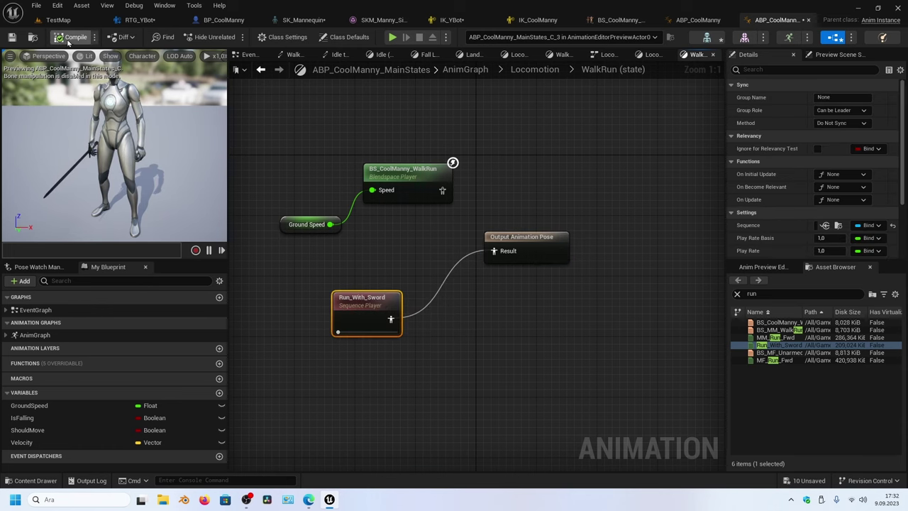
# Play TestMap, jump and run with the character, then stop the session
pyautogui.click(60, 22)
pyautogui.click(231, 37)
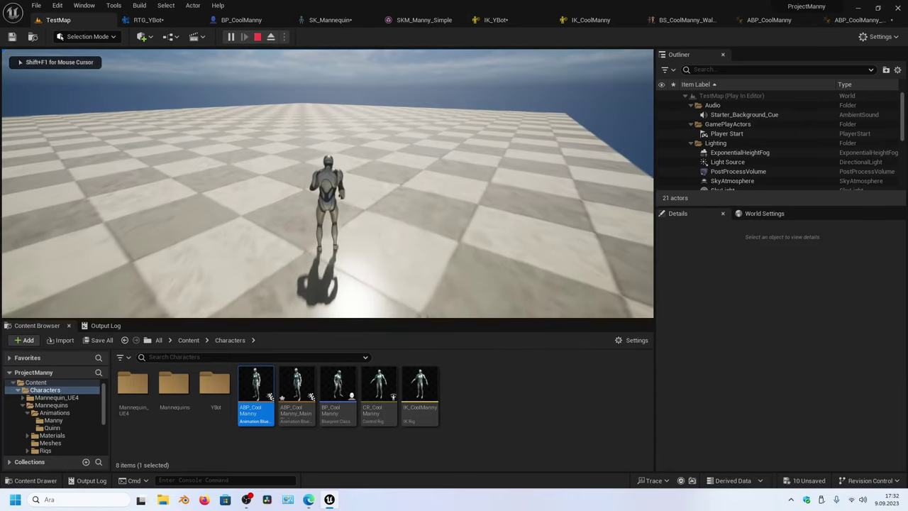
pyautogui.press('space')
pyautogui.press('w')
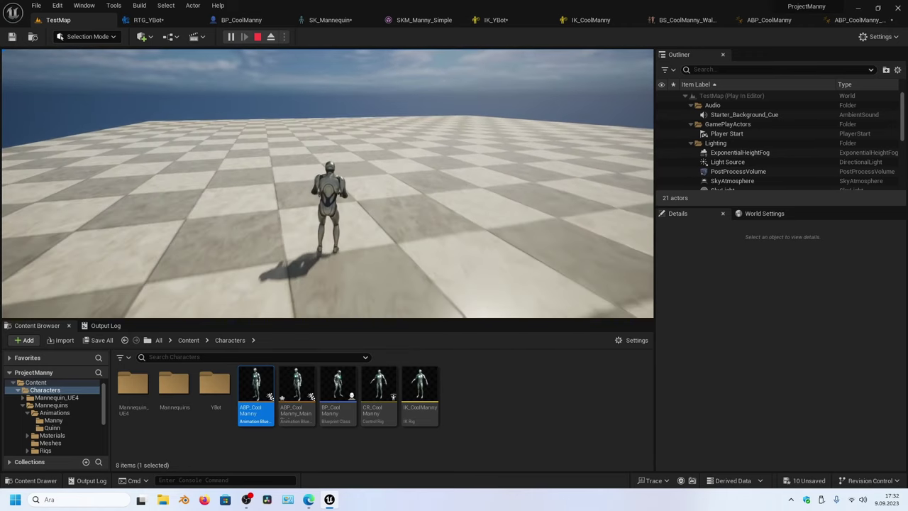
pyautogui.press('Escape')
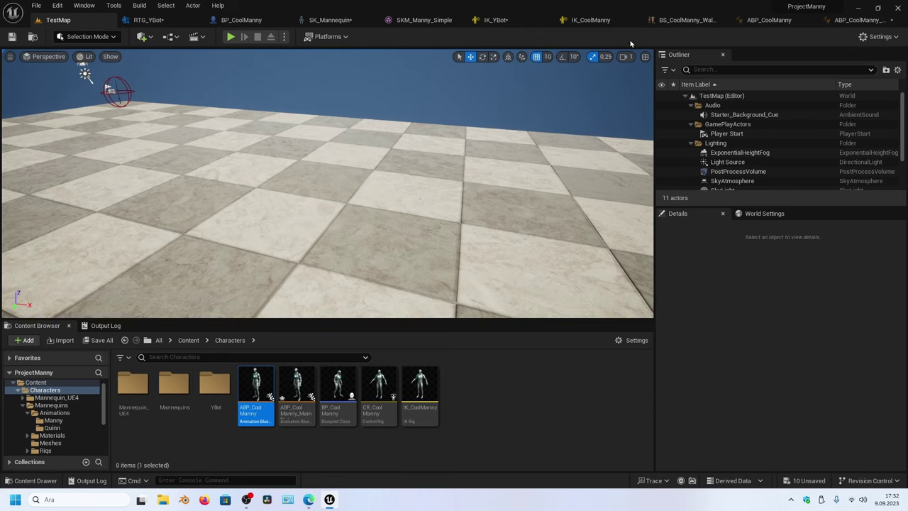
# Reconnect BS_CoolManny_WalkRun to the WalkRun Output Animation Pose, leaving Run_With_Sword disconnected
pyautogui.click(766, 21)
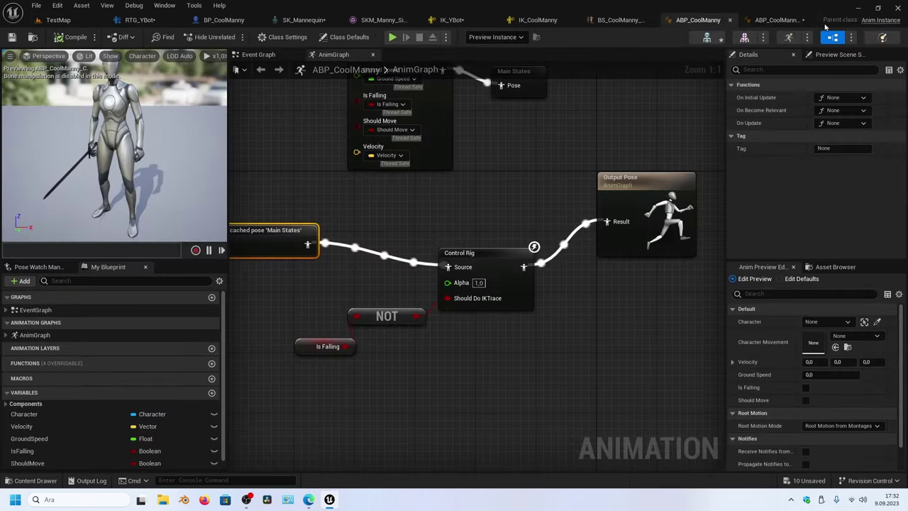
pyautogui.click(778, 20)
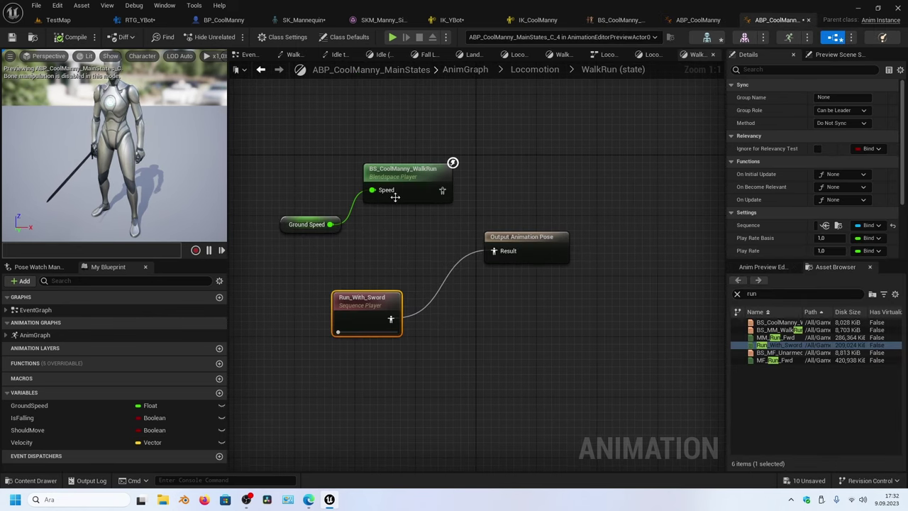
pyautogui.click(402, 173)
pyautogui.click(357, 299)
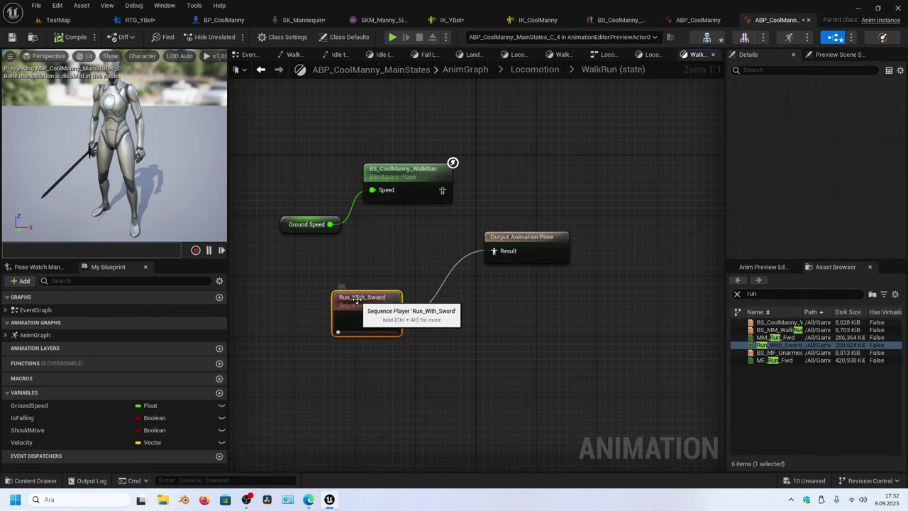
pyautogui.moveTo(369, 299); pyautogui.dragTo(378, 308)
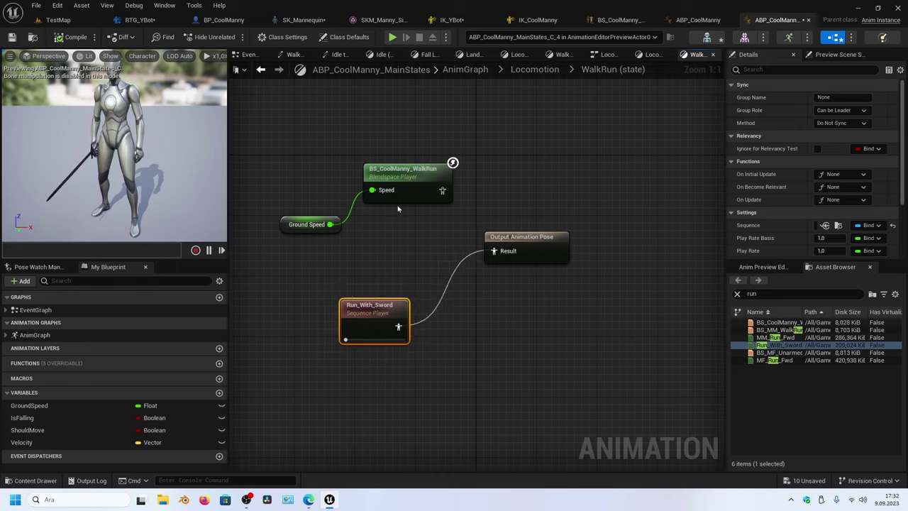
pyautogui.moveTo(406, 173); pyautogui.dragTo(396, 172)
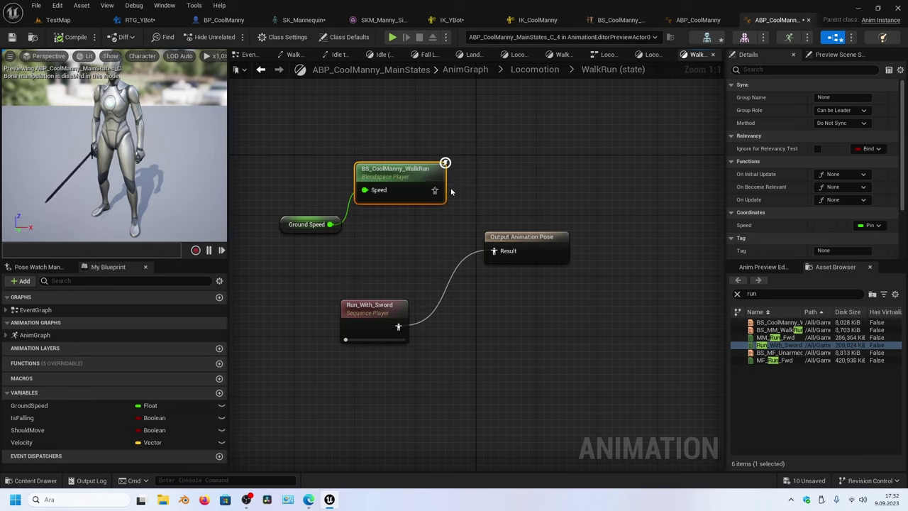
pyautogui.moveTo(434, 191); pyautogui.dragTo(486, 260)
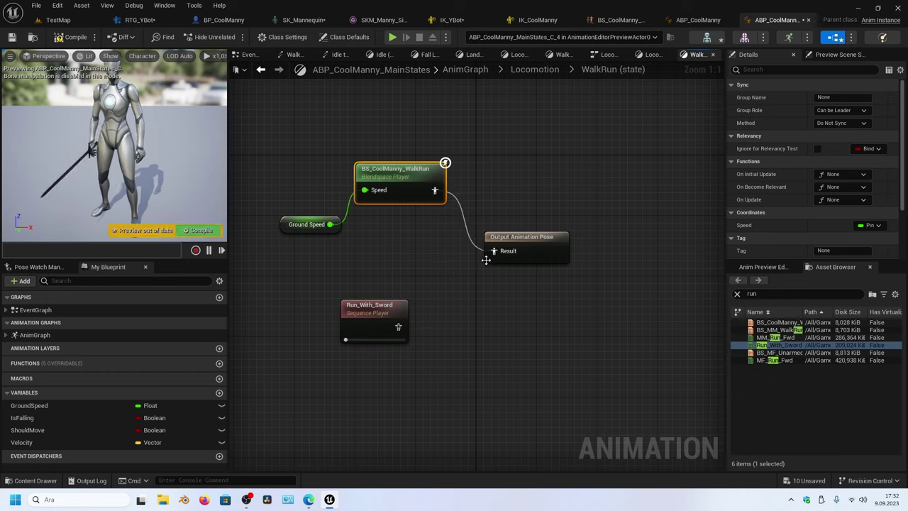
pyautogui.click(389, 309)
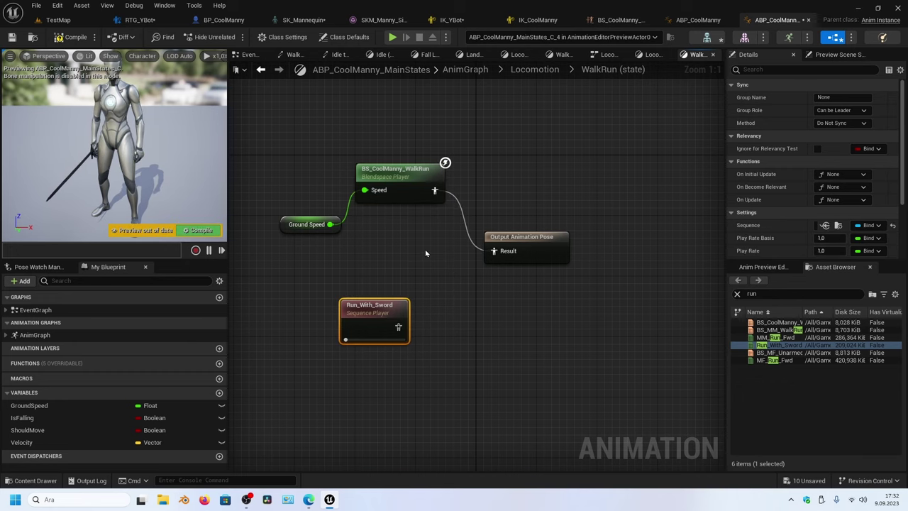